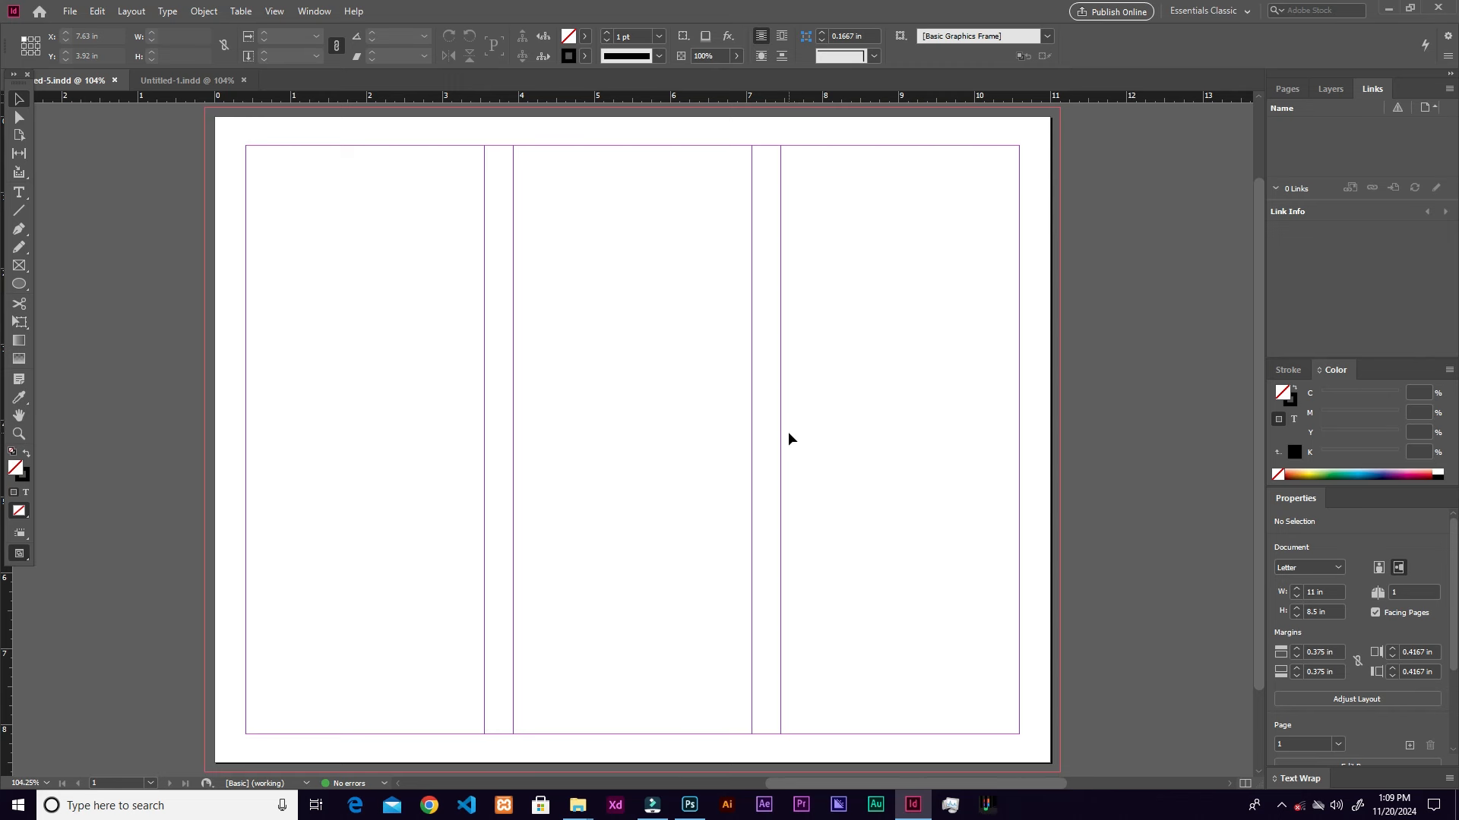
# Step: Draw an empty text frame across the top of the third column
pyautogui.click(22, 200)
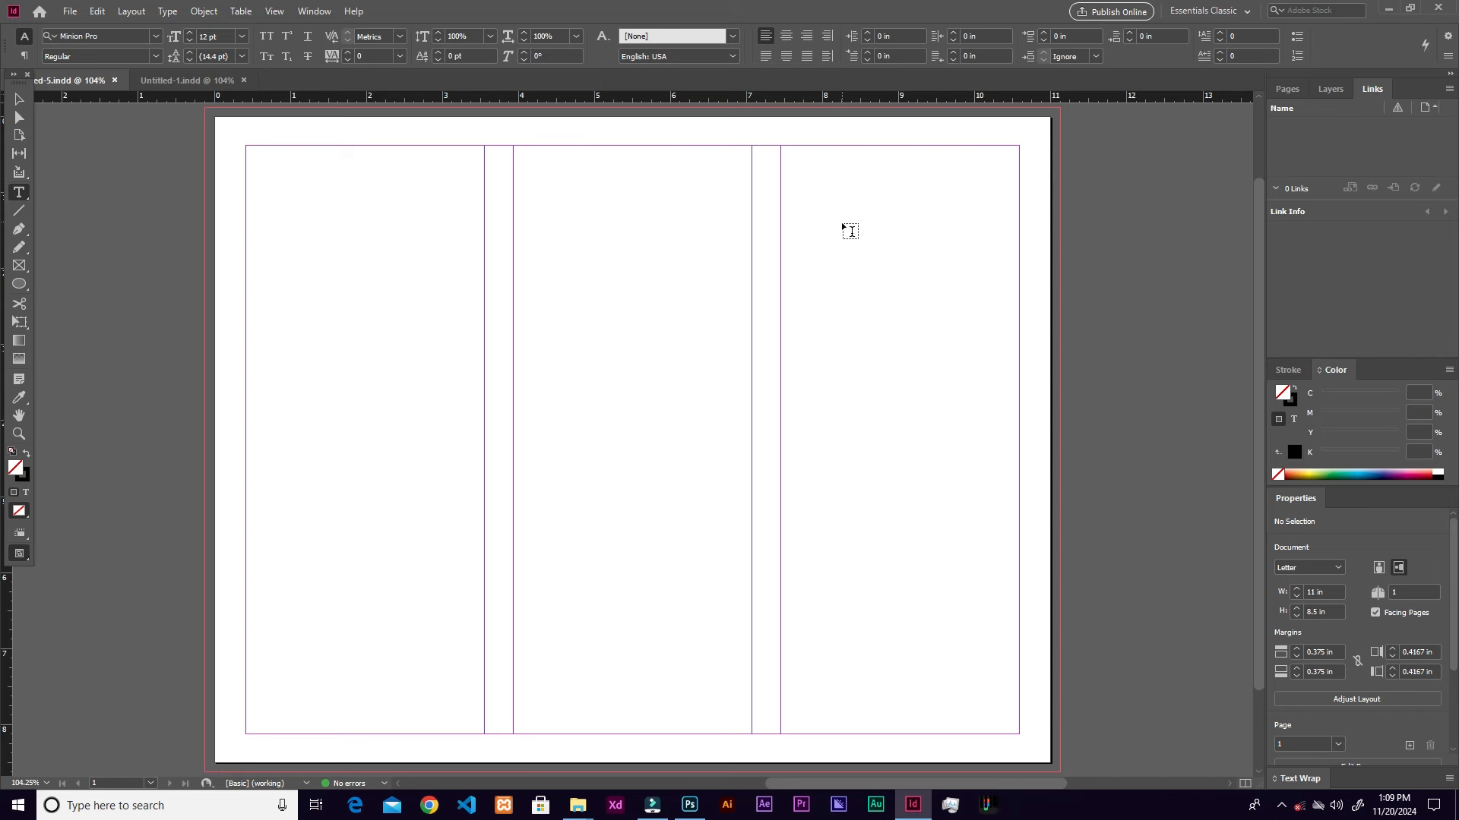
pyautogui.press('f')
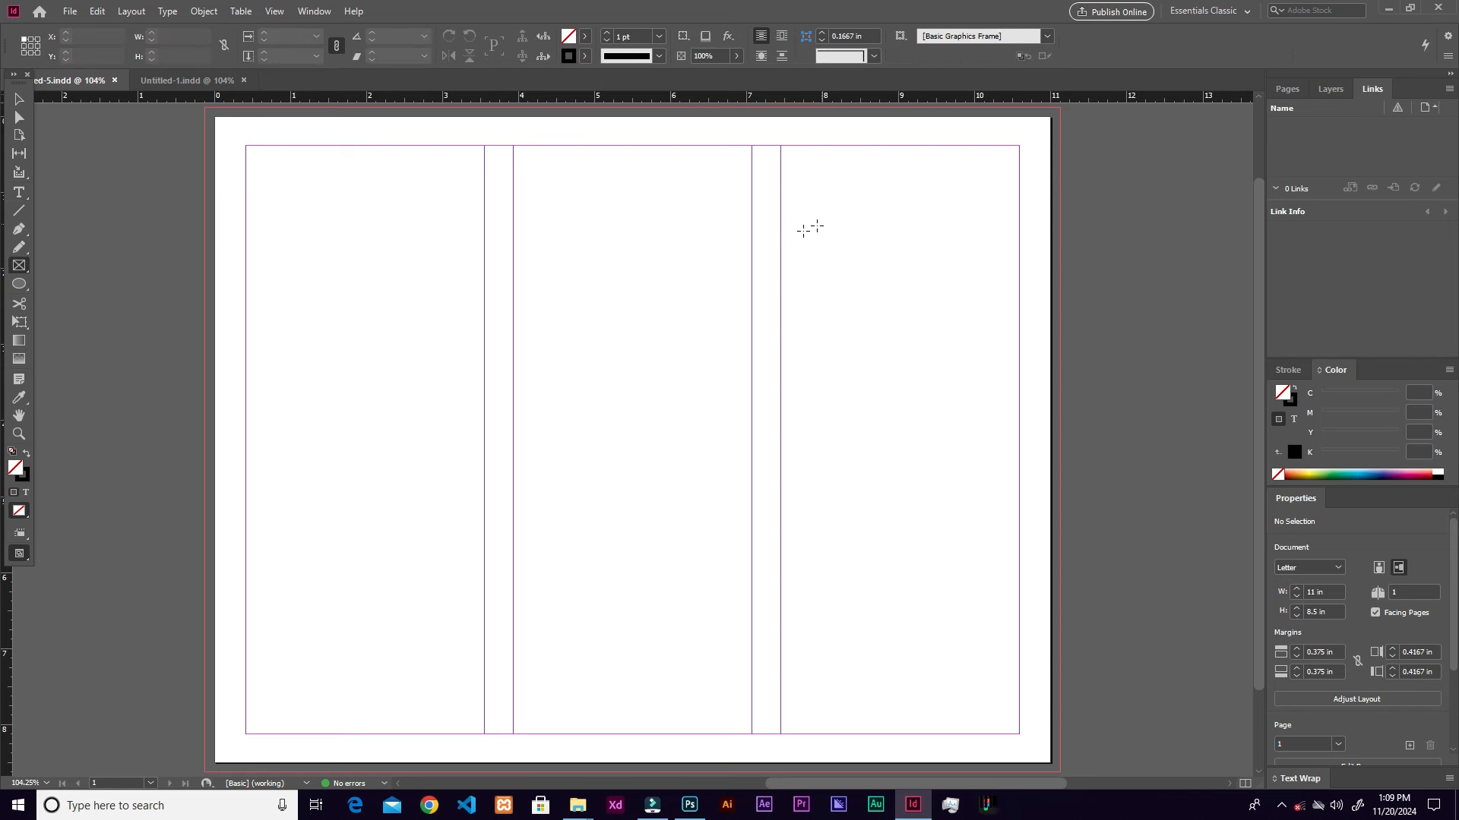
pyautogui.press('t')
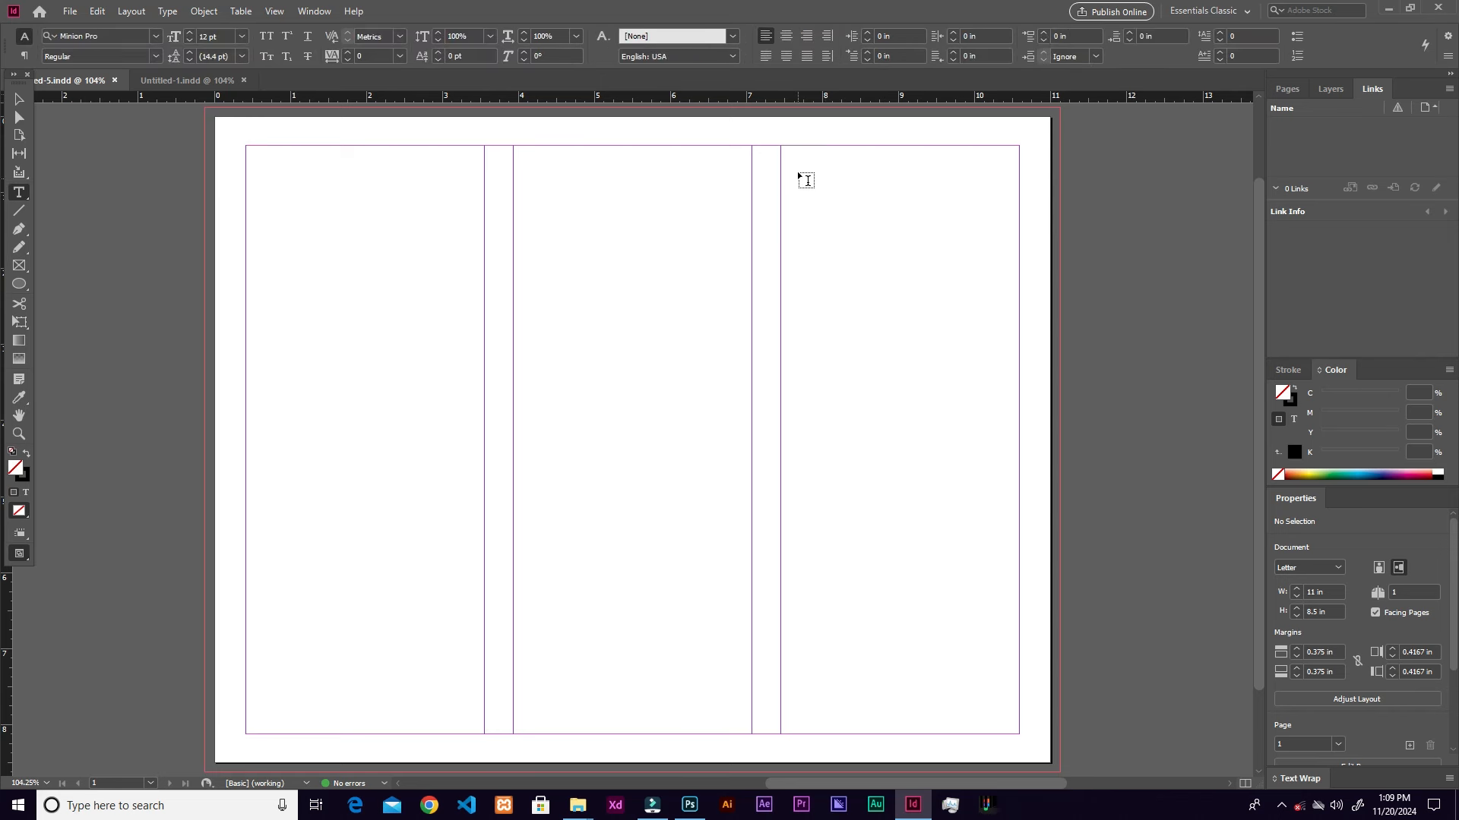
pyautogui.moveTo(781, 146); pyautogui.dragTo(1058, 305)
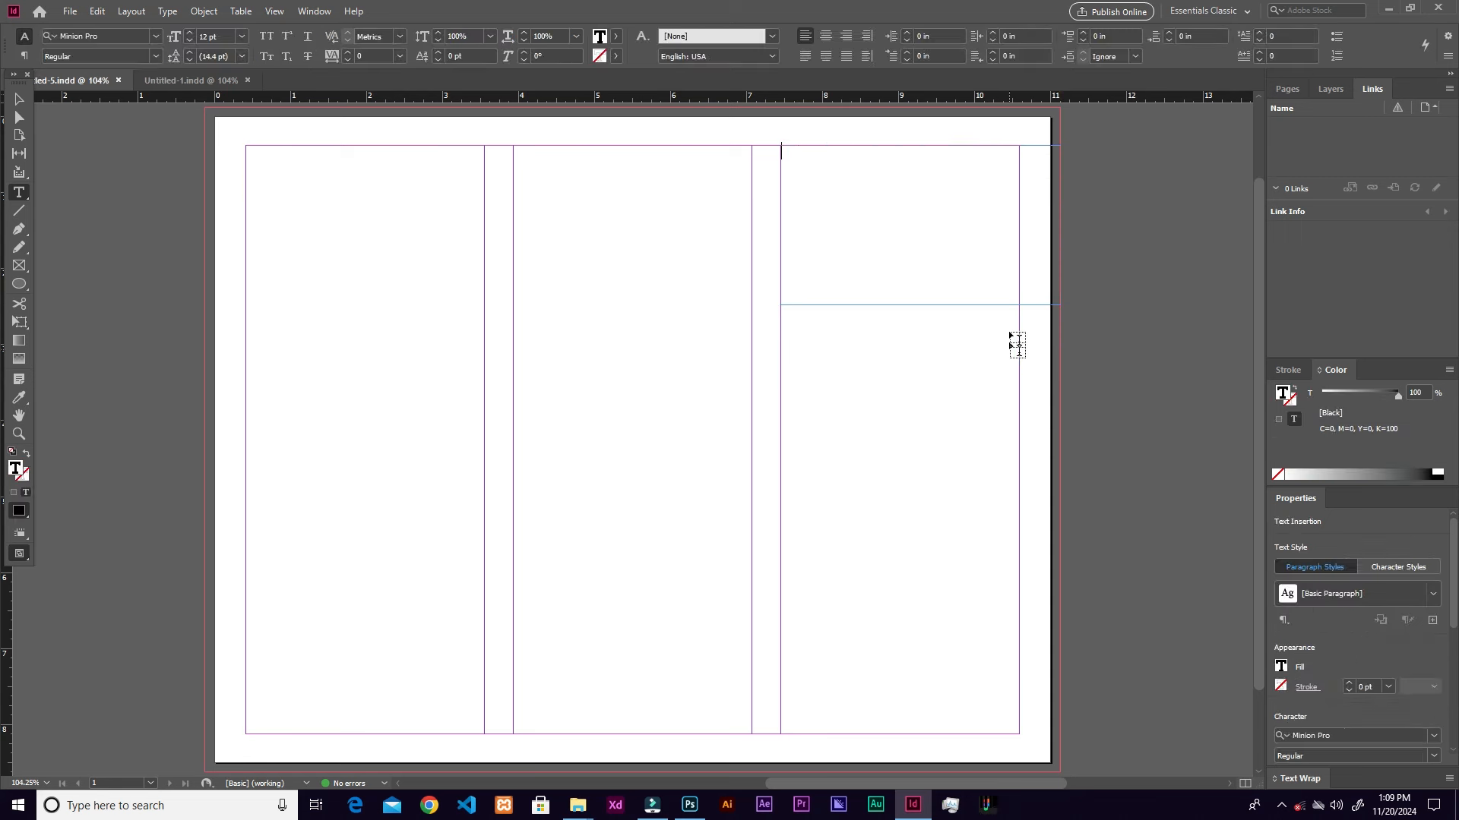
# Step: Type the headline 'Indulge in the Art of Fine Food' into the top-right frame
pyautogui.rightClick(922, 255)
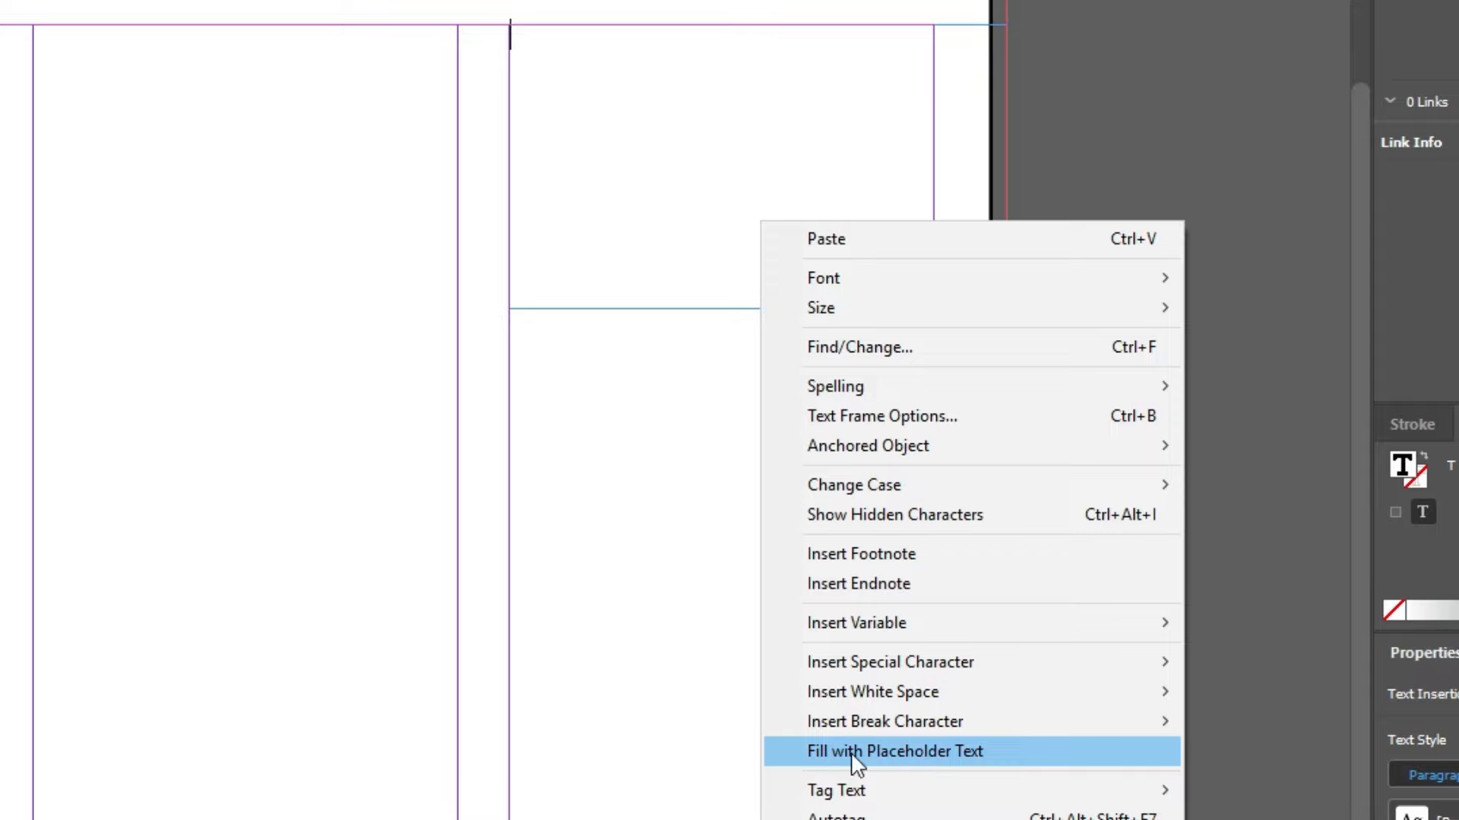
pyautogui.click(949, 756)
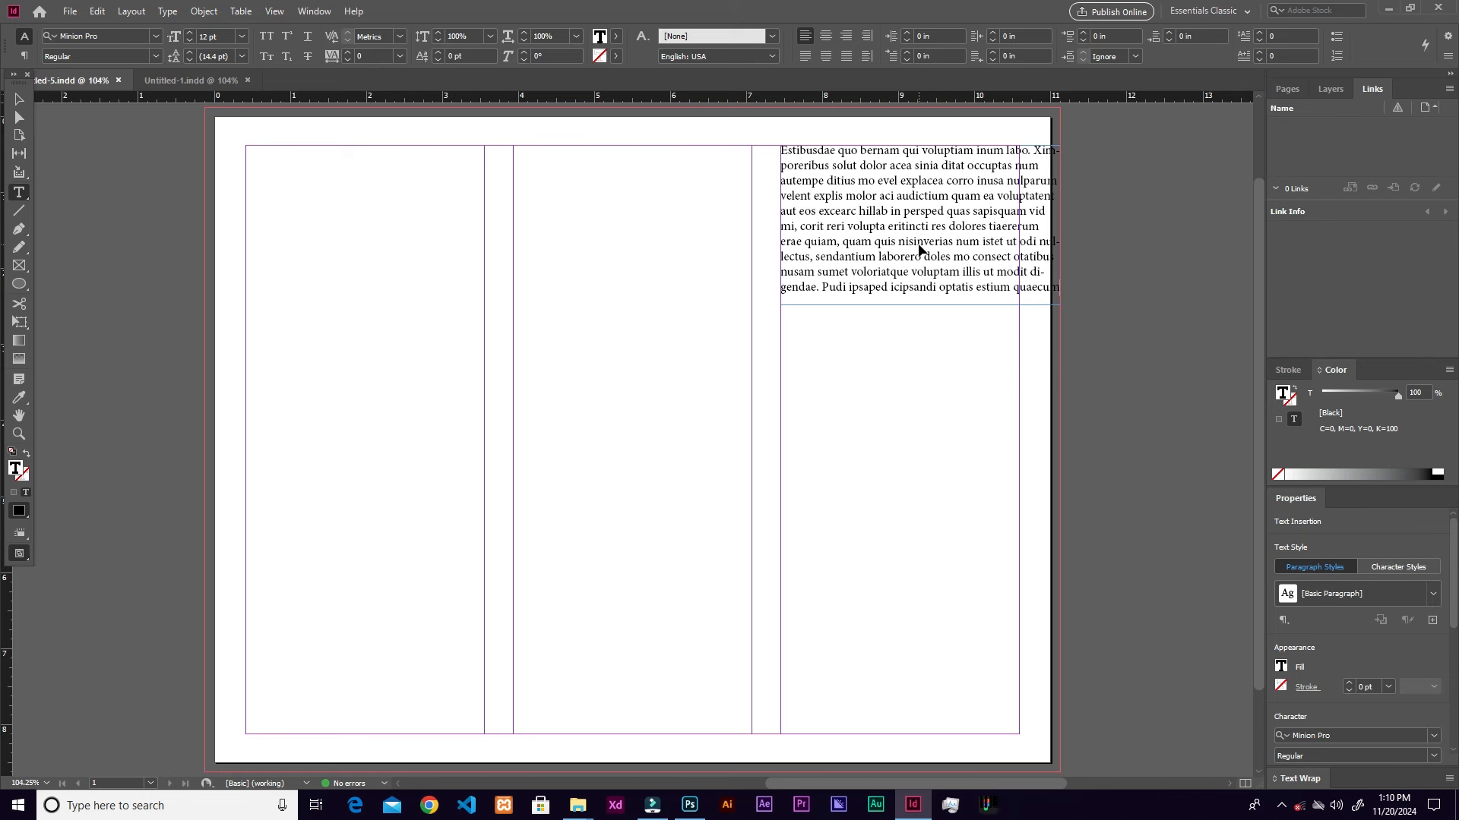
pyautogui.hotkey('ctrl', 'z')
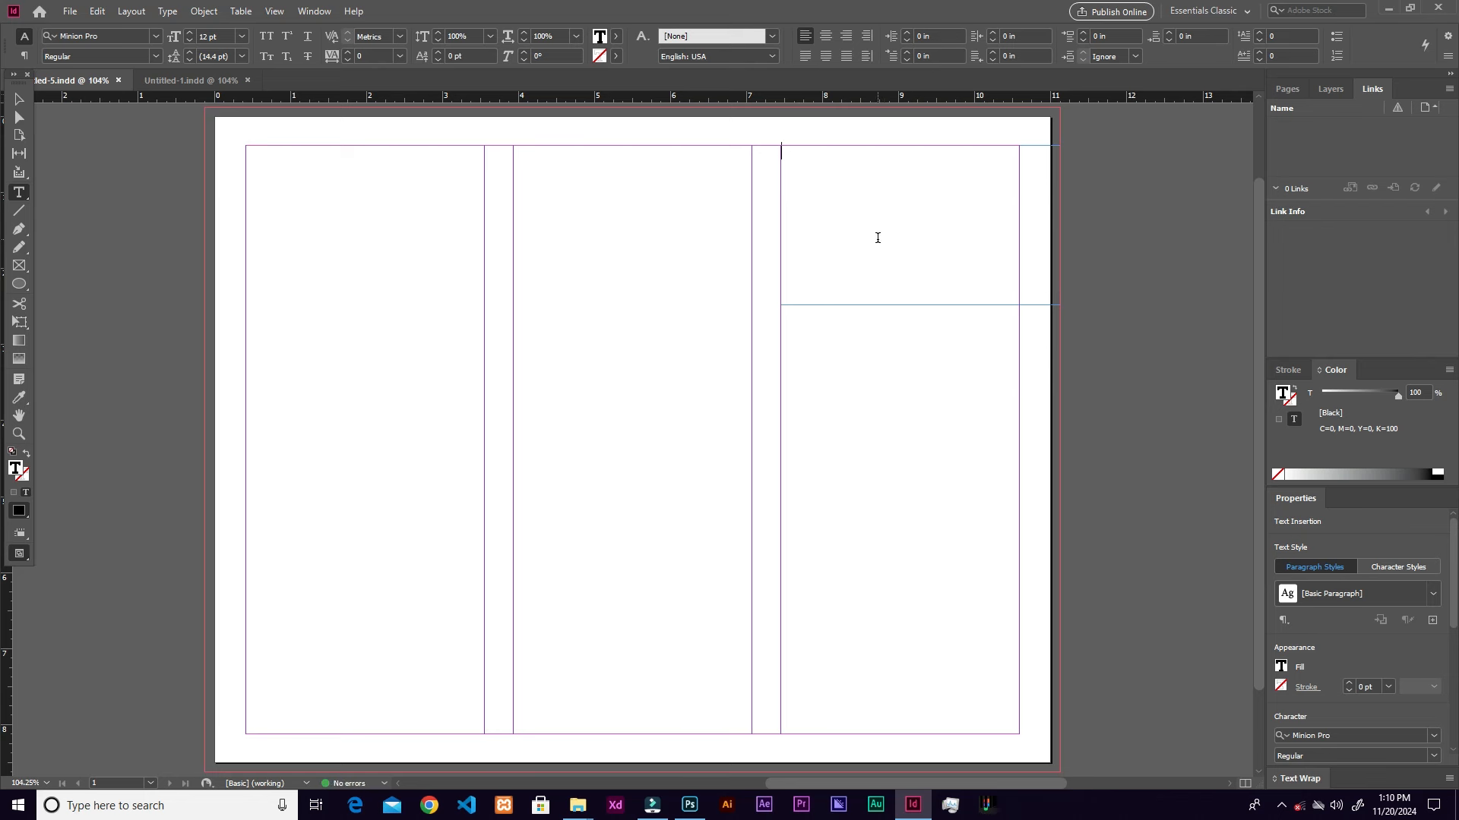
pyautogui.write('Indulge in the a')
pyautogui.press('BackSpace')
pyautogui.write('Art of Fine Food')
# Step: Set 'Fine Food' to 47 pt with 50 pt leading
pyautogui.moveTo(889, 152); pyautogui.dragTo(939, 152)
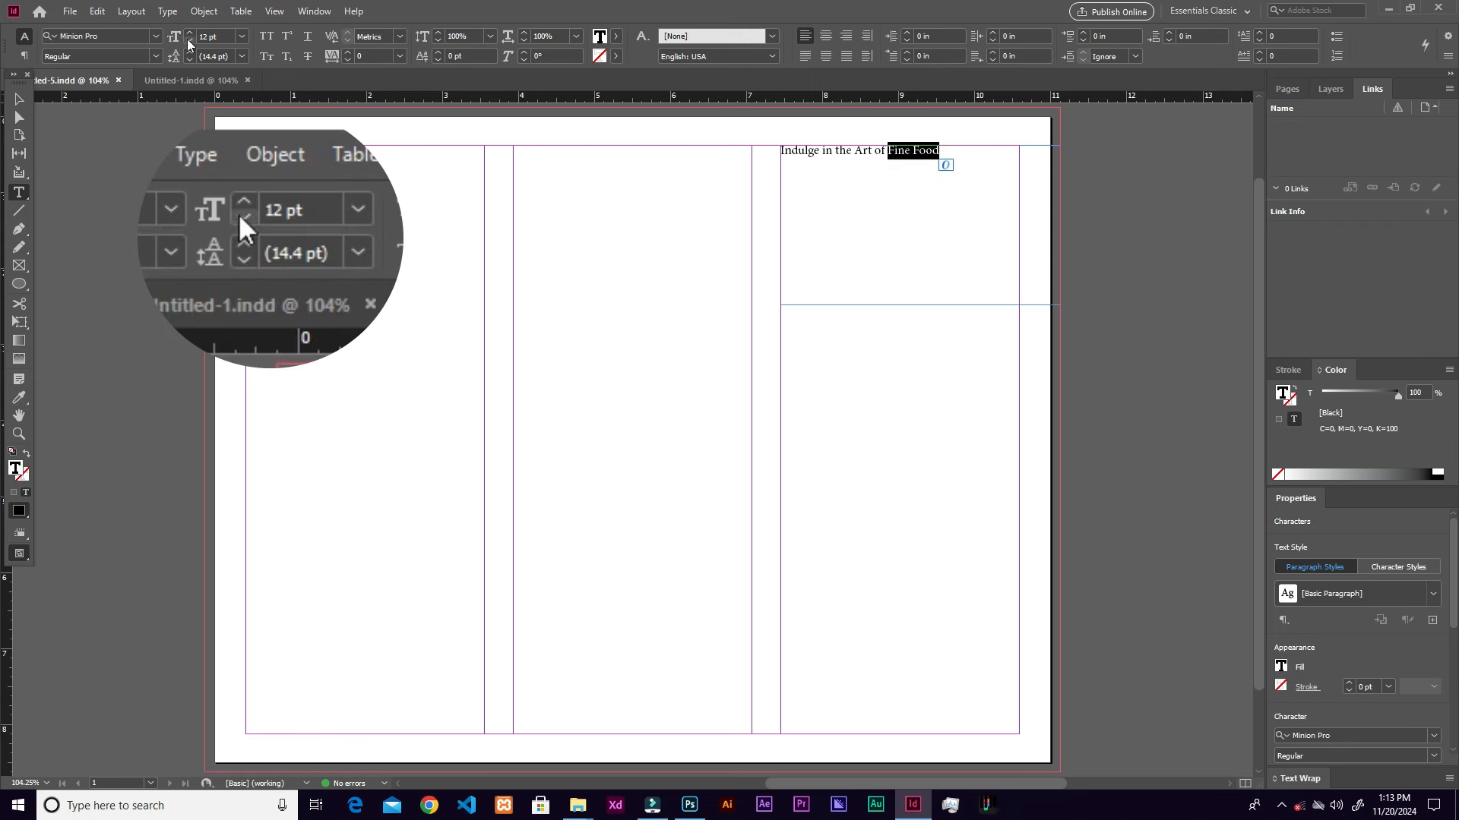
pyautogui.click(242, 38)
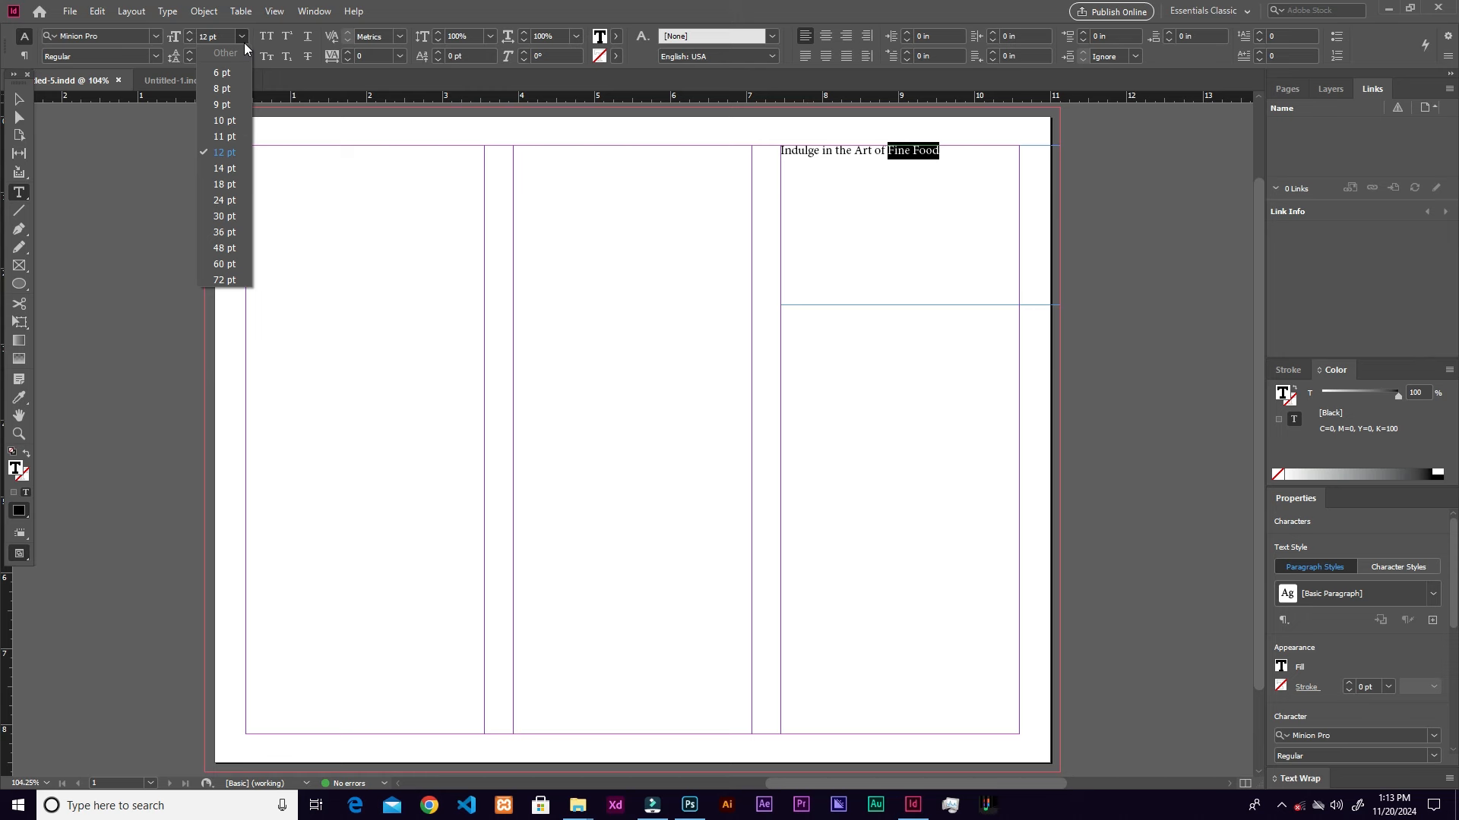
pyautogui.click(210, 35)
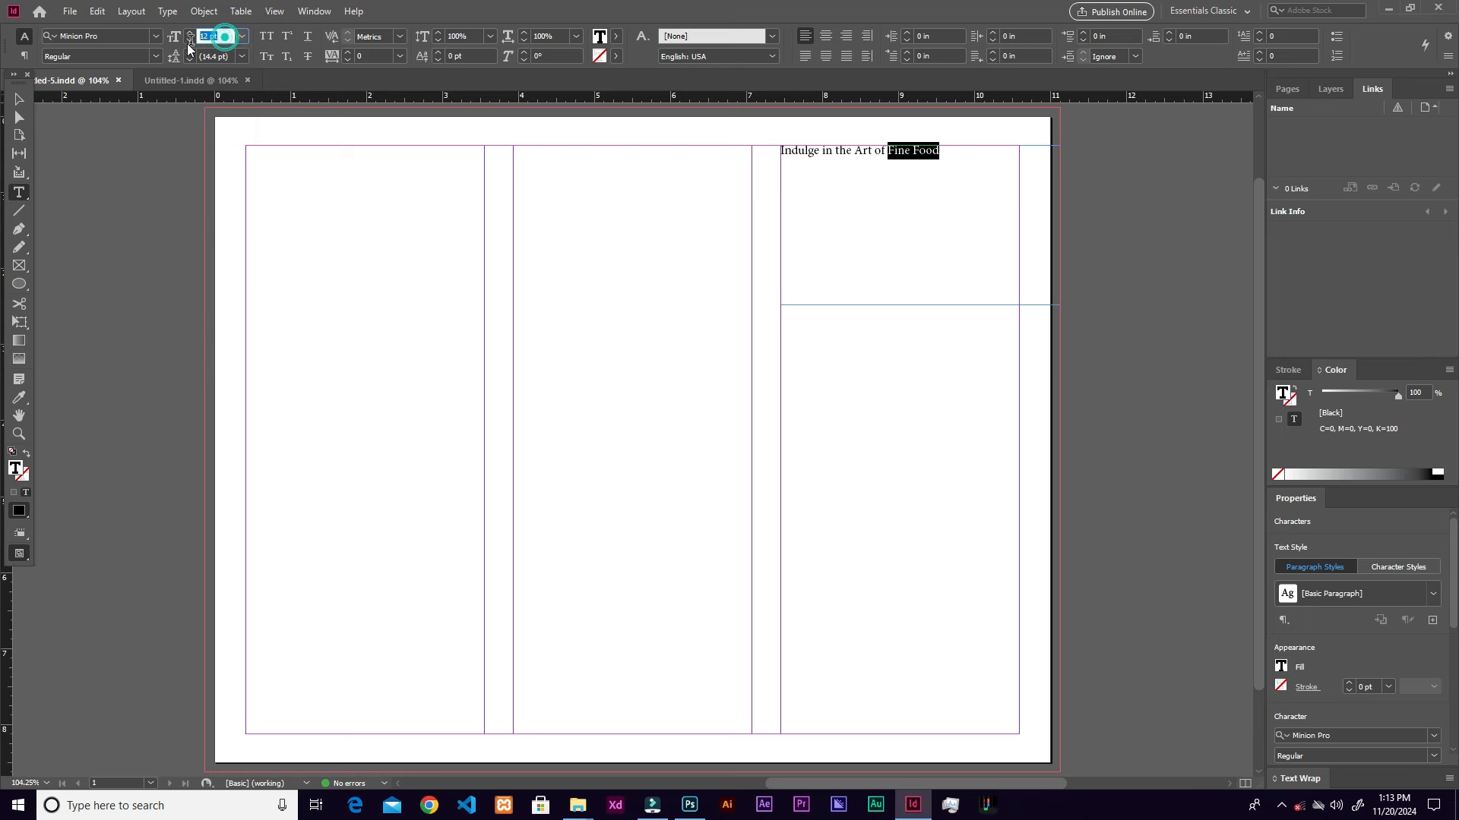
pyautogui.write('47')
pyautogui.press('Tab')
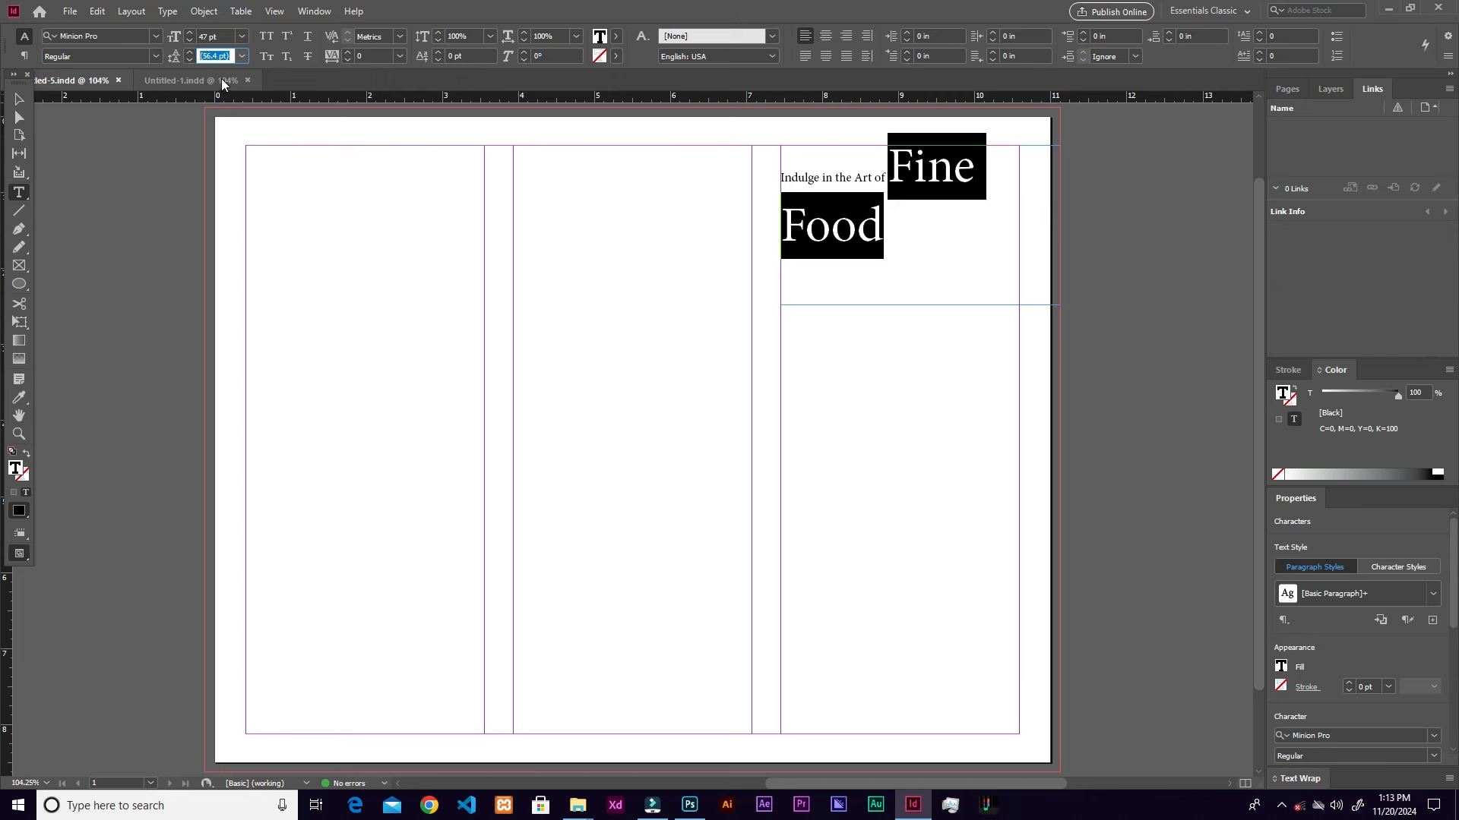
pyautogui.write('50')
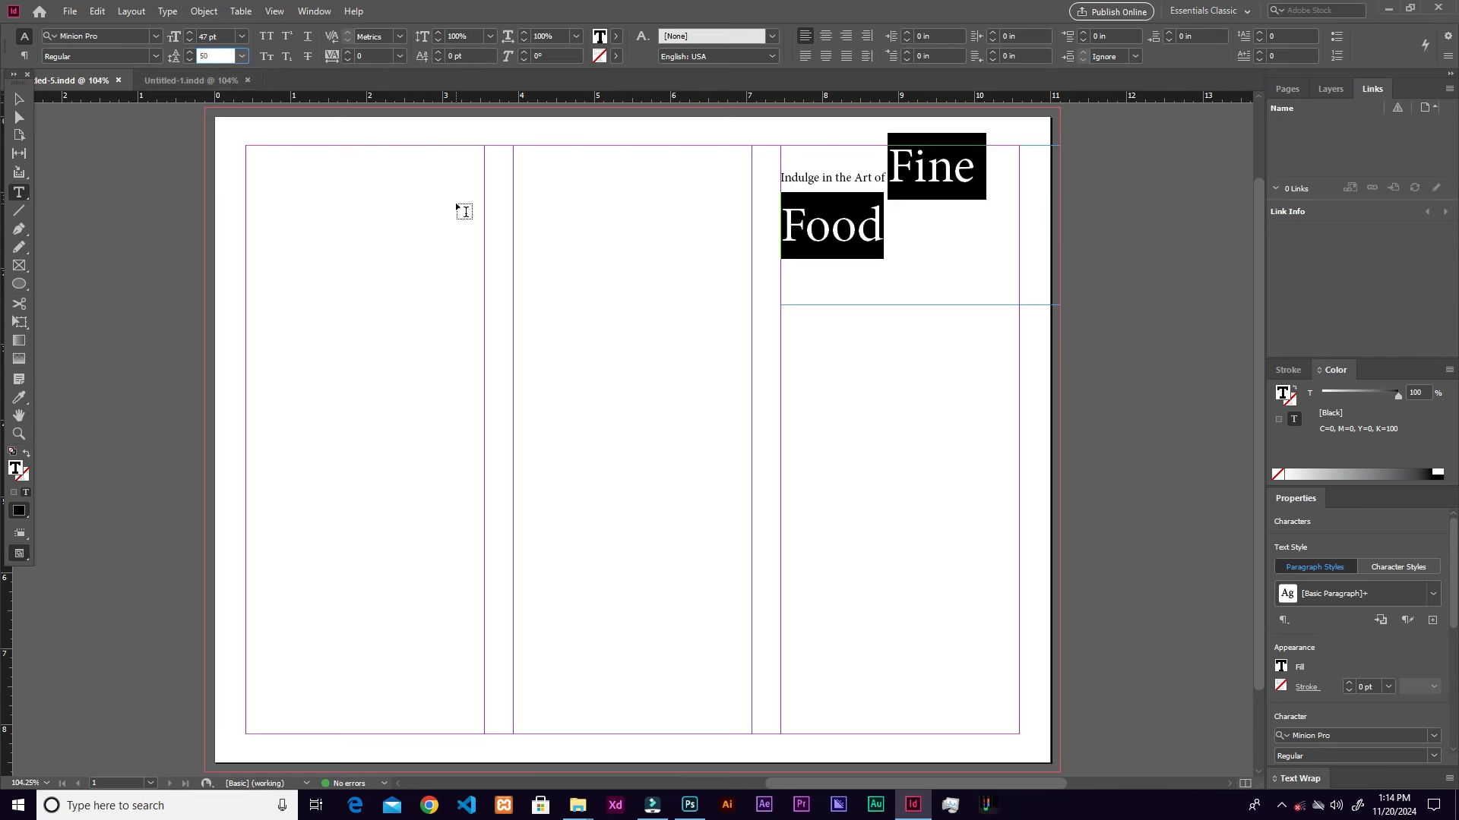
pyautogui.press('Return')
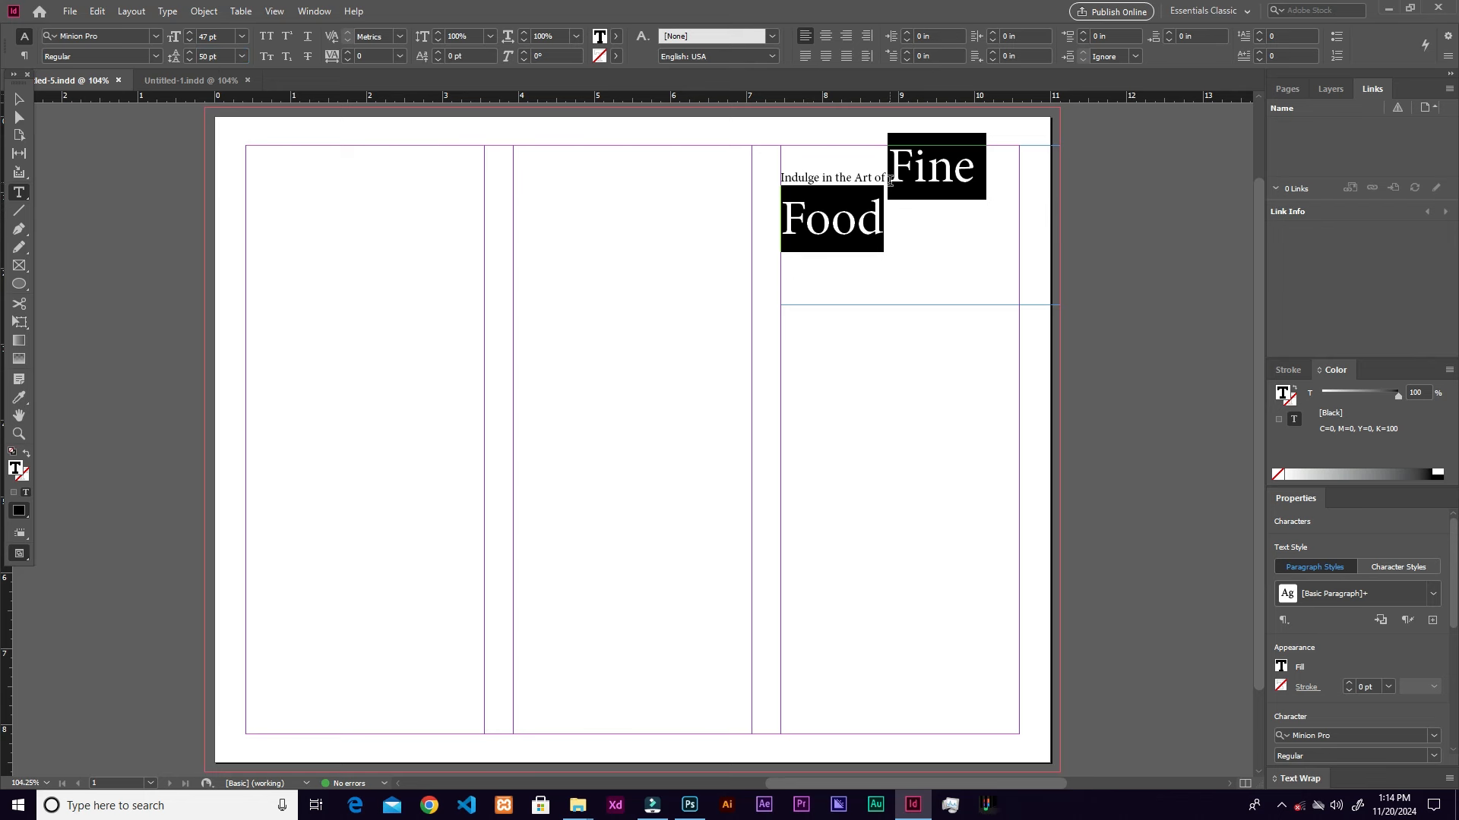
# Step: Set 'Indulge in the Art of' to 44 pt with 50 pt leading
pyautogui.moveTo(885, 178); pyautogui.dragTo(772, 177)
pyautogui.tripleClick(215, 36)
pyautogui.write('44')
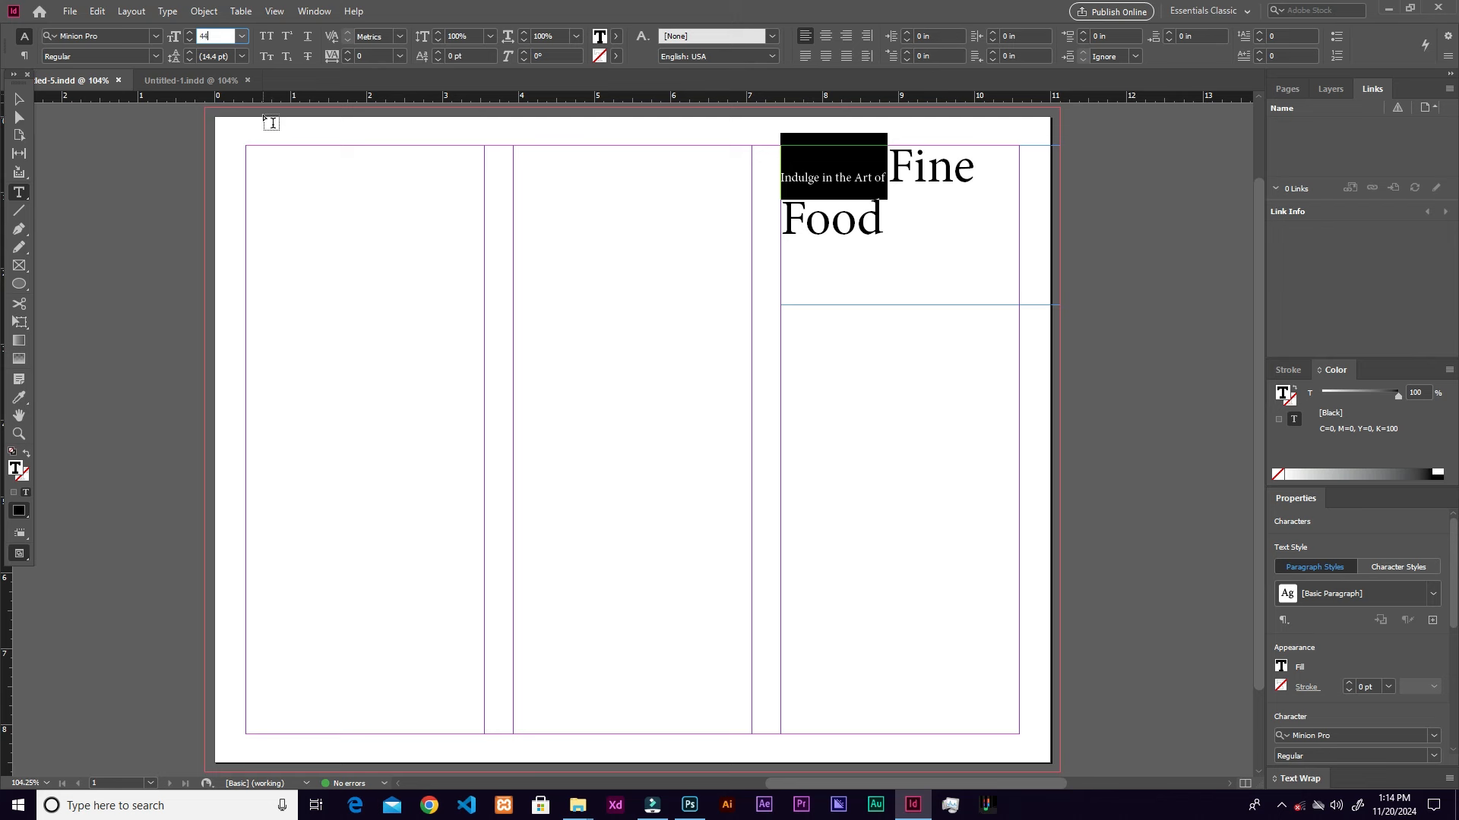
pyautogui.tripleClick(220, 57)
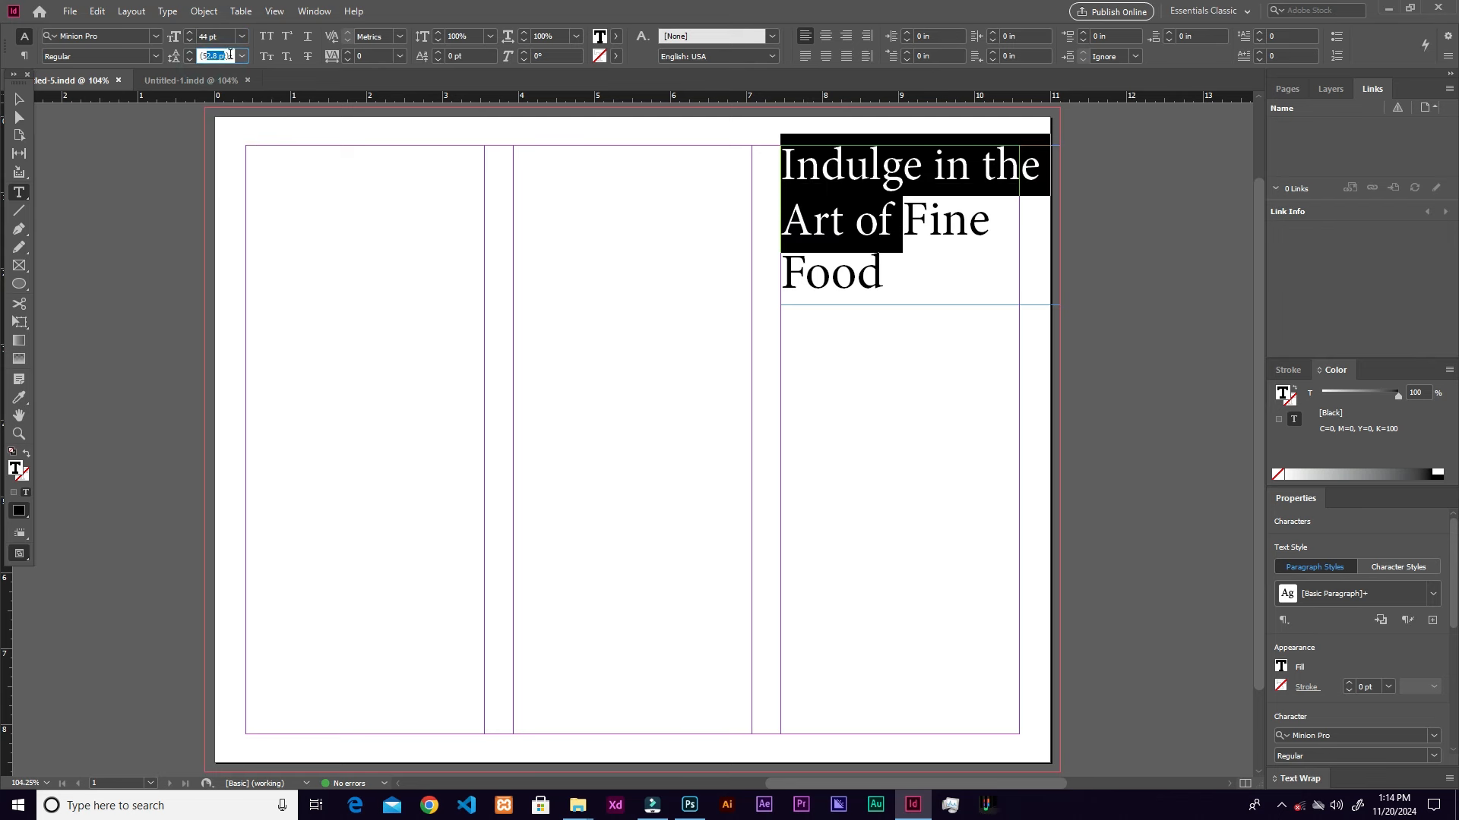
pyautogui.write('50')
pyautogui.press('Return')
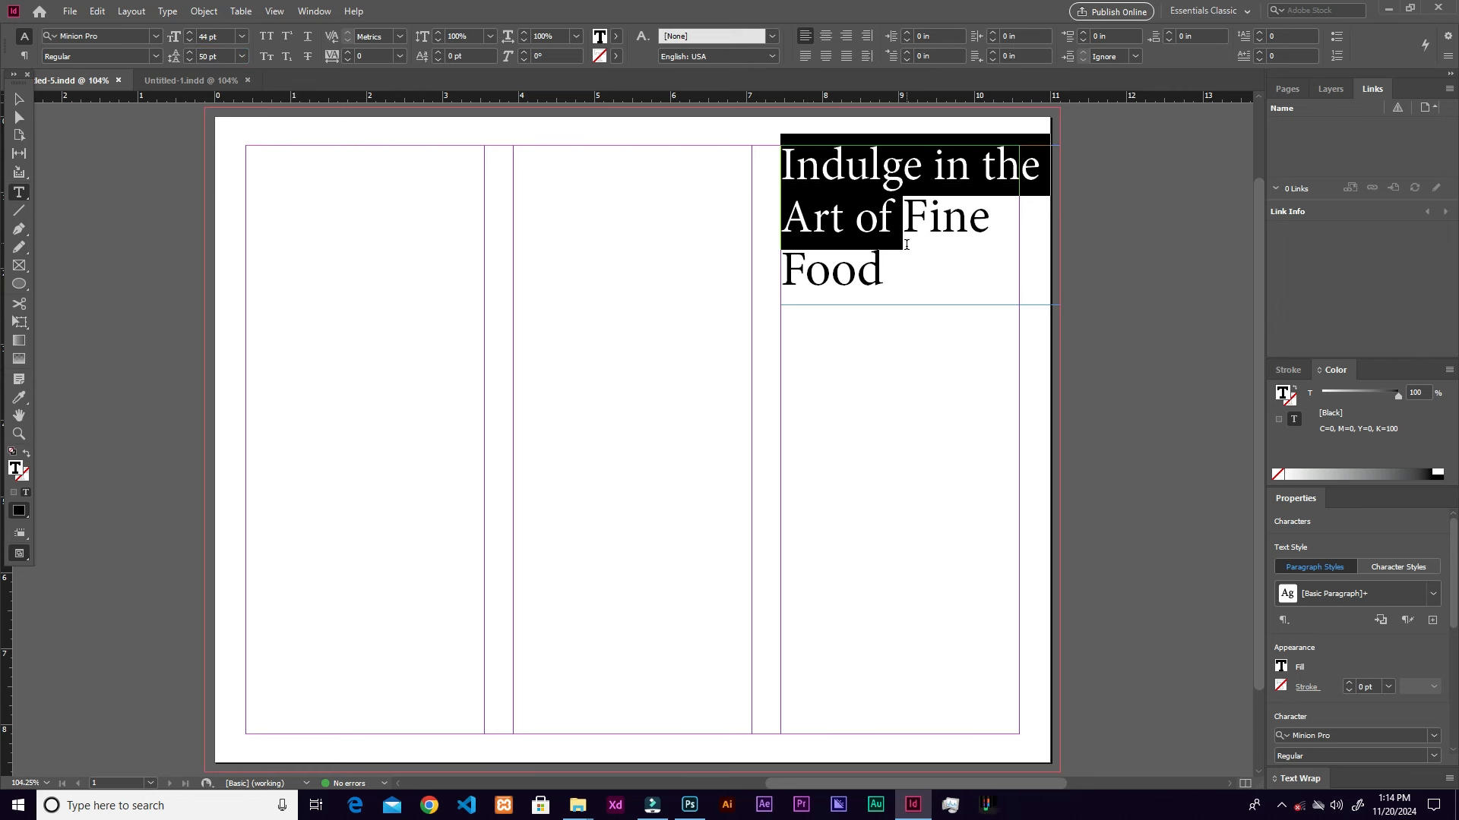
# Step: Apply the Mogilte font to the whole headline, then deselect
pyautogui.click(916, 279)
pyautogui.moveTo(915, 279); pyautogui.dragTo(785, 160)
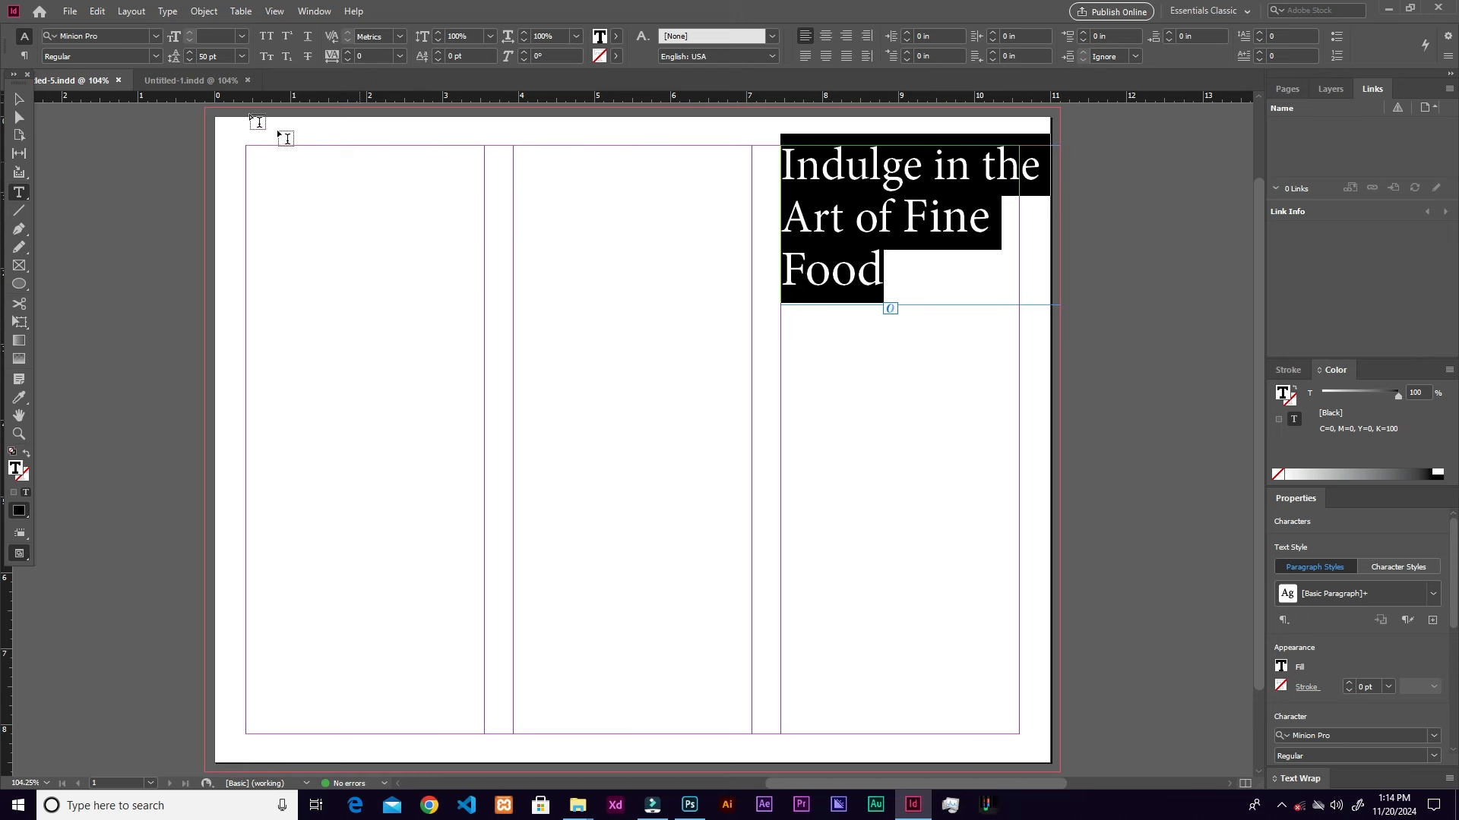
pyautogui.click(155, 36)
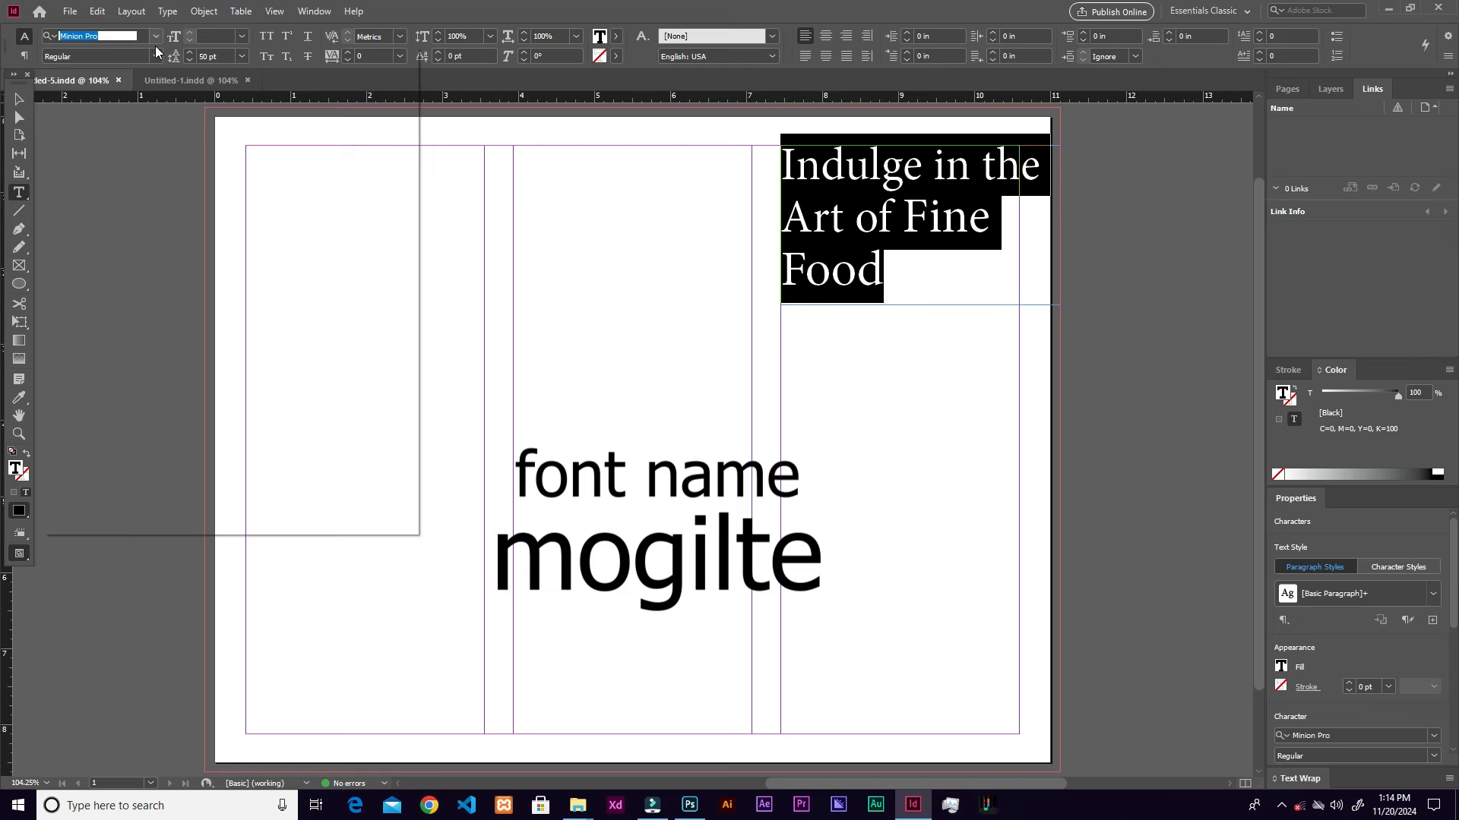
pyautogui.write('mog')
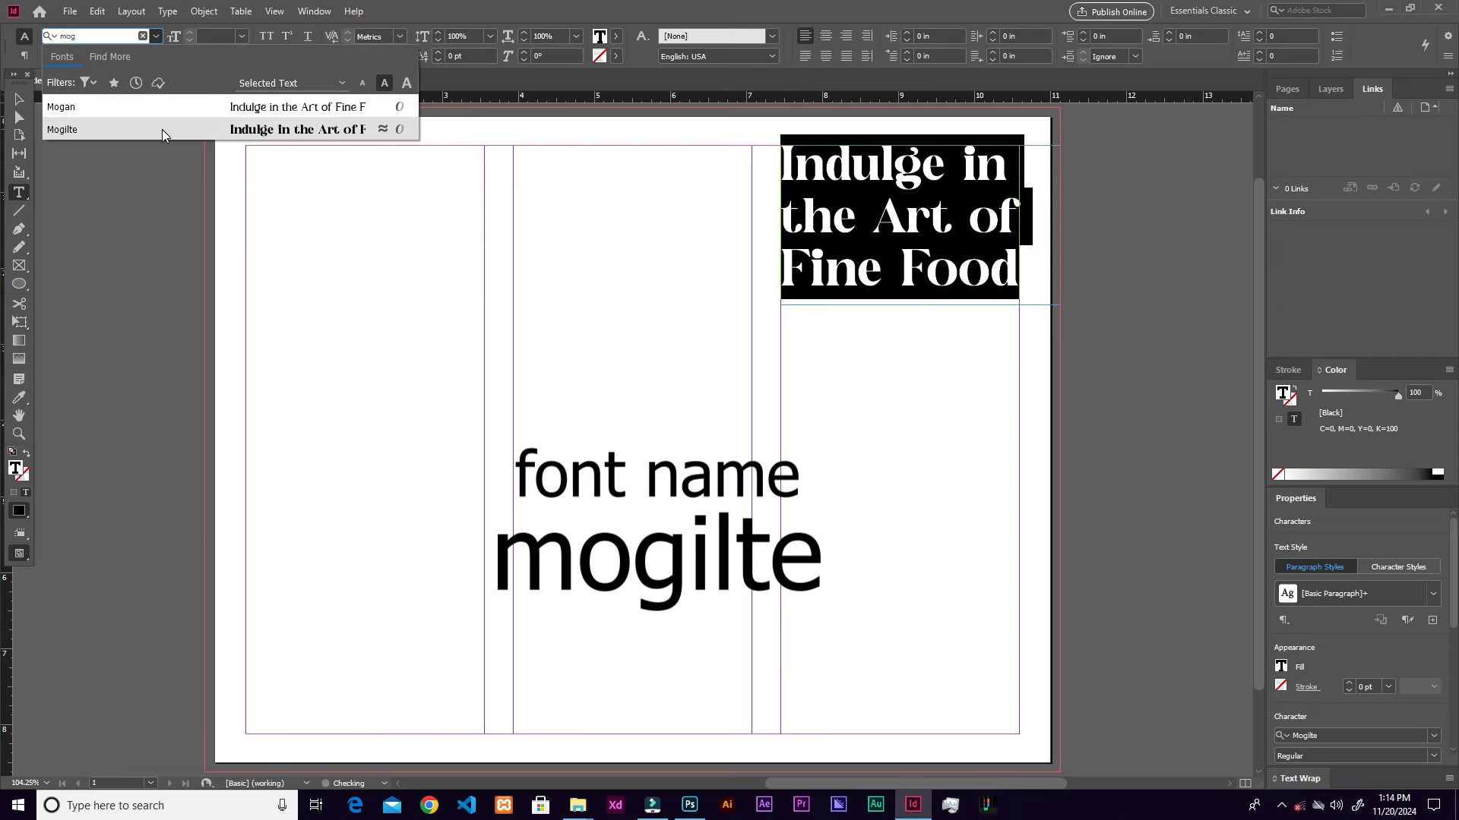
pyautogui.click(161, 129)
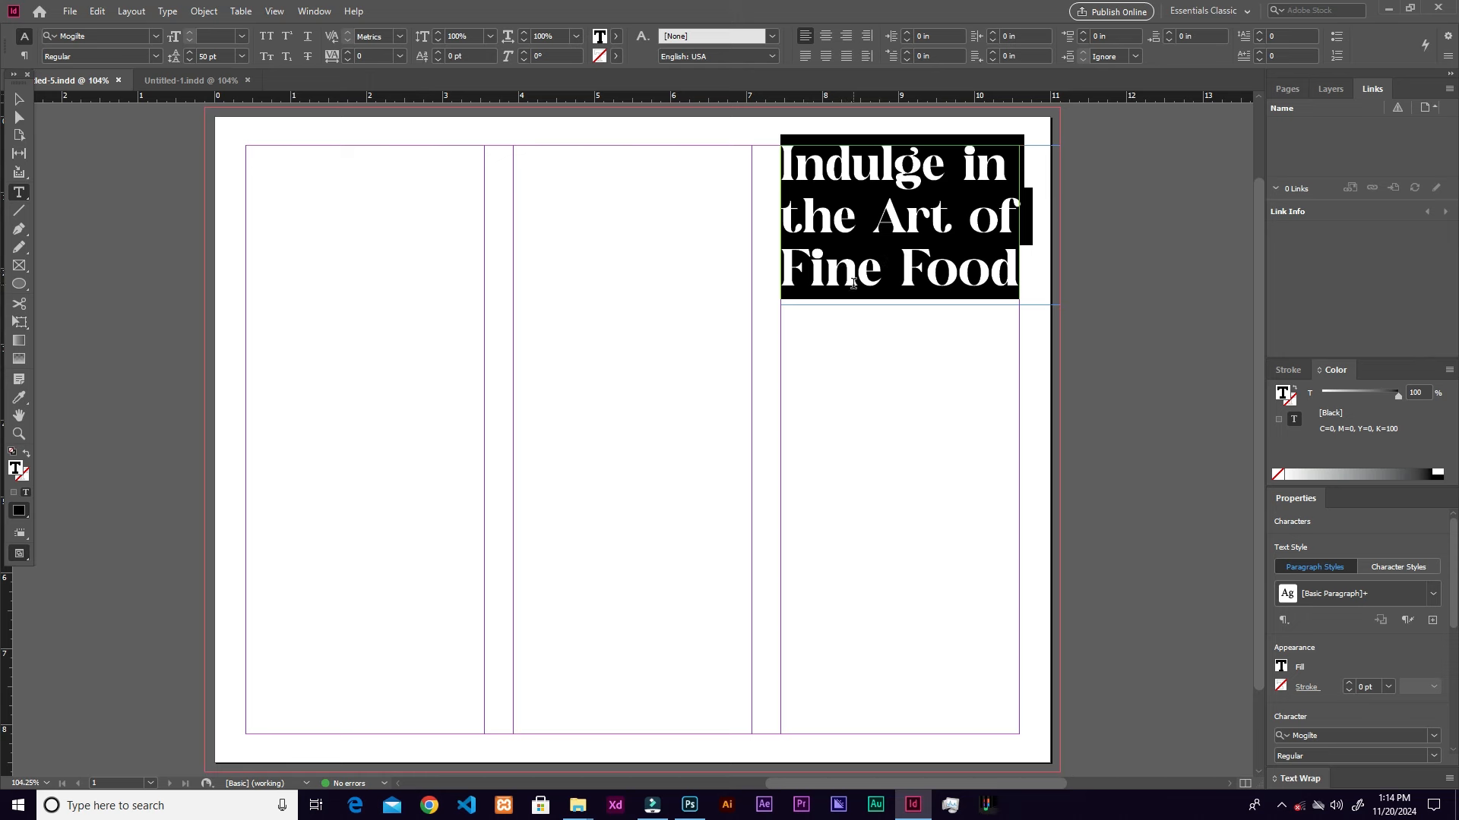
pyautogui.click(19, 99)
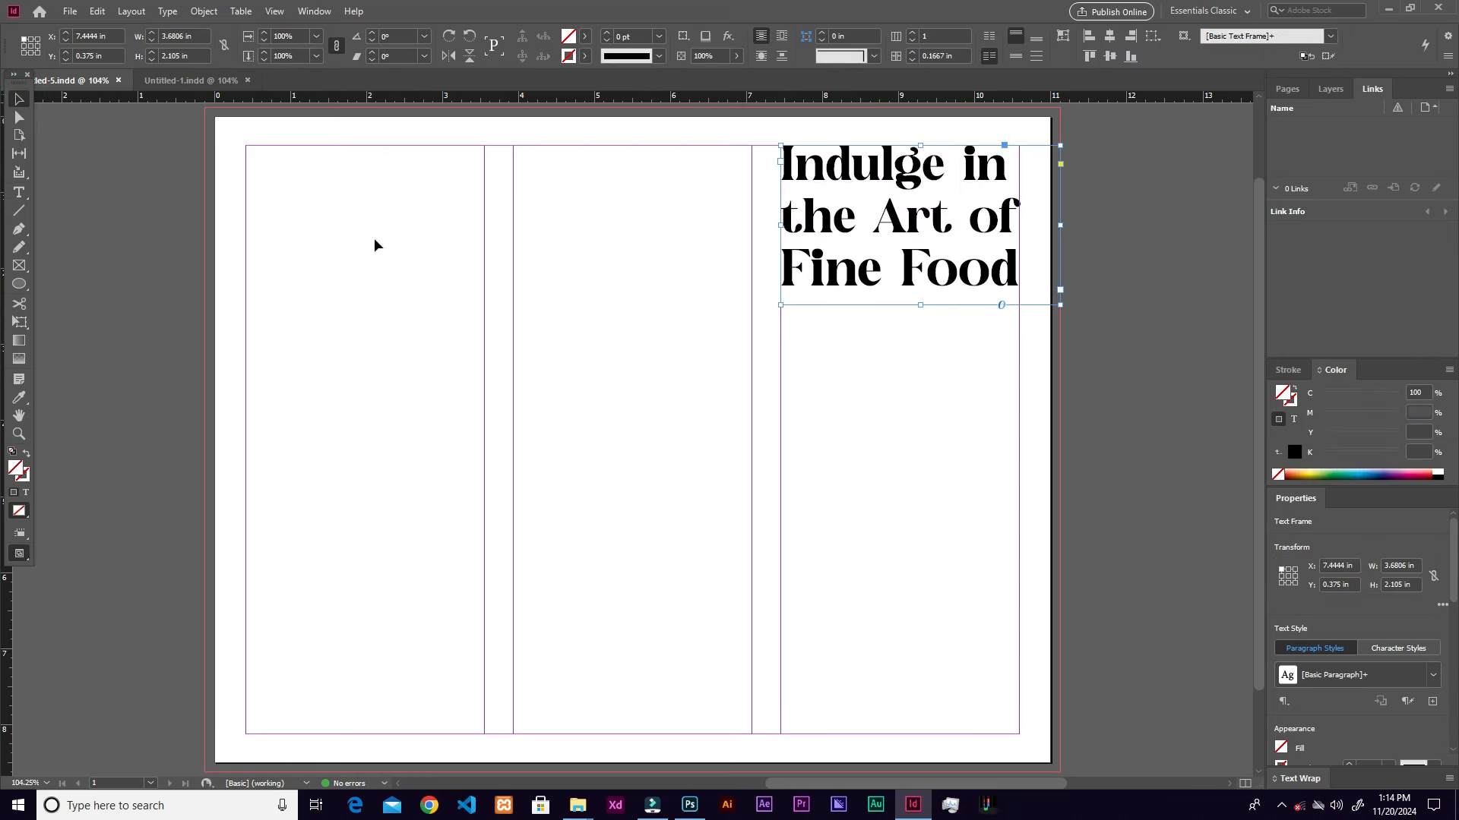
pyautogui.click(917, 322)
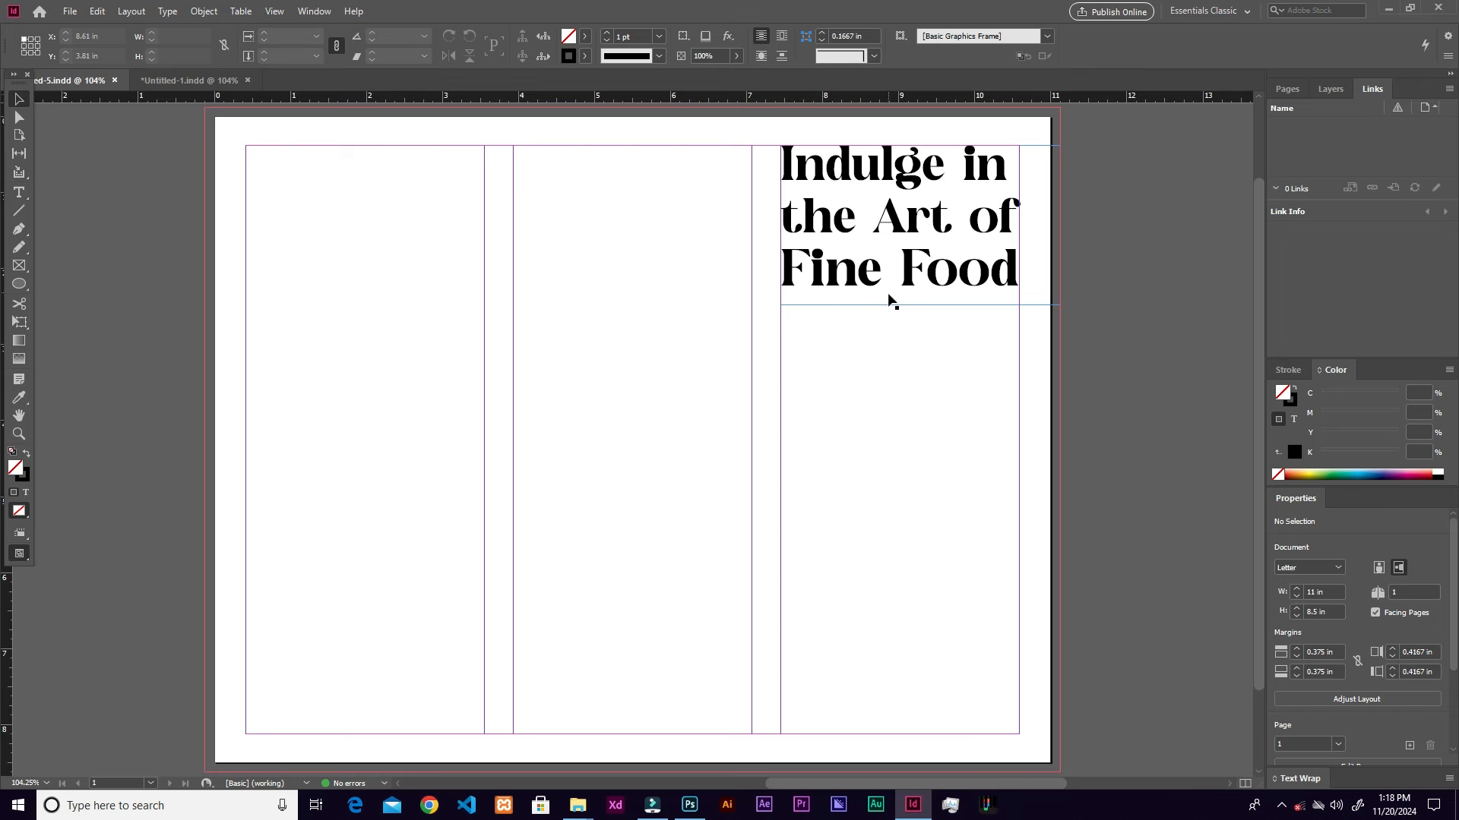
# Step: Colour 'Fine Food' orange #f58020 and 'Indulge in the Art of' teal #00727d
pyautogui.doubleClick(794, 279)
pyautogui.moveTo(782, 277); pyautogui.dragTo(1022, 298)
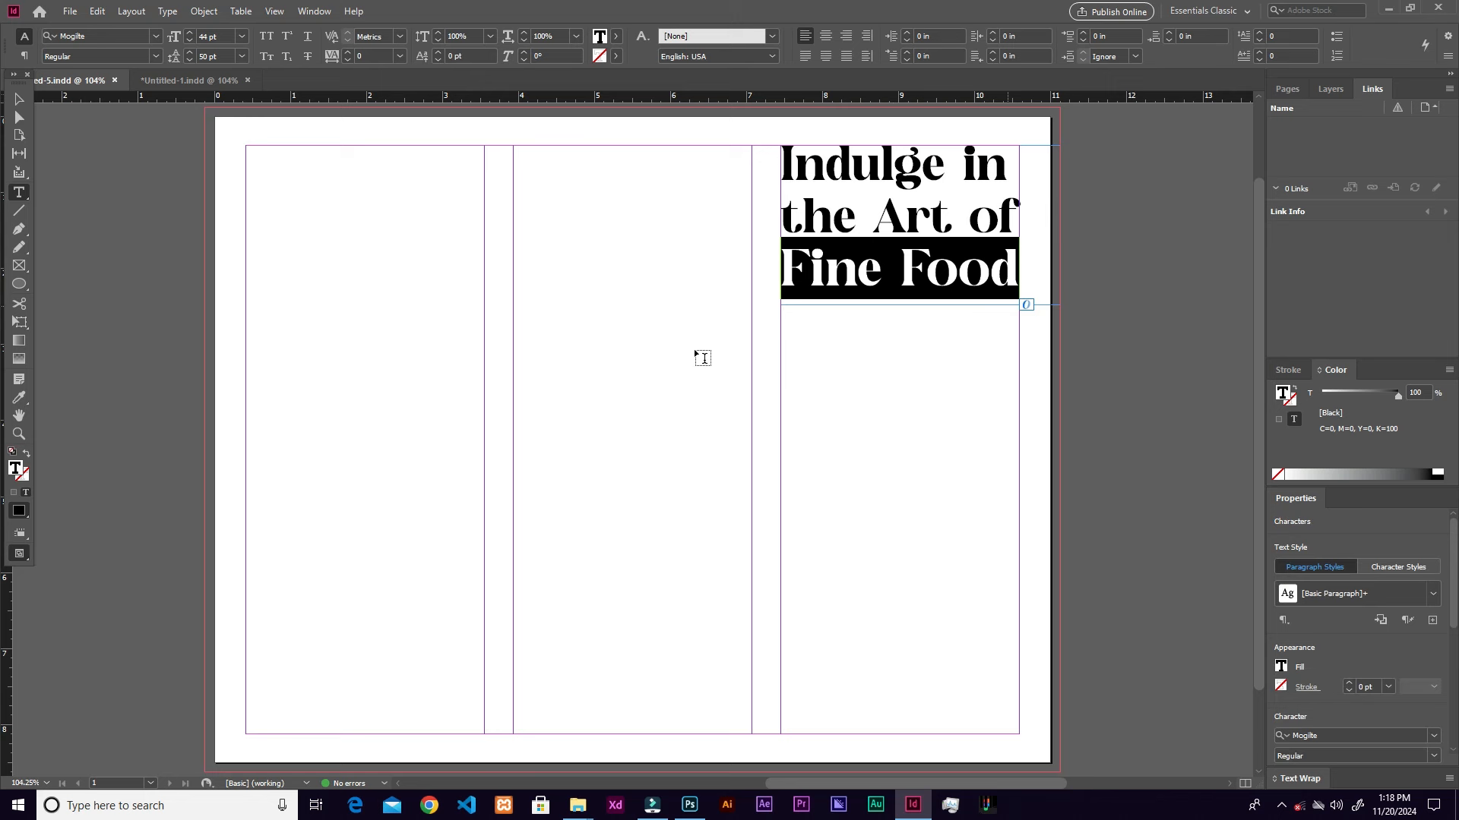
pyautogui.doubleClick(17, 472)
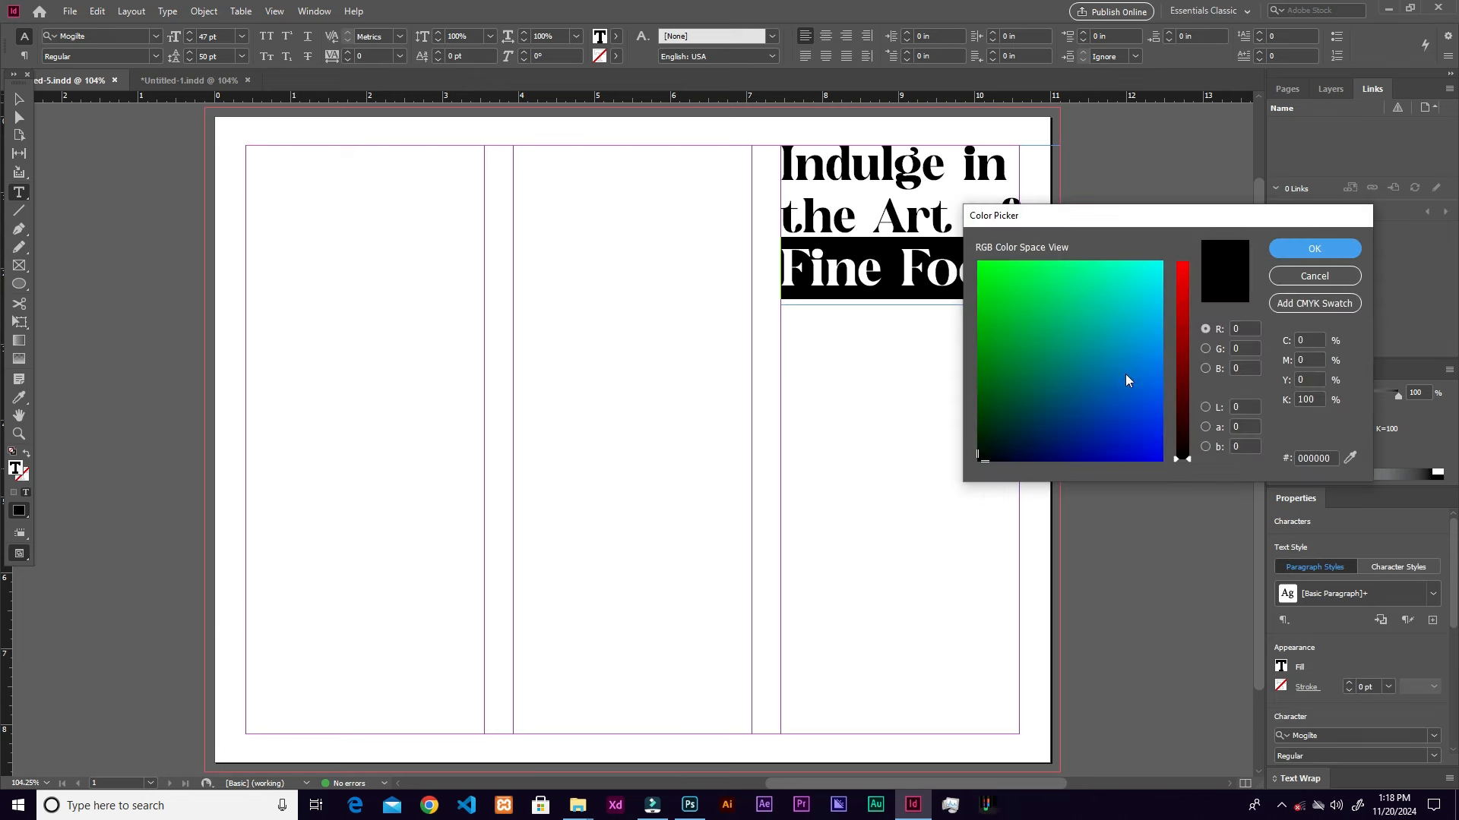
pyautogui.doubleClick(1335, 458)
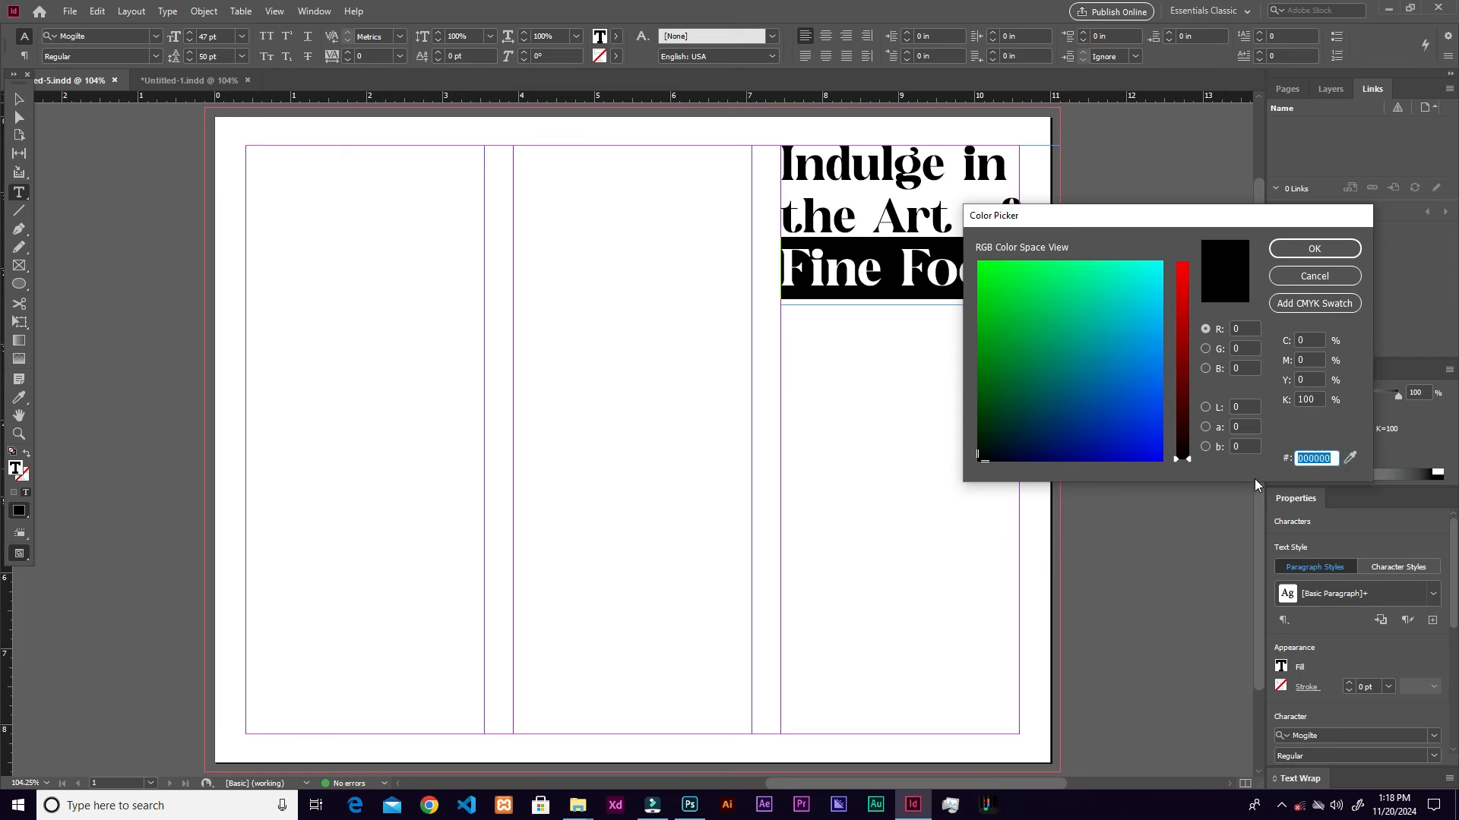
pyautogui.write('f58020')
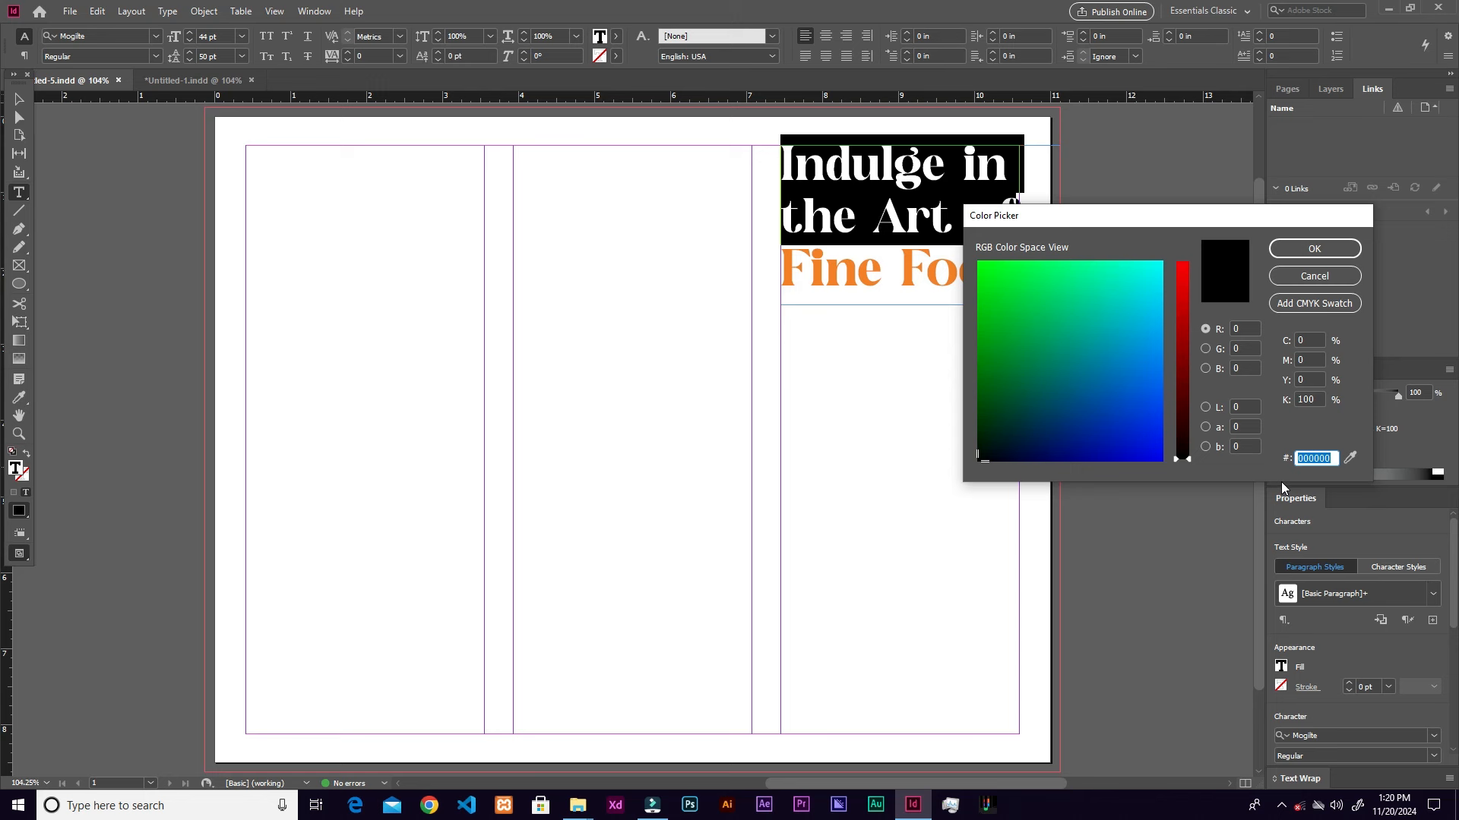
pyautogui.hotkey('ctrl', 'v')
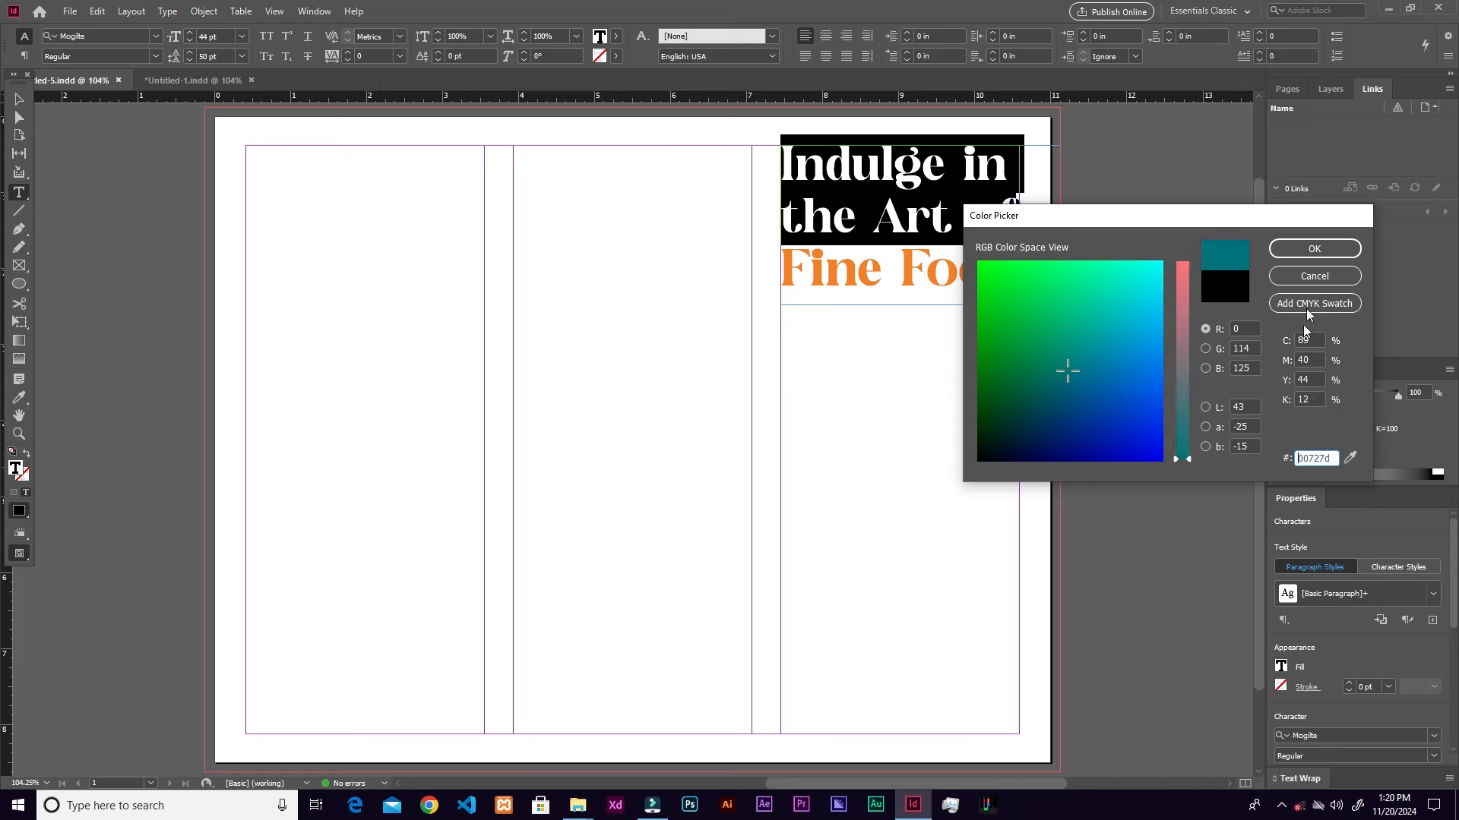
pyautogui.click(1313, 250)
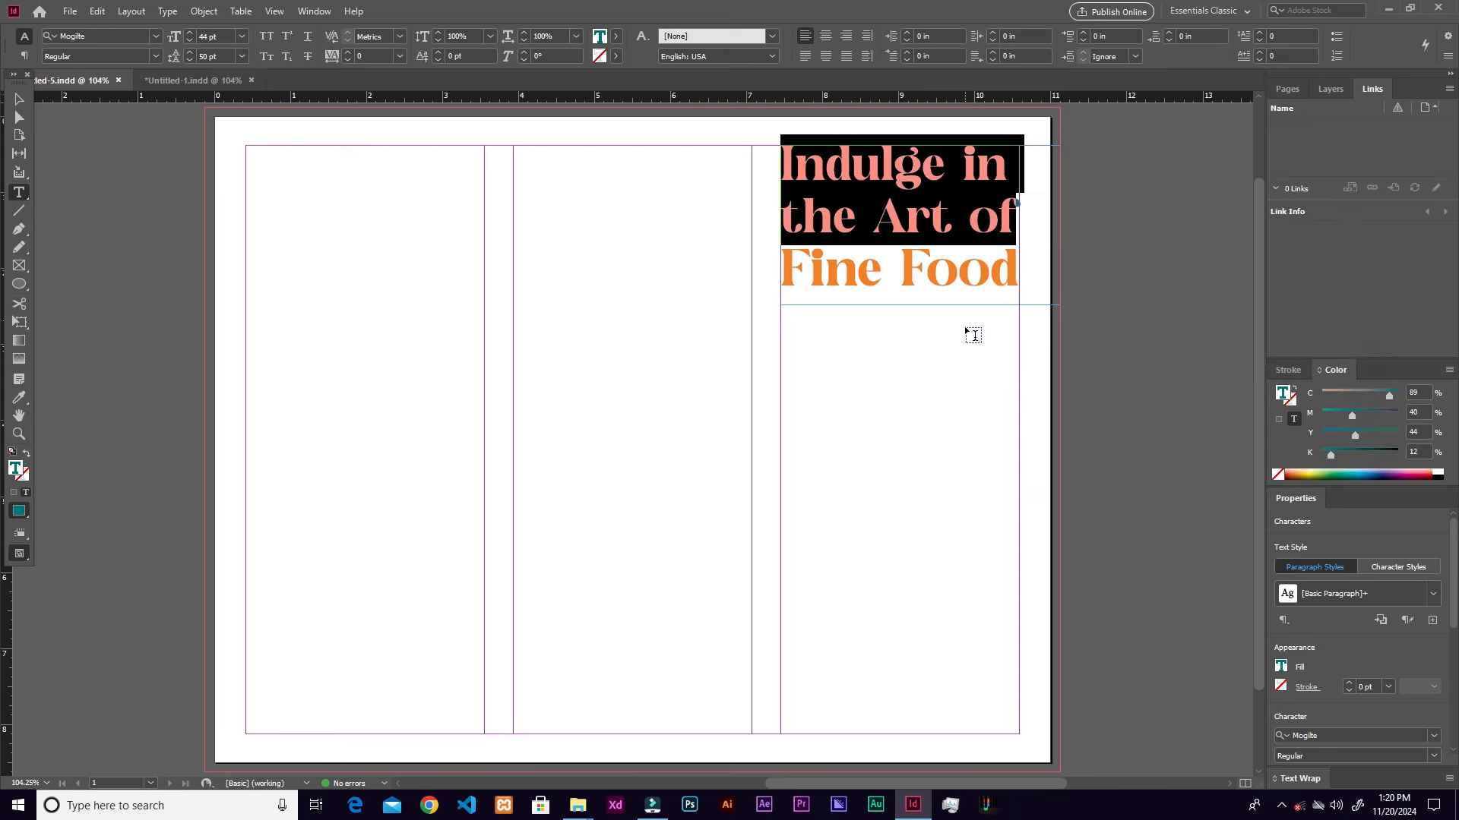
pyautogui.click(19, 100)
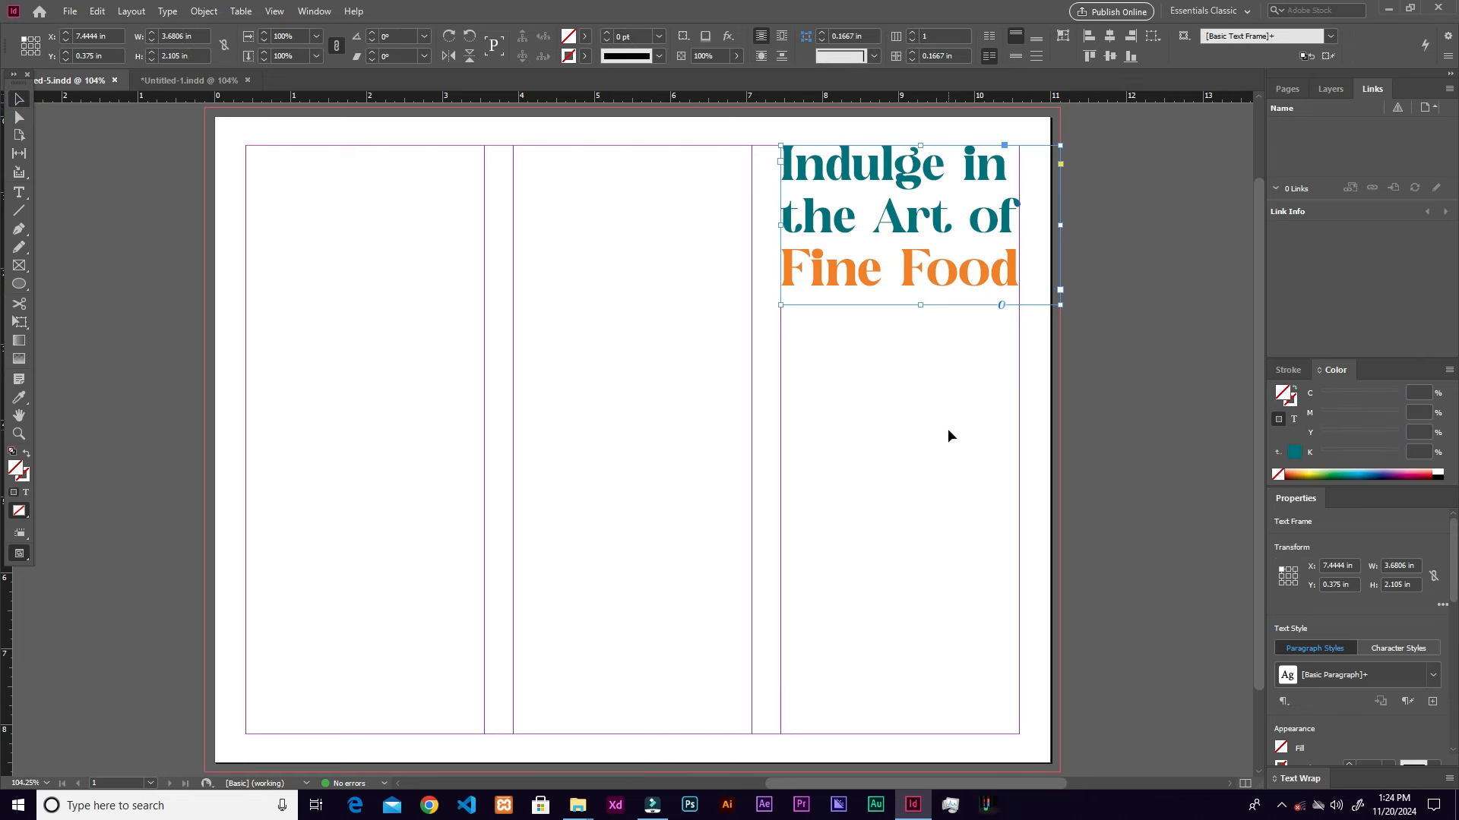
# Step: Pen-draw a closed shape with a sweeping curved top-left edge, extending past the page edges
pyautogui.click(19, 229)
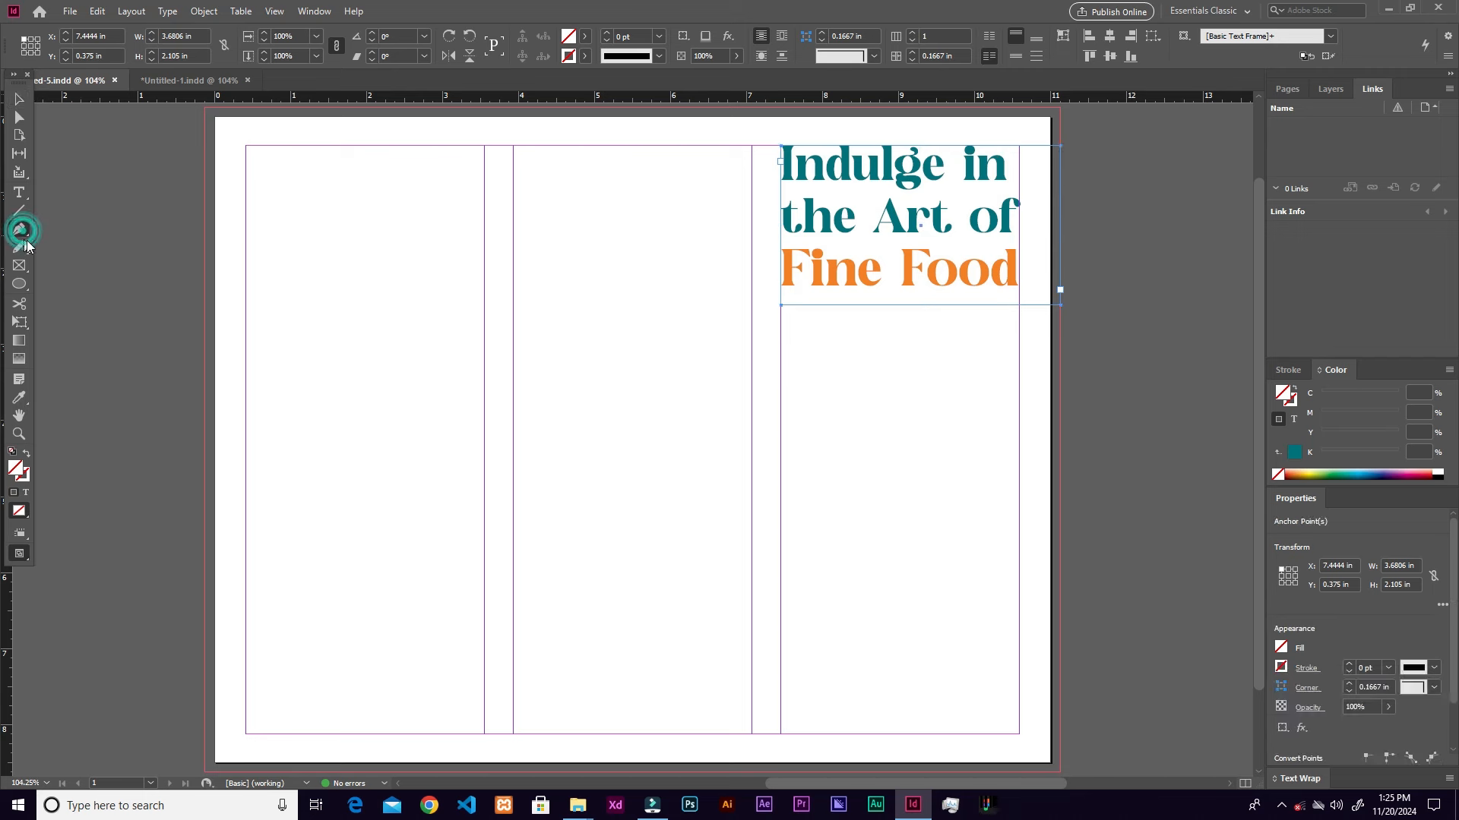
pyautogui.click(1107, 363)
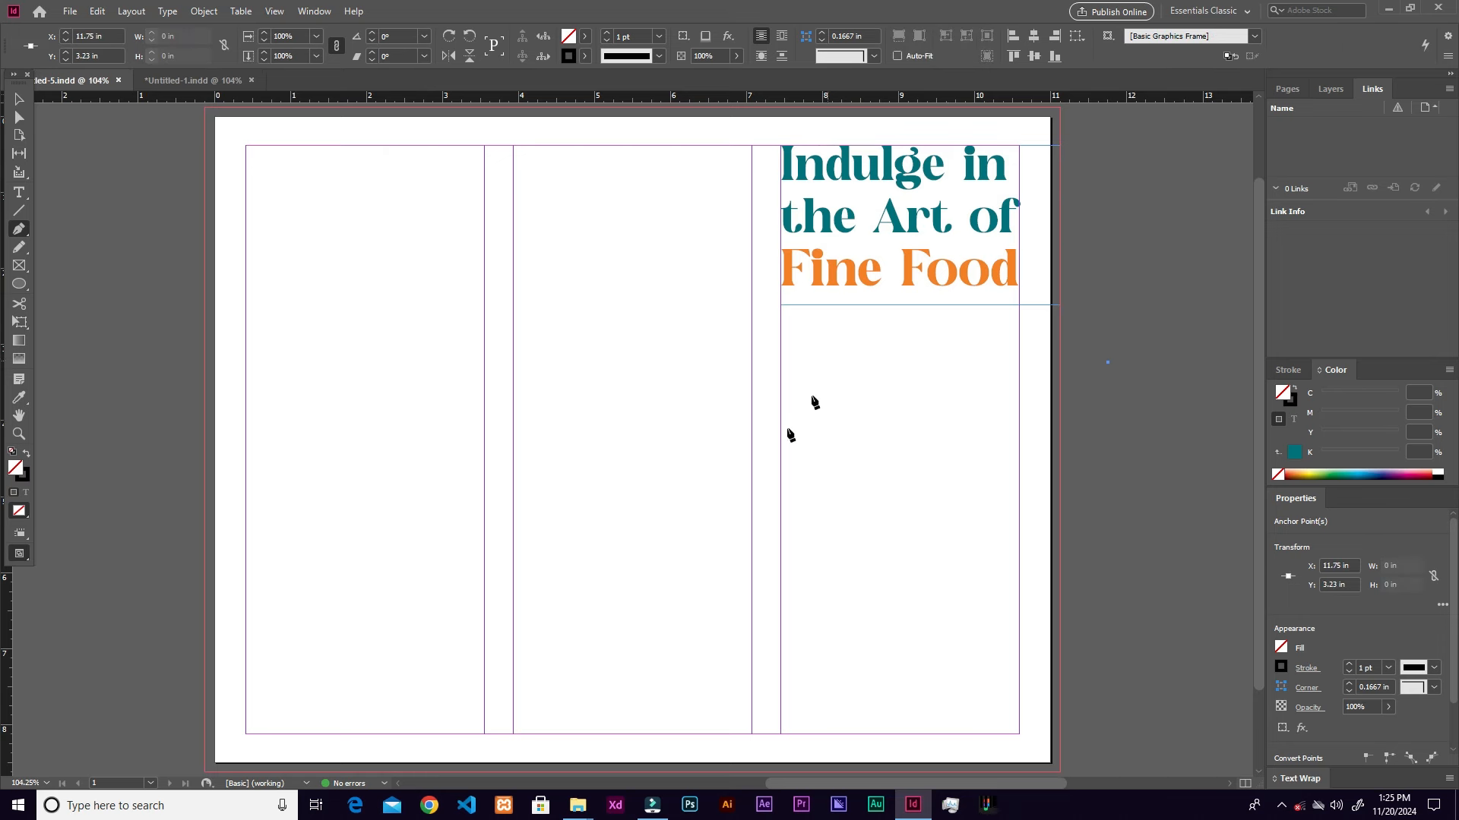
pyautogui.moveTo(742, 561); pyautogui.dragTo(713, 740)
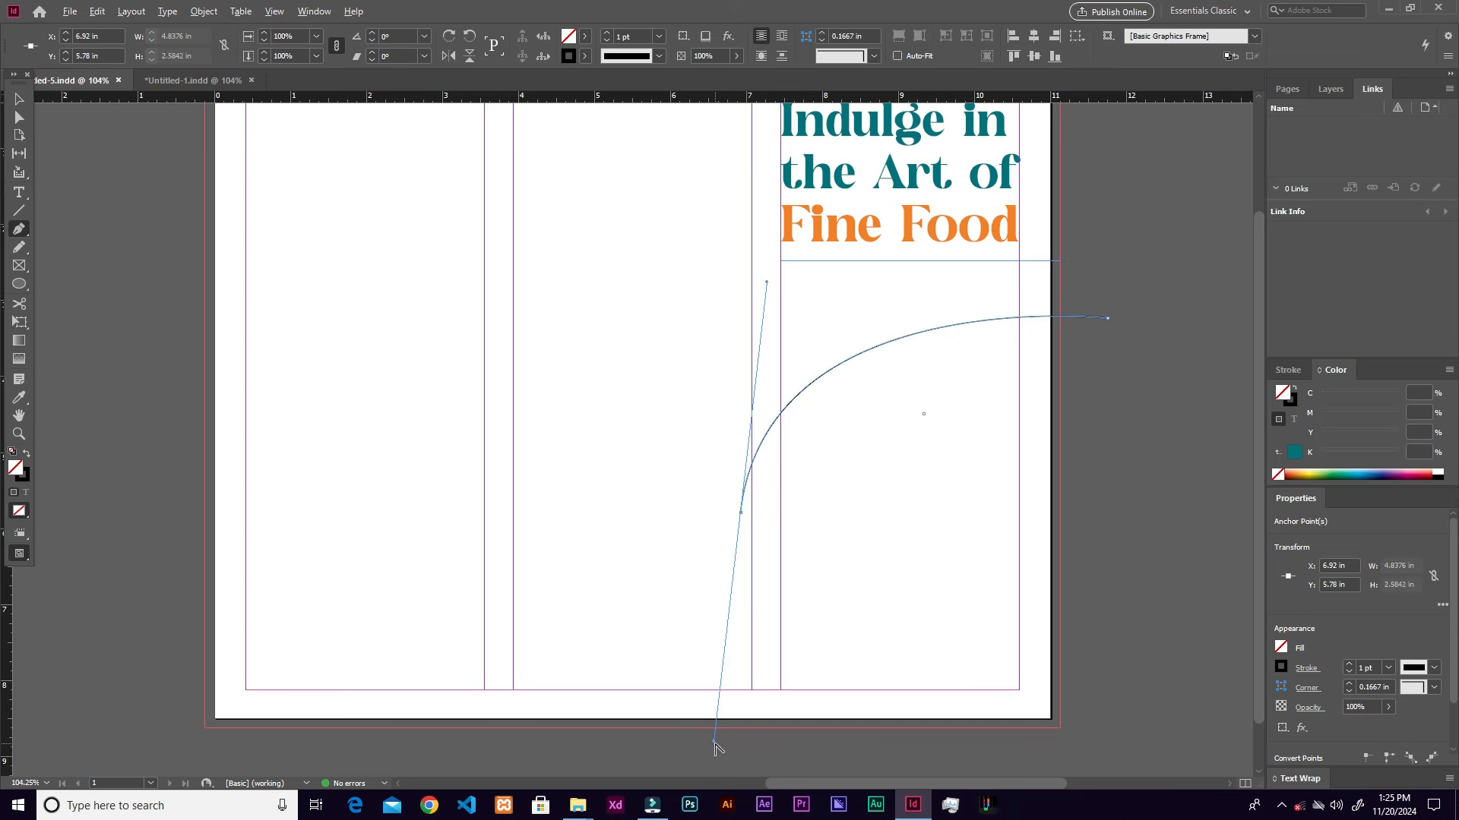
pyautogui.click(739, 747)
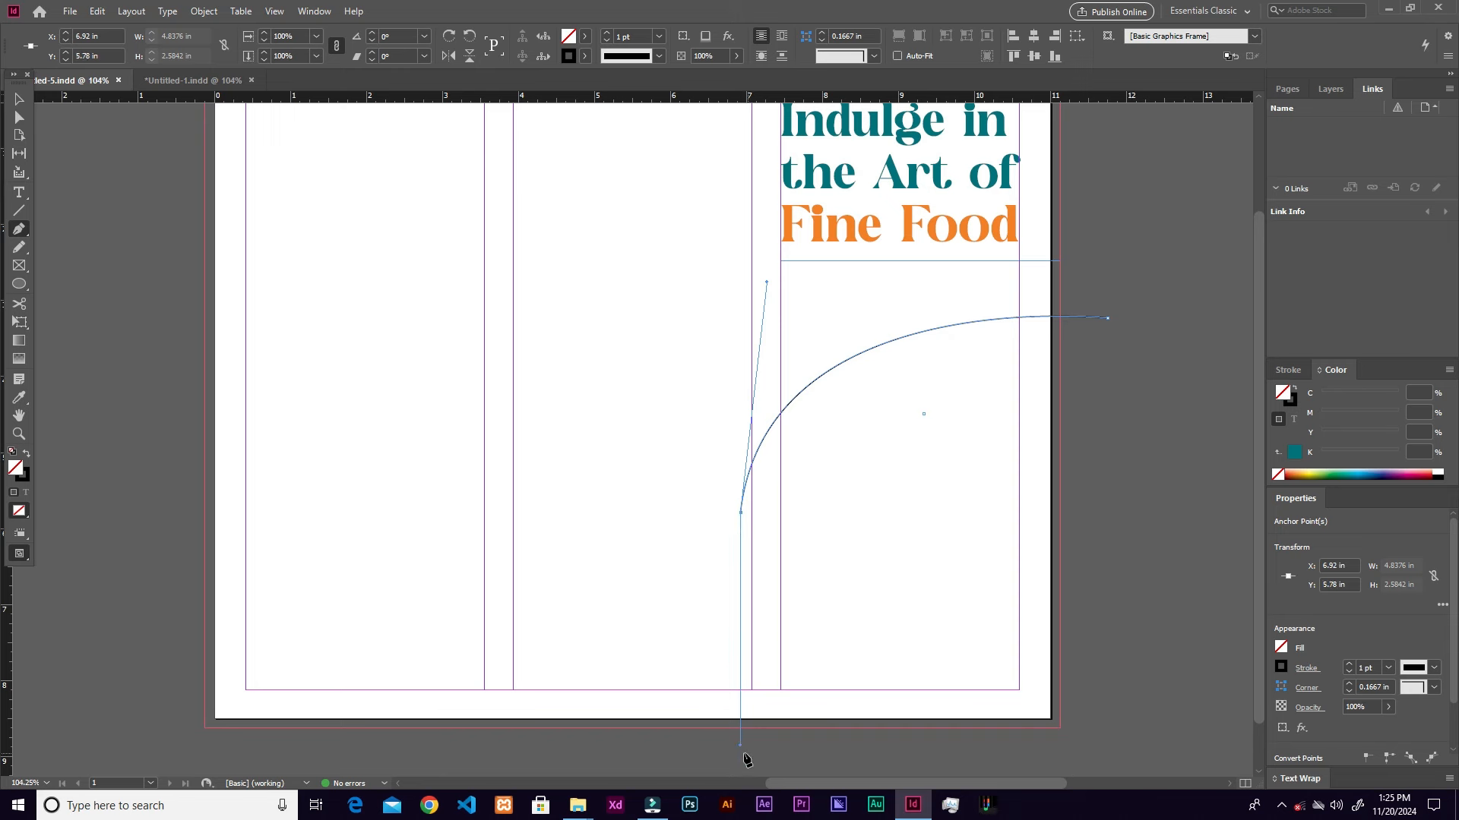
pyautogui.click(742, 749)
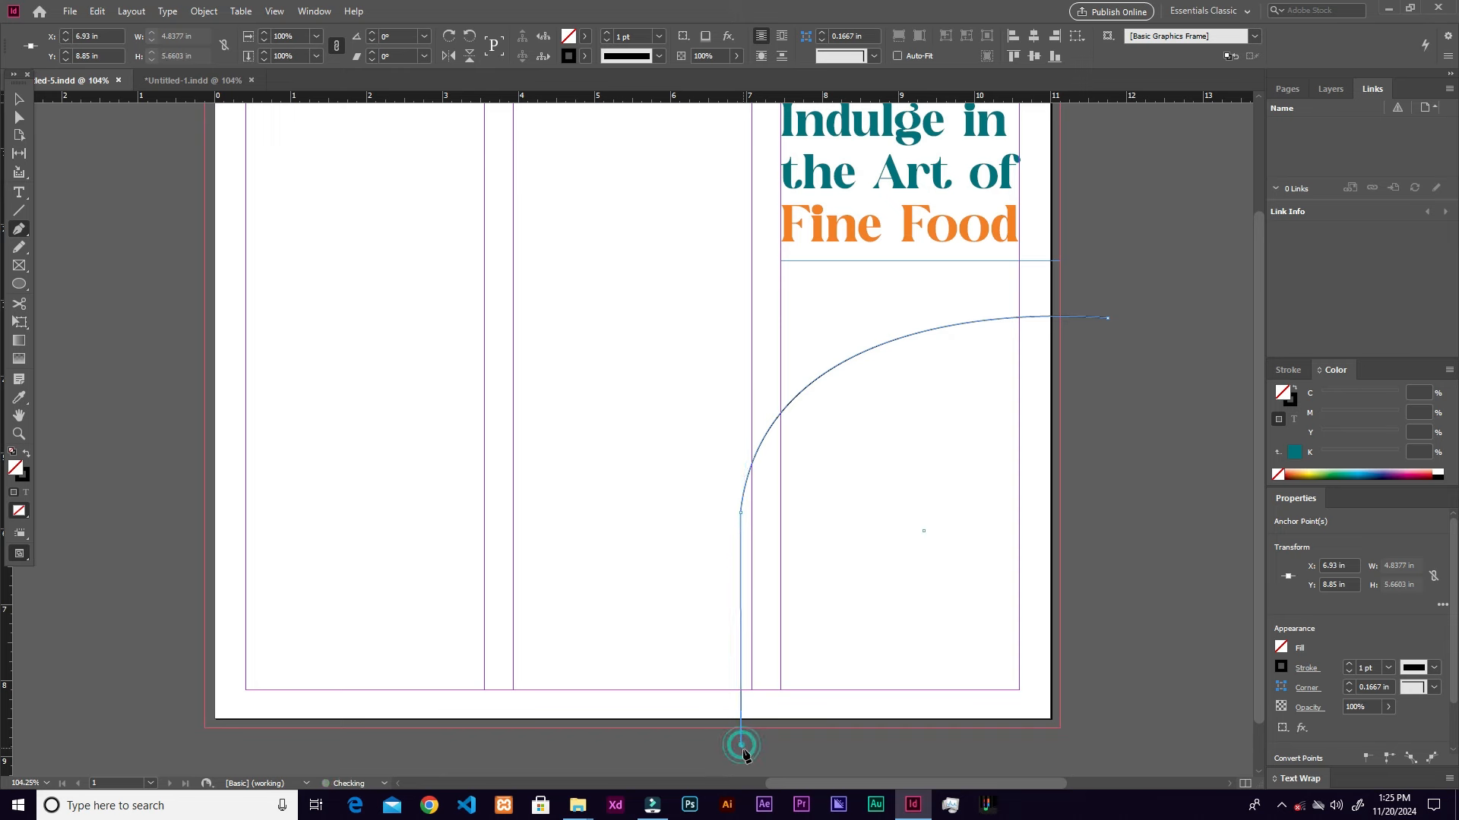
pyautogui.click(1097, 744)
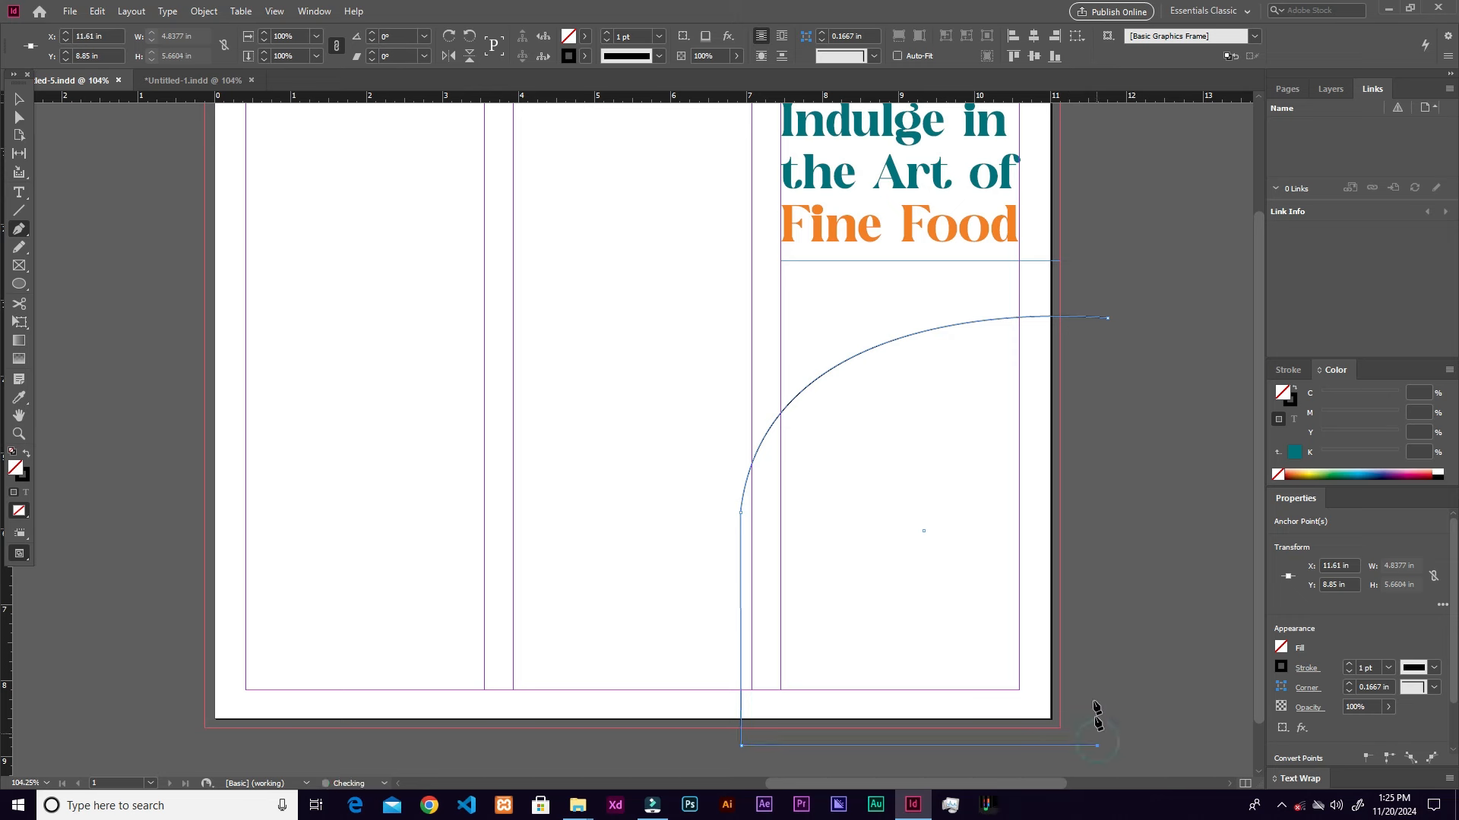
pyautogui.click(1107, 319)
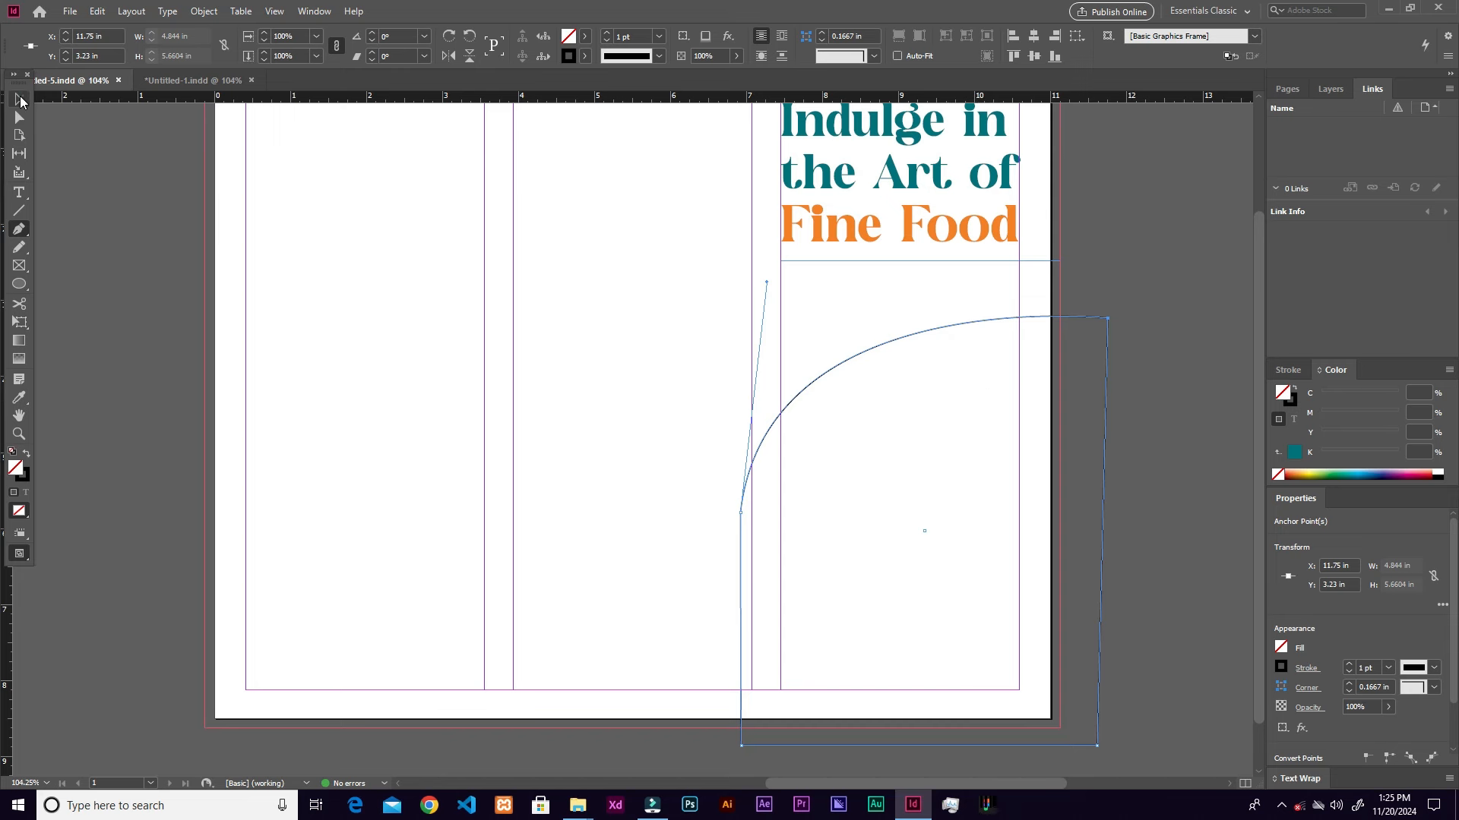
pyautogui.click(20, 99)
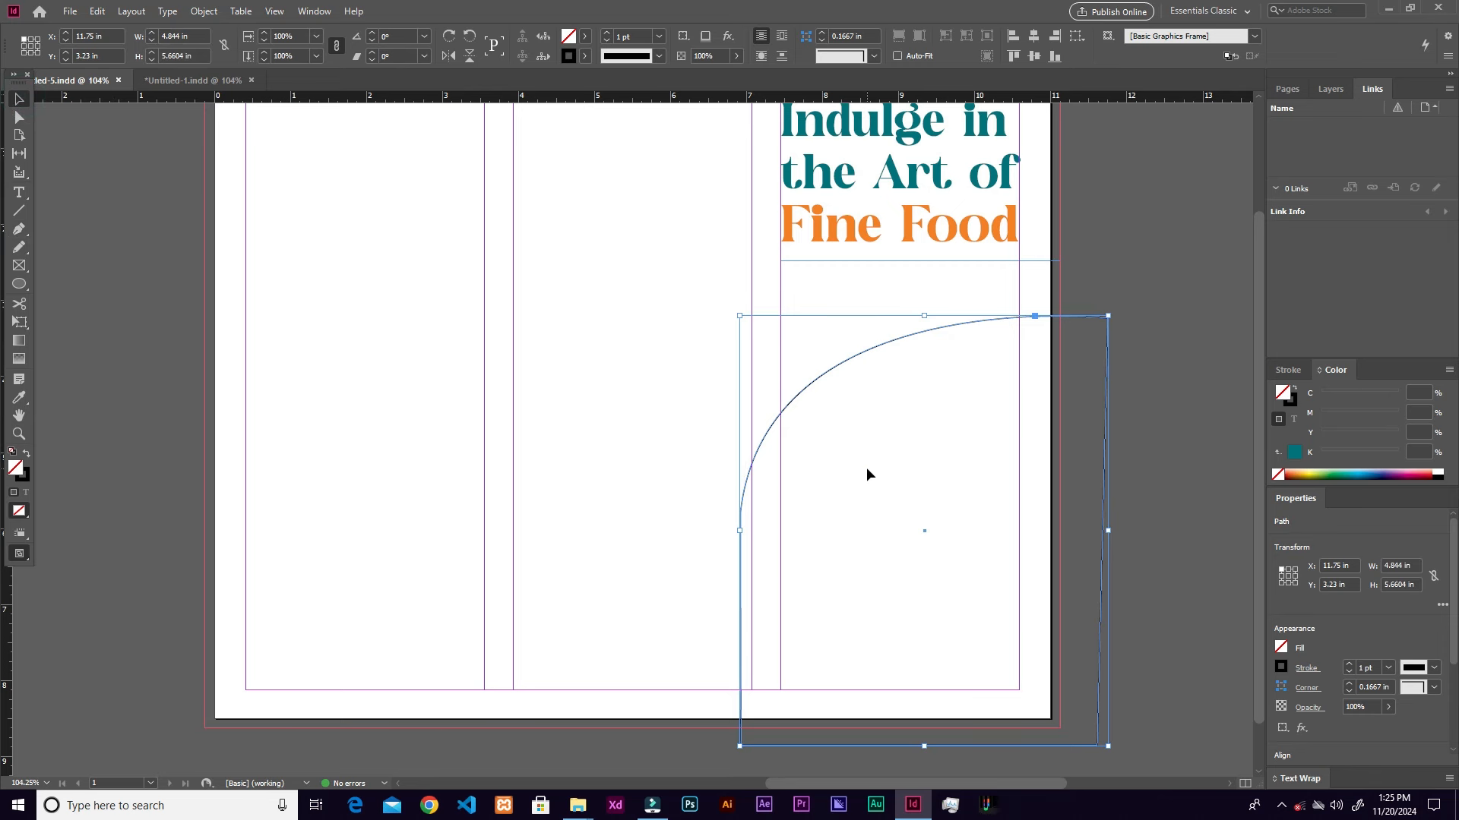
# Step: Fill the curved shape with dark teal (C92 M53 Y62 K47) and no stroke
pyautogui.click(28, 454)
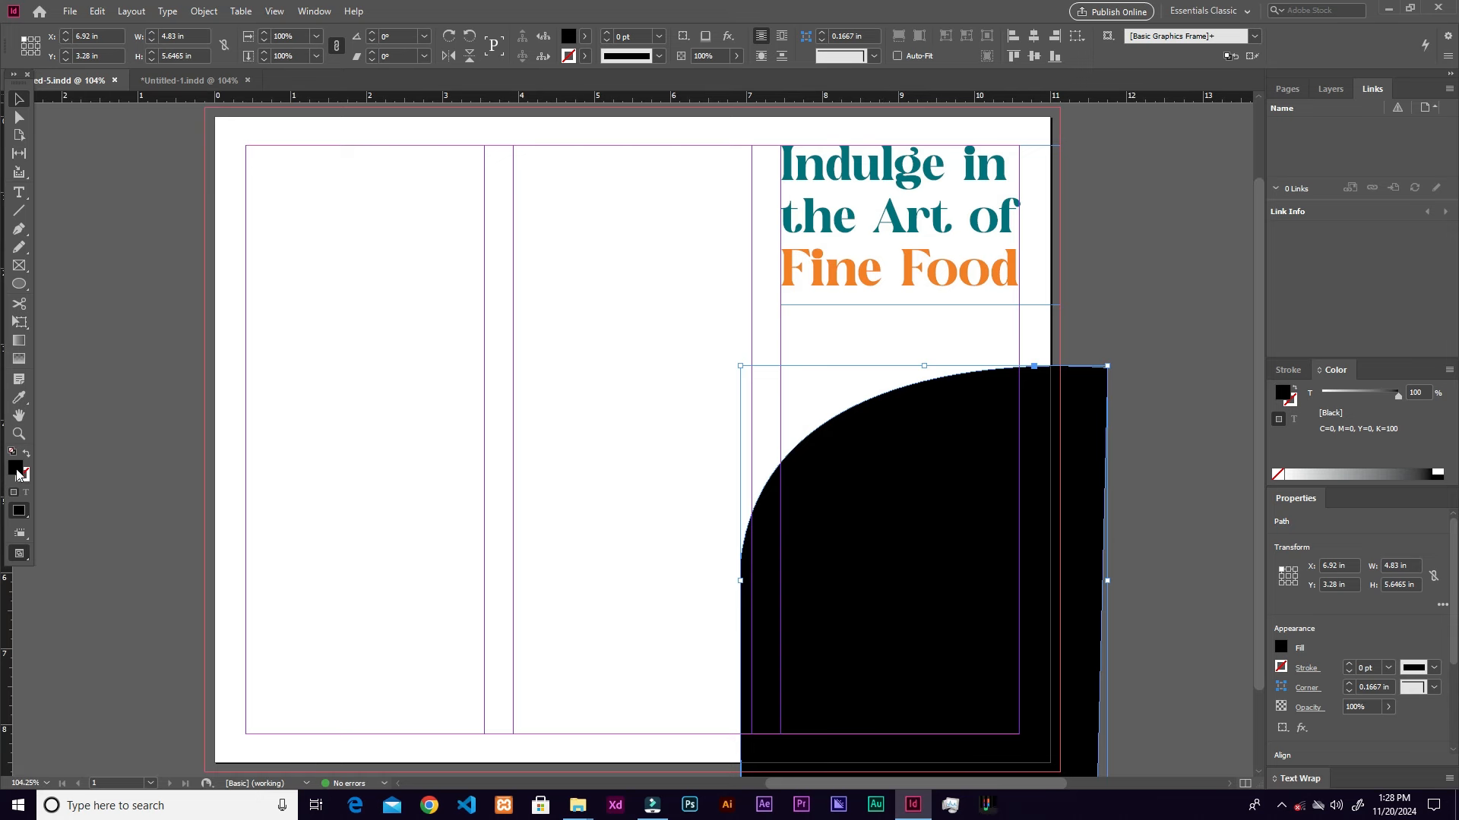
pyautogui.doubleClick(23, 475)
pyautogui.click(1026, 407)
pyautogui.press('Return')
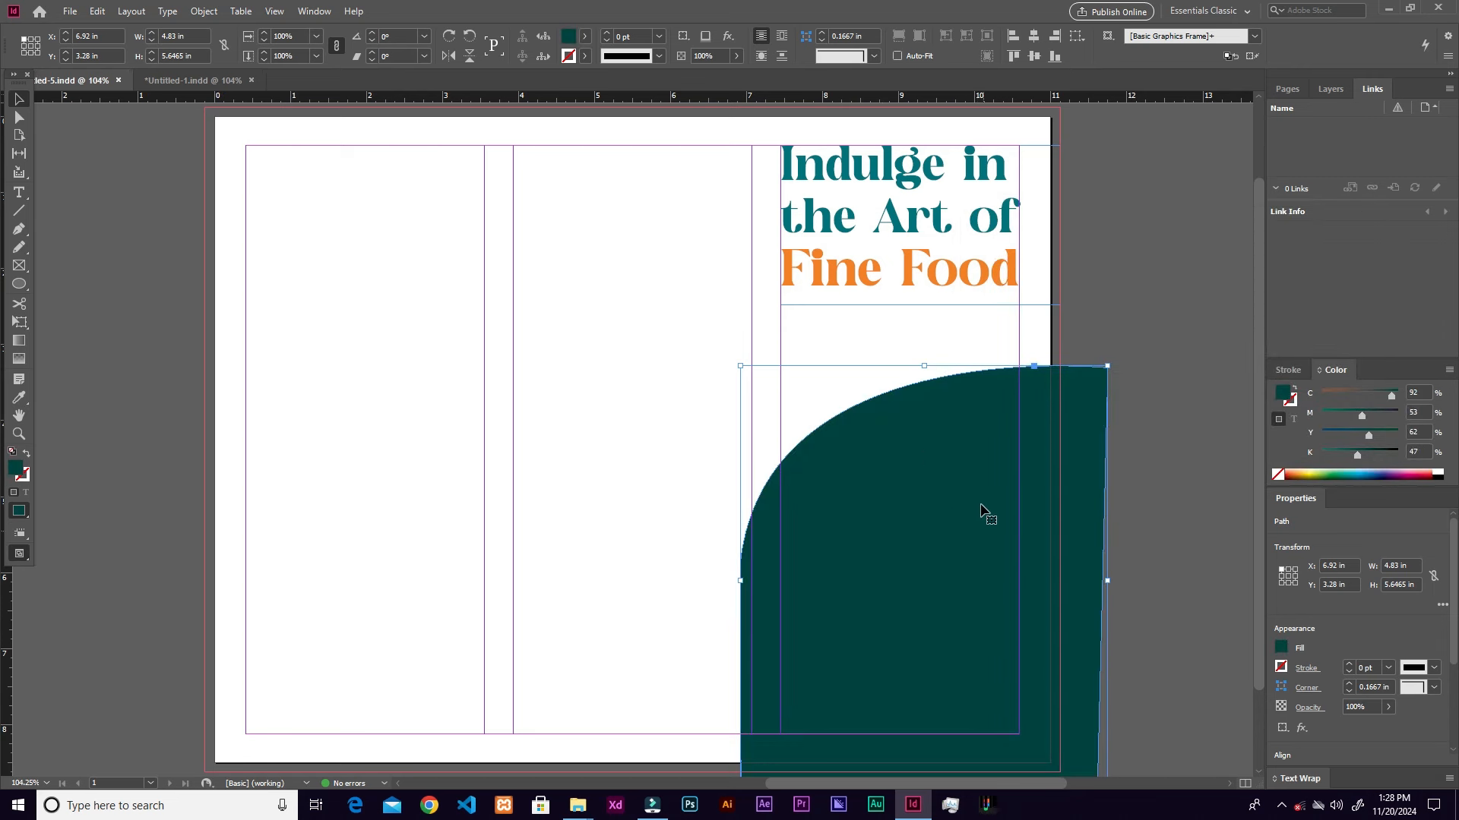
pyautogui.click(1155, 466)
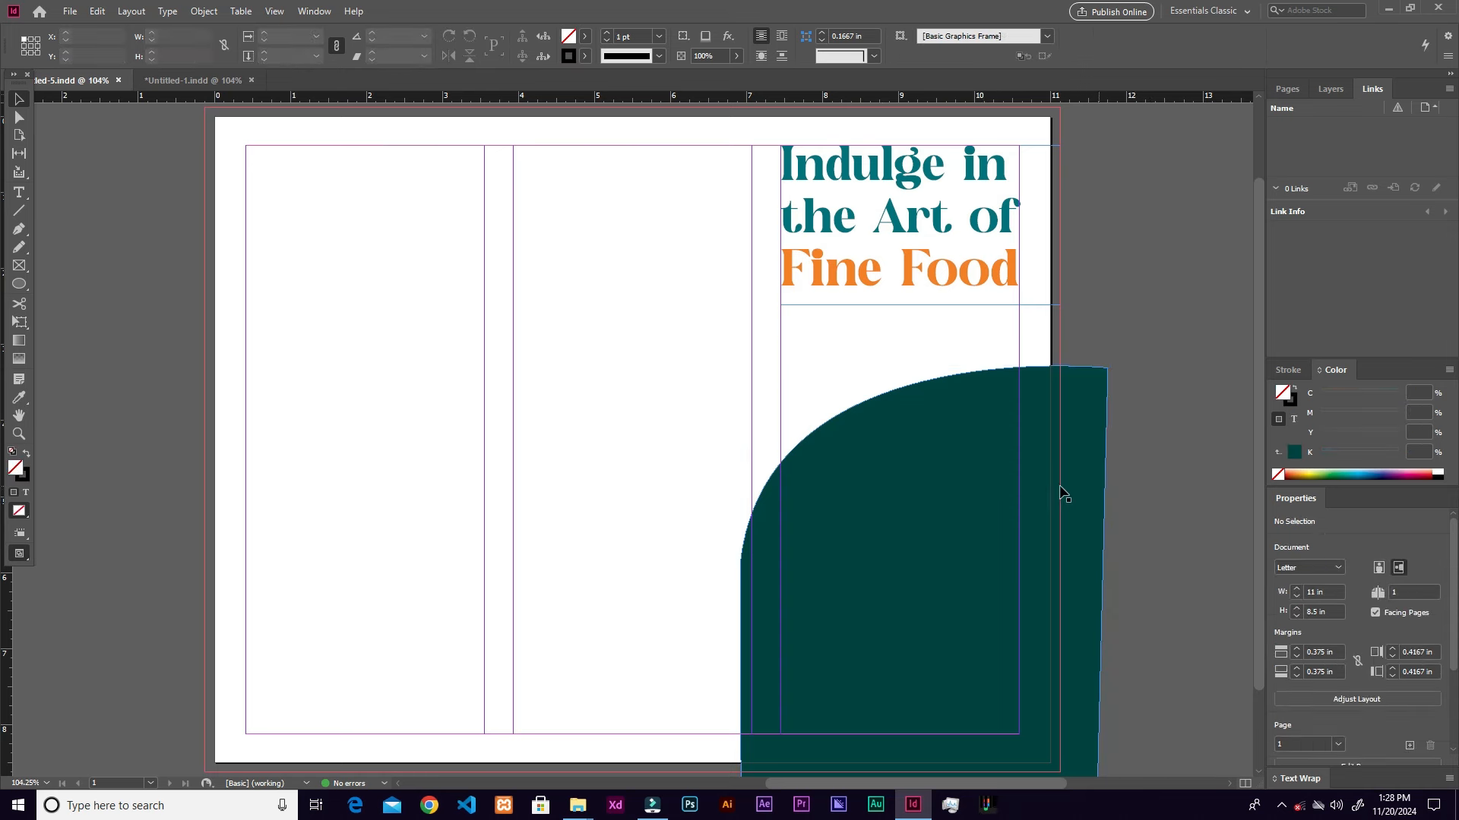
pyautogui.click(982, 491)
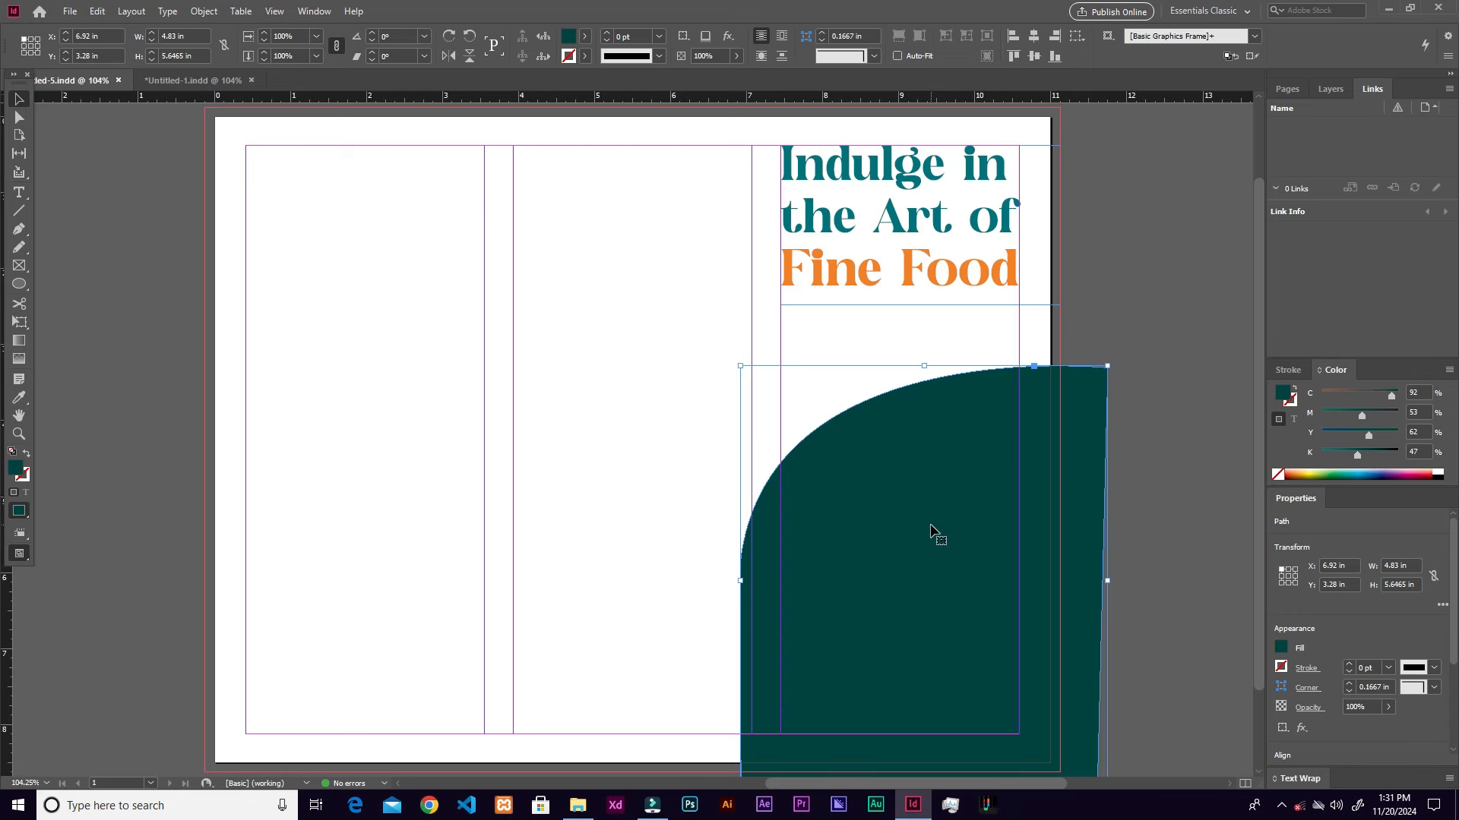
# Step: Place the food photo JPEG into the curved shape, filling the frame proportionally
pyautogui.hotkey('ctrl', 'd')
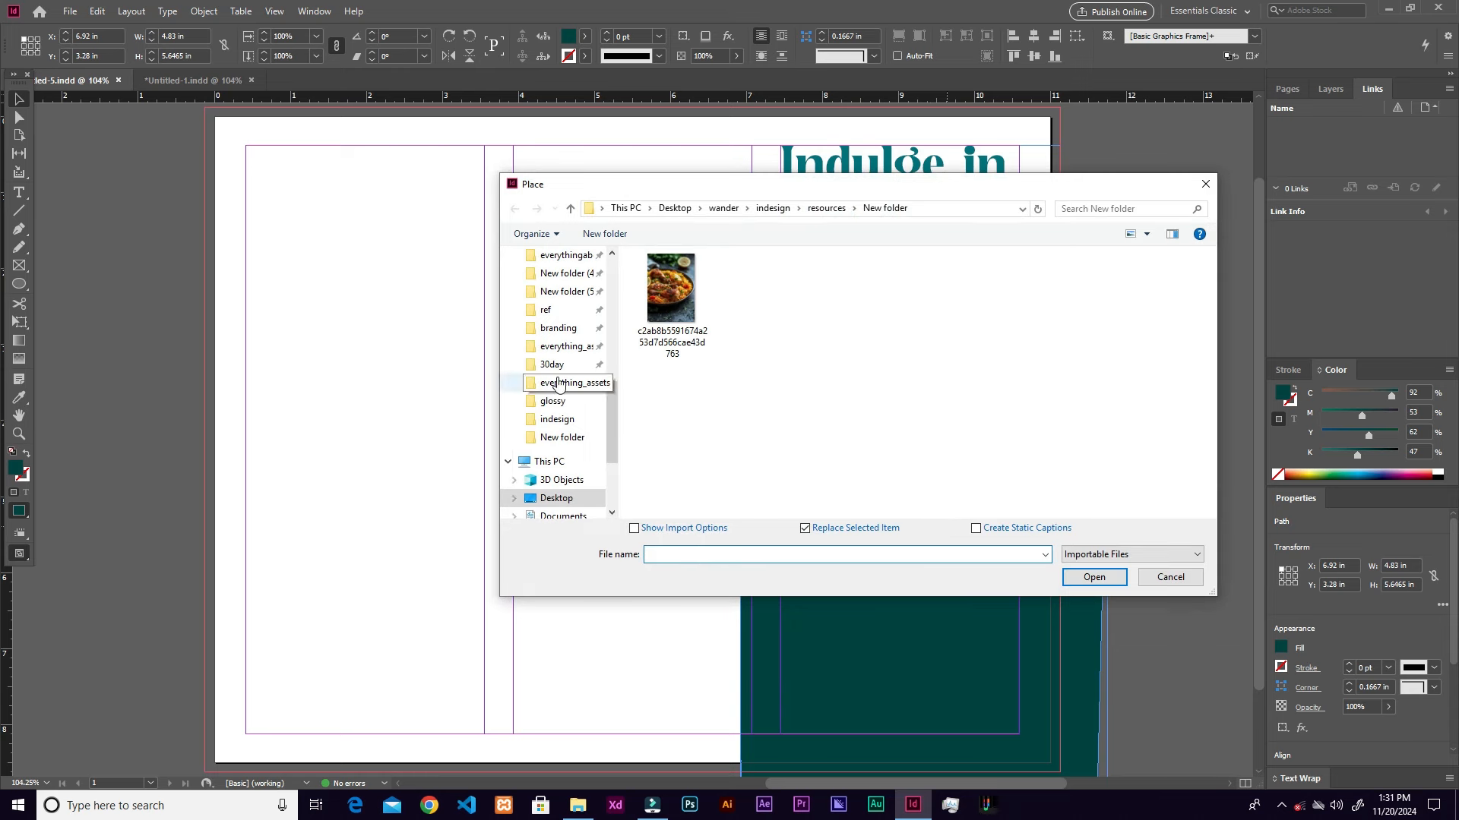
pyautogui.click(673, 301)
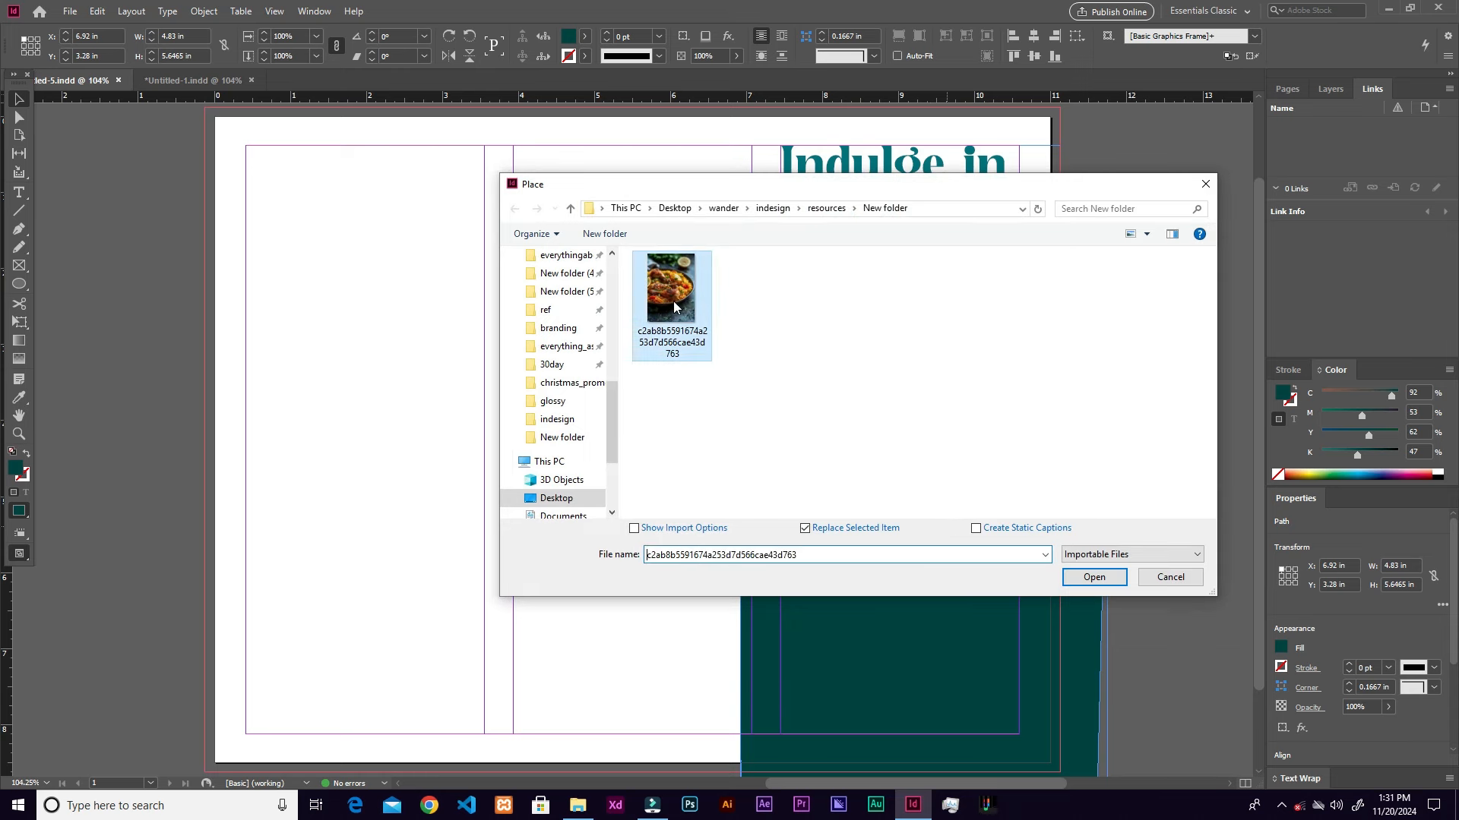
pyautogui.click(1096, 576)
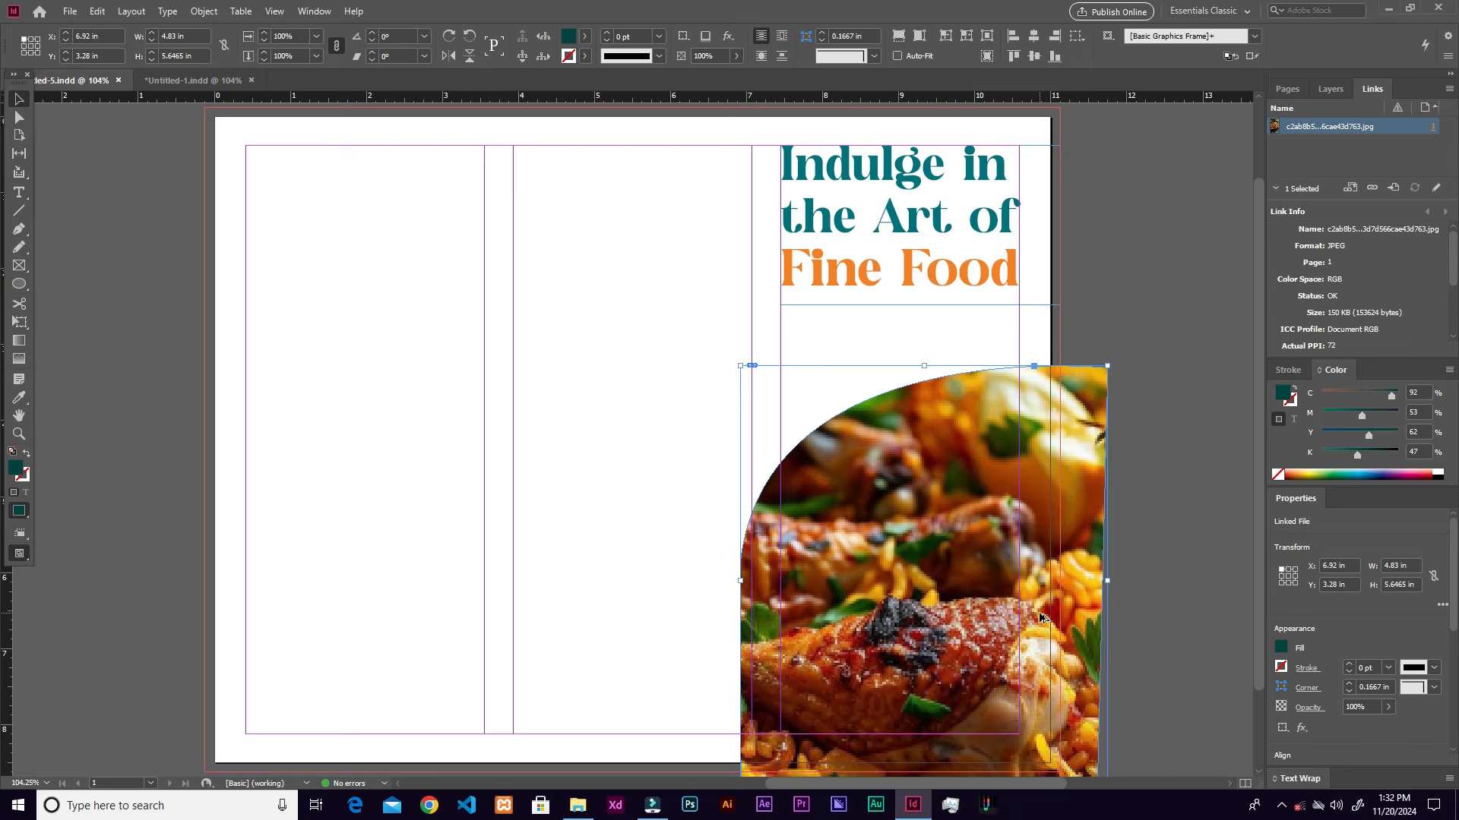
pyautogui.hotkey('ctrl', 'alt', 'shift', 'c')
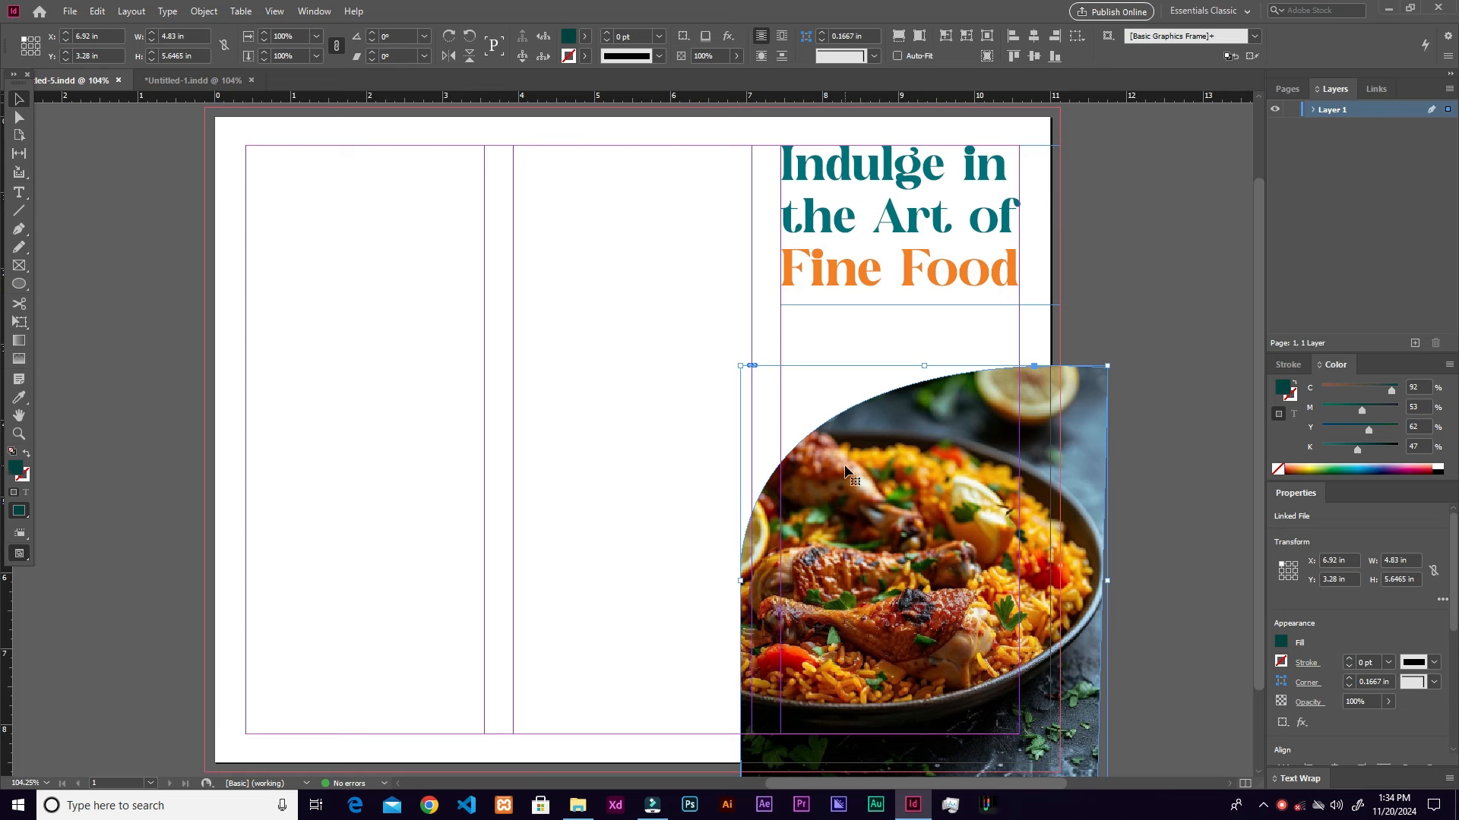
# Step: Pen-draw a second closed shape, about 4.64 × 5.76 in, with a gently curved top edge
pyautogui.click(19, 228)
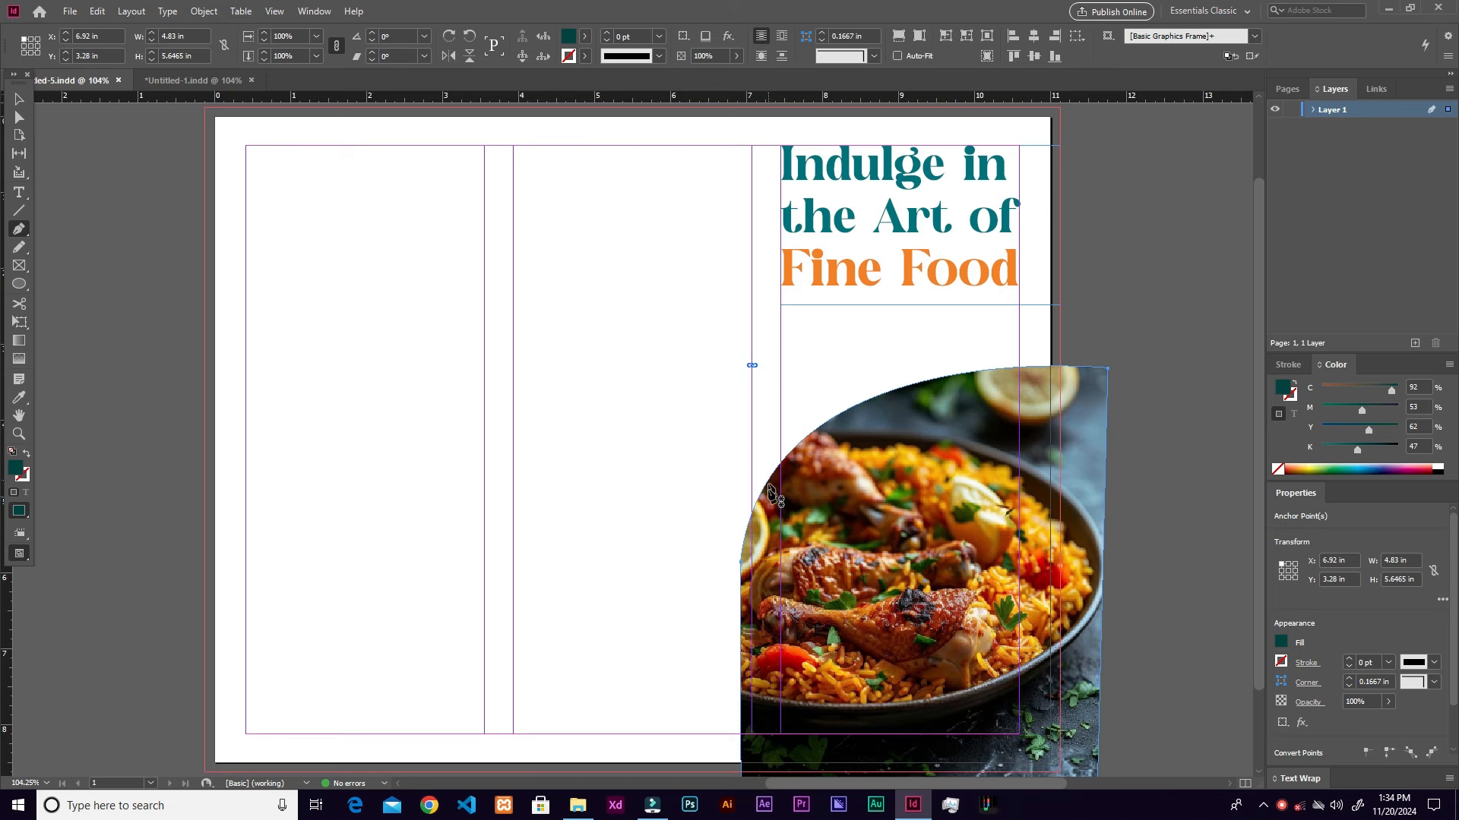
pyautogui.click(756, 541)
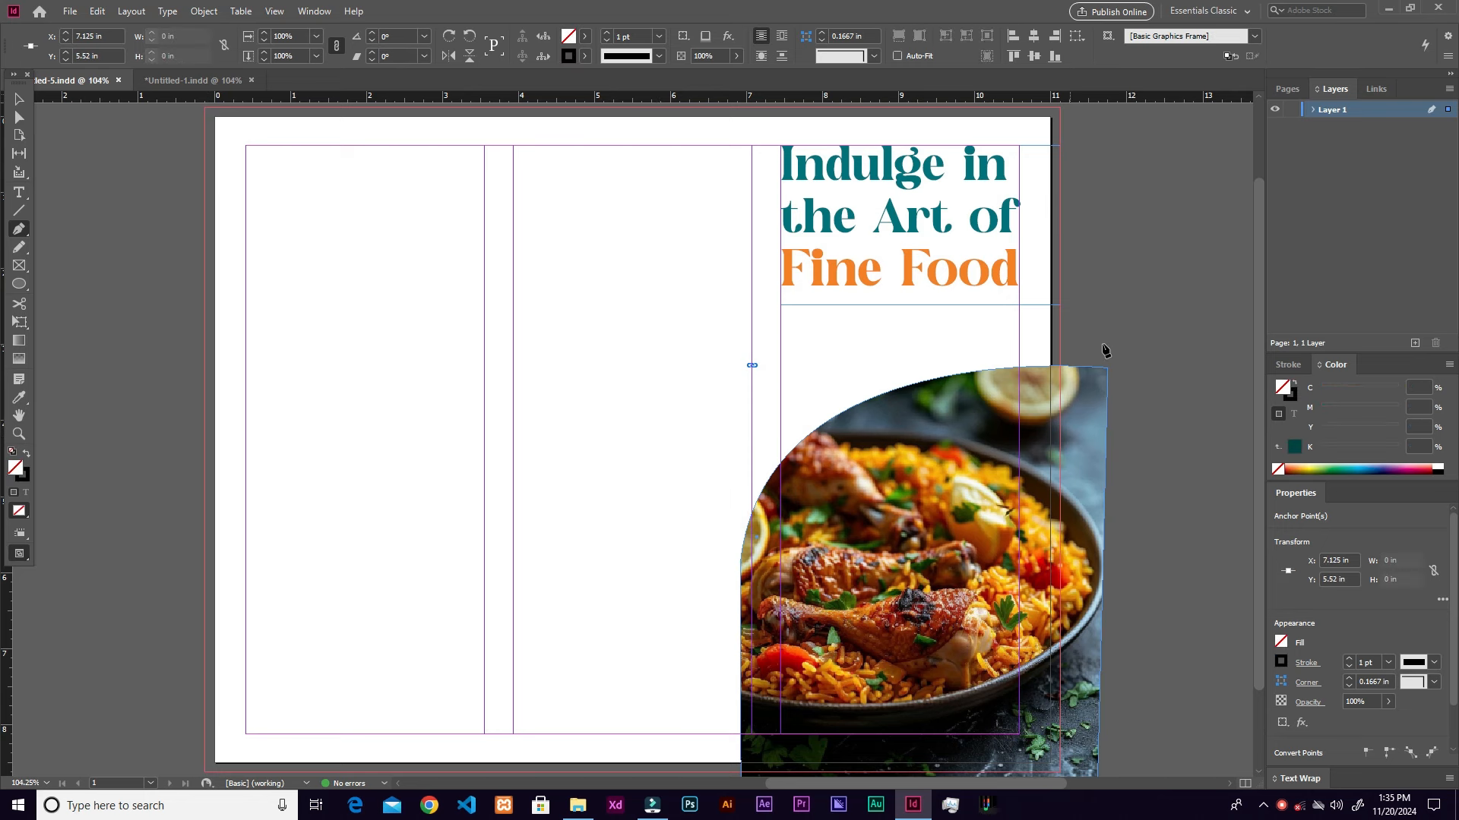
pyautogui.moveTo(1107, 352)
pyautogui.mouseDown()
pyautogui.moveTo(1214, 420)
pyautogui.moveTo(1227, 447)
pyautogui.moveTo(1222, 407)
pyautogui.moveTo(1088, 401)
pyautogui.moveTo(1122, 376)
pyautogui.mouseUp()
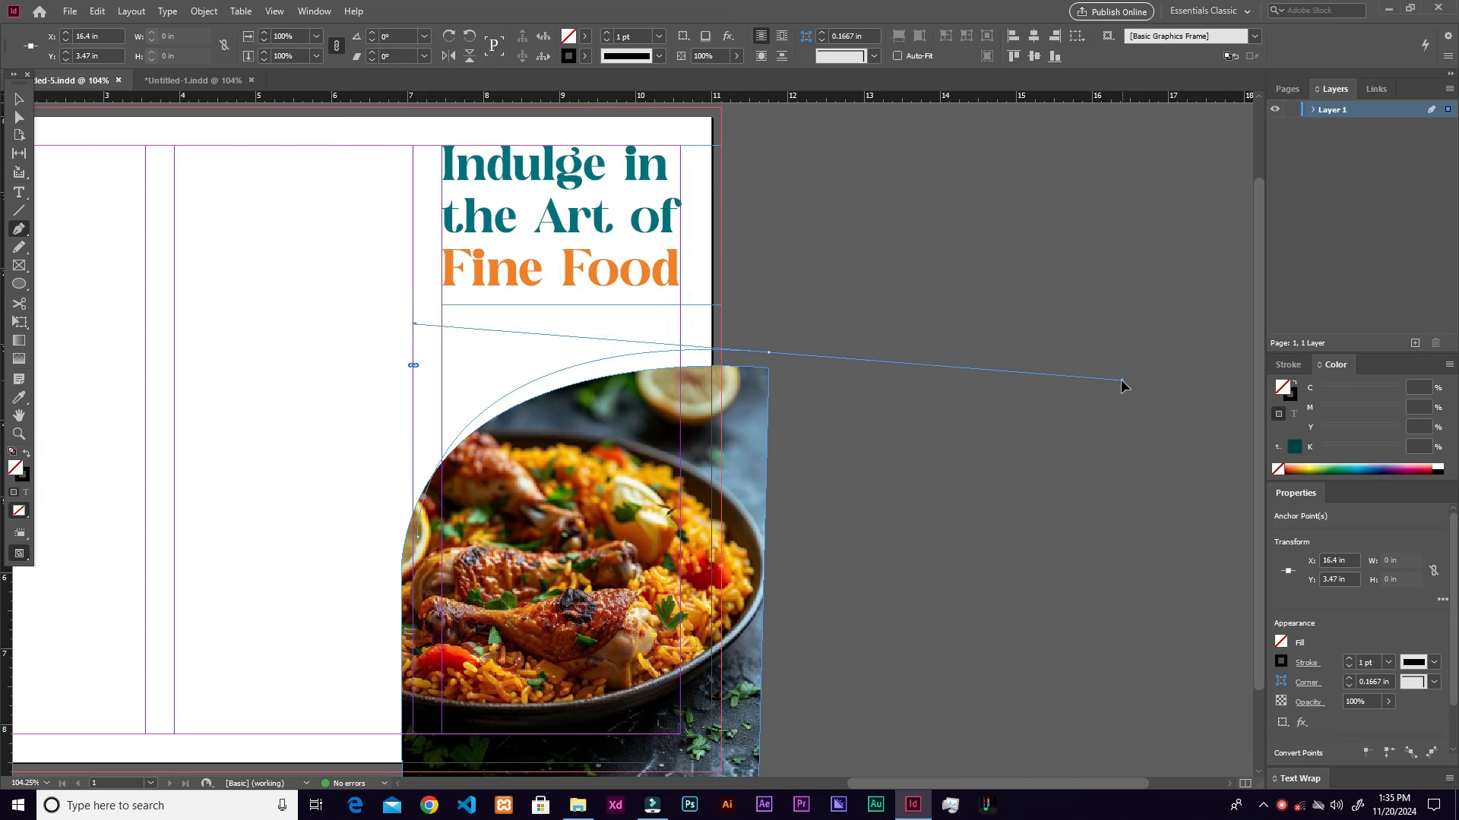
pyautogui.press('alt')
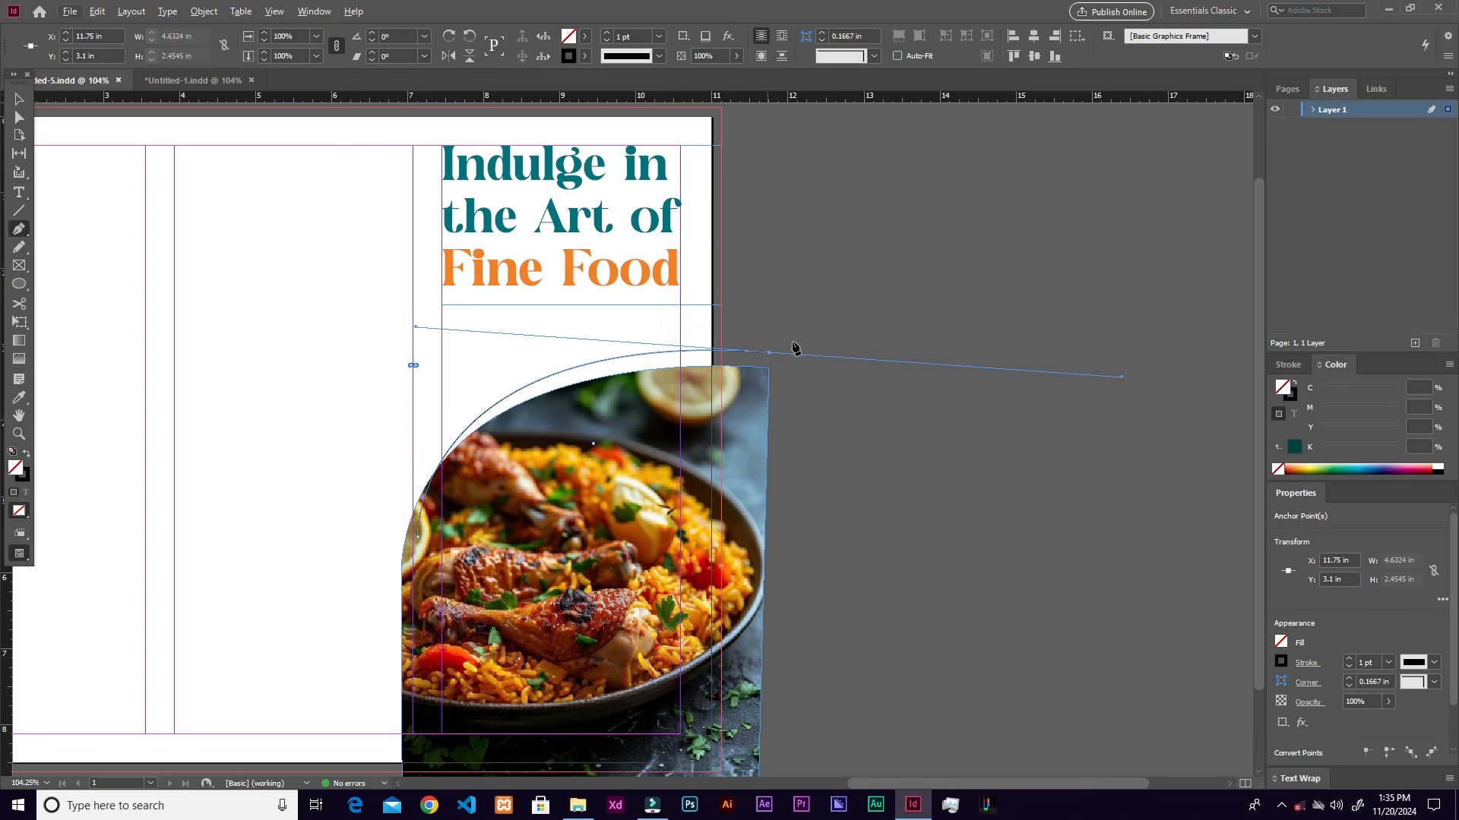
pyautogui.press('alt')
pyautogui.click(769, 353)
pyautogui.moveTo(812, 428); pyautogui.dragTo(871, 248)
pyautogui.click(825, 690)
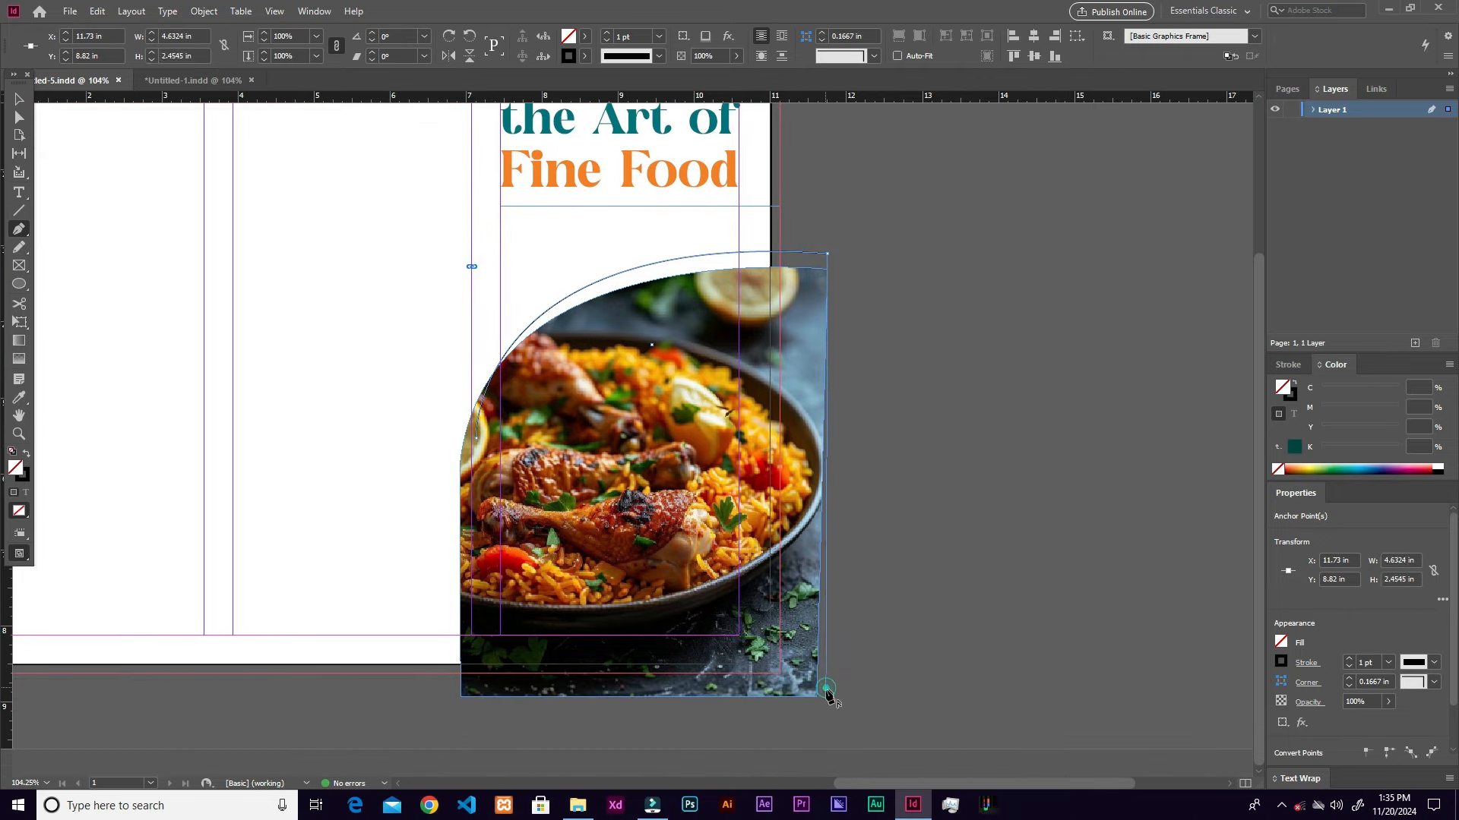
pyautogui.click(477, 674)
pyautogui.click(477, 443)
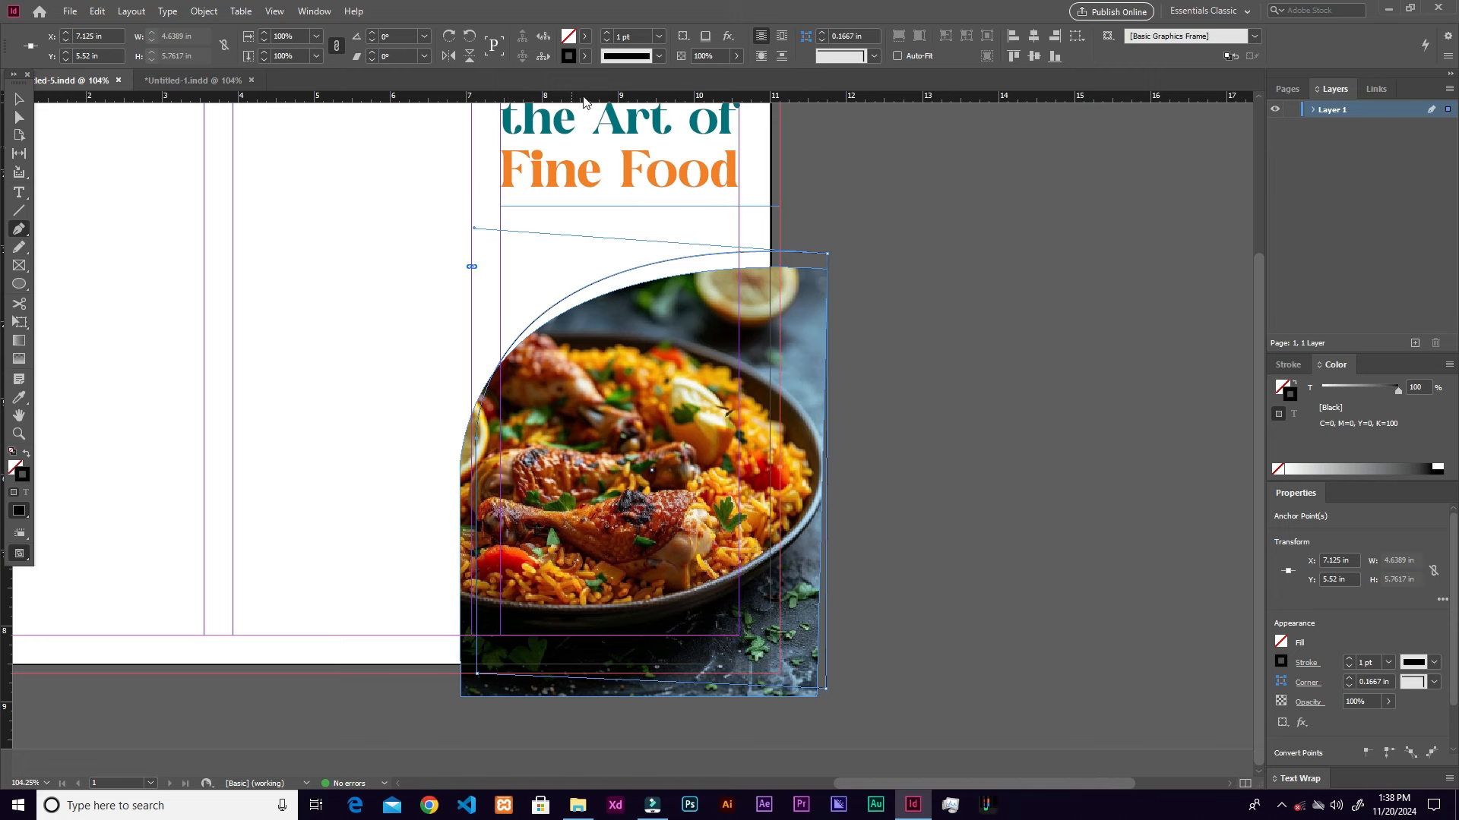
# Step: Give the second shape no stroke and a teal 00727d fill, and send it behind the photo
pyautogui.click(586, 57)
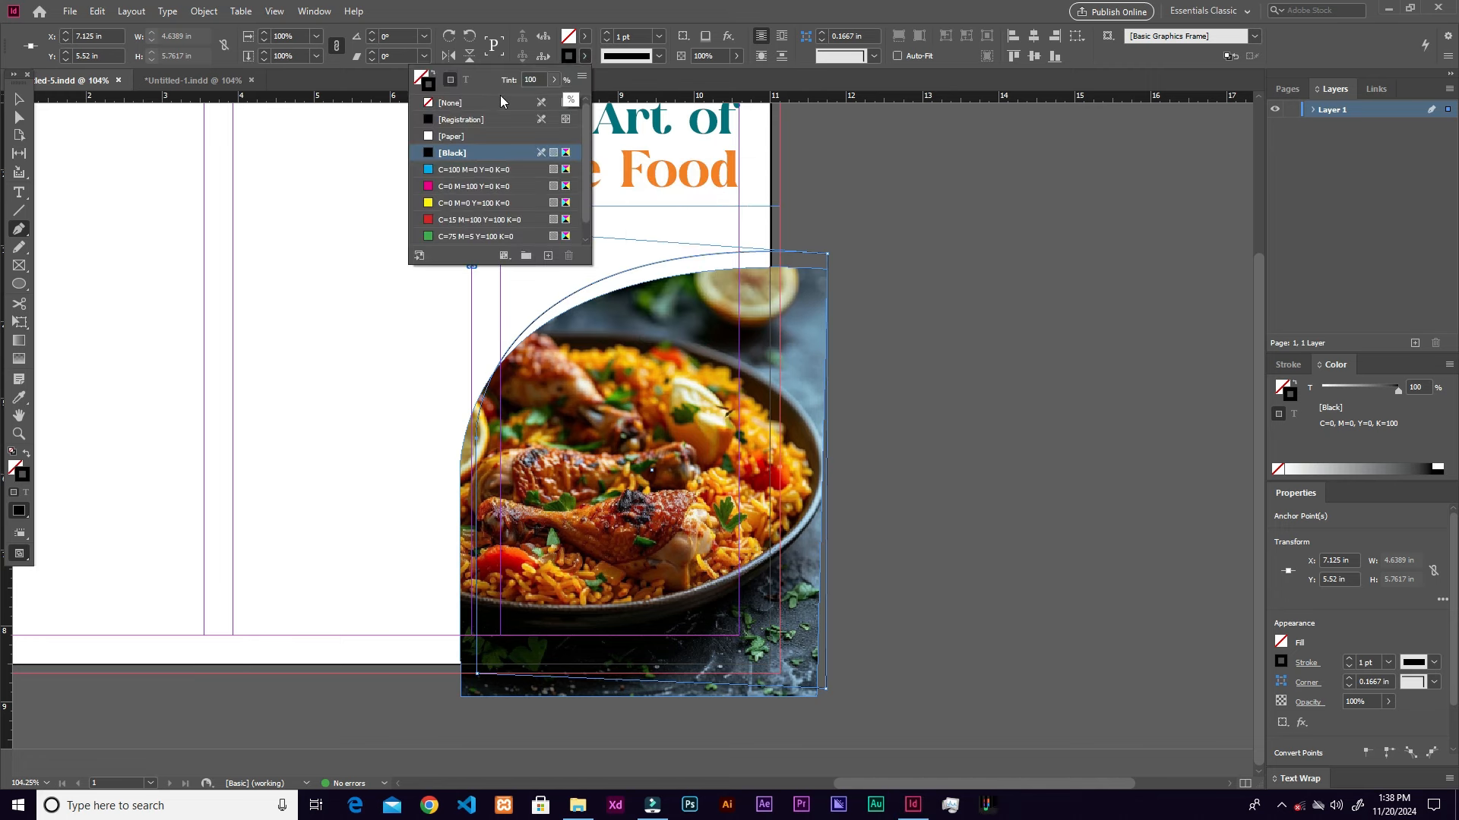
pyautogui.click(444, 101)
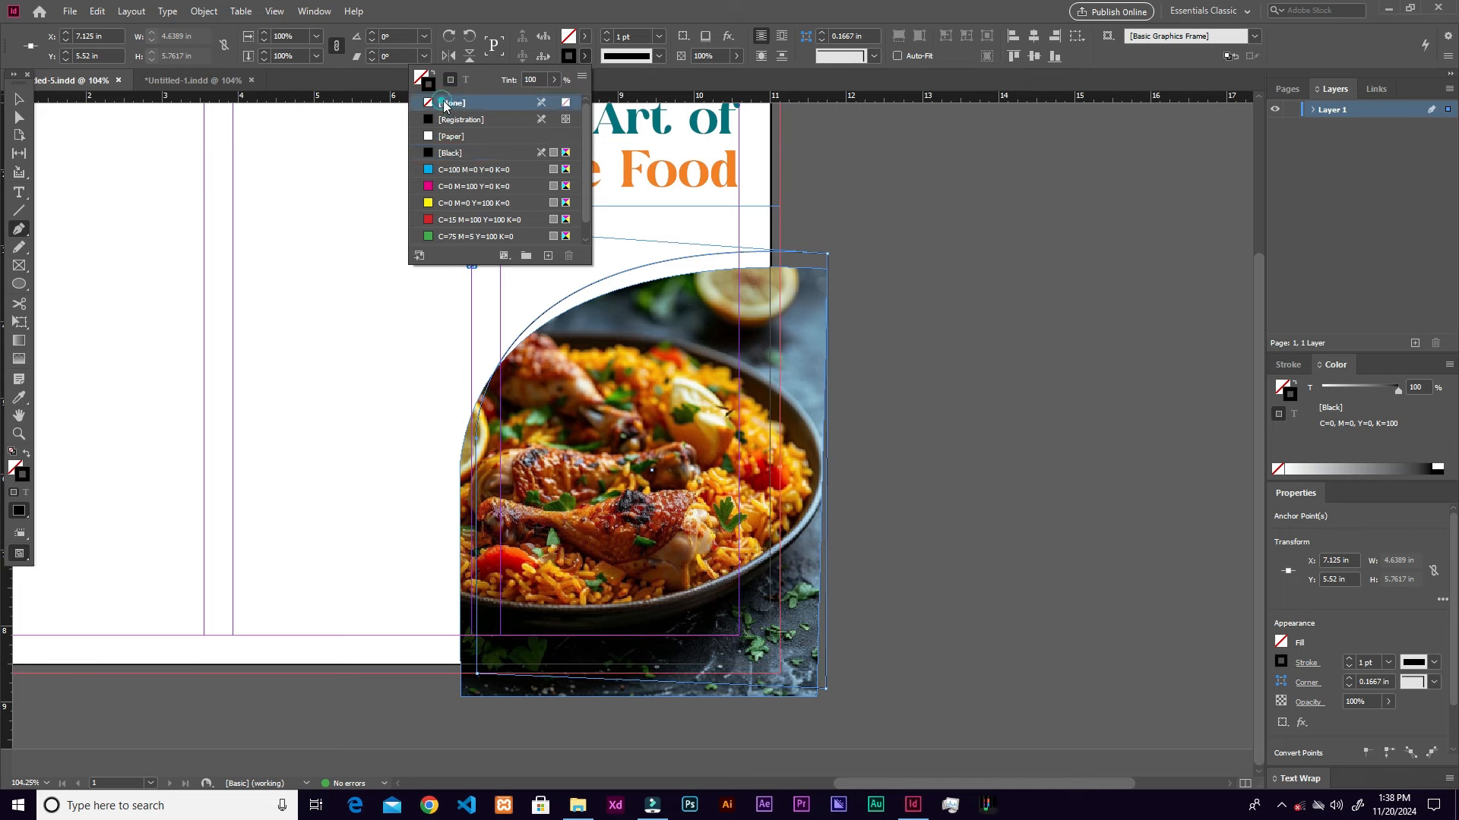
pyautogui.click(585, 38)
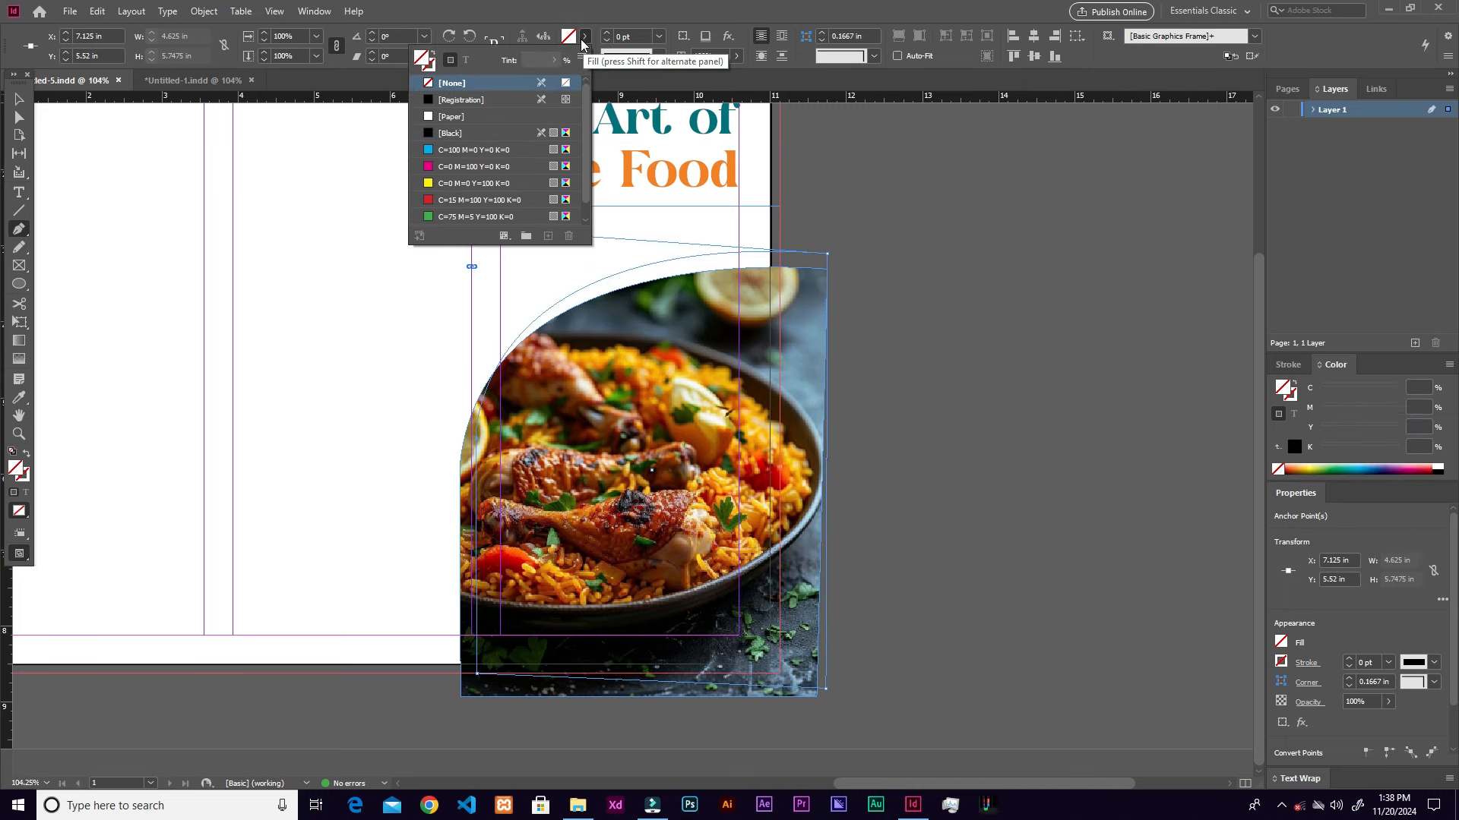
pyautogui.click(20, 474)
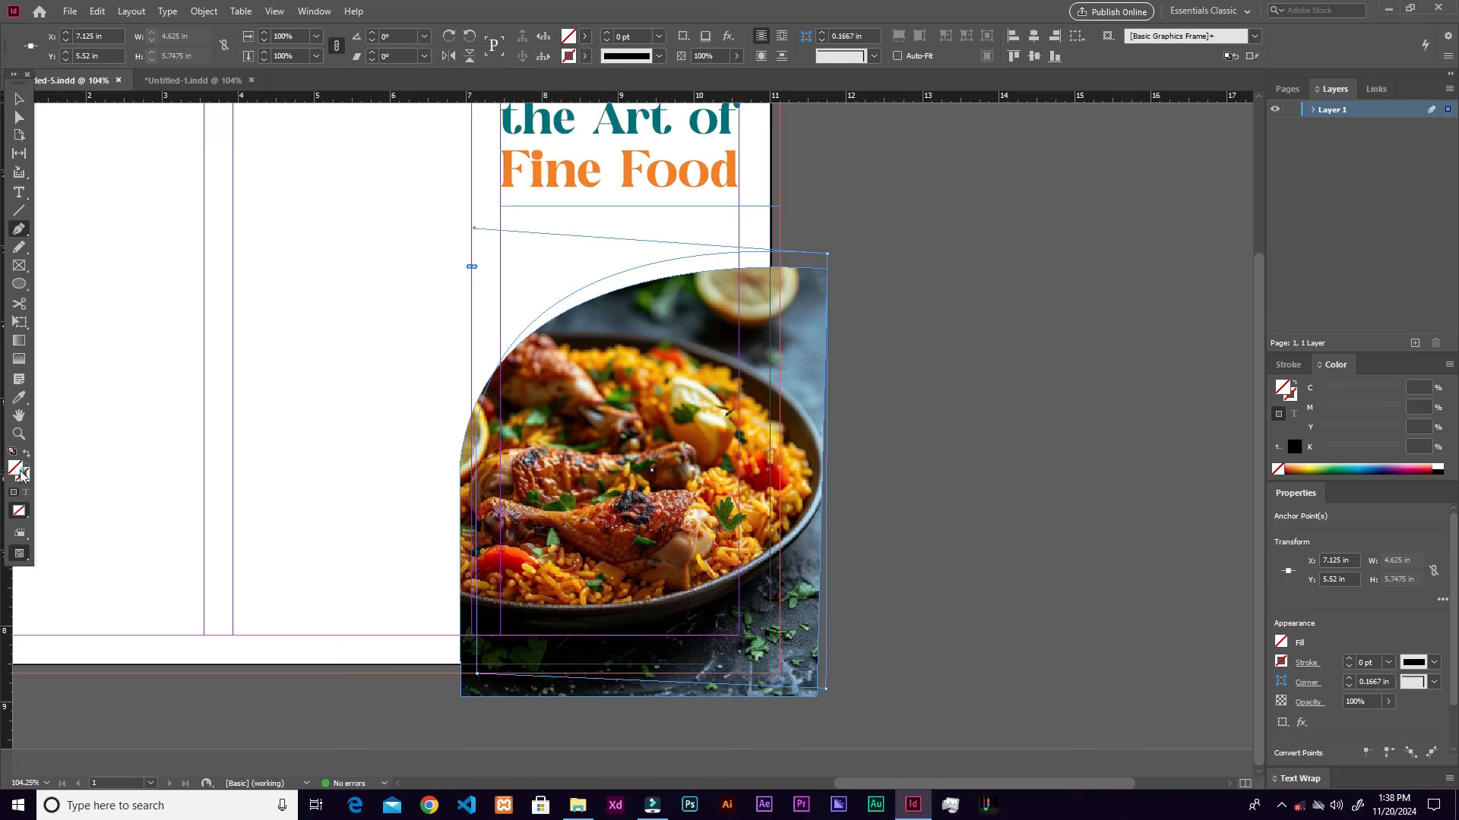
pyautogui.doubleClick(21, 474)
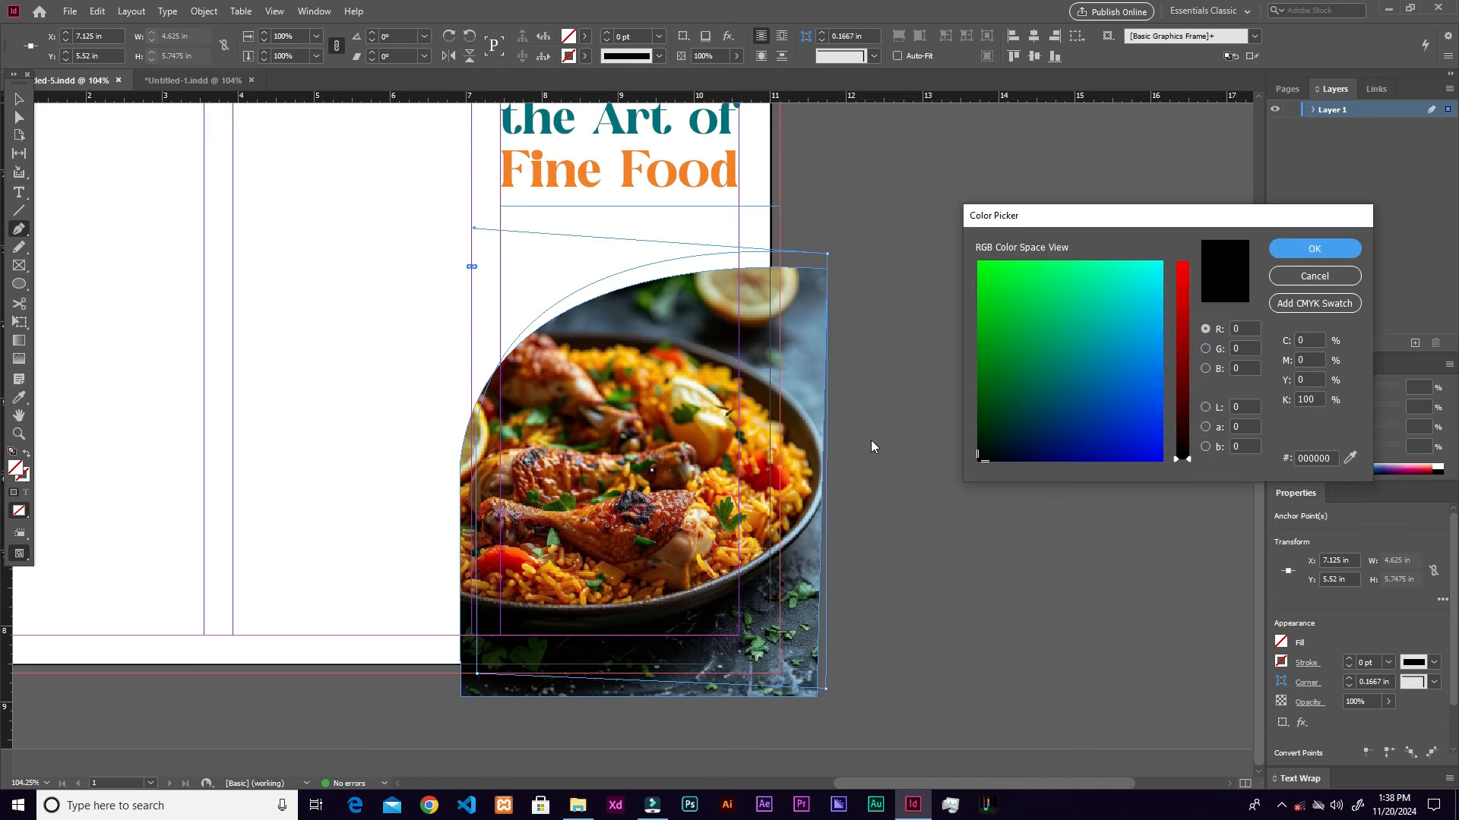
pyautogui.doubleClick(1326, 460)
pyautogui.write('0072')
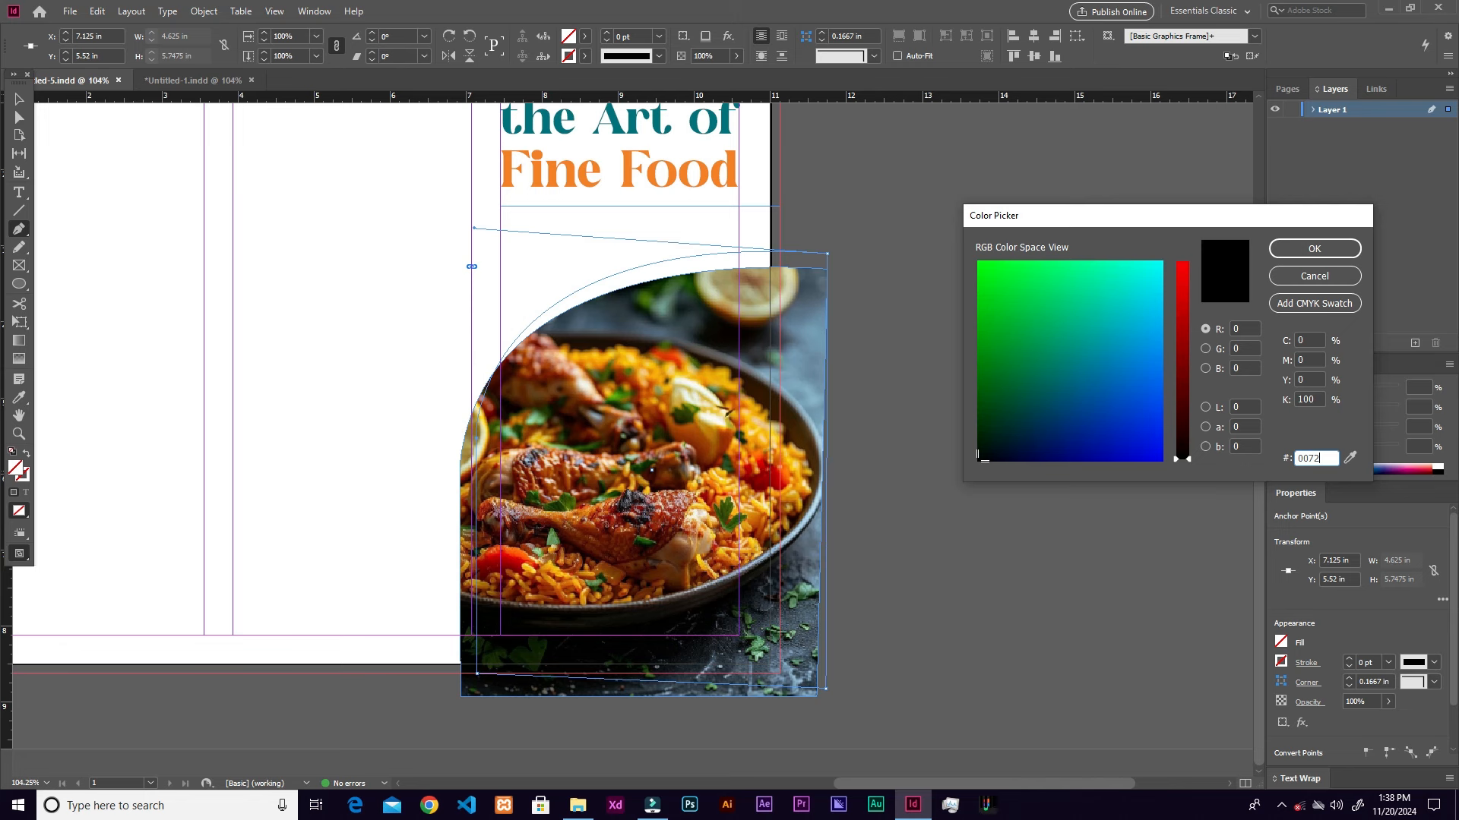
pyautogui.write('7d')
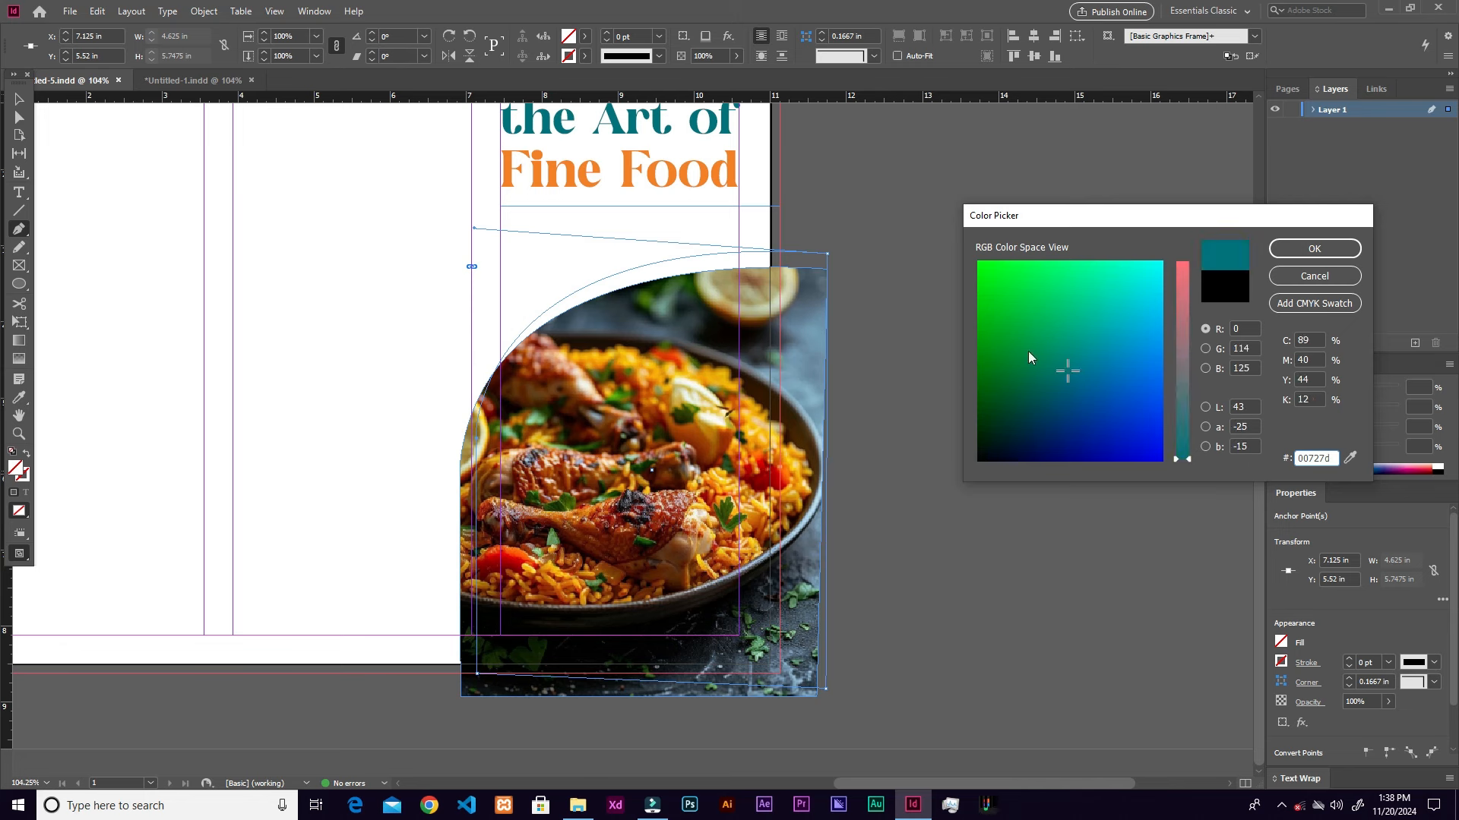
pyautogui.click(1312, 251)
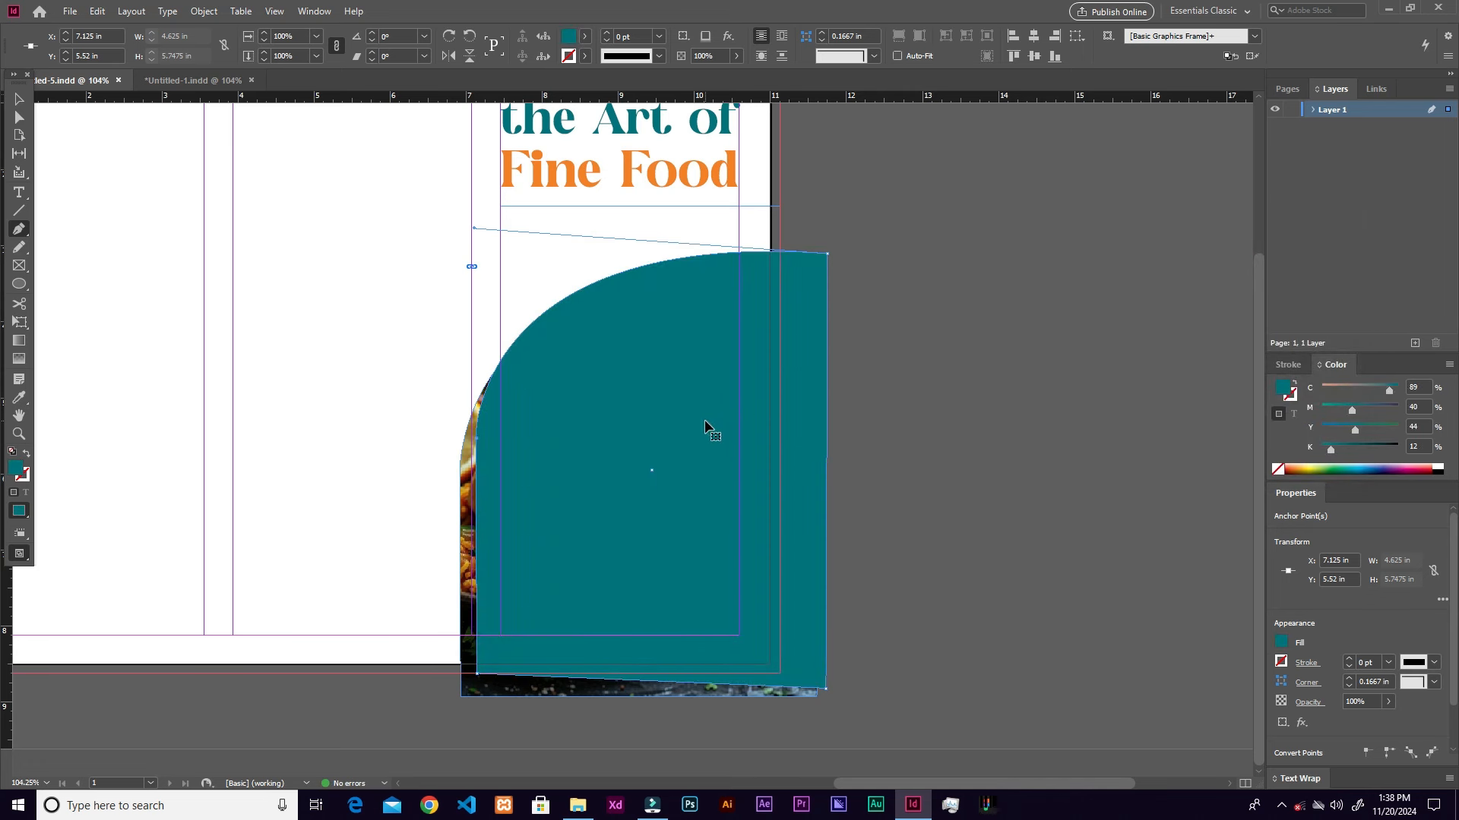
pyautogui.press('v')
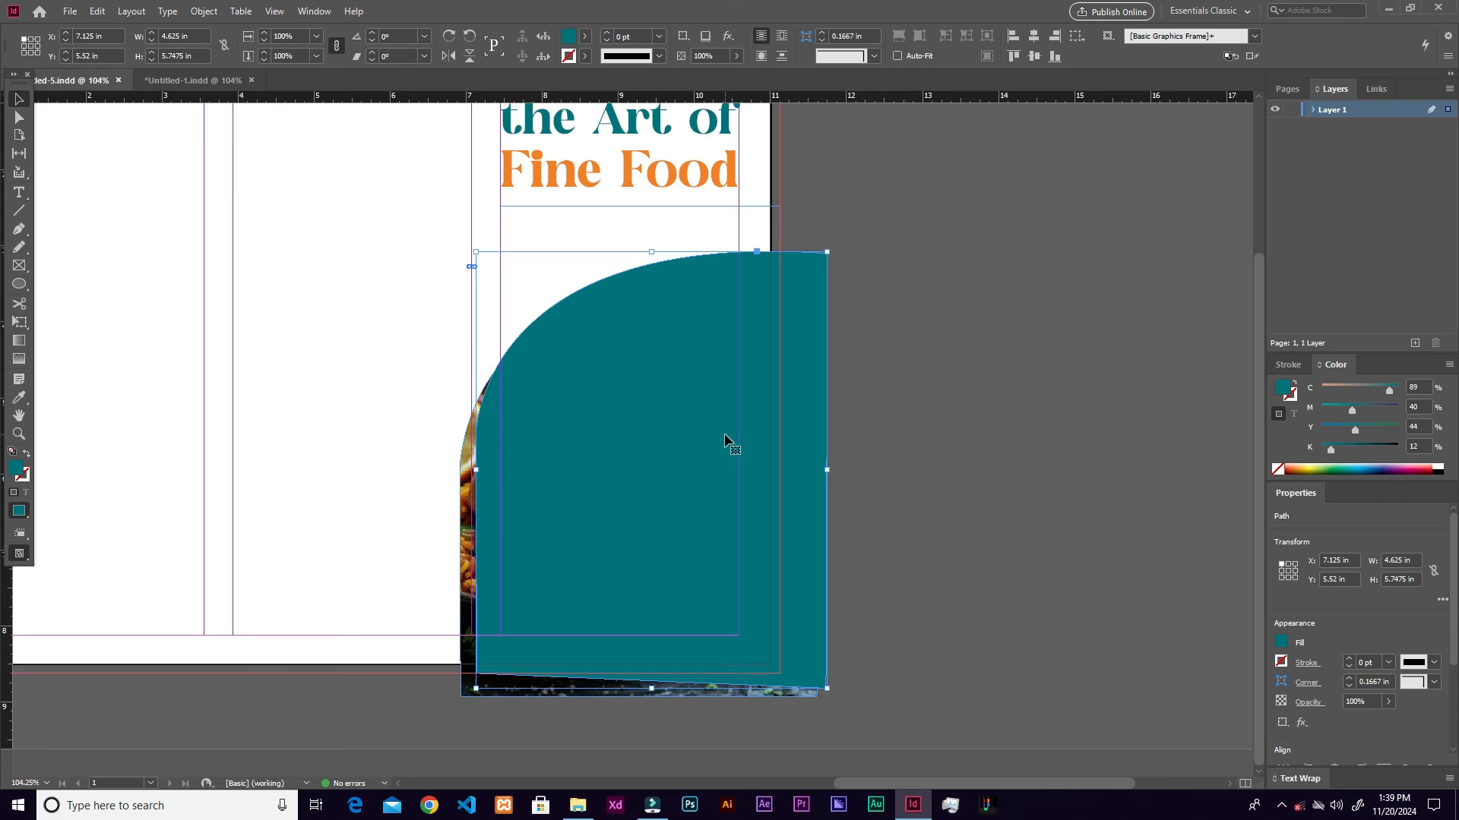
pyautogui.click(724, 439)
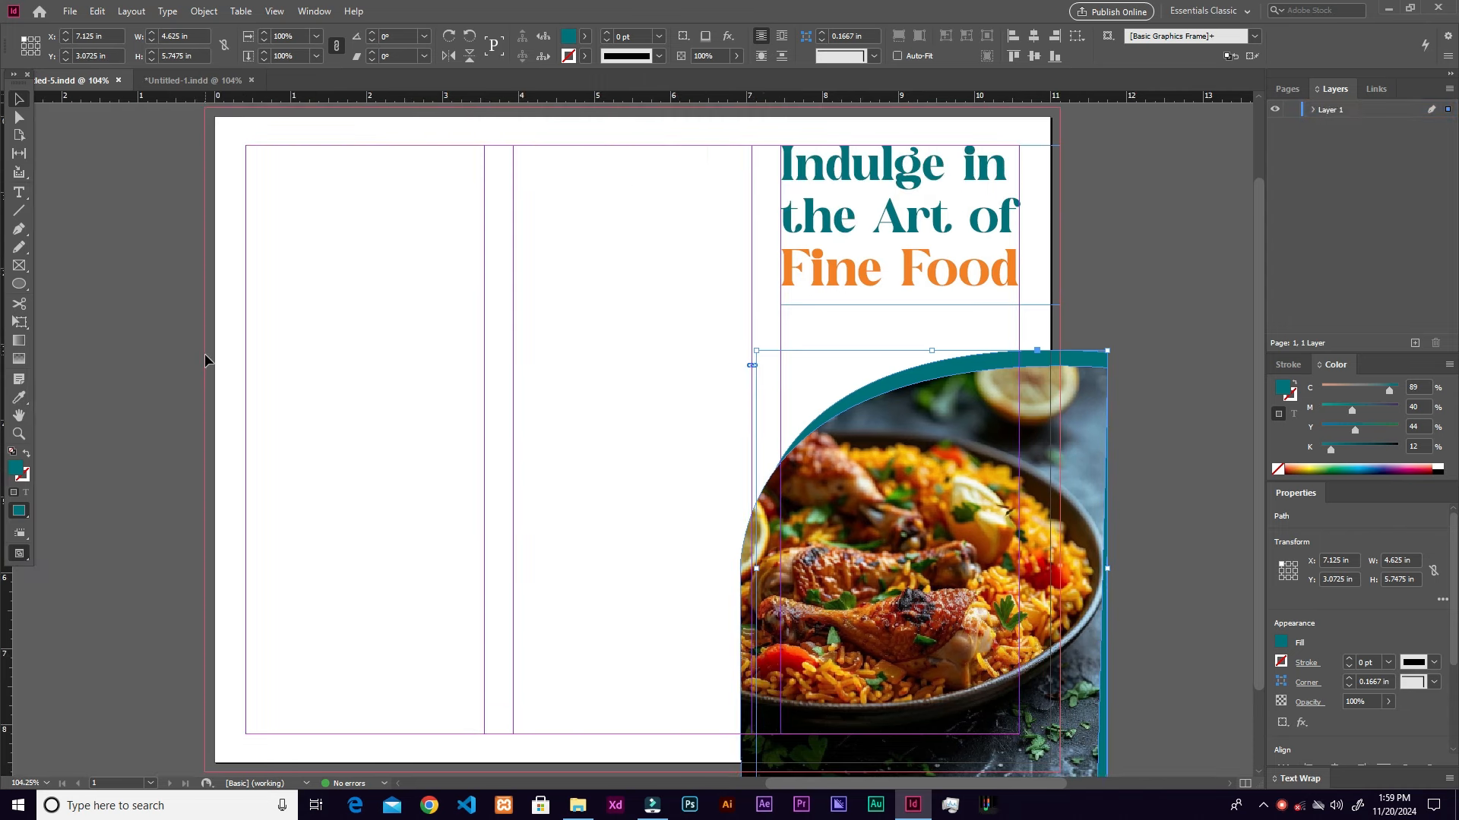
# Step: Draw a small circle, about 0.97 in wide, near the photo's top edge with no outline
pyautogui.click(17, 295)
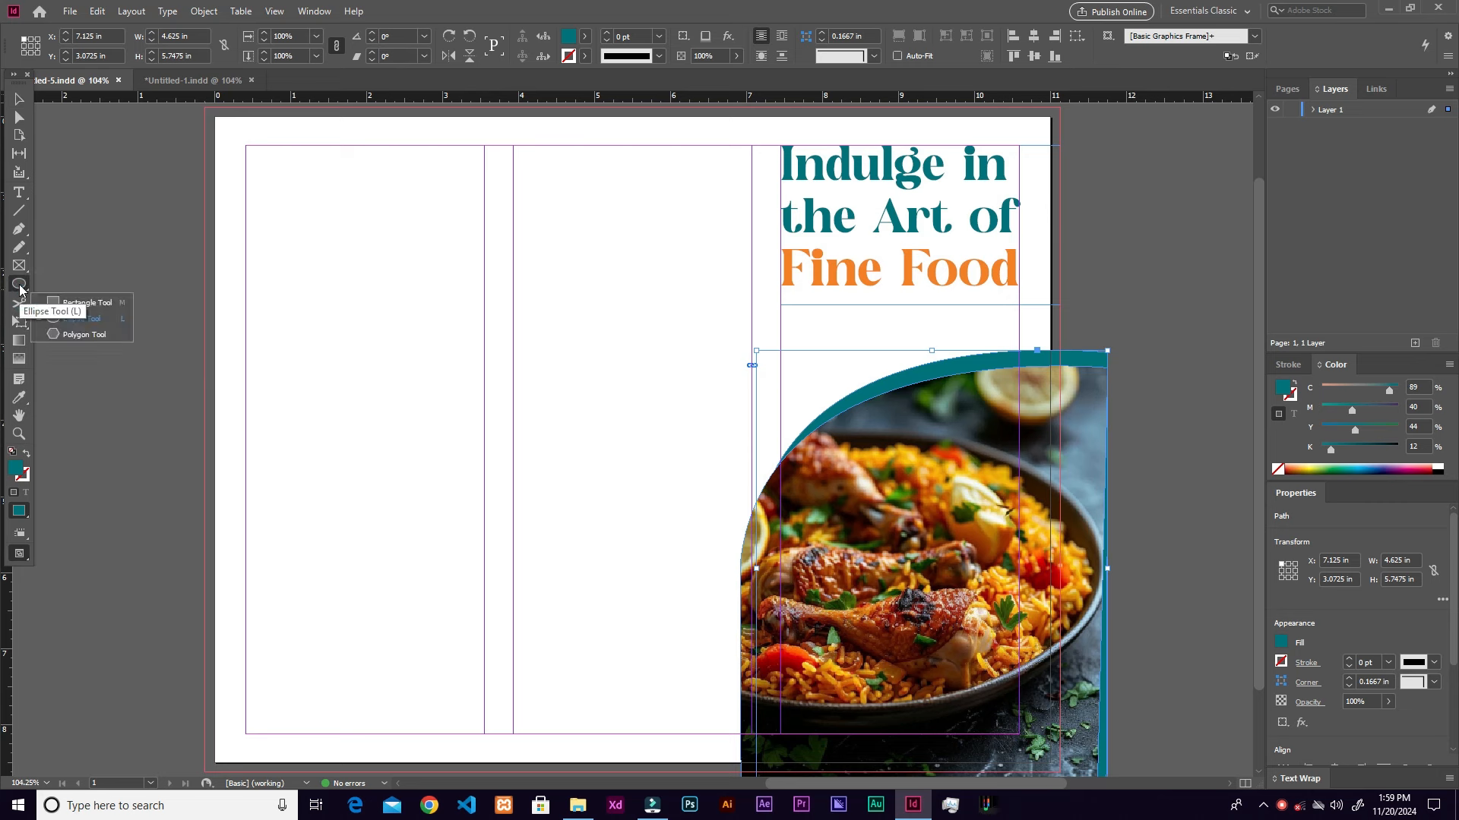
pyautogui.click(19, 287)
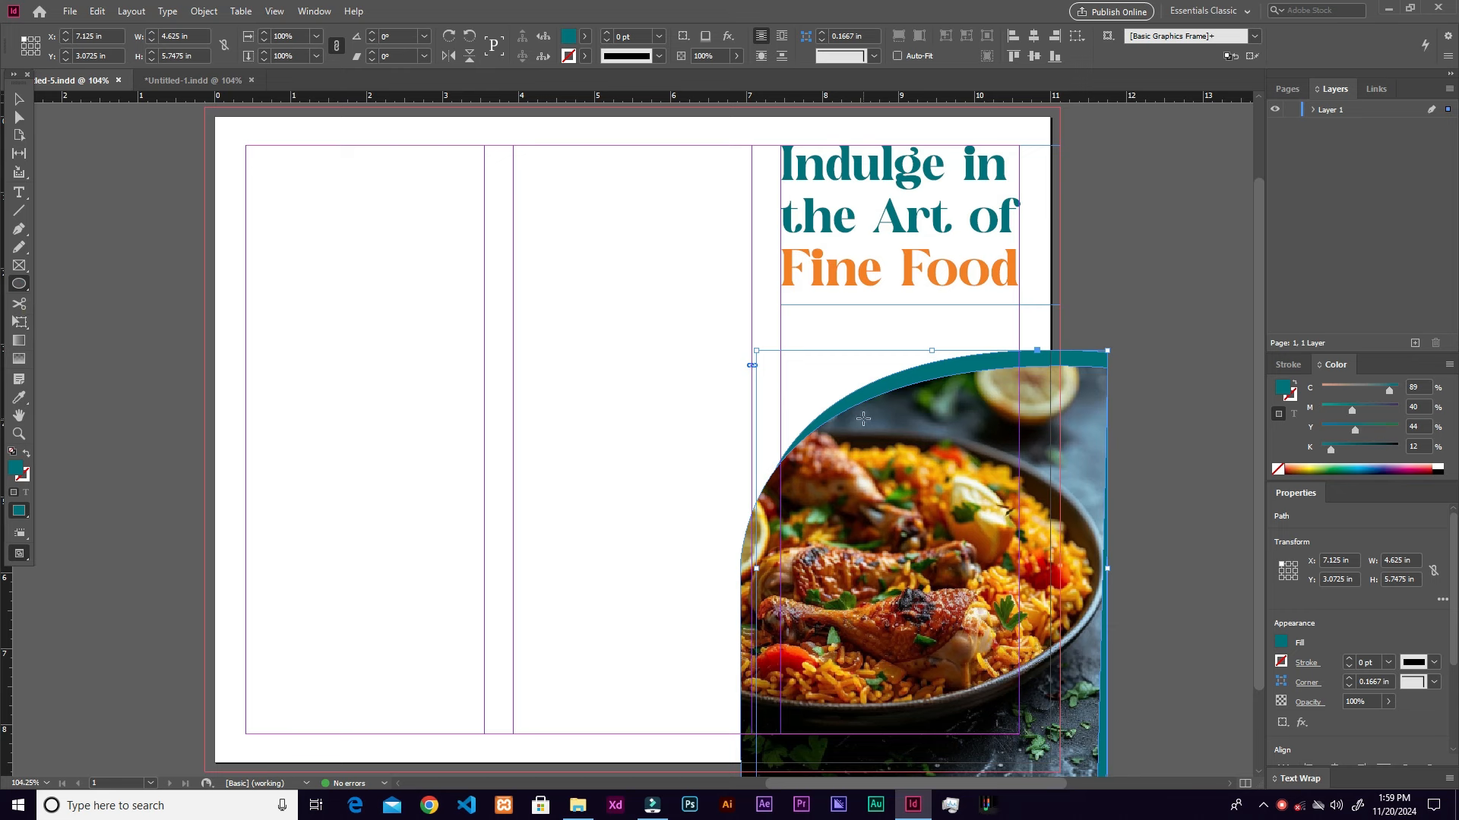
pyautogui.moveTo(863, 415); pyautogui.dragTo(903, 454)
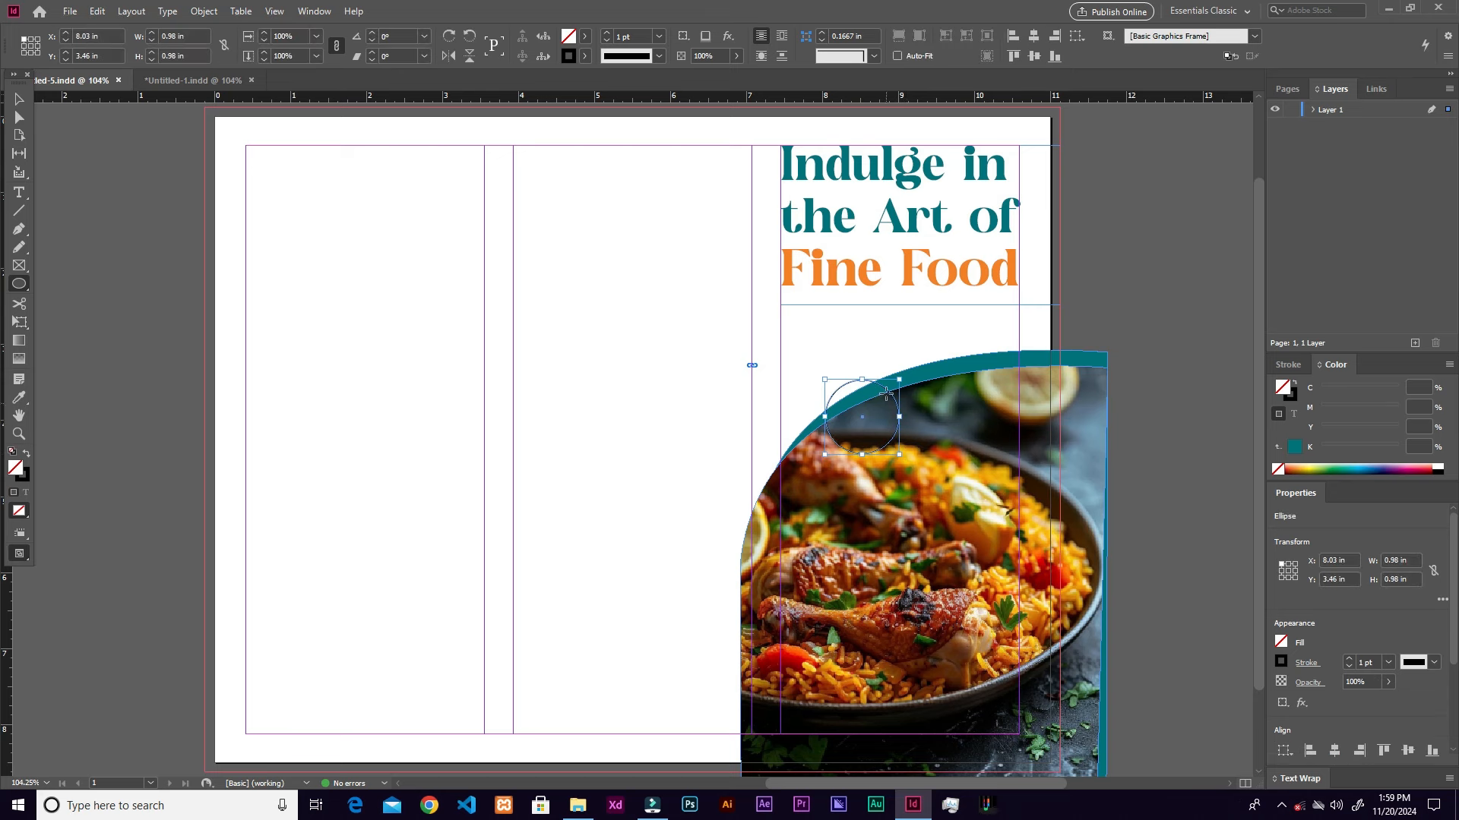
pyautogui.click(577, 59)
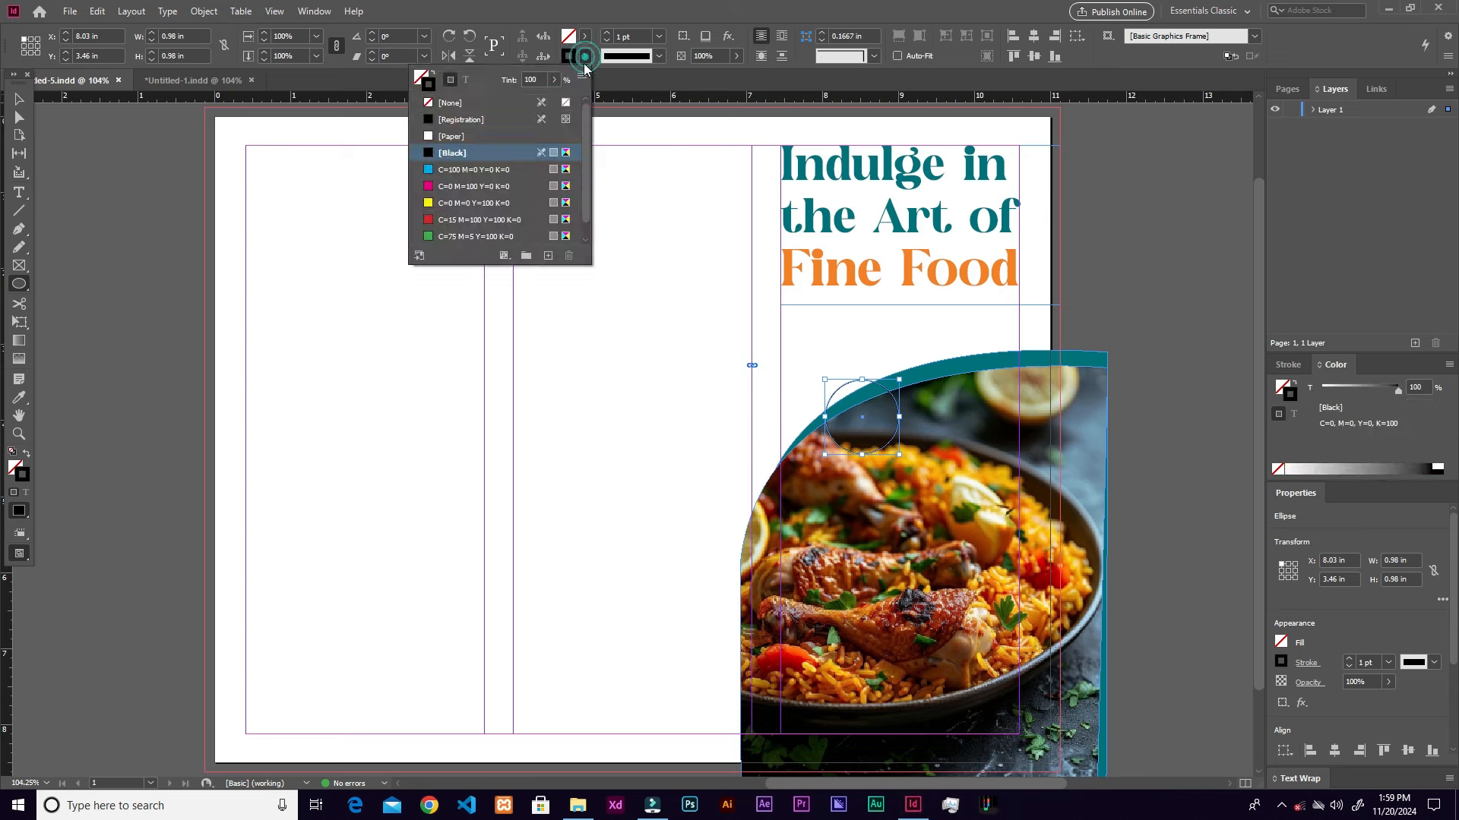
pyautogui.click(467, 101)
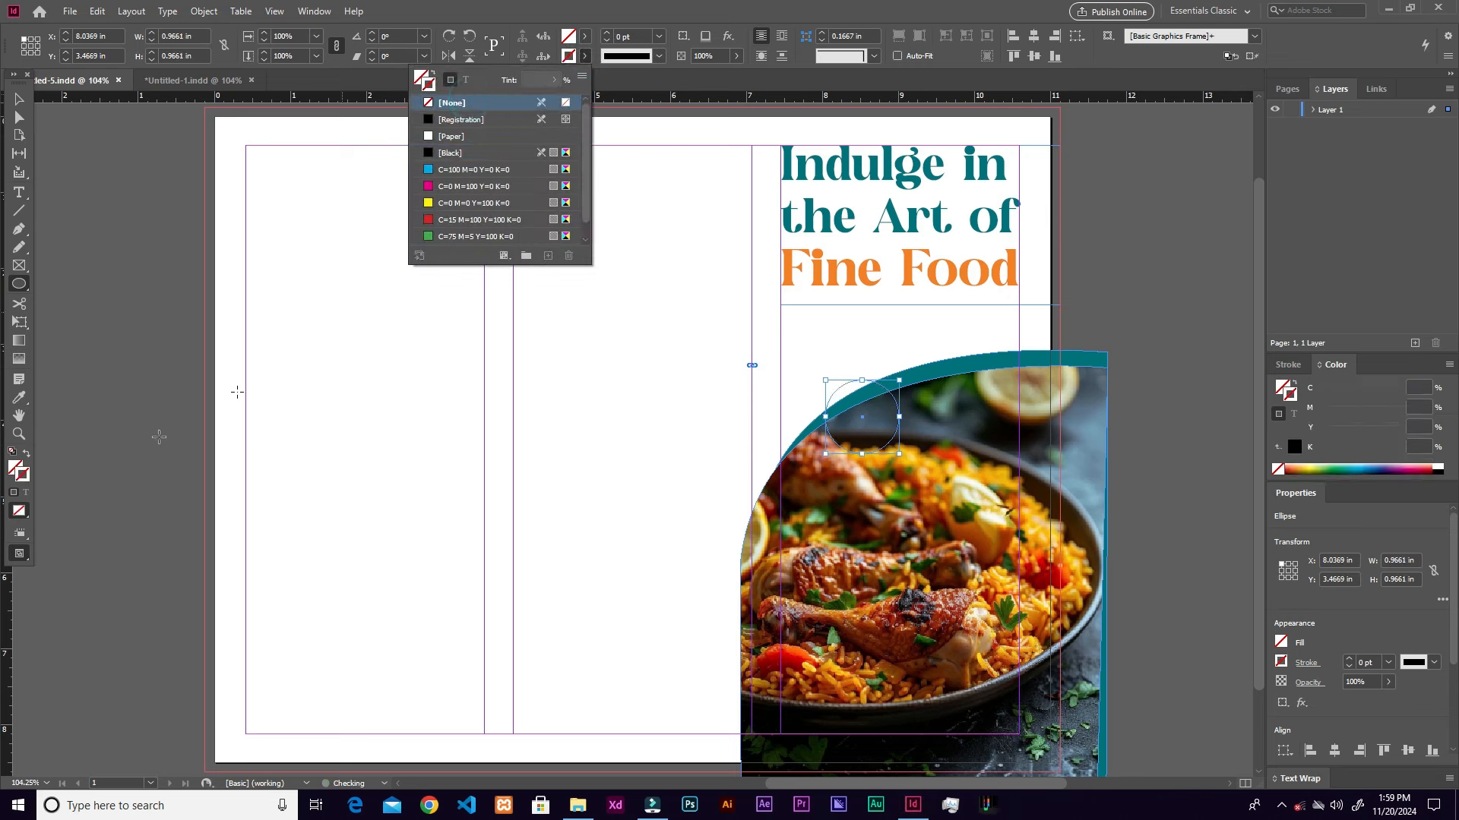
# Step: Fill the circle with orange F58020
pyautogui.click(17, 469)
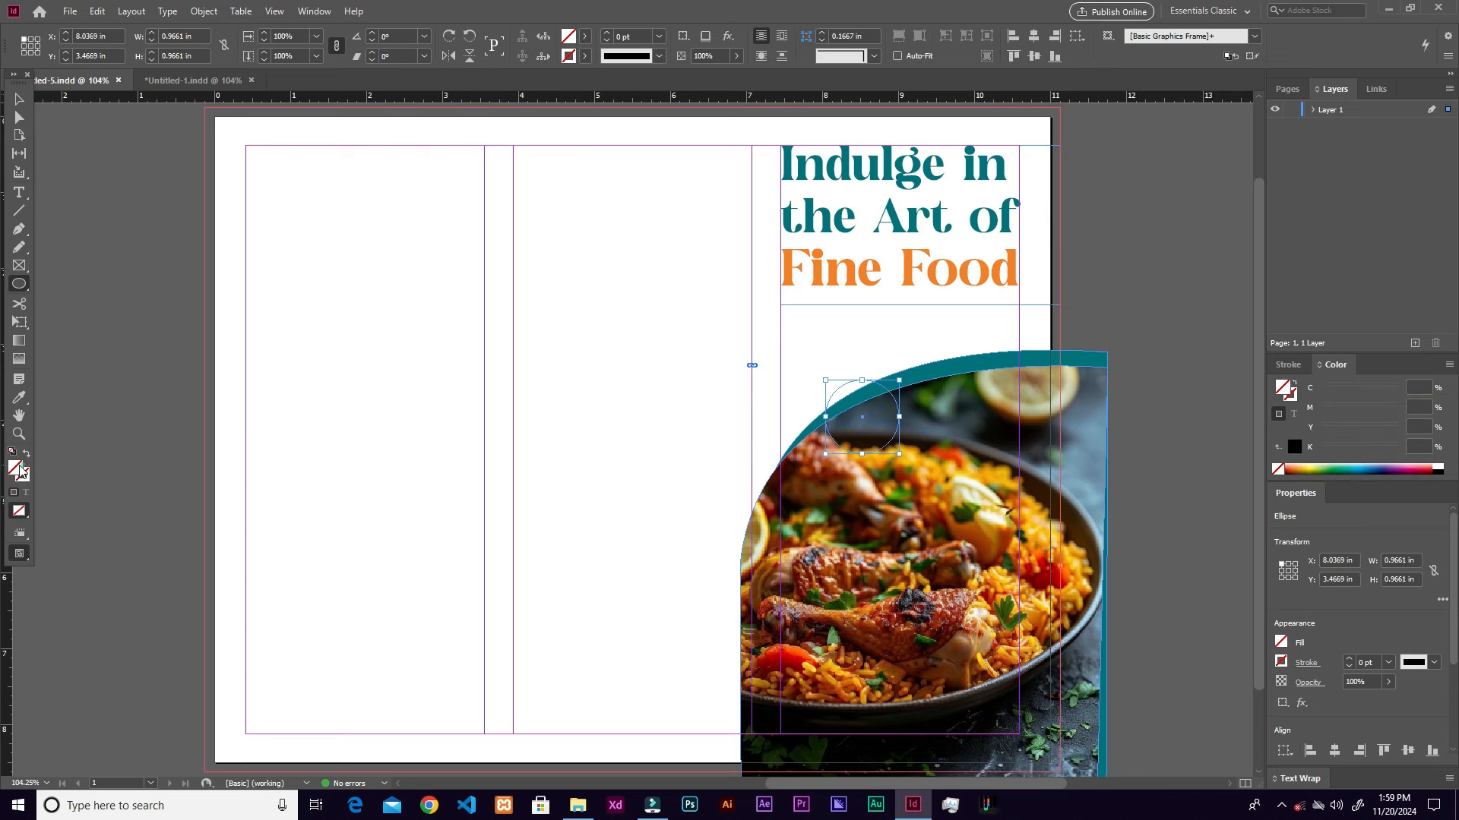
pyautogui.doubleClick(18, 468)
pyautogui.click(1320, 458)
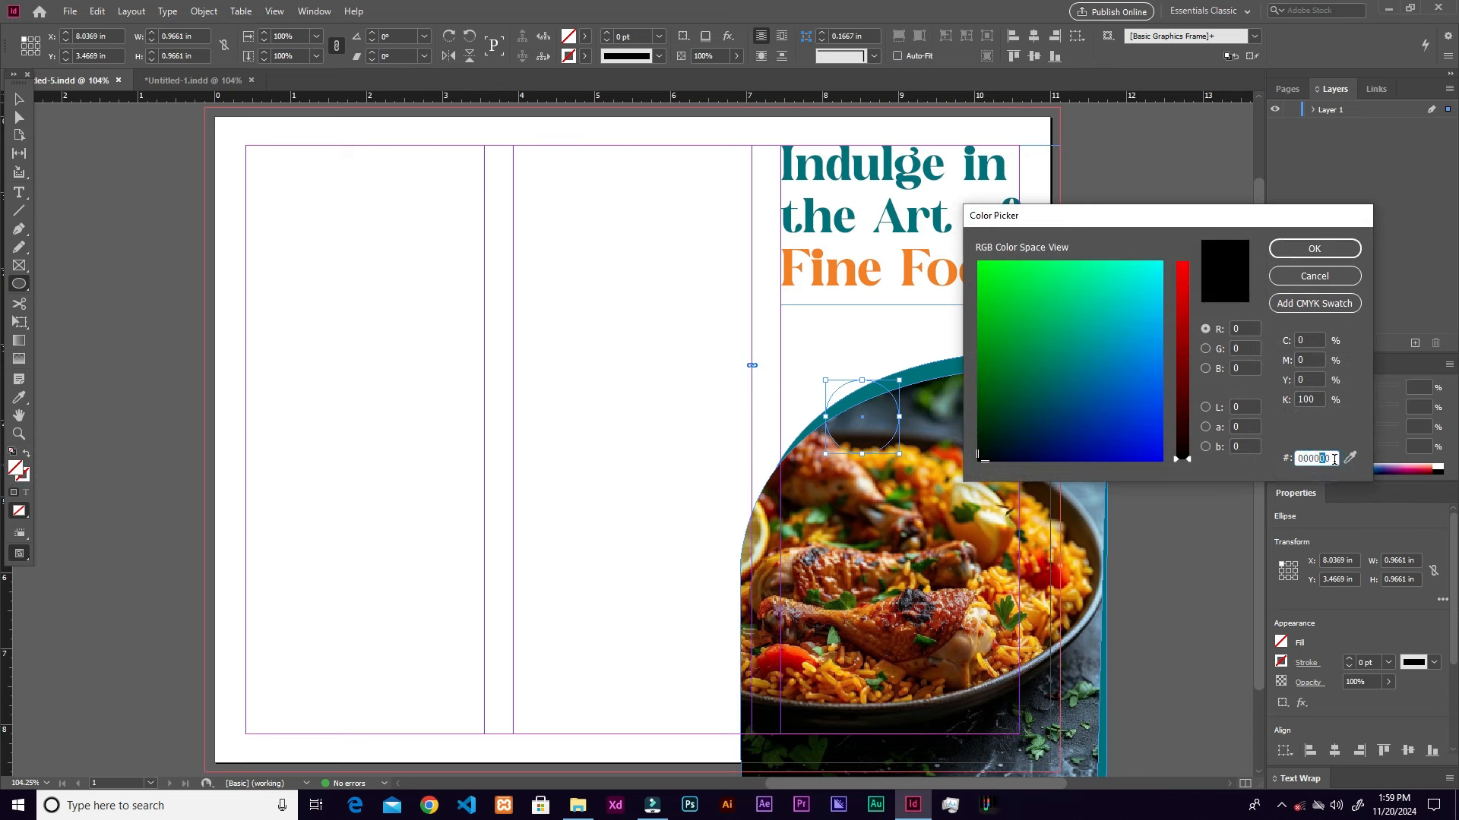
pyautogui.hotkey('ctrl', 'v')
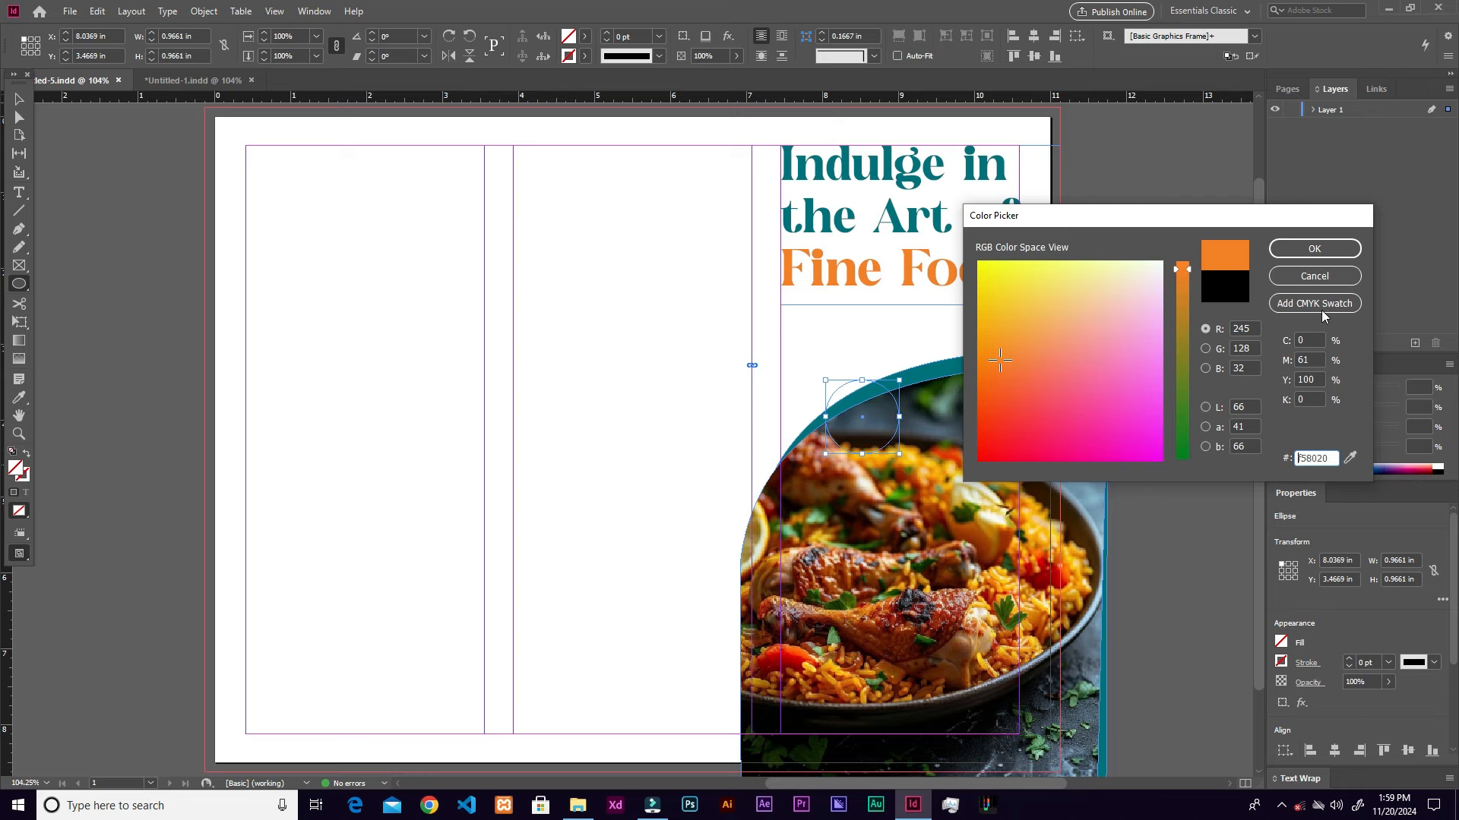
pyautogui.click(1314, 248)
pyautogui.press('v')
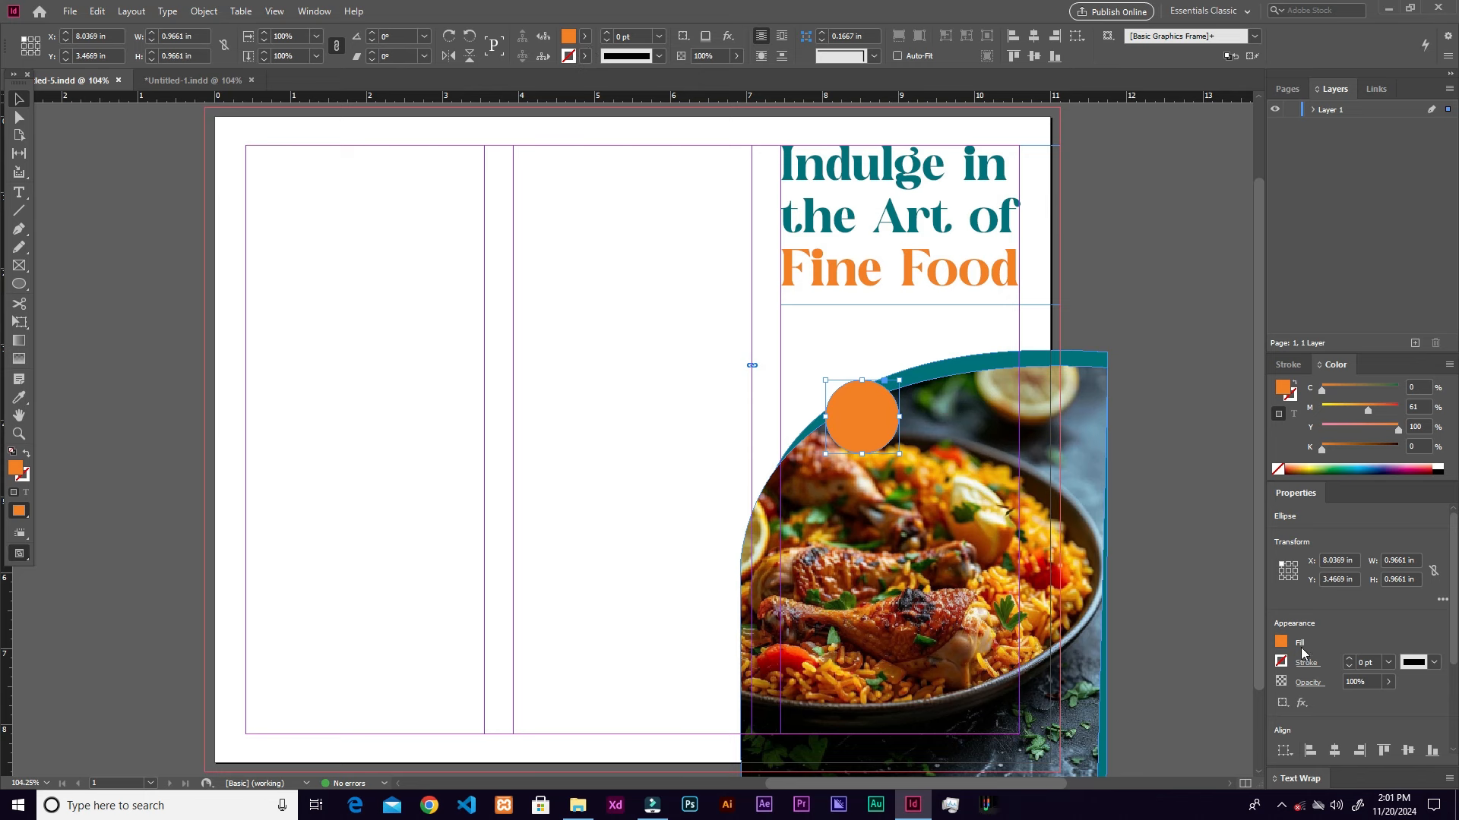
pyautogui.scroll(-1, 1306, 577)
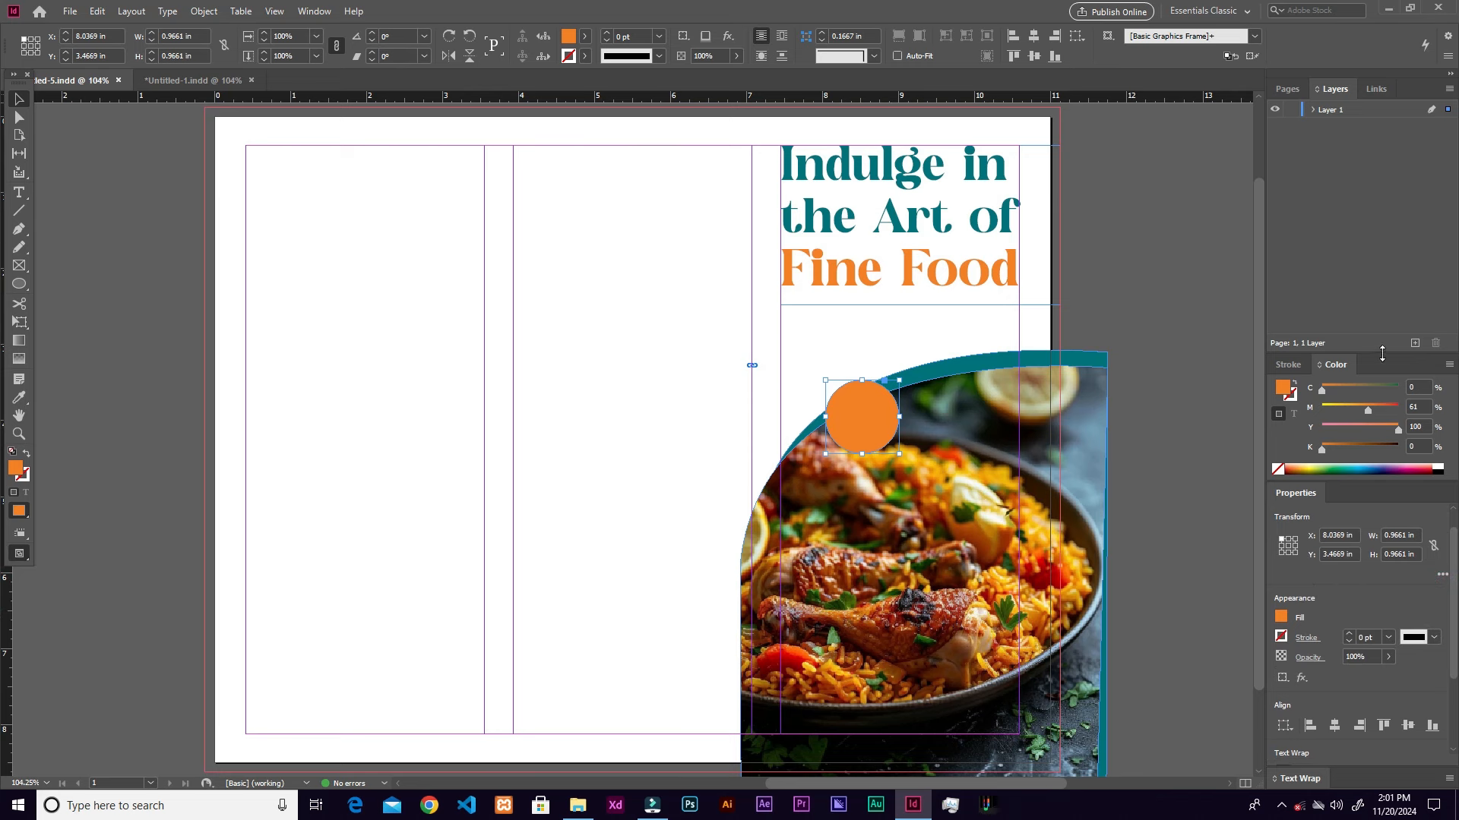
pyautogui.moveTo(1380, 354); pyautogui.dragTo(1378, 221)
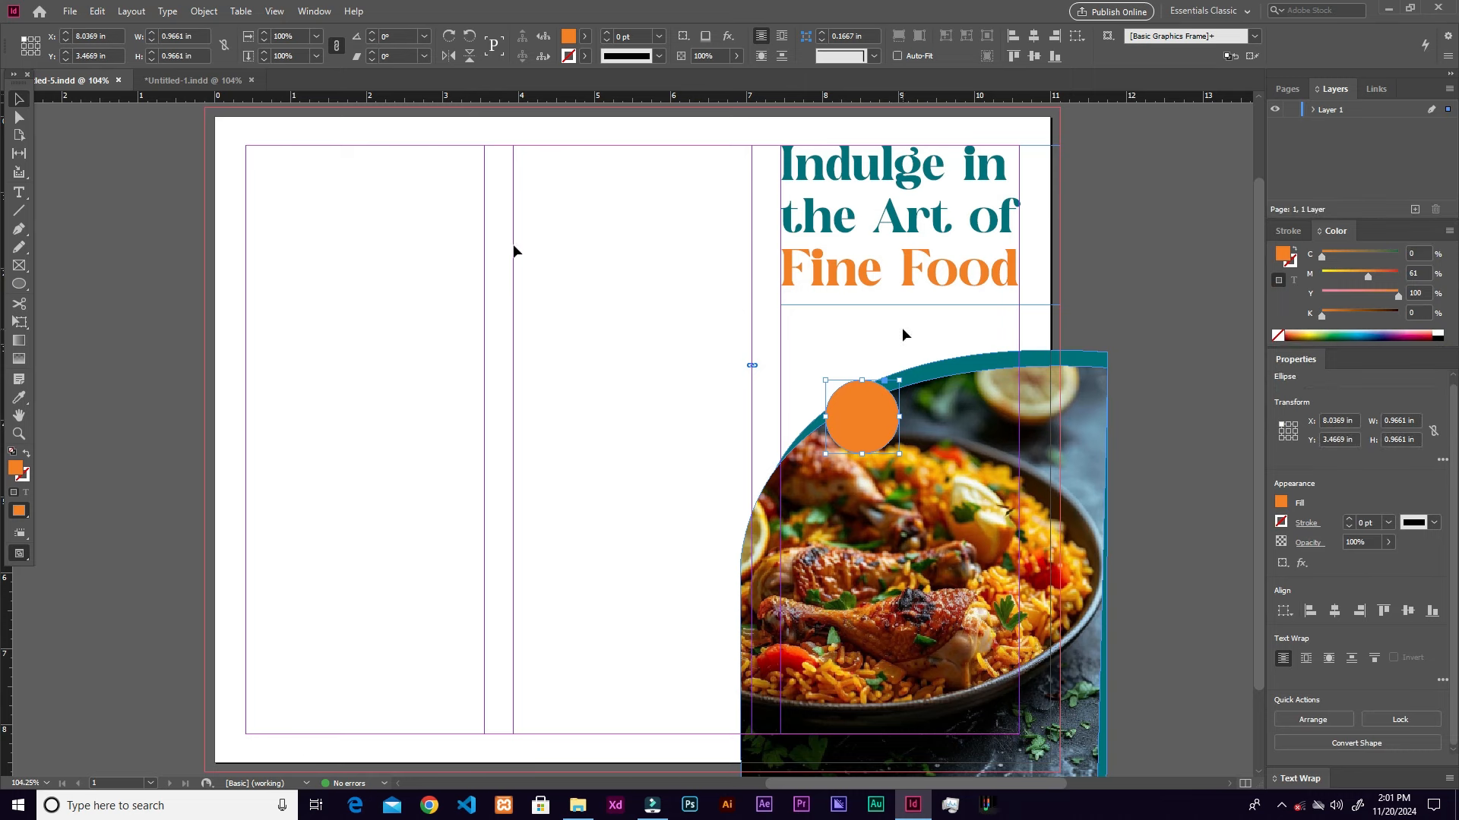
# Step: Paste a copy of the orange circle in place and enlarge it slightly around the original
pyautogui.click(314, 10)
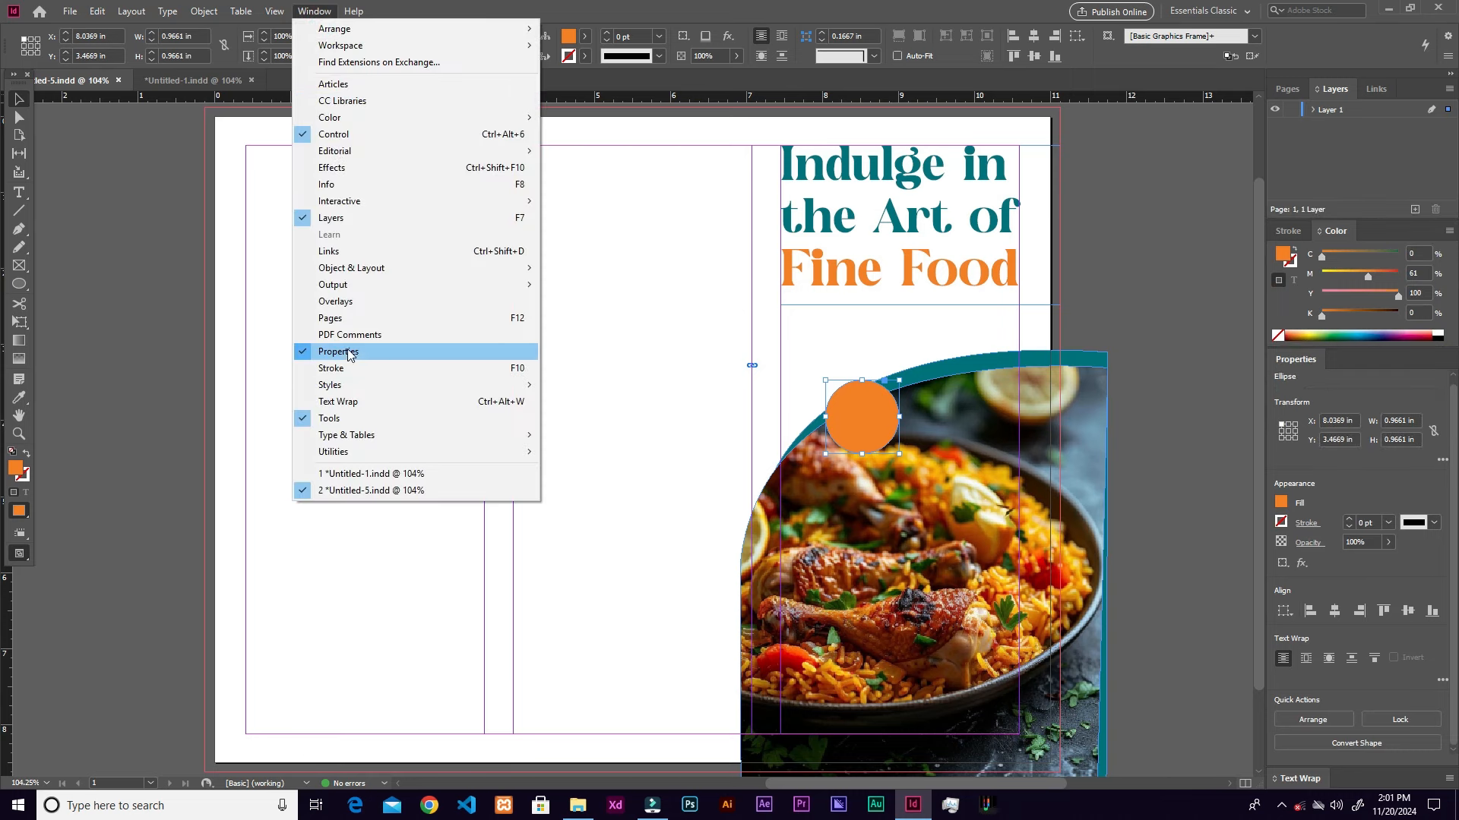
pyautogui.click(1113, 479)
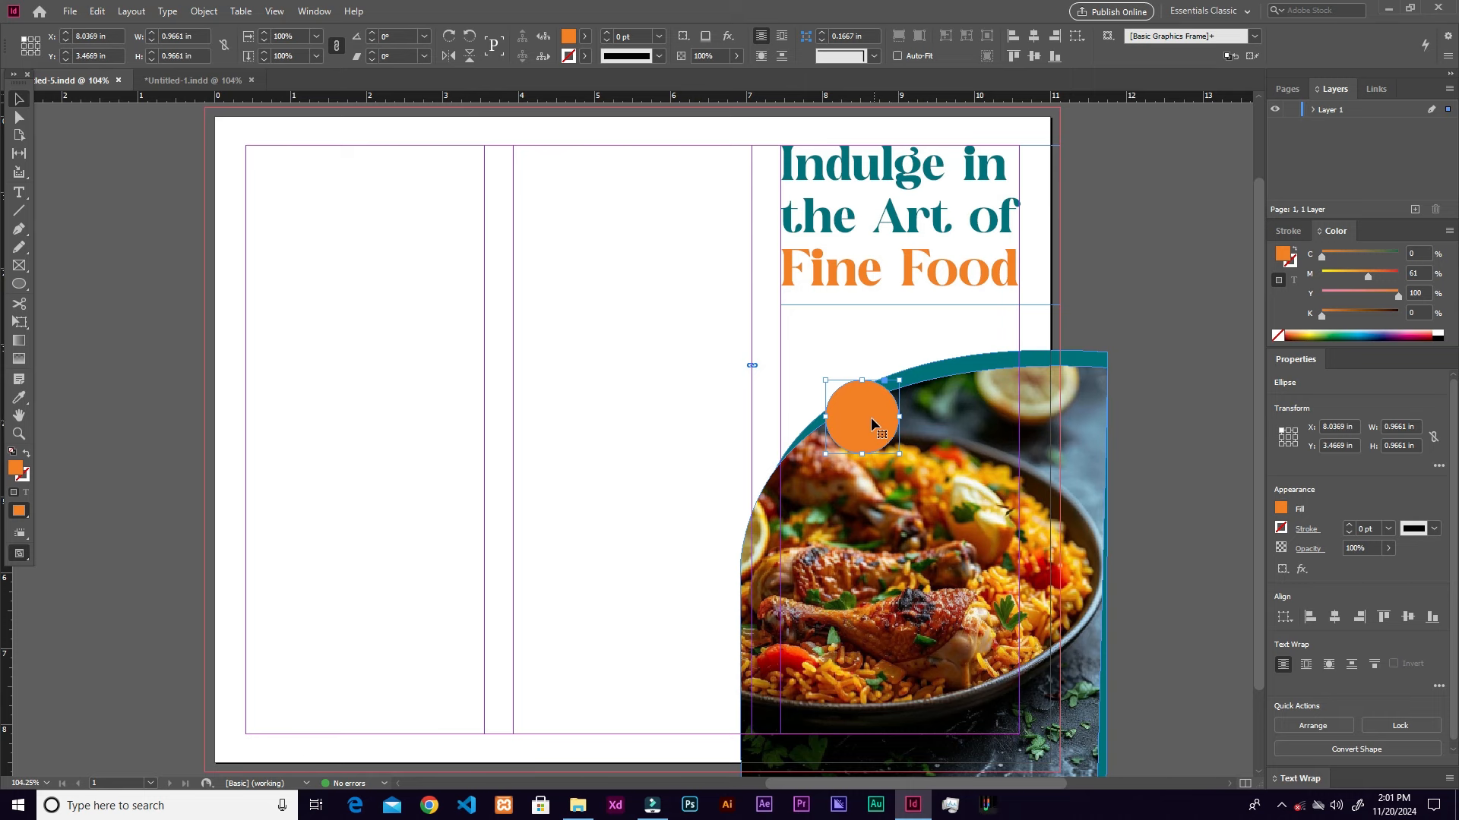
pyautogui.click(98, 12)
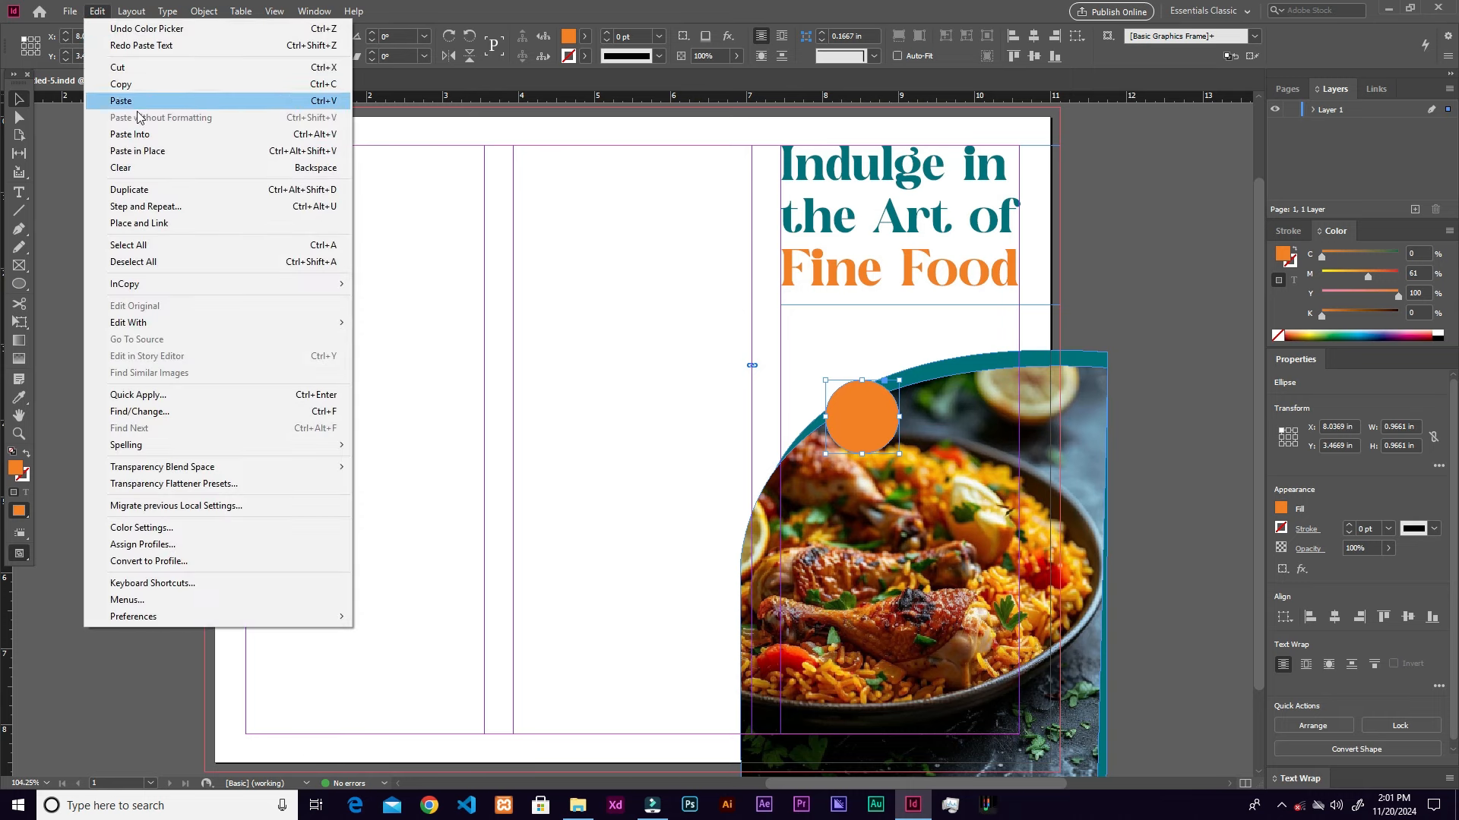
pyautogui.click(253, 153)
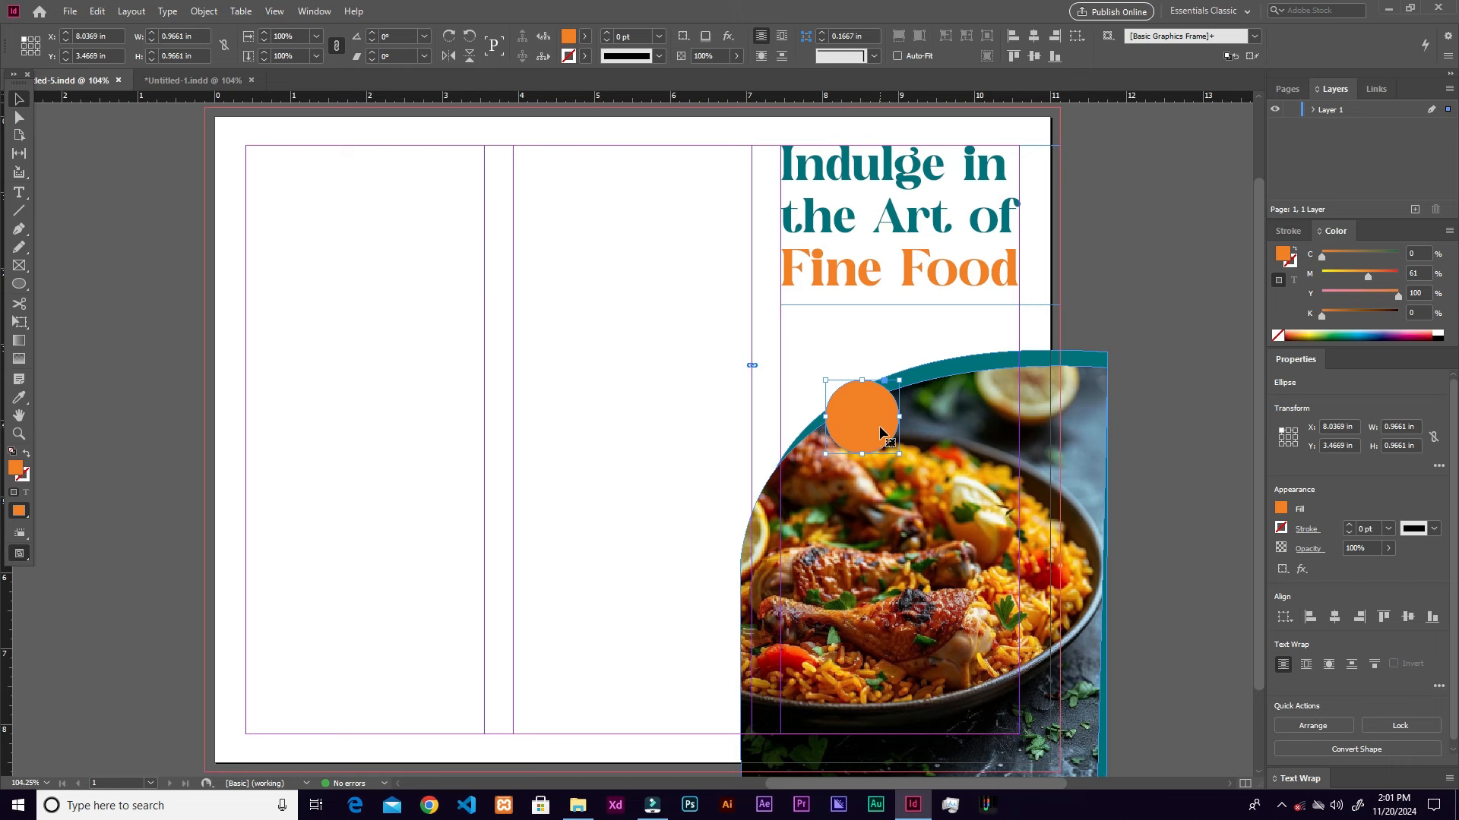
pyautogui.moveTo(901, 378); pyautogui.dragTo(909, 371)
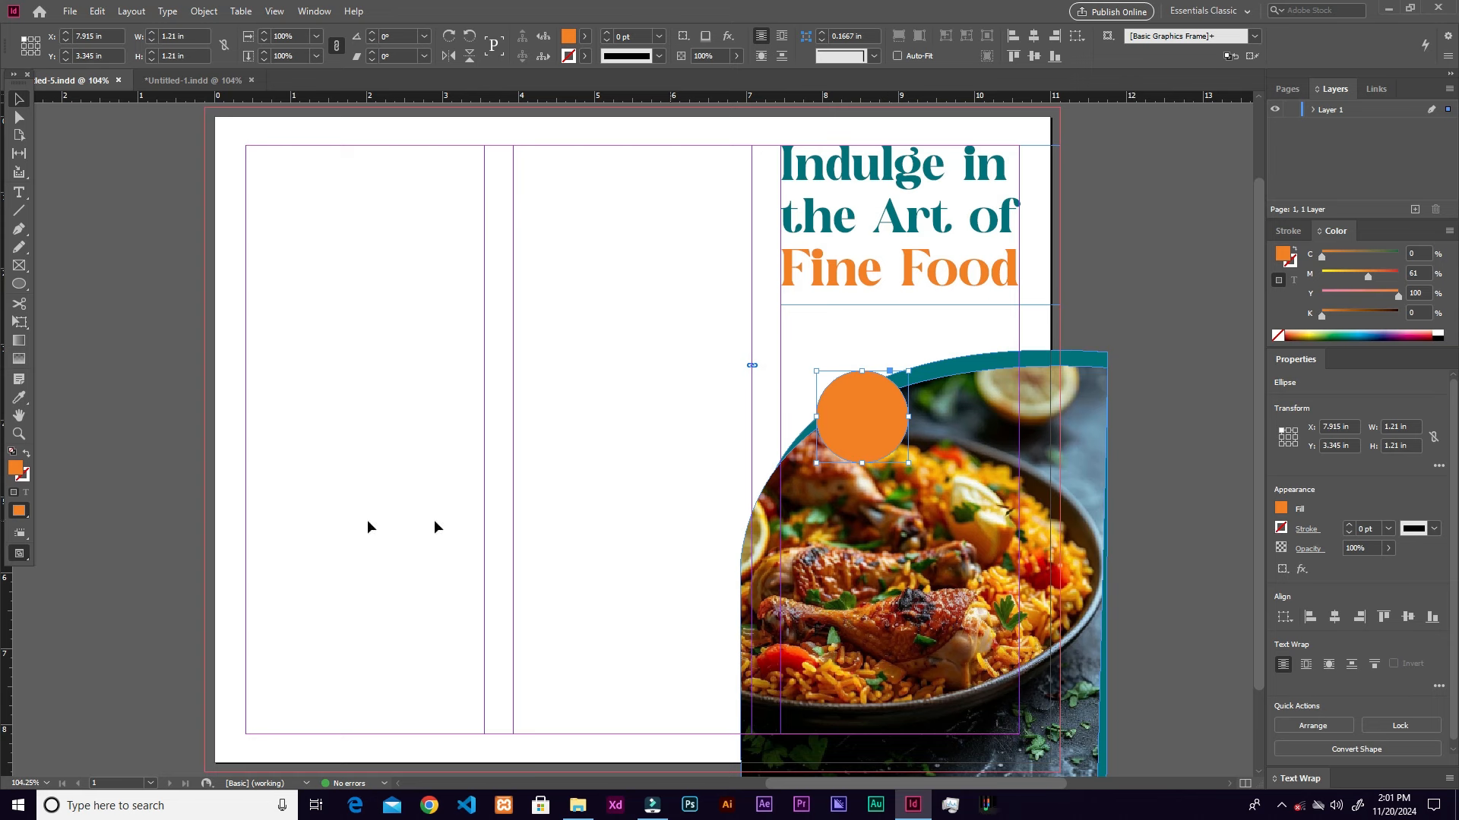
# Step: Turn the enlarged copy into an orange outline ring with a 4 pt stroke
pyautogui.click(27, 454)
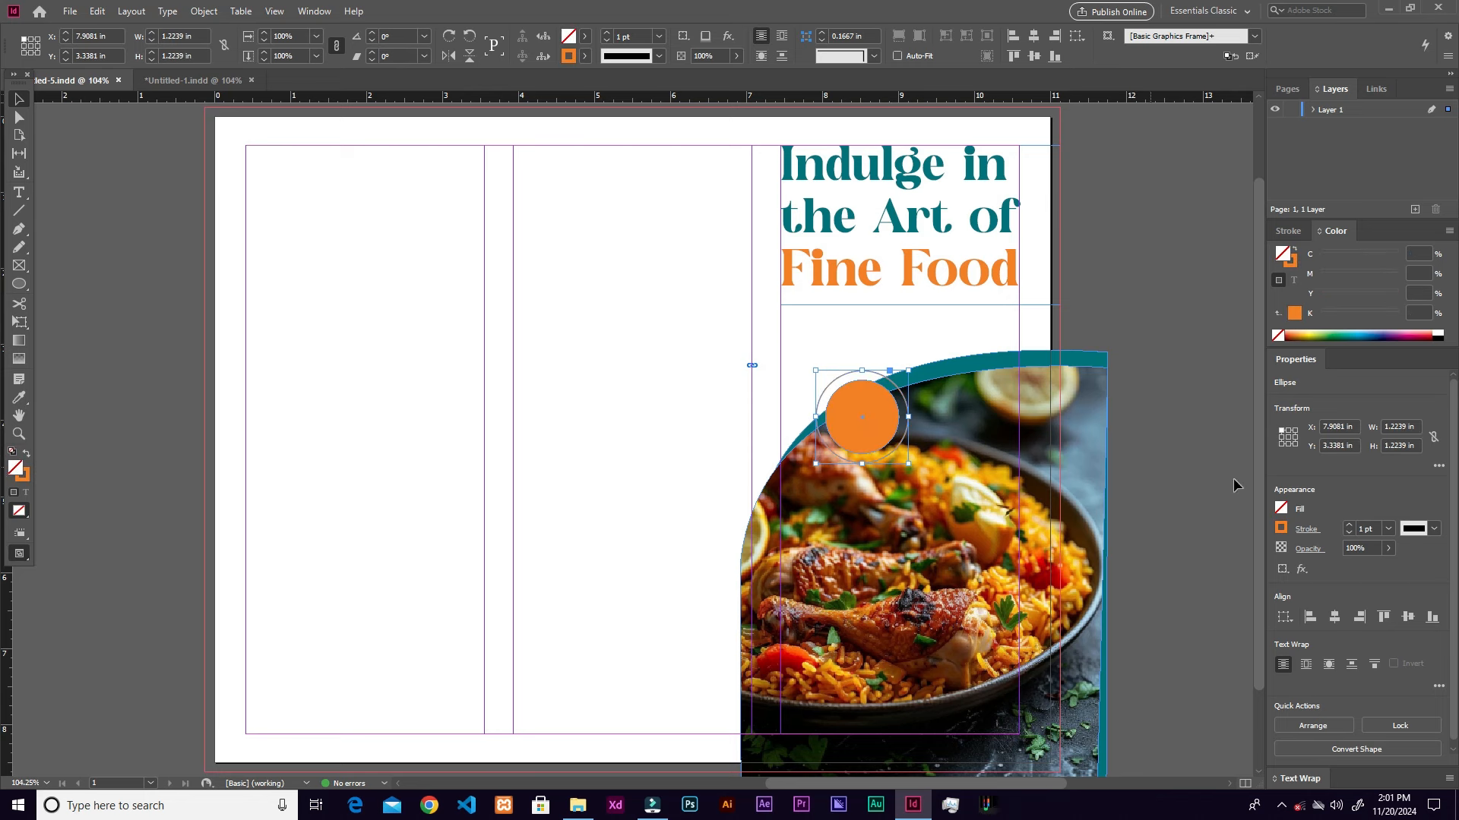
pyautogui.click(1351, 526)
pyautogui.click(1351, 526)
pyautogui.click(1350, 531)
pyautogui.click(1351, 527)
pyautogui.click(1351, 528)
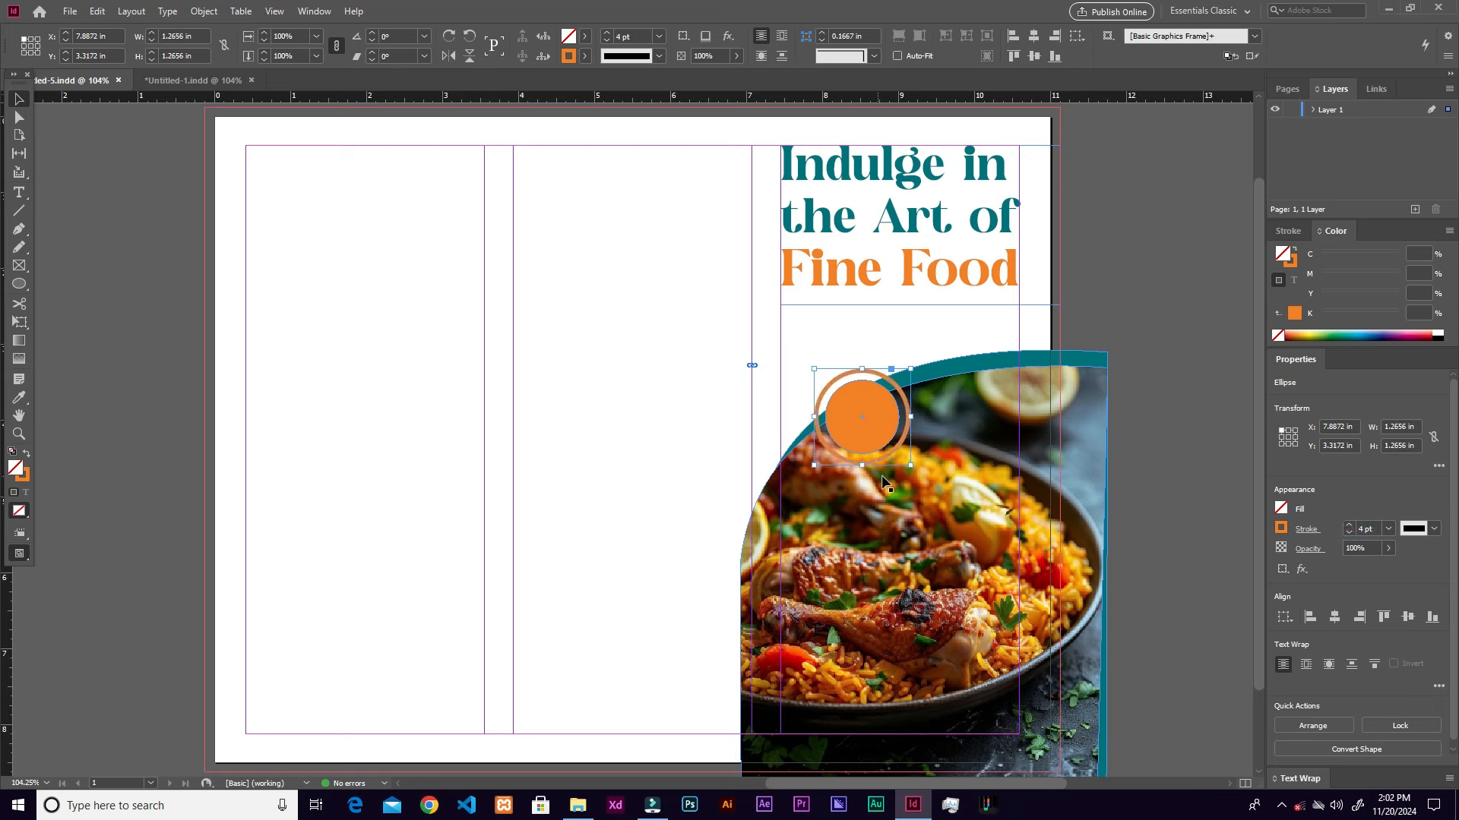
pyautogui.click(790, 413)
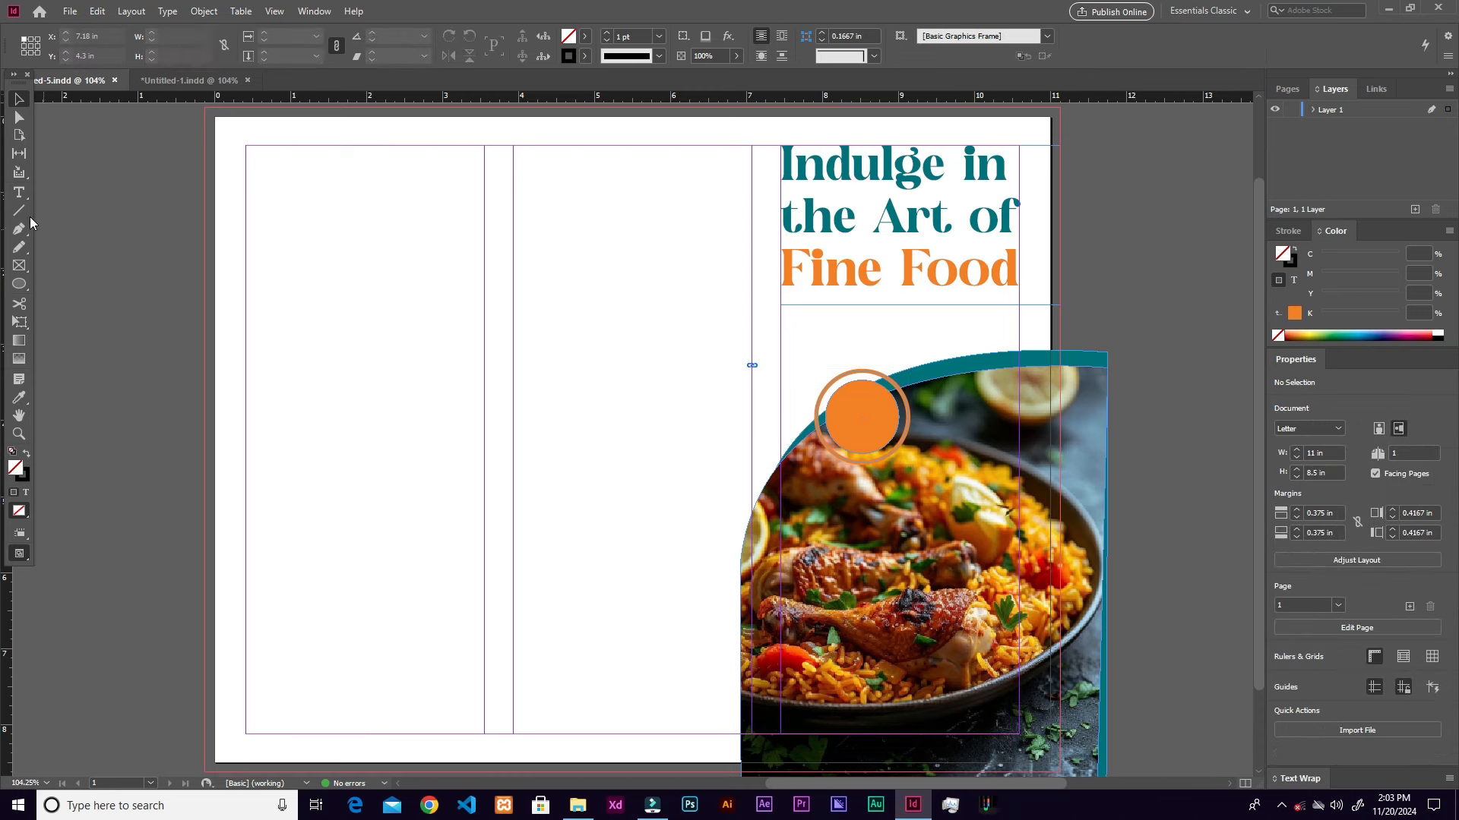
# Step: Fill a new frame under the headline with placeholder text, then start a middle-panel frame reading 'Get'
pyautogui.click(19, 193)
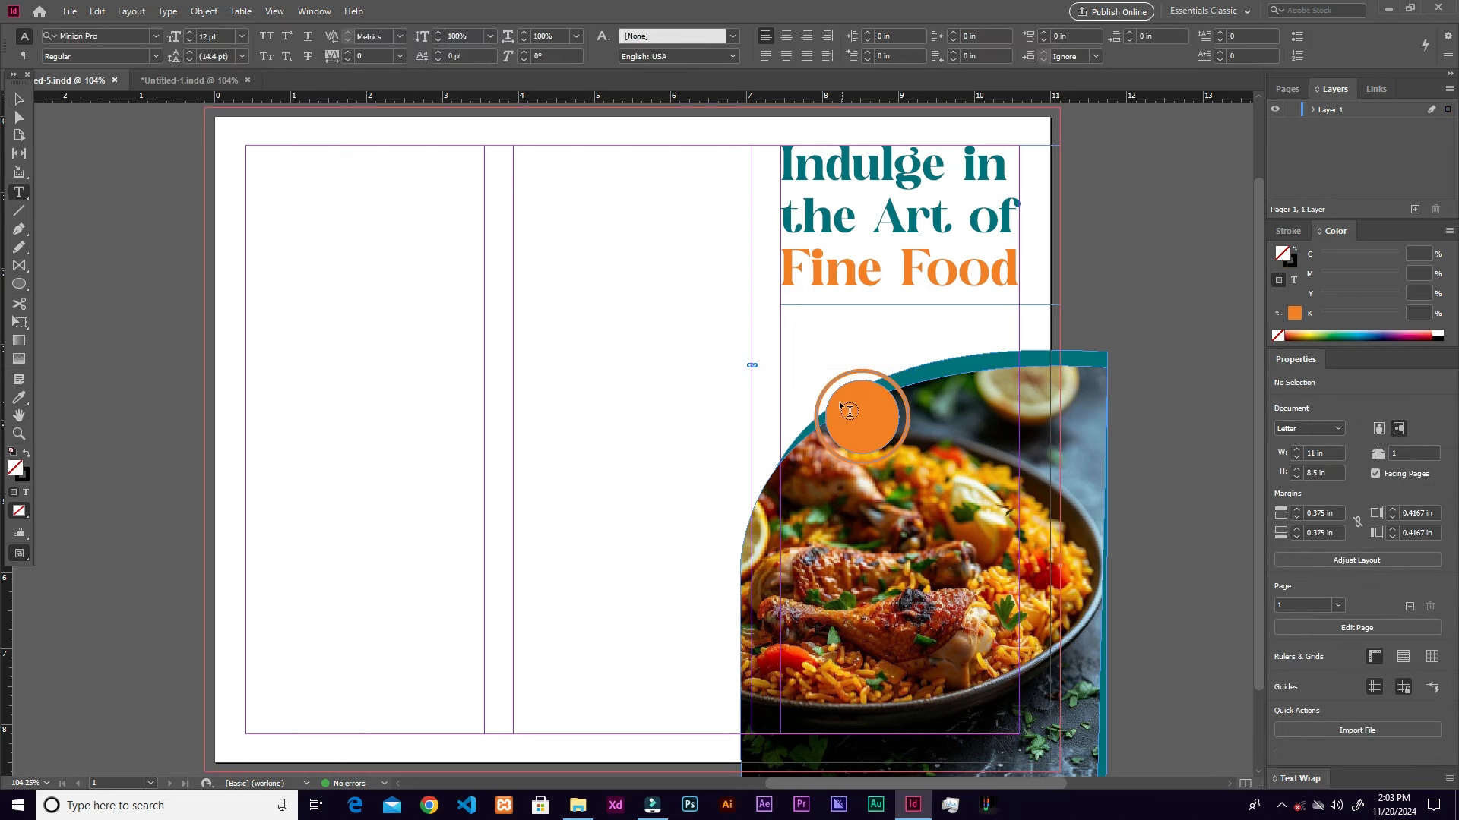
pyautogui.moveTo(783, 306); pyautogui.dragTo(1014, 342)
pyautogui.rightClick(925, 346)
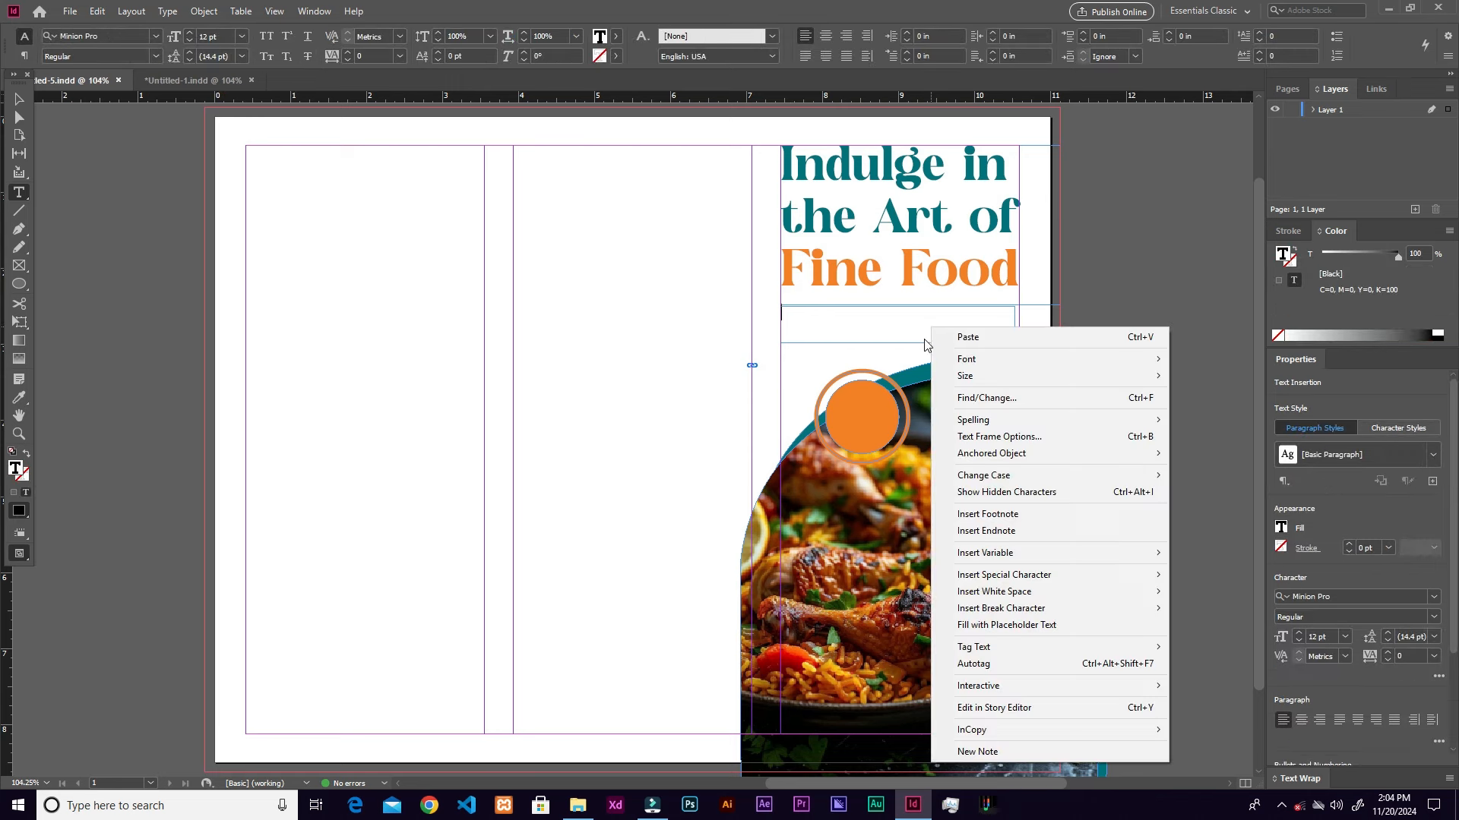
pyautogui.click(1009, 635)
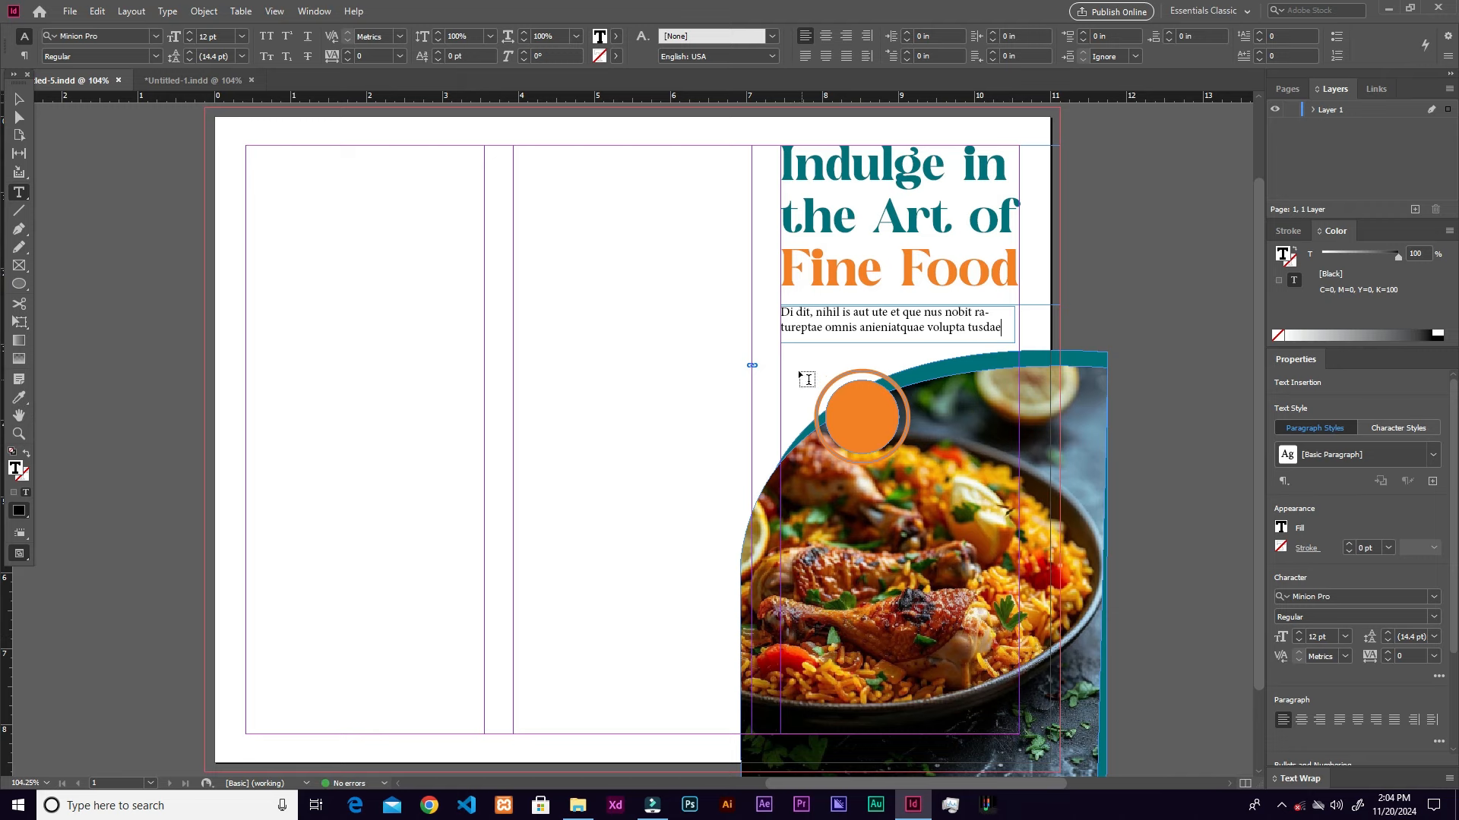
pyautogui.moveTo(642, 411); pyautogui.dragTo(711, 463)
pyautogui.write('Get')
# Step: Add 'Now' on a second line and set the Get Now text to 22 pt
pyautogui.press('Return')
pyautogui.write('Now')
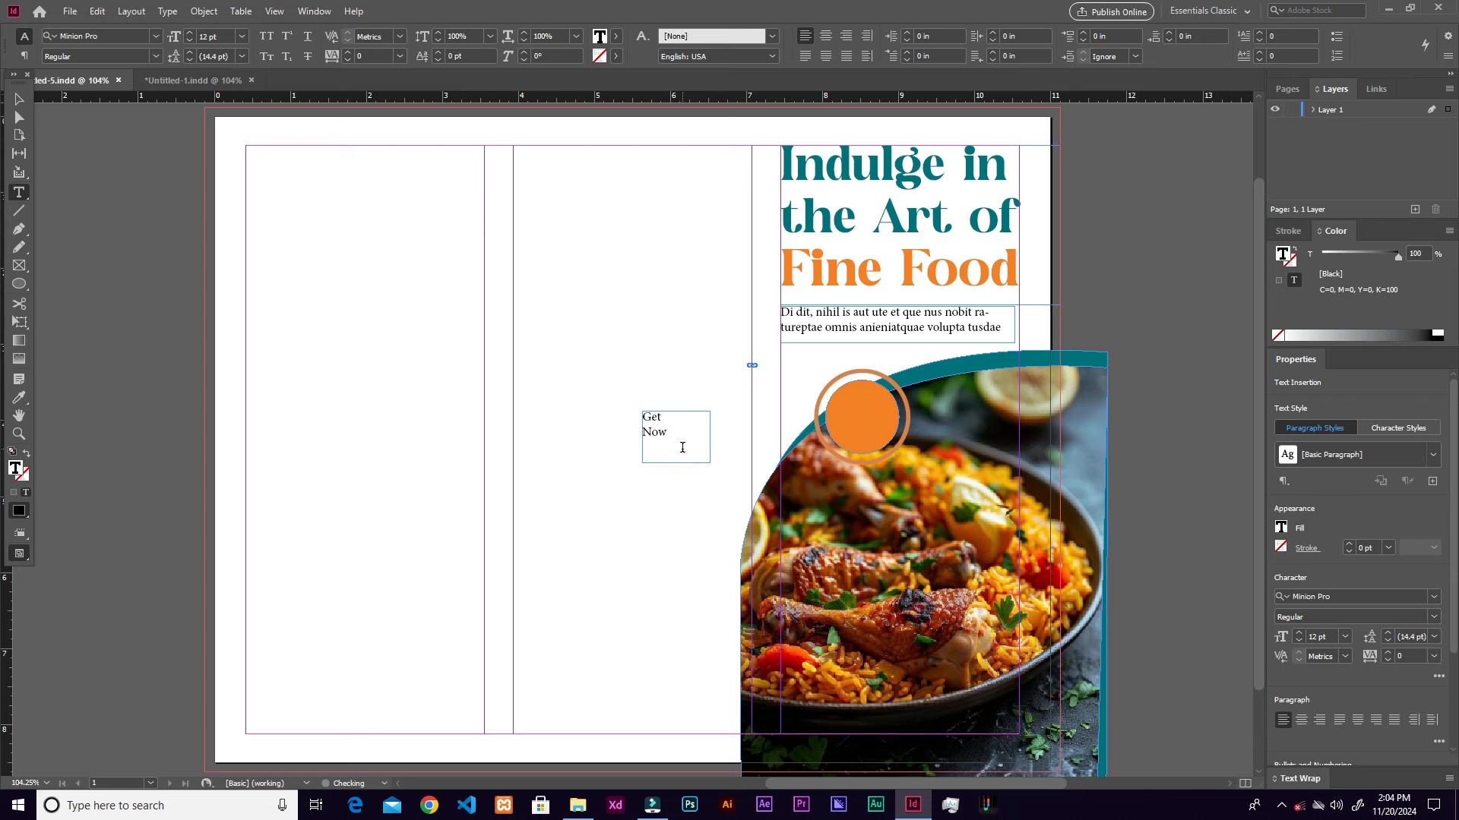
pyautogui.press('Escape')
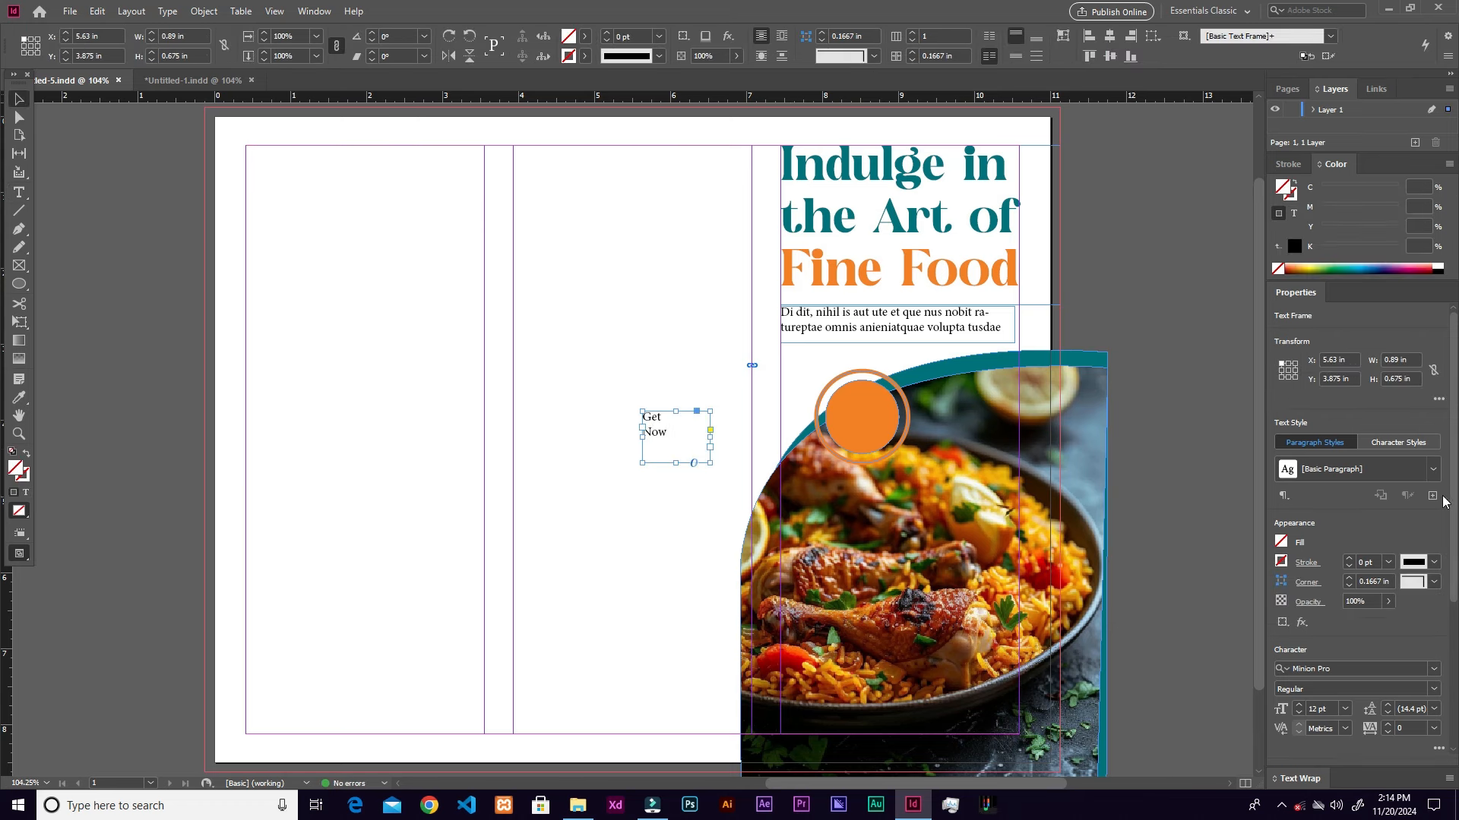
pyautogui.scroll(-3, 1384, 572)
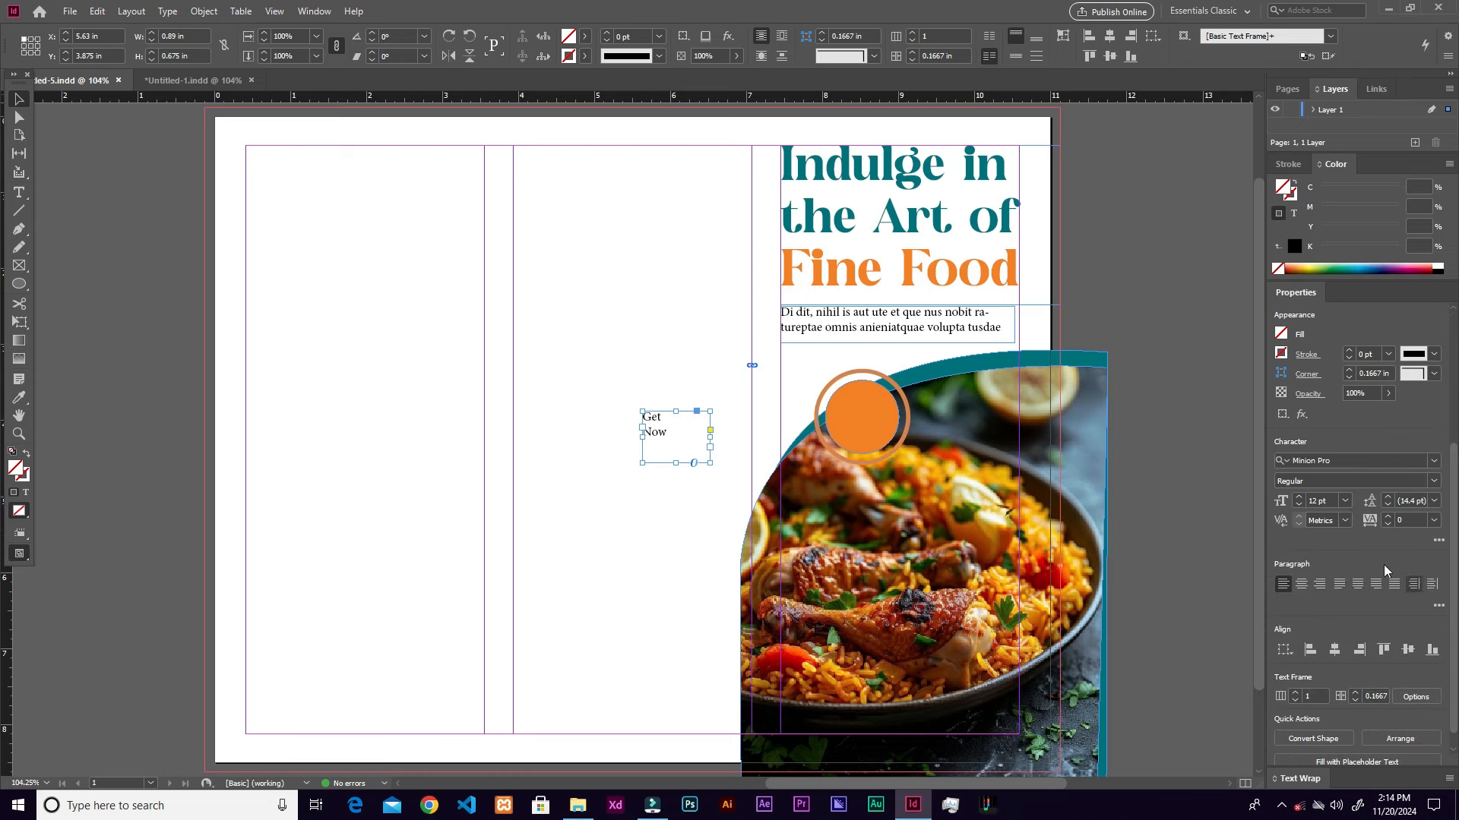
pyautogui.click(1299, 498)
pyautogui.click(1299, 497)
pyautogui.click(1299, 497)
pyautogui.click(1299, 497)
pyautogui.click(1299, 497)
pyautogui.click(1299, 497)
pyautogui.click(1299, 497)
pyautogui.click(1299, 498)
pyautogui.click(1299, 497)
pyautogui.click(1299, 497)
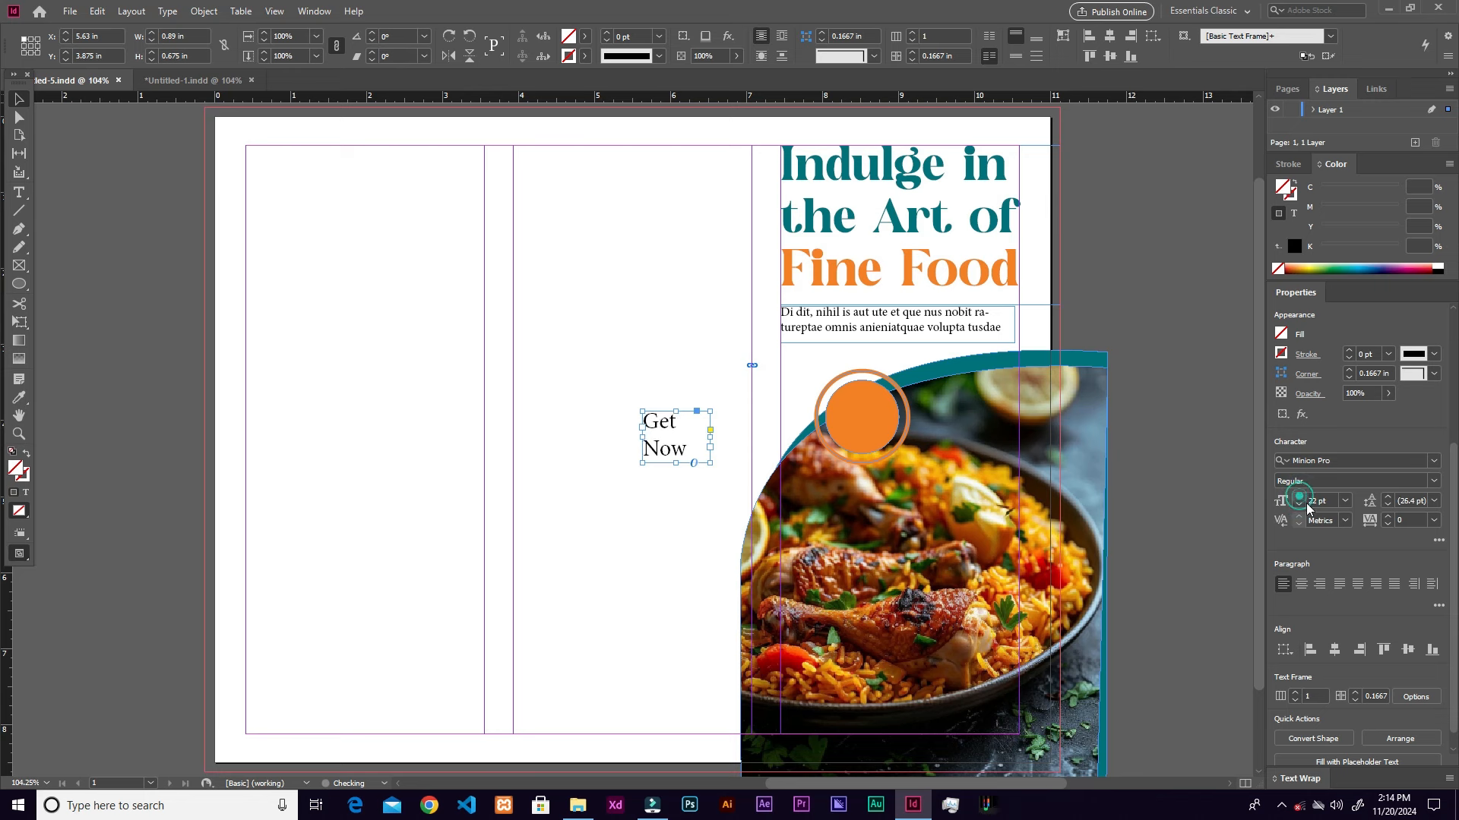
# Step: Set the label's leading to 21 pt and centre-align its lines
pyautogui.click(1388, 498)
pyautogui.click(1388, 499)
pyautogui.click(1387, 498)
pyautogui.click(1388, 507)
pyautogui.click(1388, 507)
pyautogui.click(1388, 507)
pyautogui.click(1388, 507)
pyautogui.click(1388, 506)
pyautogui.click(1388, 507)
pyautogui.click(1388, 507)
pyautogui.click(1388, 507)
pyautogui.click(1301, 584)
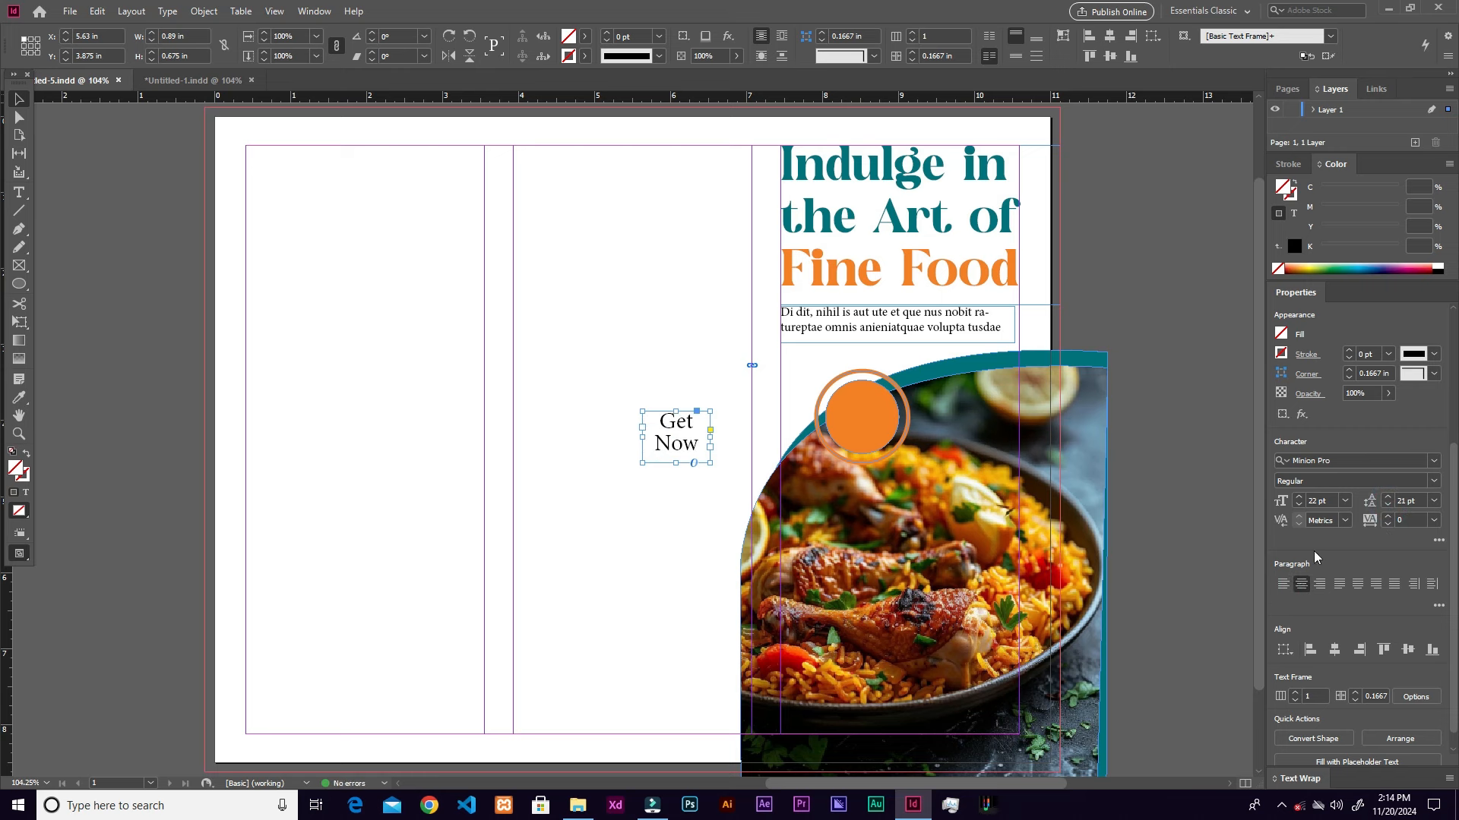
# Step: Move the Get Now label onto the orange circle
pyautogui.moveTo(712, 437); pyautogui.dragTo(901, 420)
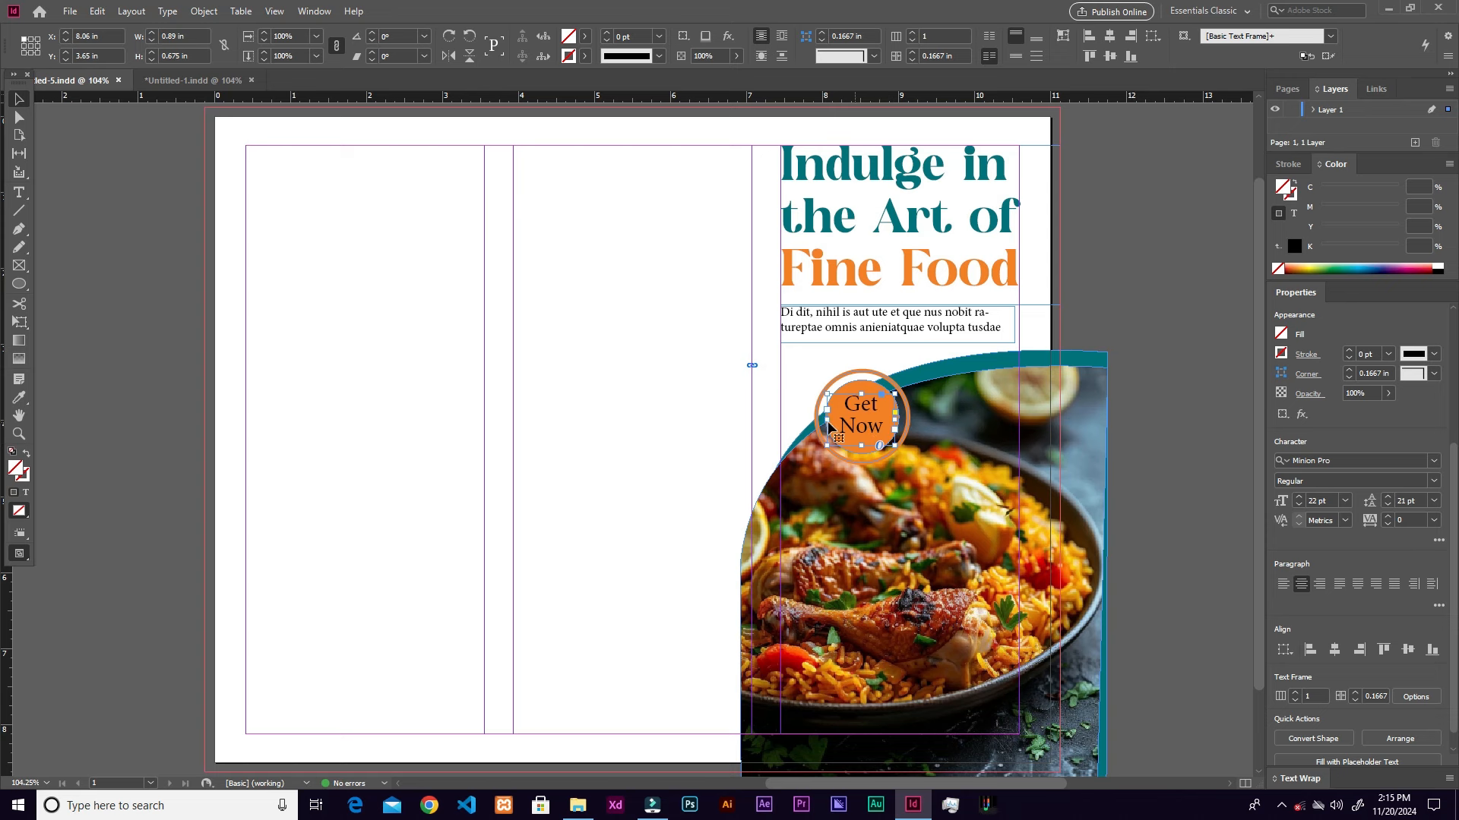
pyautogui.moveTo(944, 396); pyautogui.dragTo(1056, 378)
pyautogui.moveTo(661, 418); pyautogui.dragTo(755, 476)
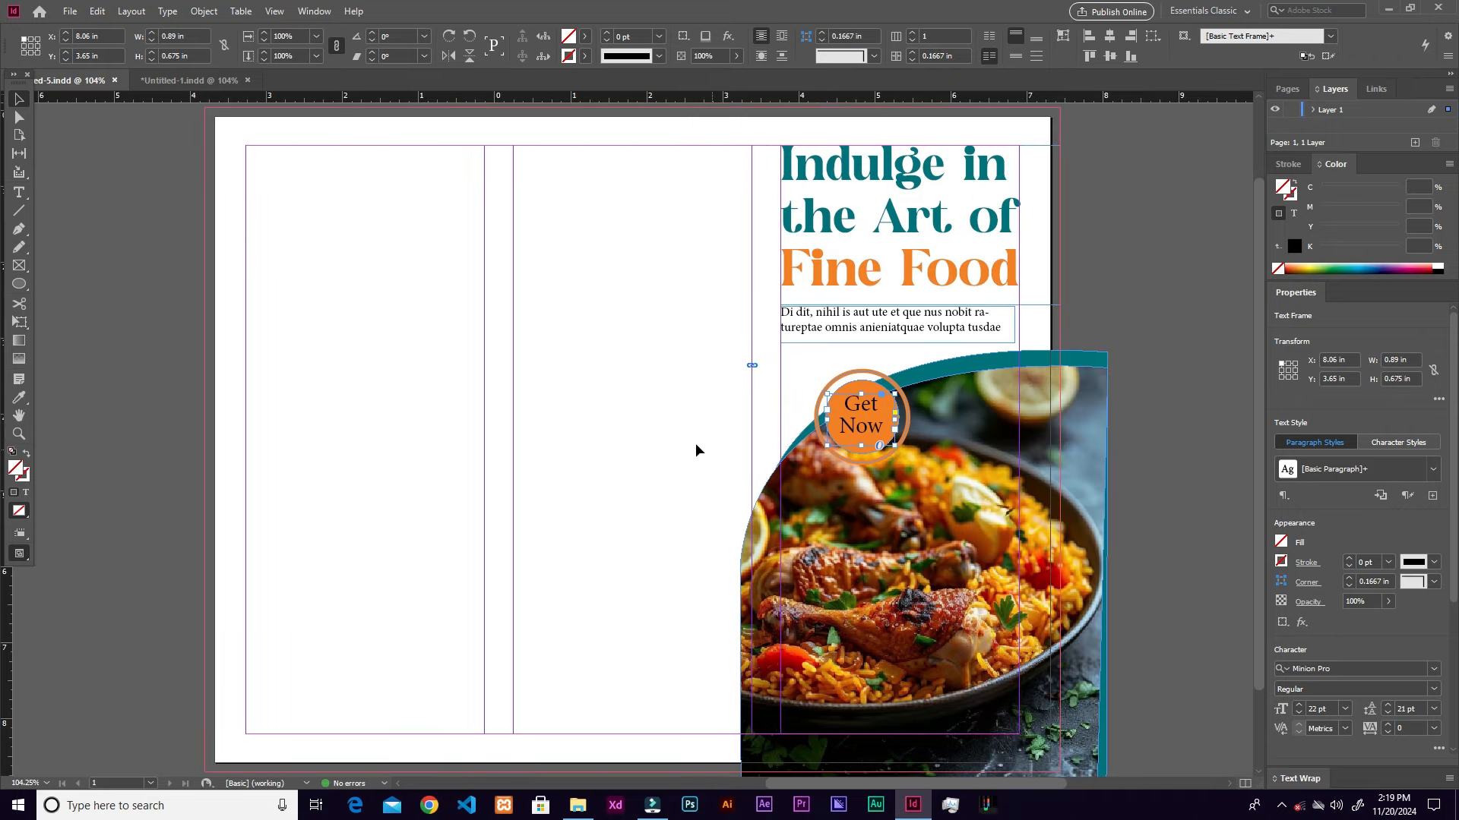
# Step: Draw a 4.0 × 2.81 in rectangle from the page's top-left corner
pyautogui.click(20, 289)
pyautogui.click(60, 302)
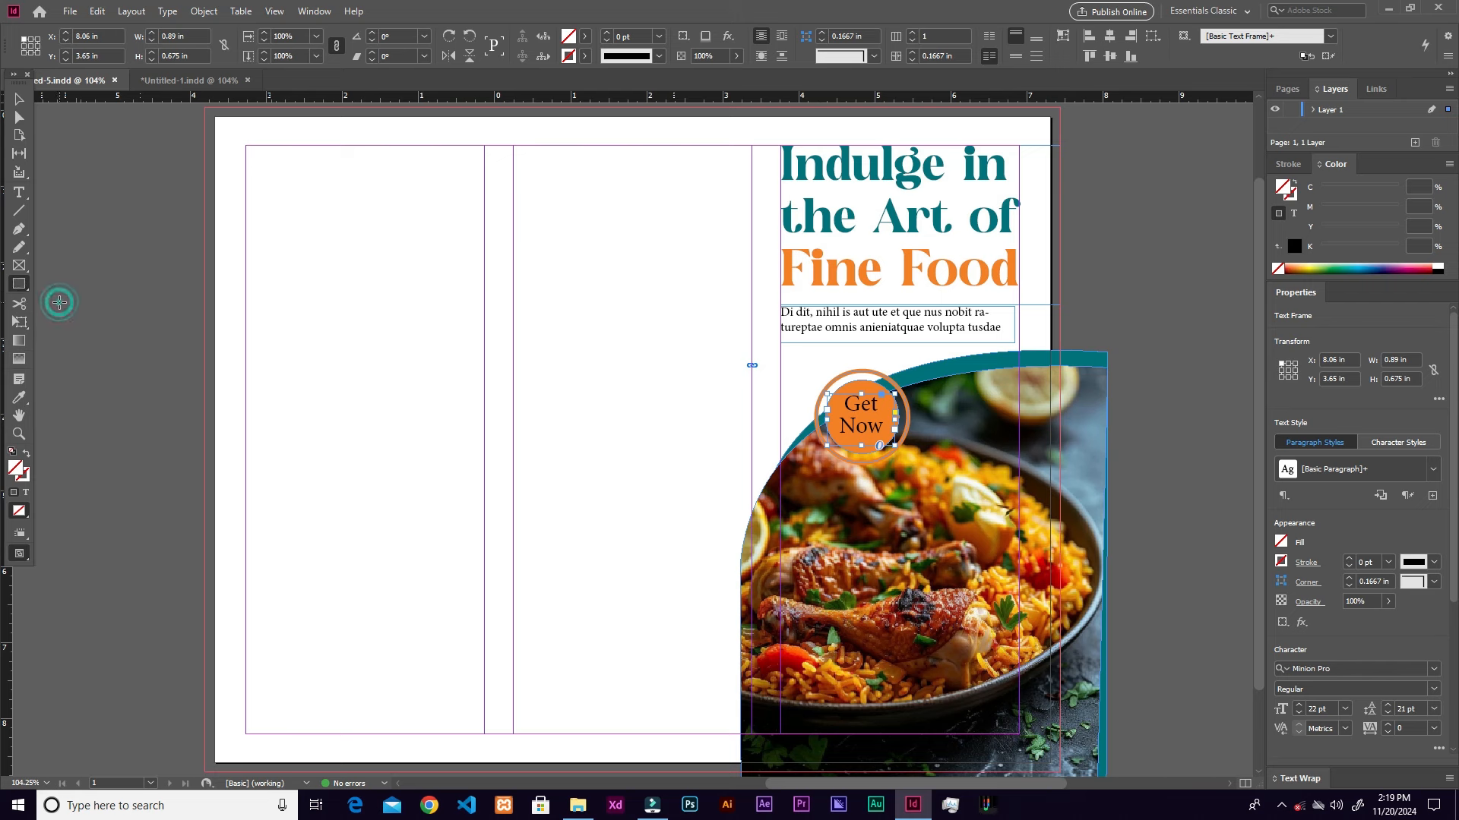
pyautogui.moveTo(213, 114); pyautogui.dragTo(513, 327)
# Step: Set the rectangle's stroke to None and fill it with heading teal 00727d, sampled by eyedropper
pyautogui.click(585, 58)
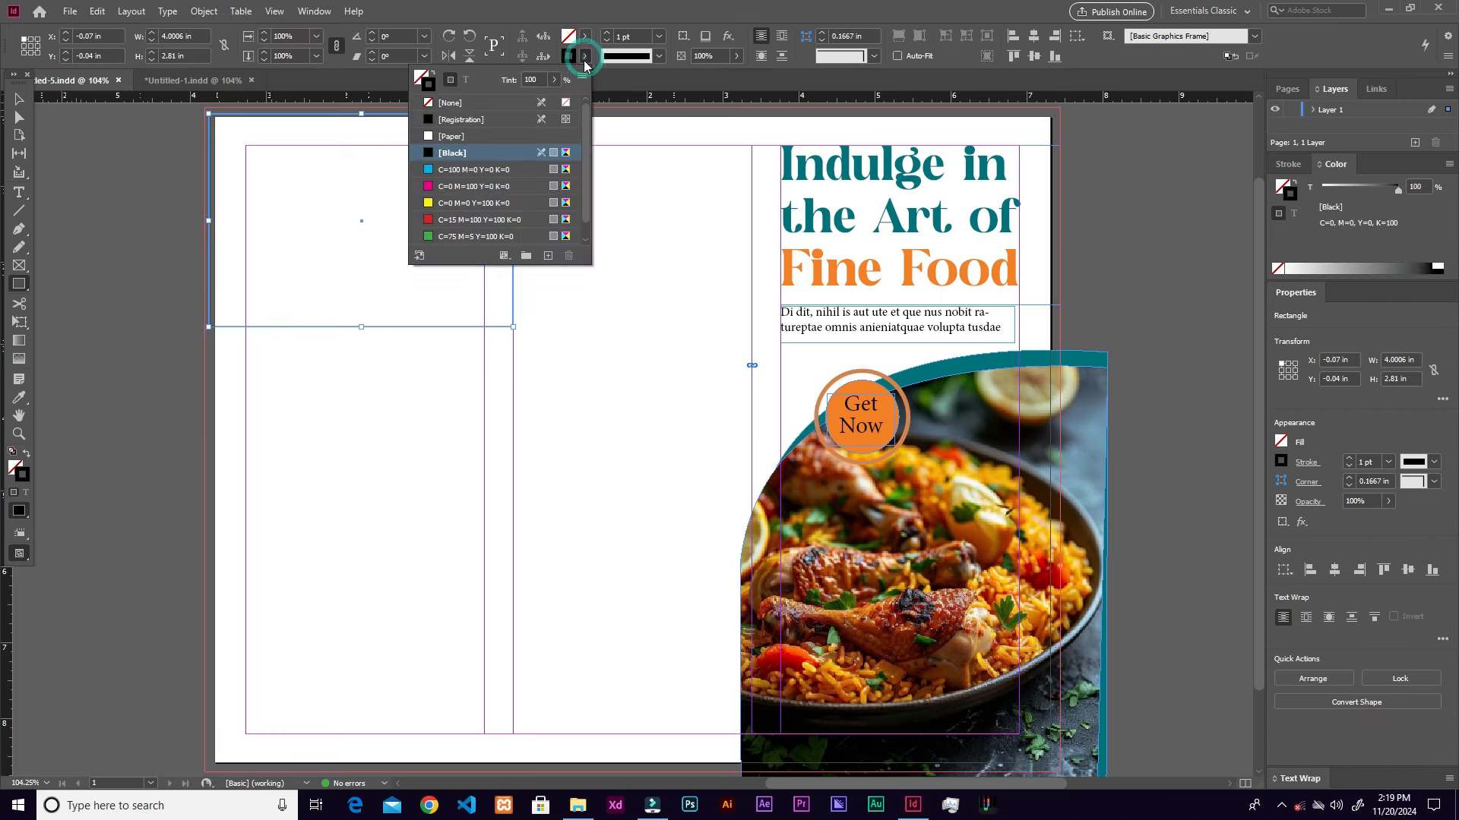
pyautogui.click(445, 106)
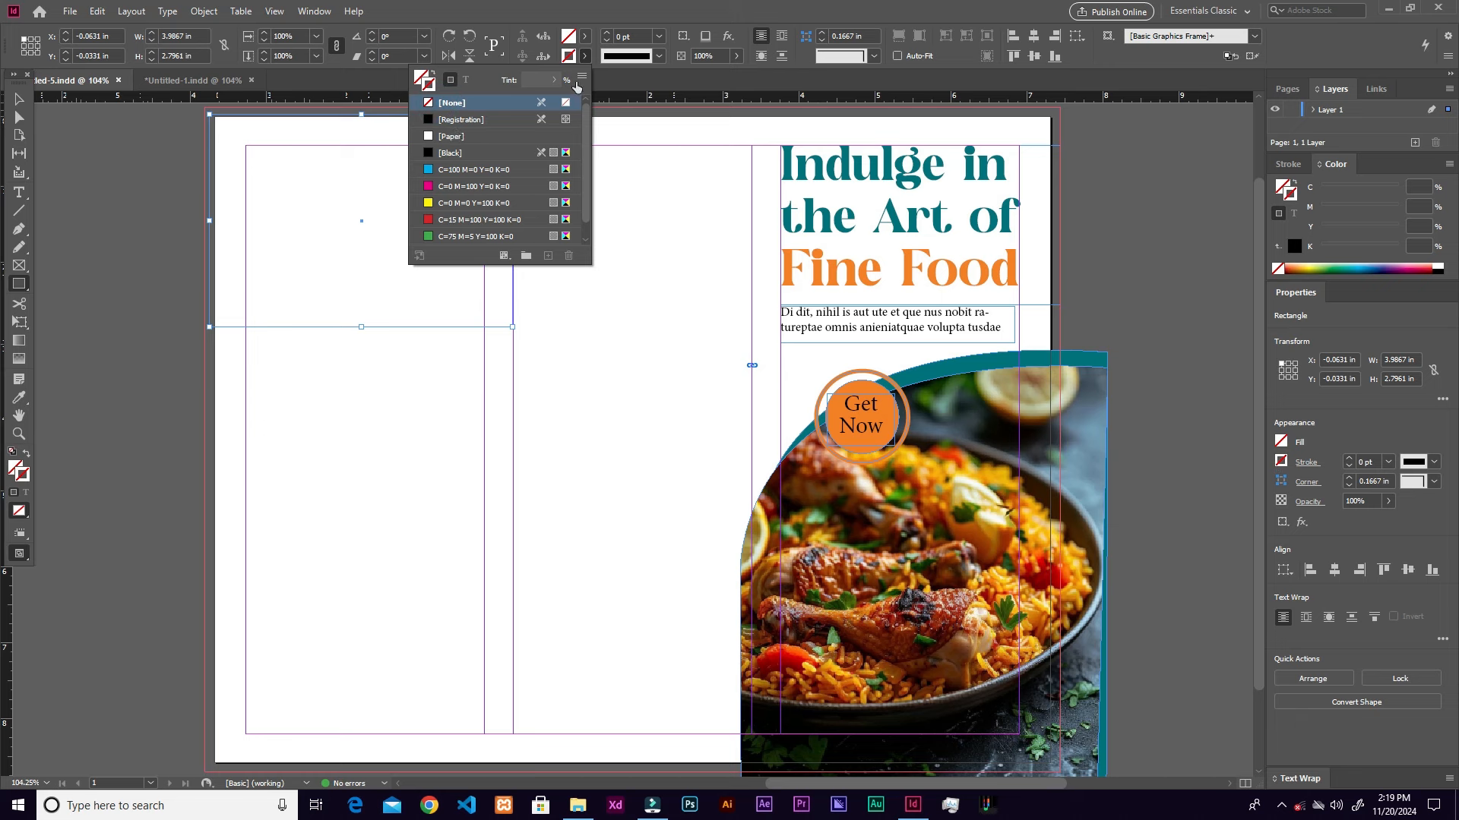
pyautogui.click(16, 469)
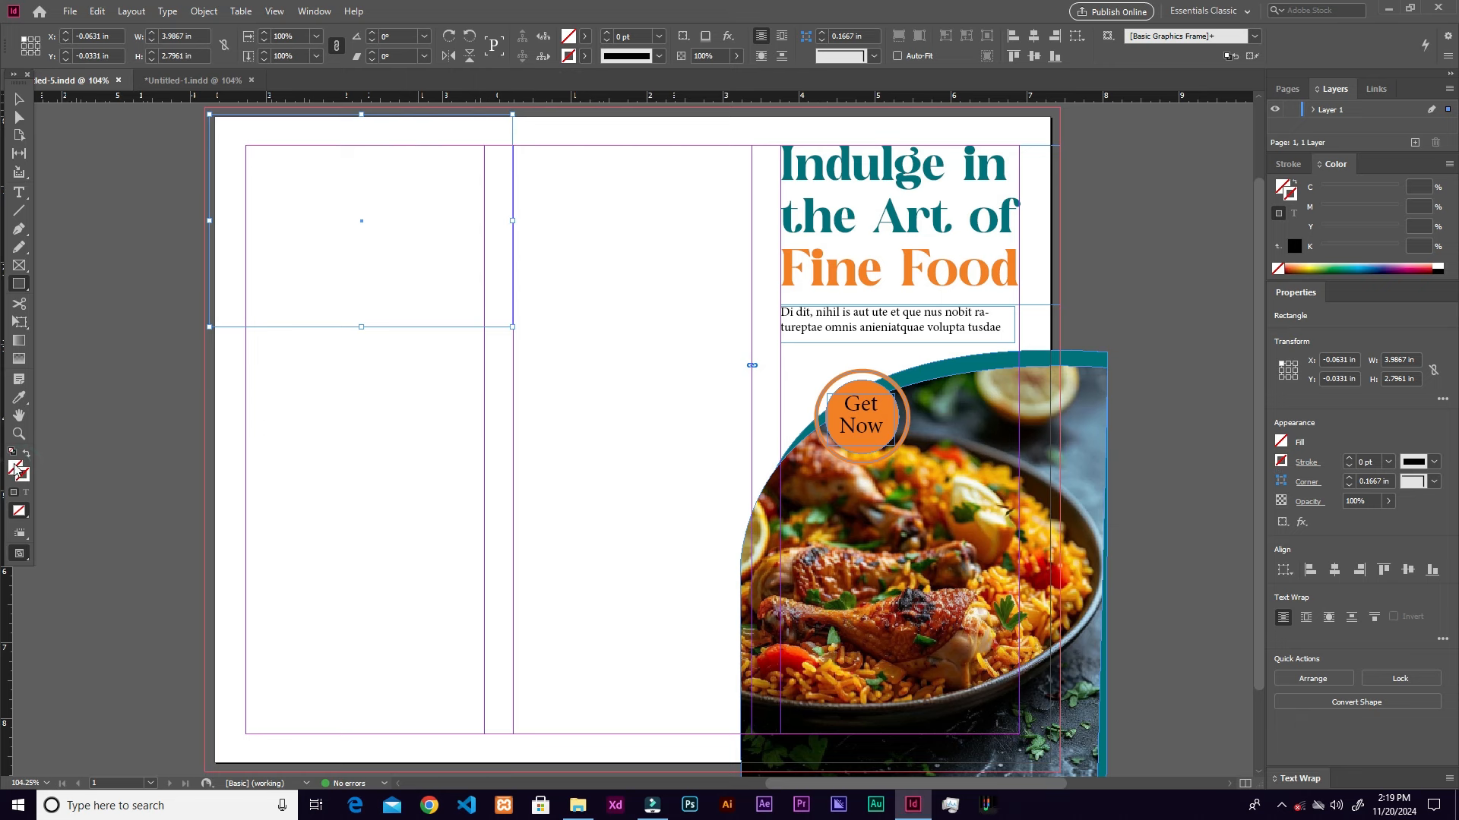
pyautogui.doubleClick(16, 469)
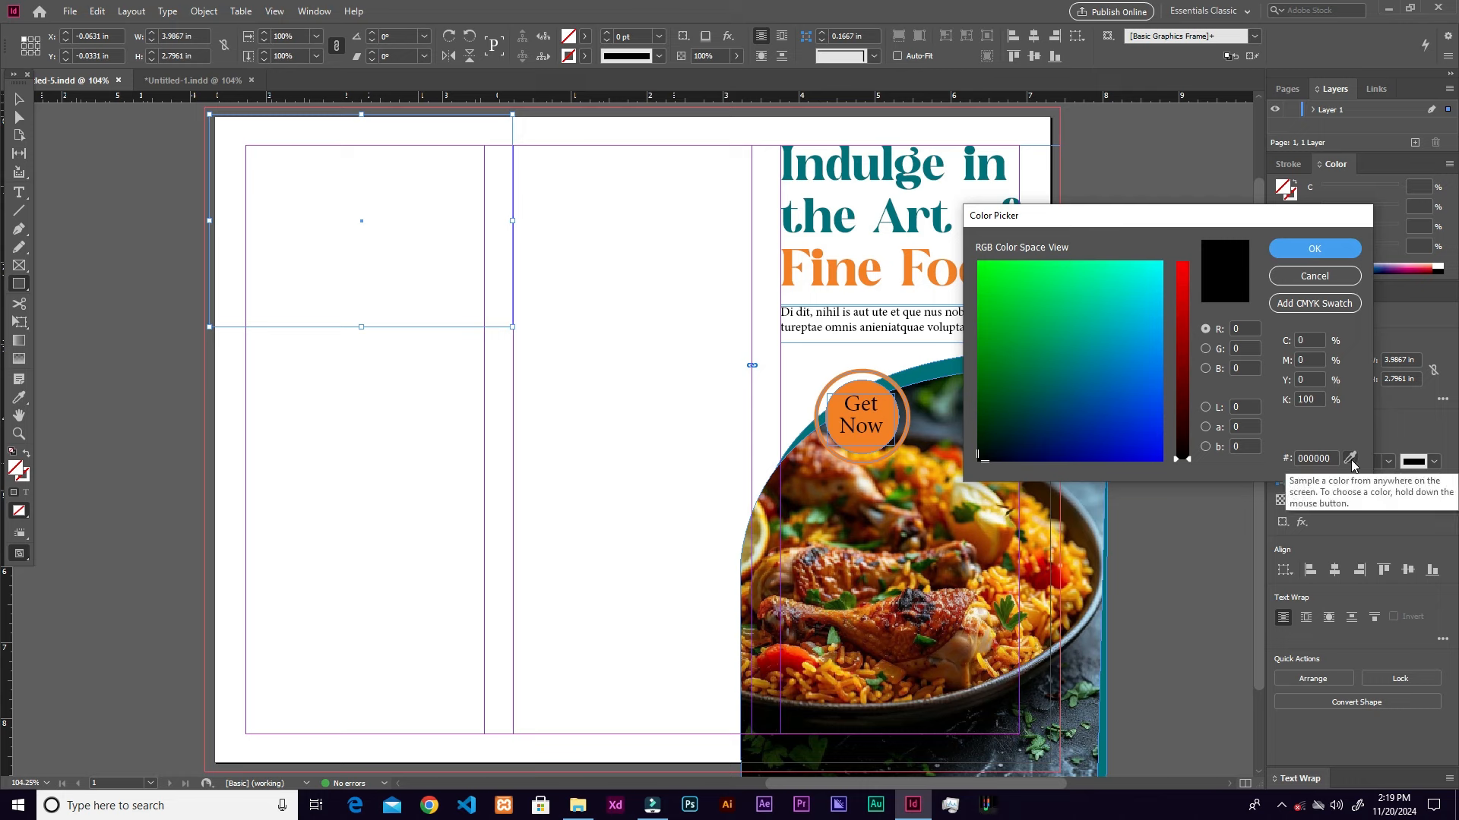
pyautogui.moveTo(1351, 456); pyautogui.dragTo(832, 211)
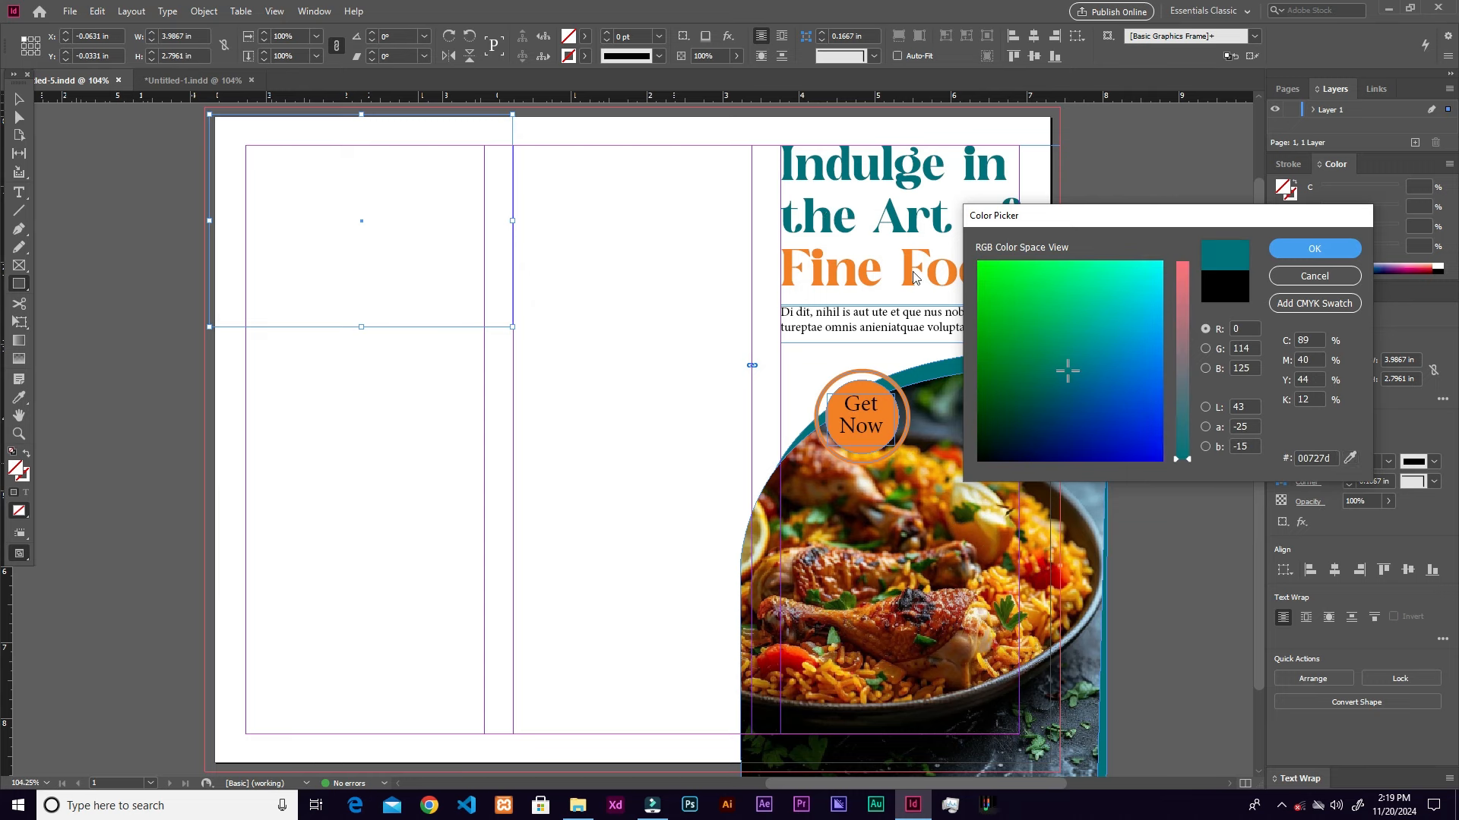
pyautogui.click(1312, 251)
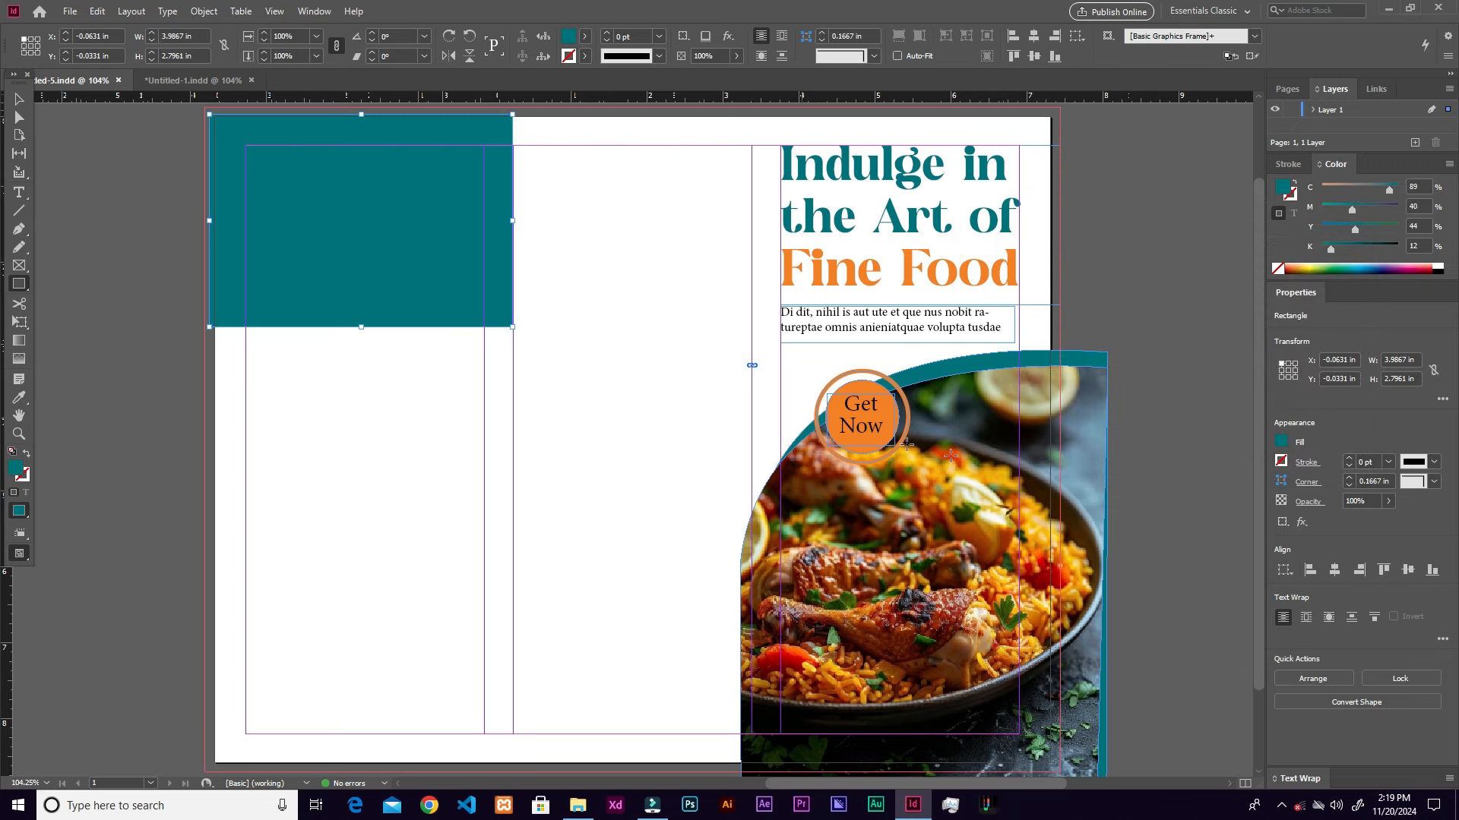
# Step: Open Corner Options for the teal rectangle and unlink the corners
pyautogui.click(1307, 483)
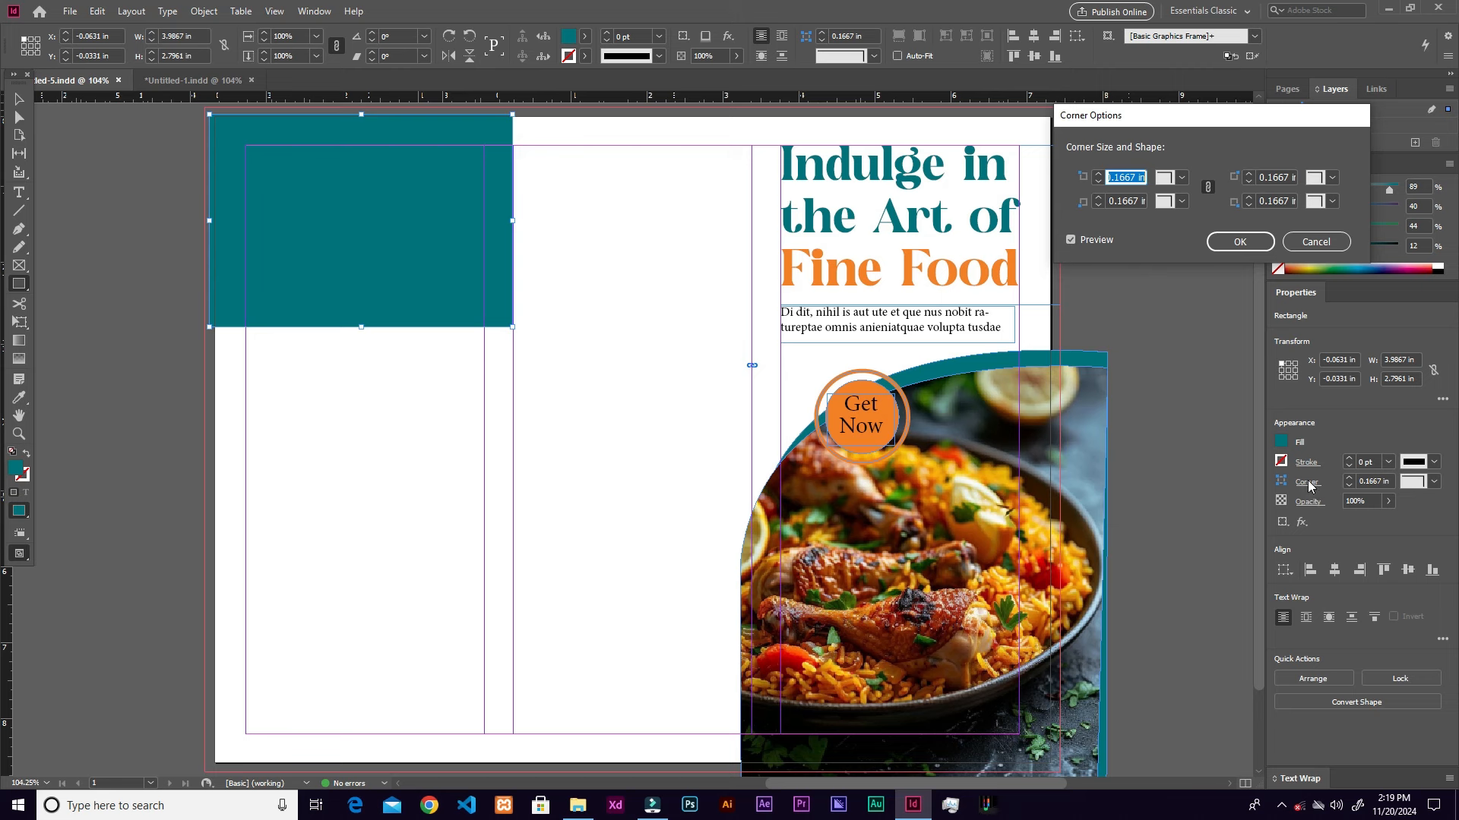
pyautogui.click(1316, 242)
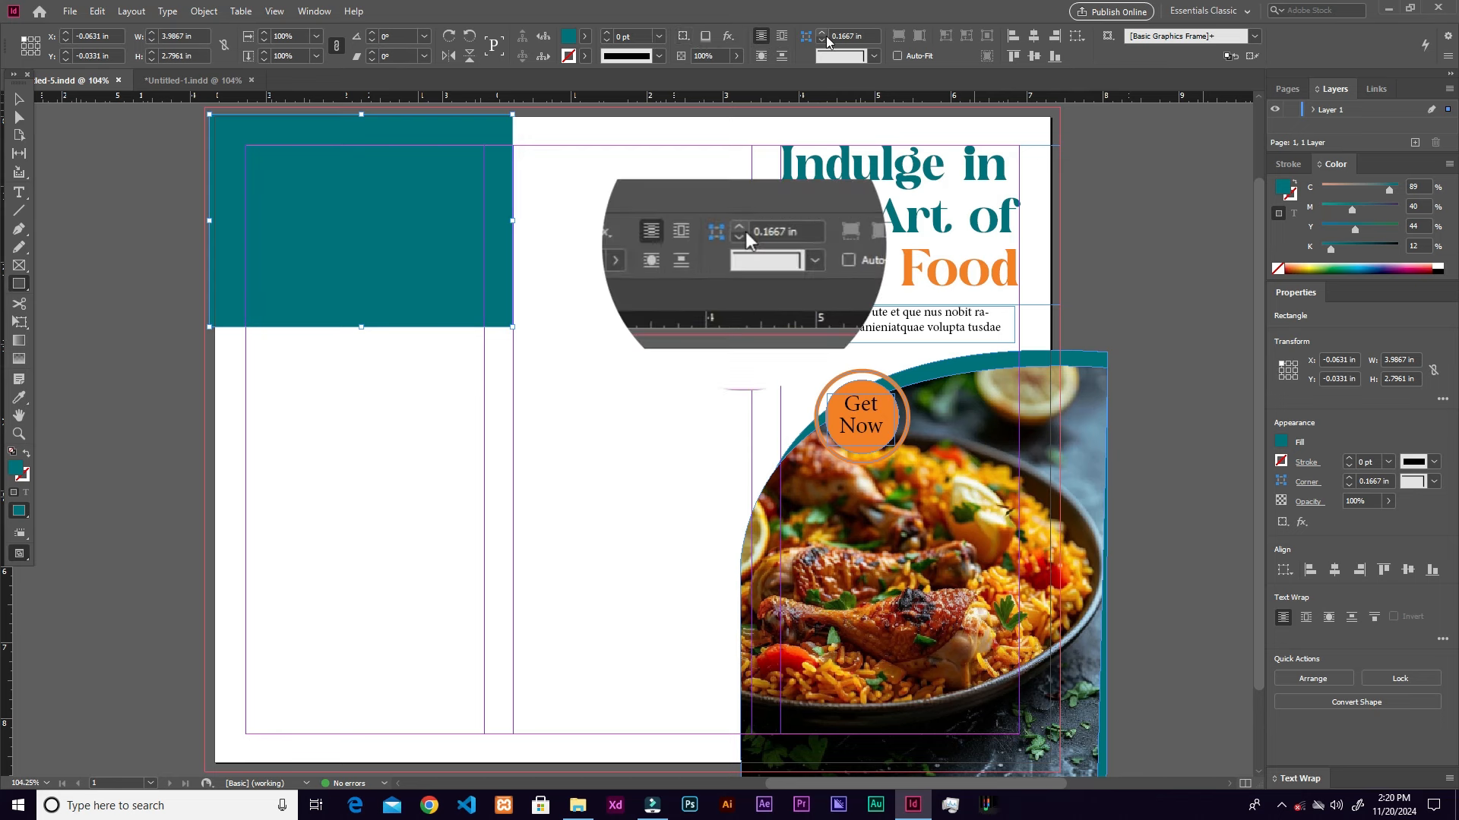
pyautogui.keyDown('alt'); pyautogui.click(806, 38); pyautogui.keyUp('alt')
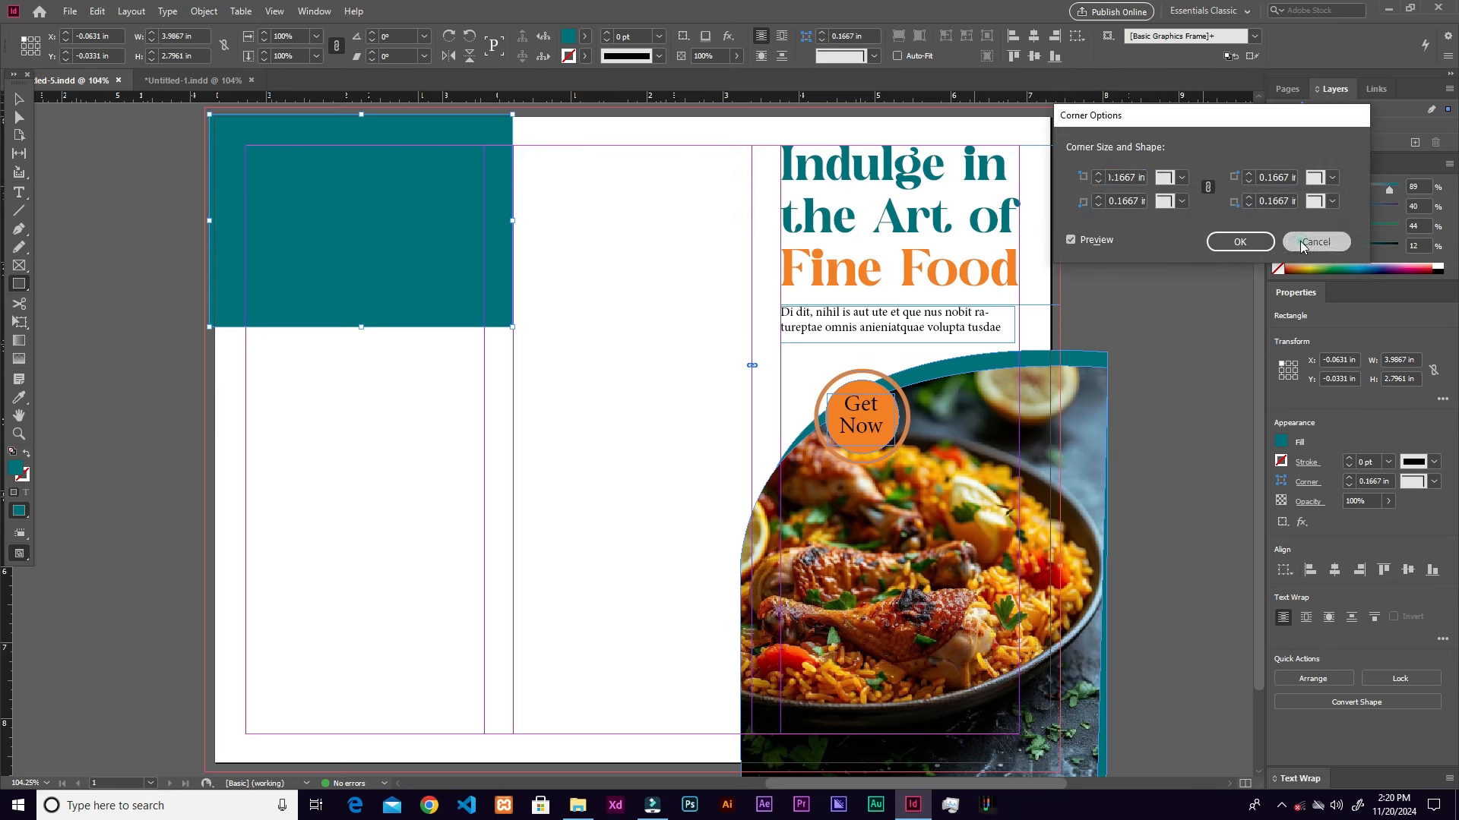
pyautogui.click(1310, 241)
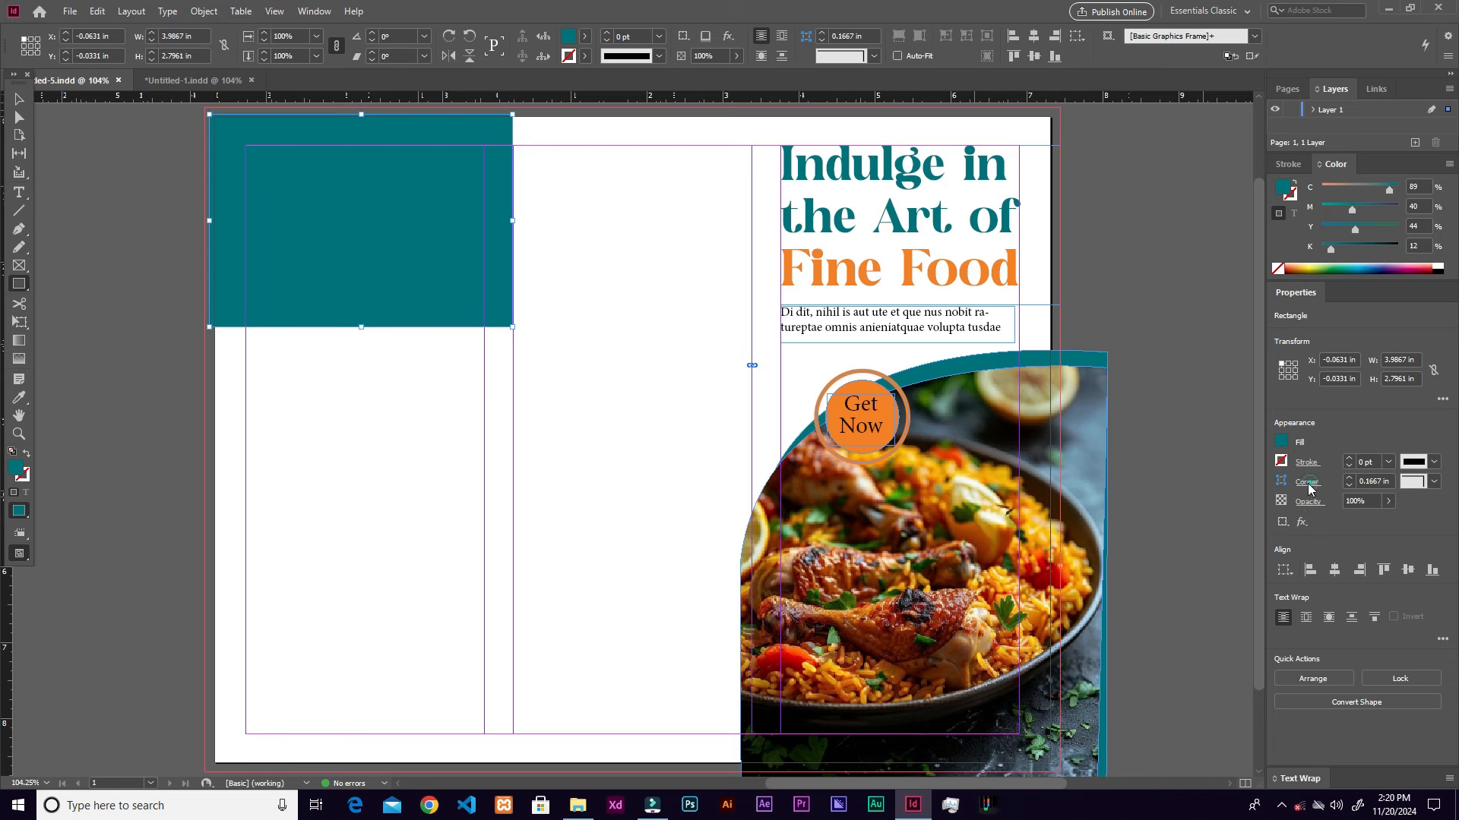
pyautogui.click(1308, 483)
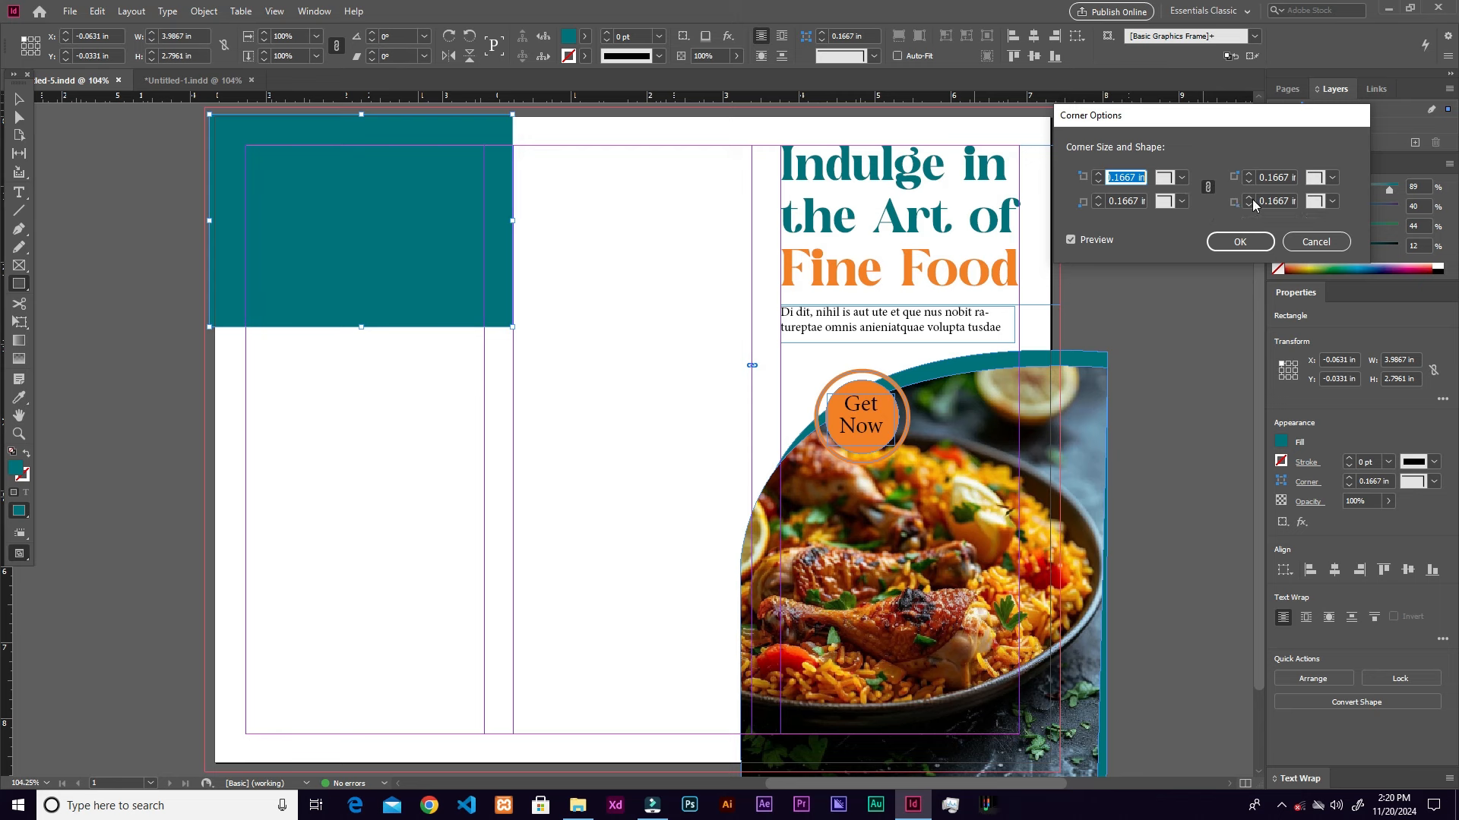
pyautogui.click(1208, 188)
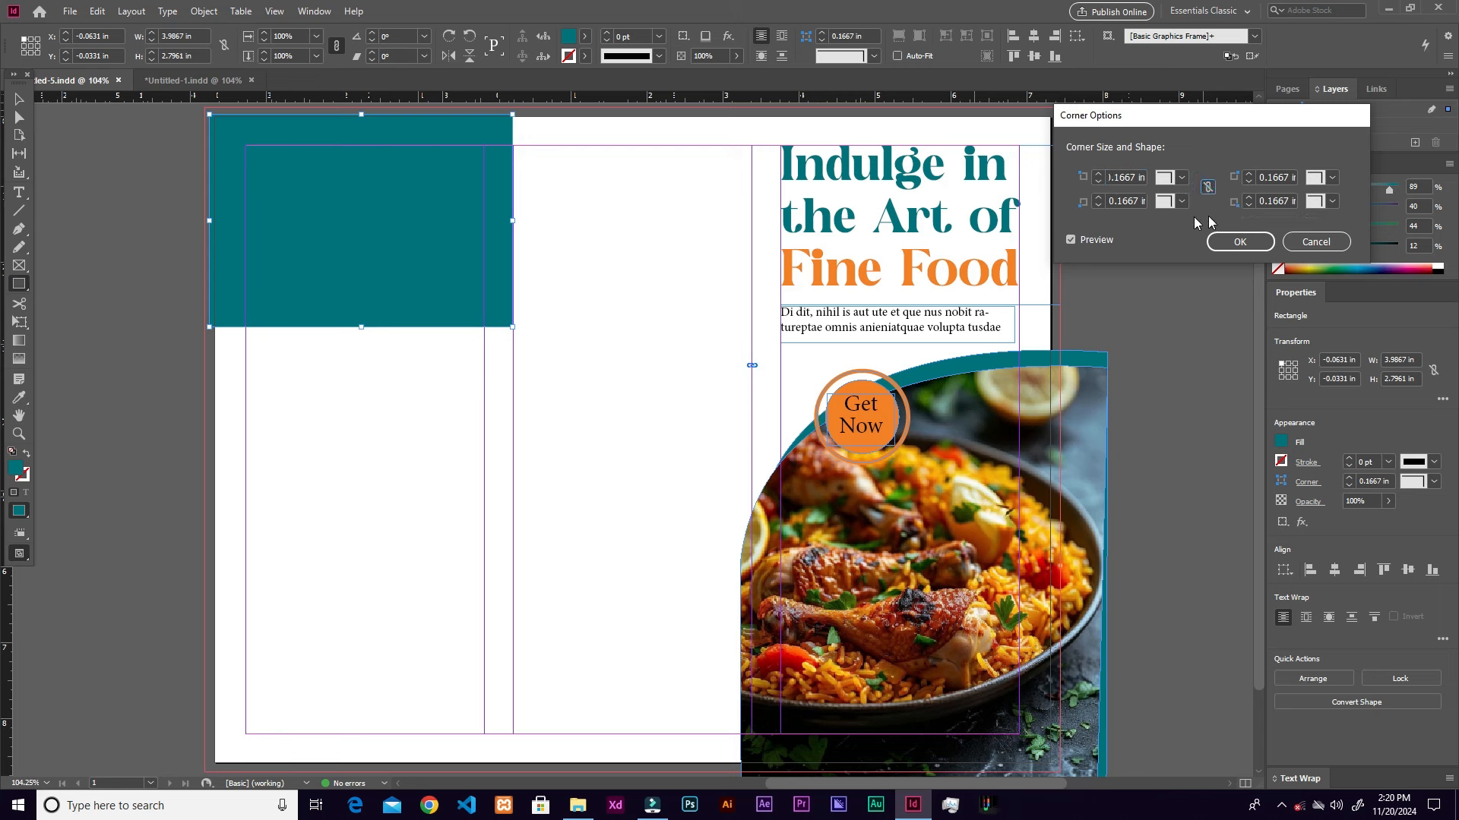
# Step: Make only the bottom-right corner Rounded at 2.0625 in and confirm
pyautogui.click(1332, 203)
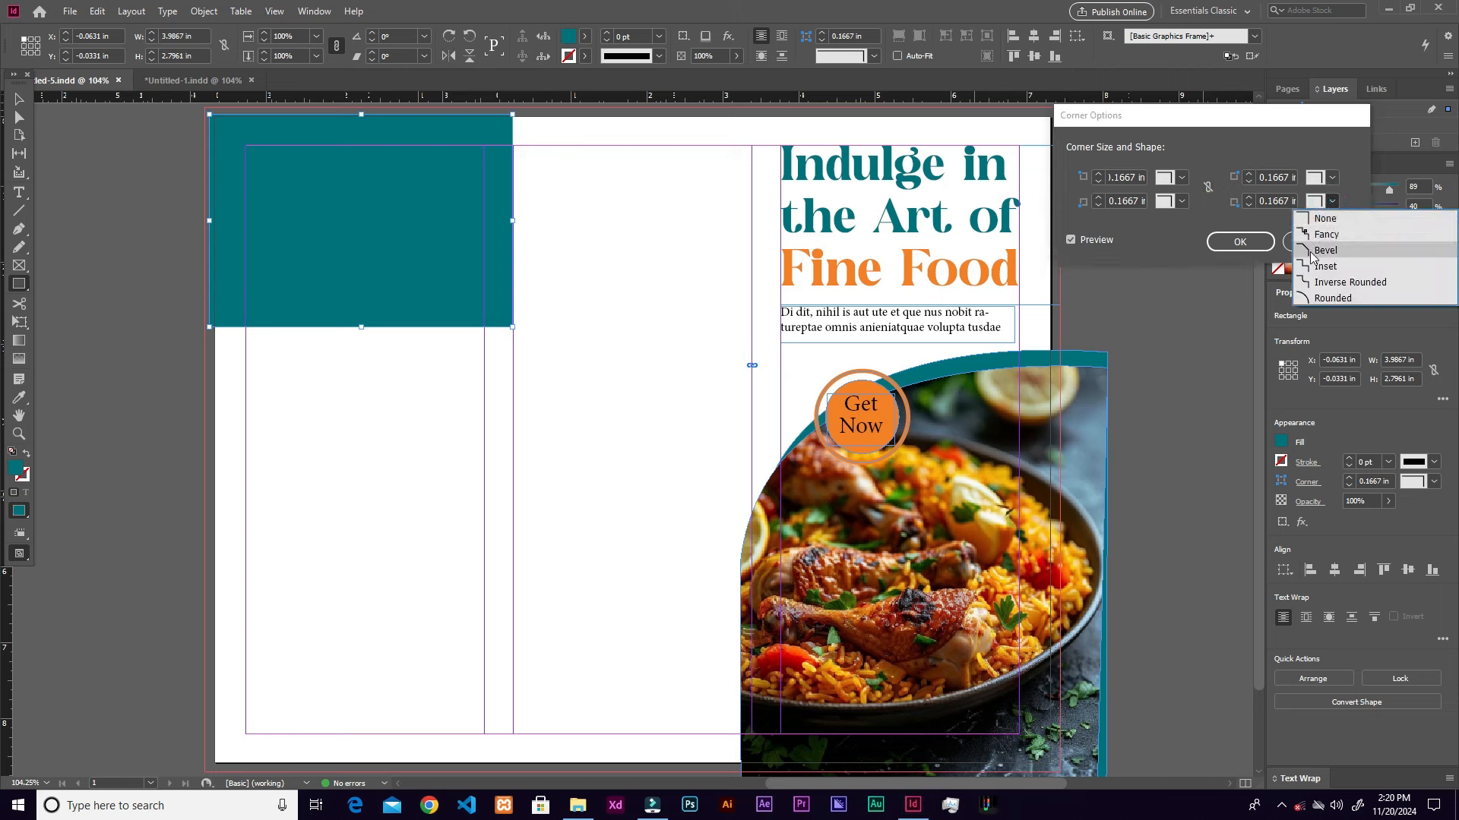
pyautogui.click(1333, 298)
pyautogui.click(1249, 196)
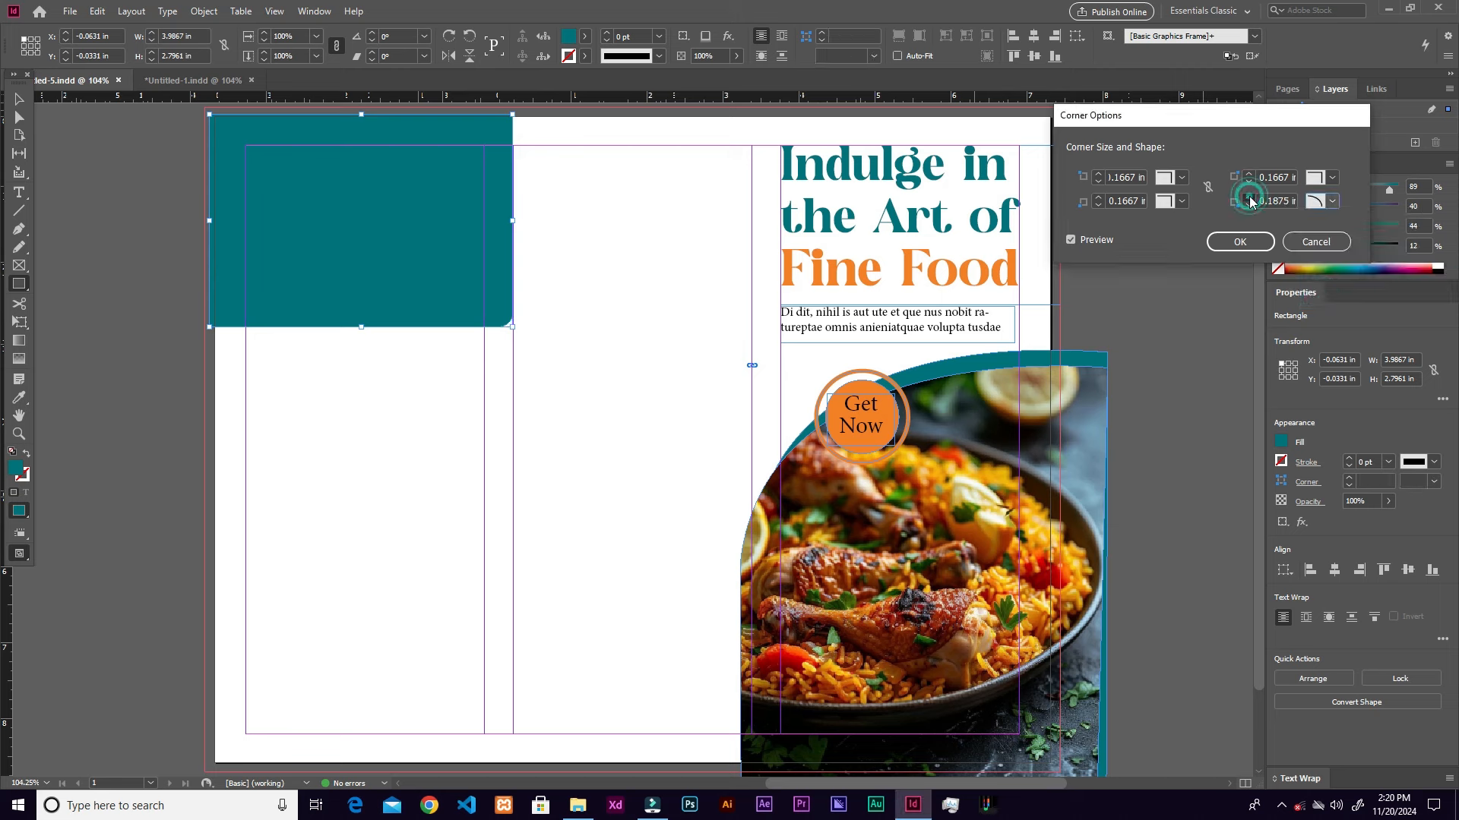
pyautogui.click(1248, 198)
pyautogui.click(1248, 198)
pyautogui.click(1248, 198)
pyautogui.click(1248, 198)
pyautogui.click(1249, 198)
pyautogui.click(1248, 199)
pyautogui.click(1248, 198)
pyautogui.click(1248, 198)
pyautogui.click(1249, 199)
pyautogui.click(1248, 199)
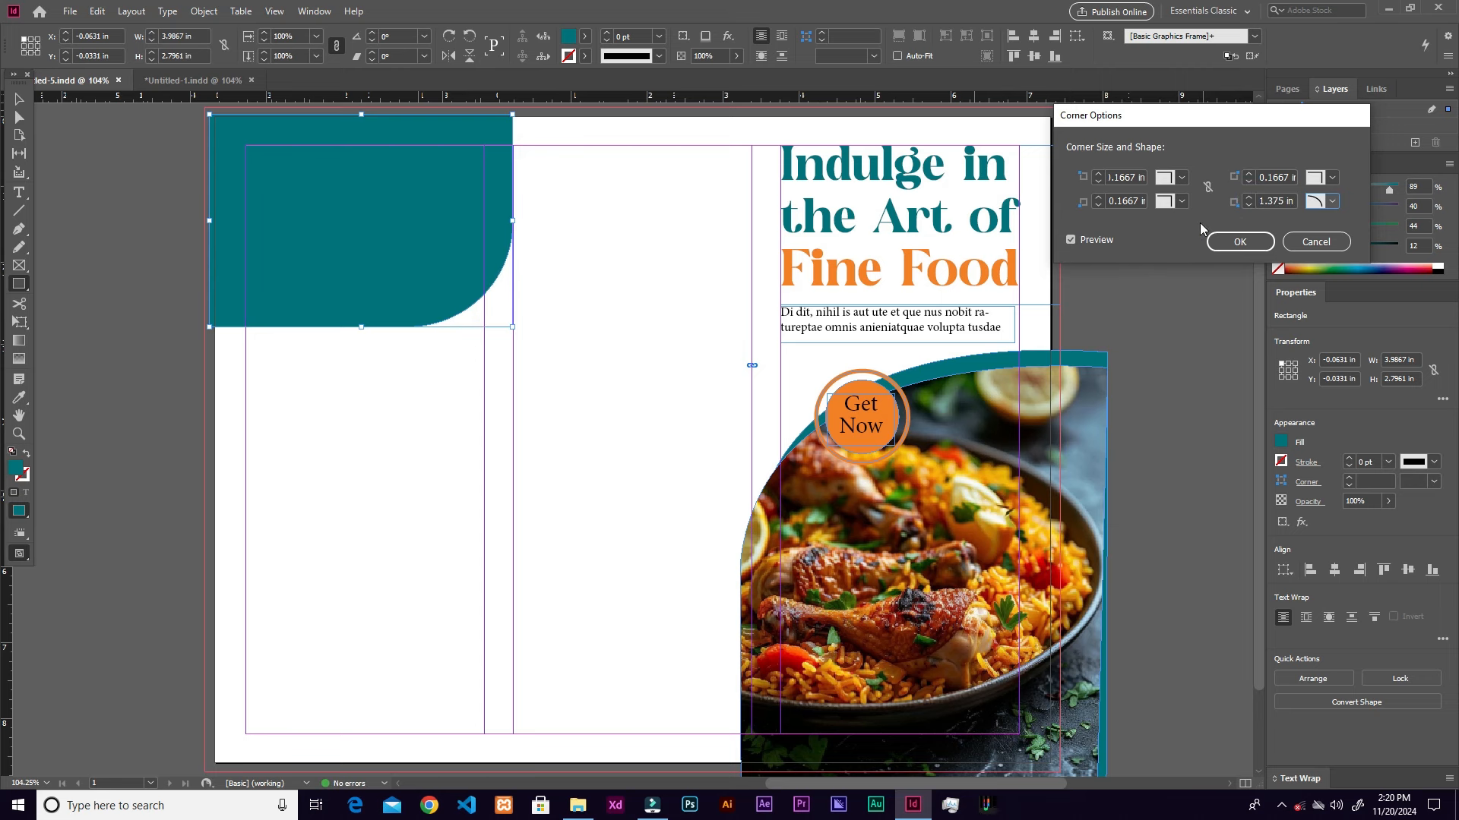
pyautogui.click(1248, 198)
pyautogui.click(1248, 198)
pyautogui.click(1248, 199)
pyautogui.click(1248, 198)
pyautogui.click(1248, 199)
pyautogui.click(1248, 198)
pyautogui.click(1248, 198)
pyautogui.click(1248, 199)
pyautogui.click(1248, 198)
pyautogui.click(1248, 198)
pyautogui.click(1248, 199)
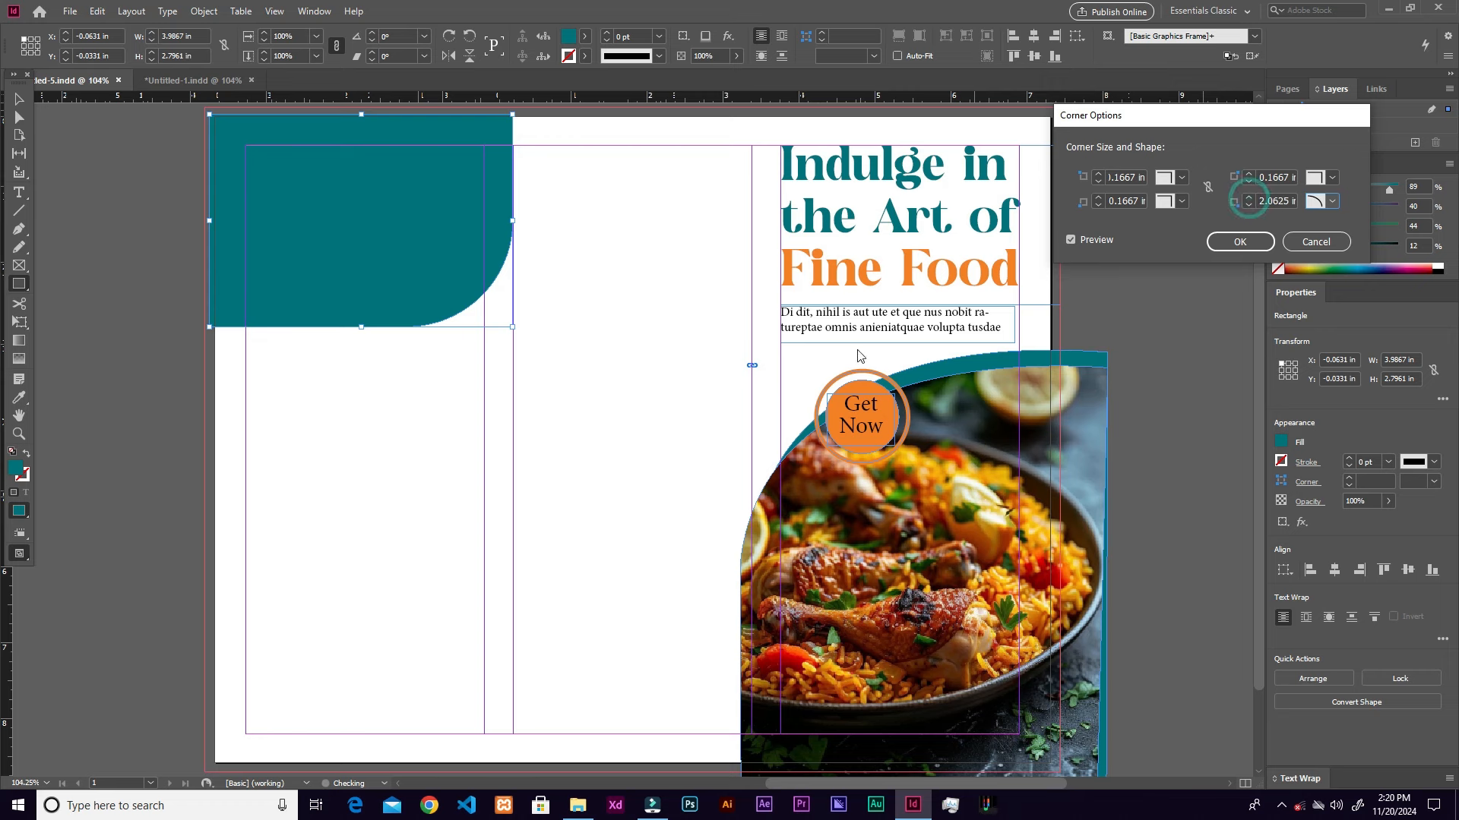
pyautogui.click(1238, 241)
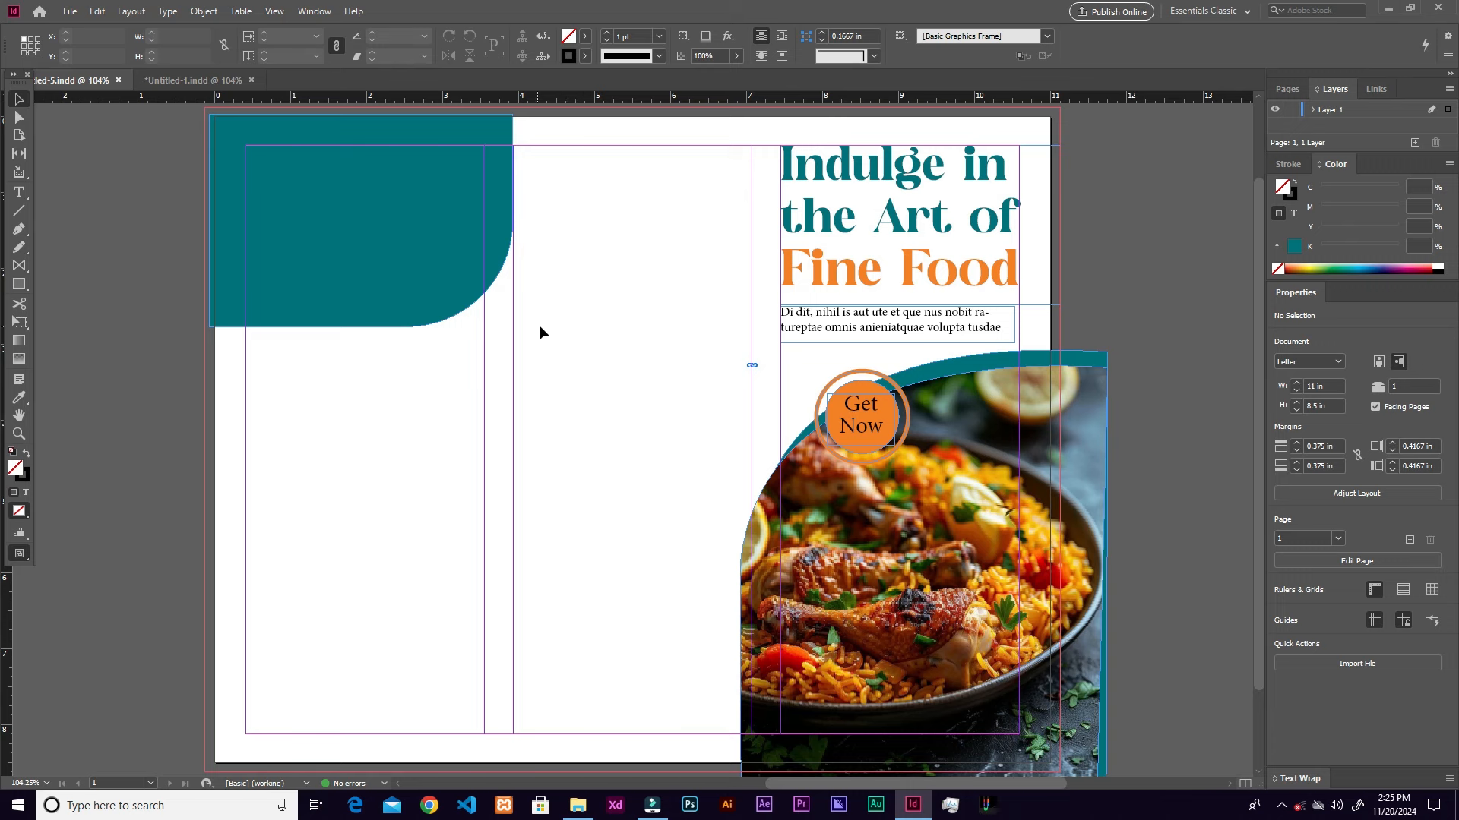
# Step: Paste the 'Choose from our best seller menu.' heading onto the teal panel and copy the body paragraph beneath it
pyautogui.hotkey('ctrl', 'v')
pyautogui.moveTo(626, 425); pyautogui.dragTo(332, 197)
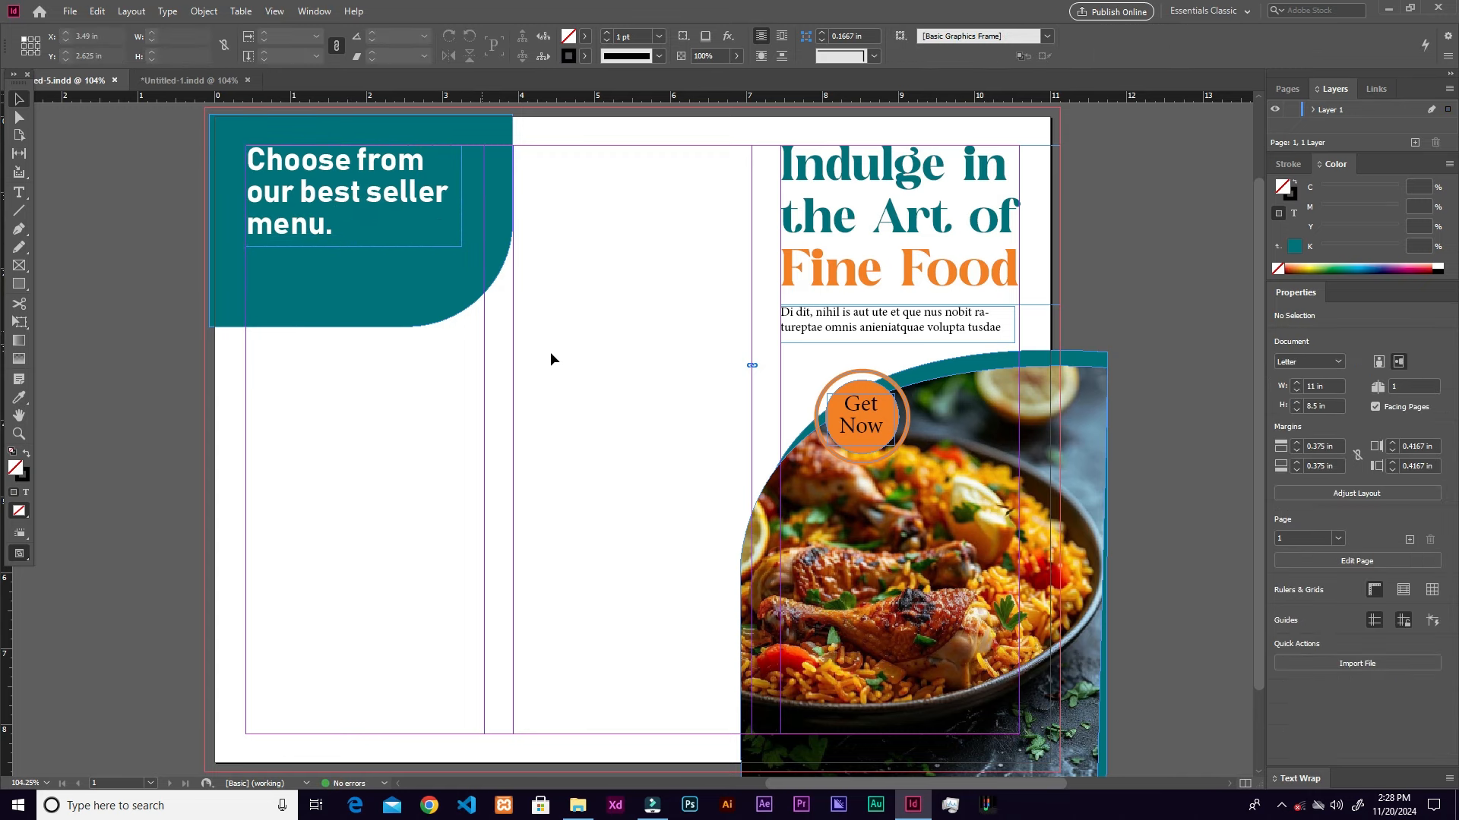
pyautogui.click(965, 329)
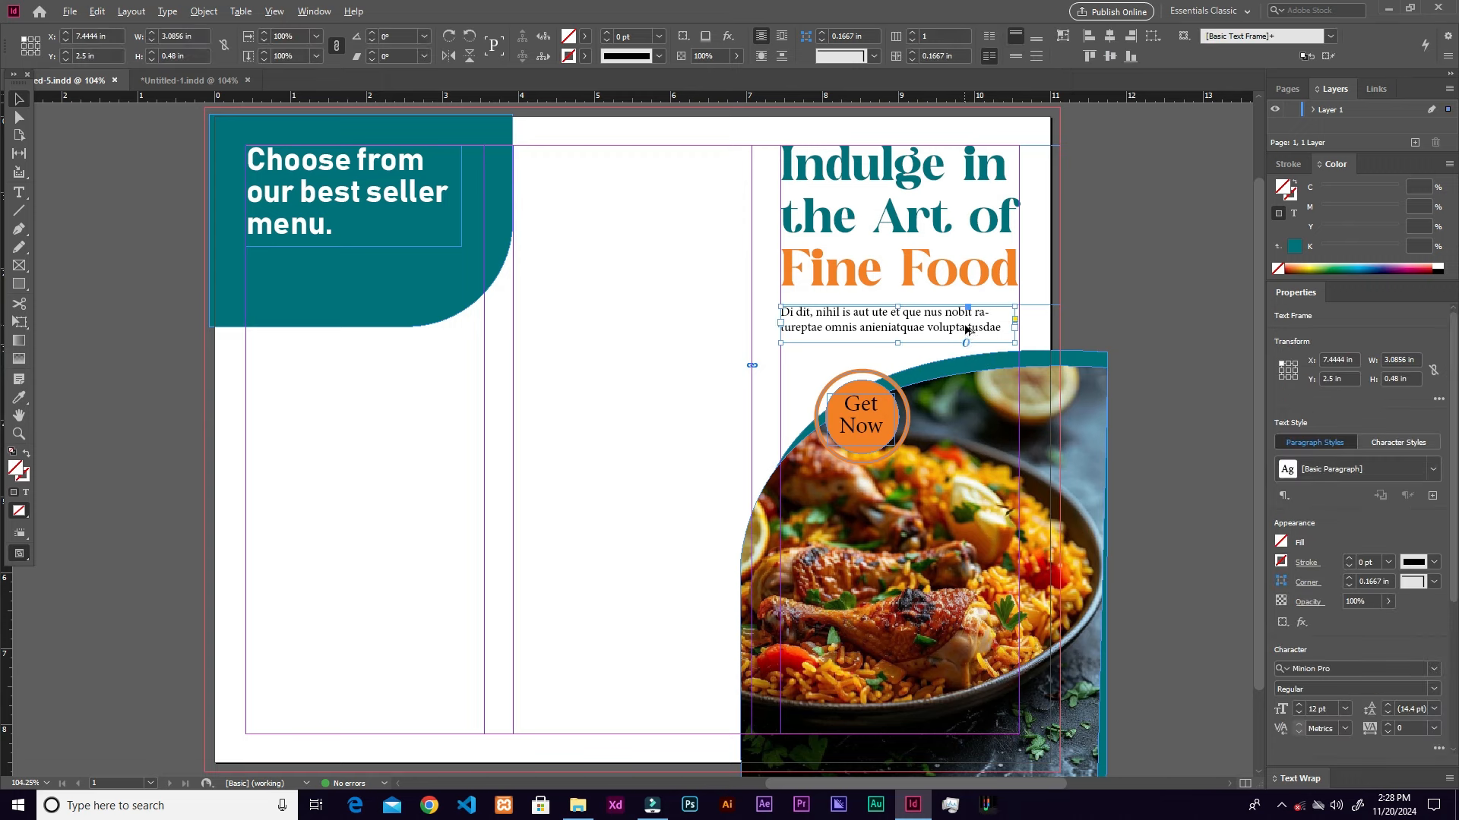
pyautogui.moveTo(967, 331); pyautogui.dragTo(433, 304)
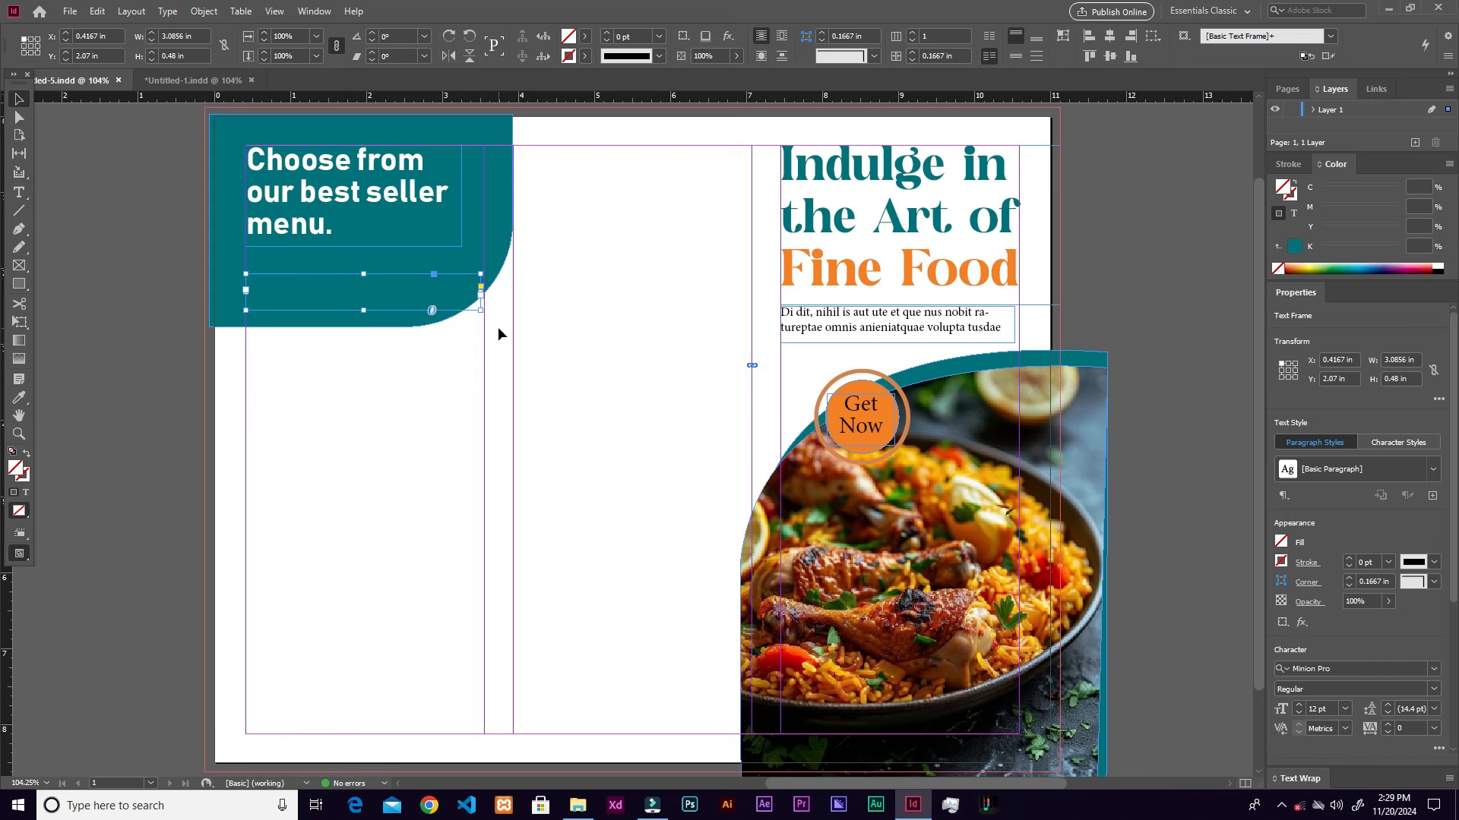
# Step: Bring the copied paragraph to front and resize its frame to about 2.8033 × 0.64 in
pyautogui.hotkey('ctrl', 'shift', ']')
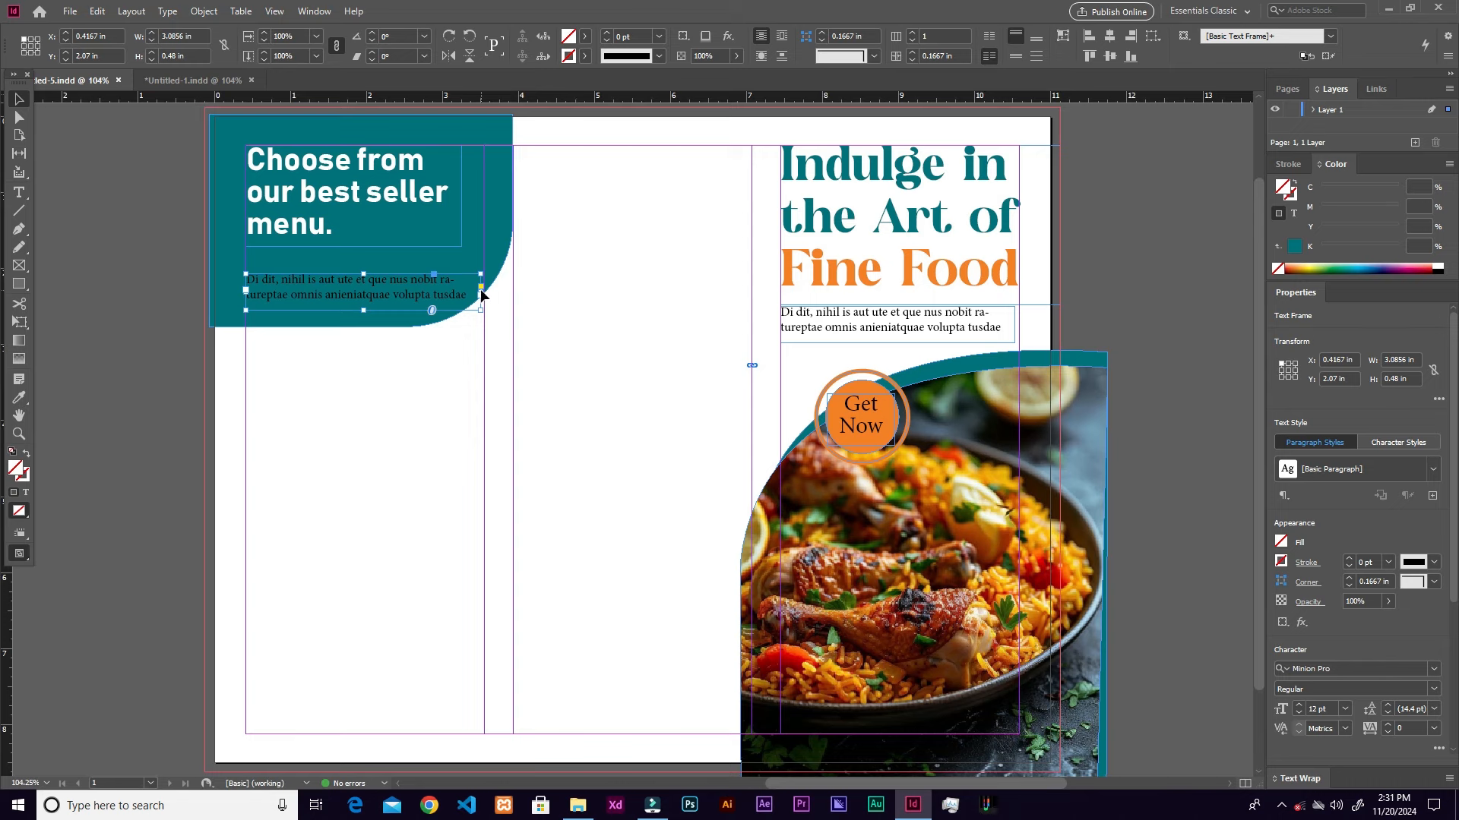
pyautogui.moveTo(481, 290); pyautogui.dragTo(459, 291)
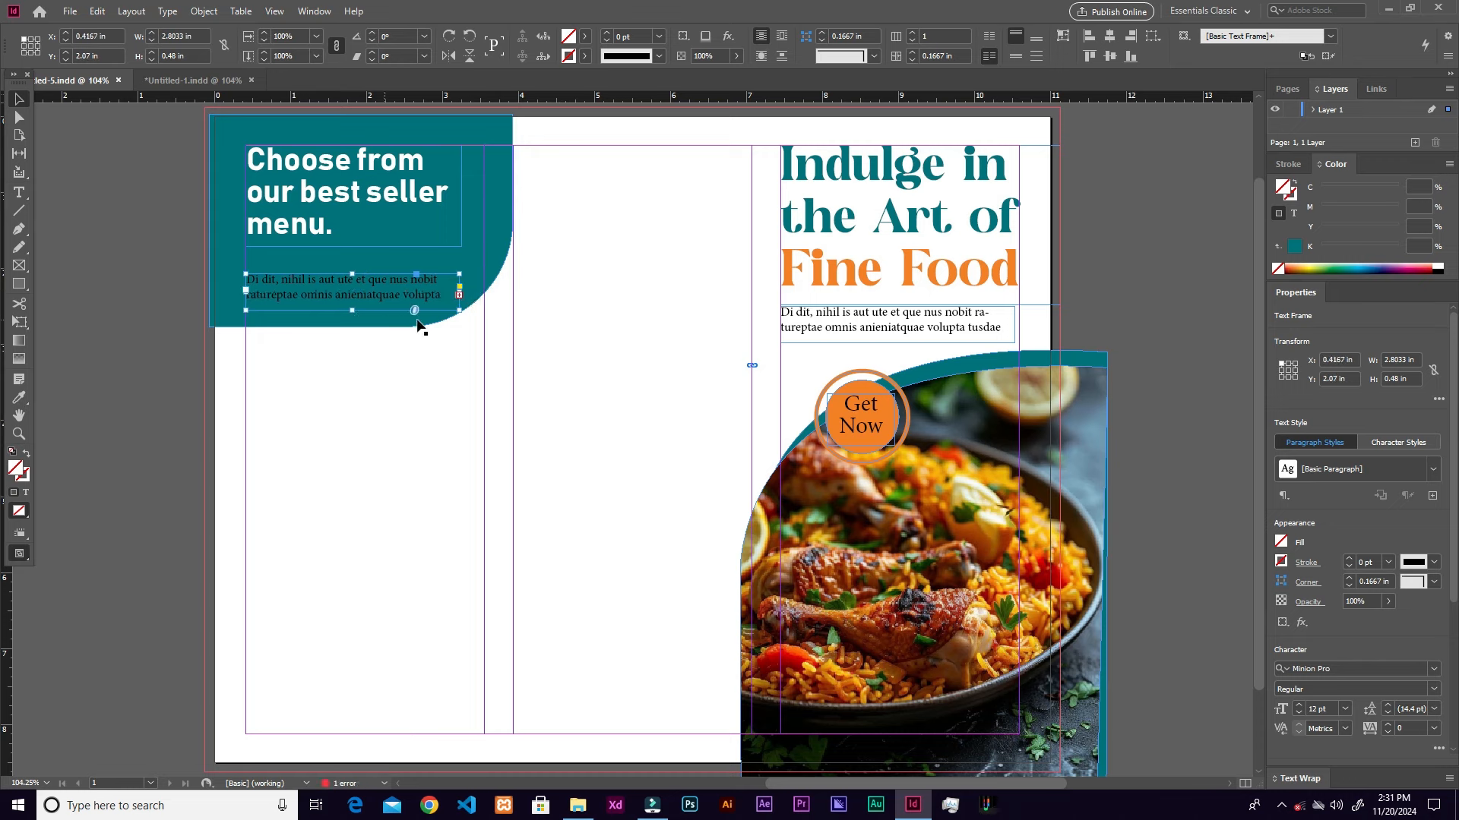
pyautogui.hotkey('ctrl', '=')
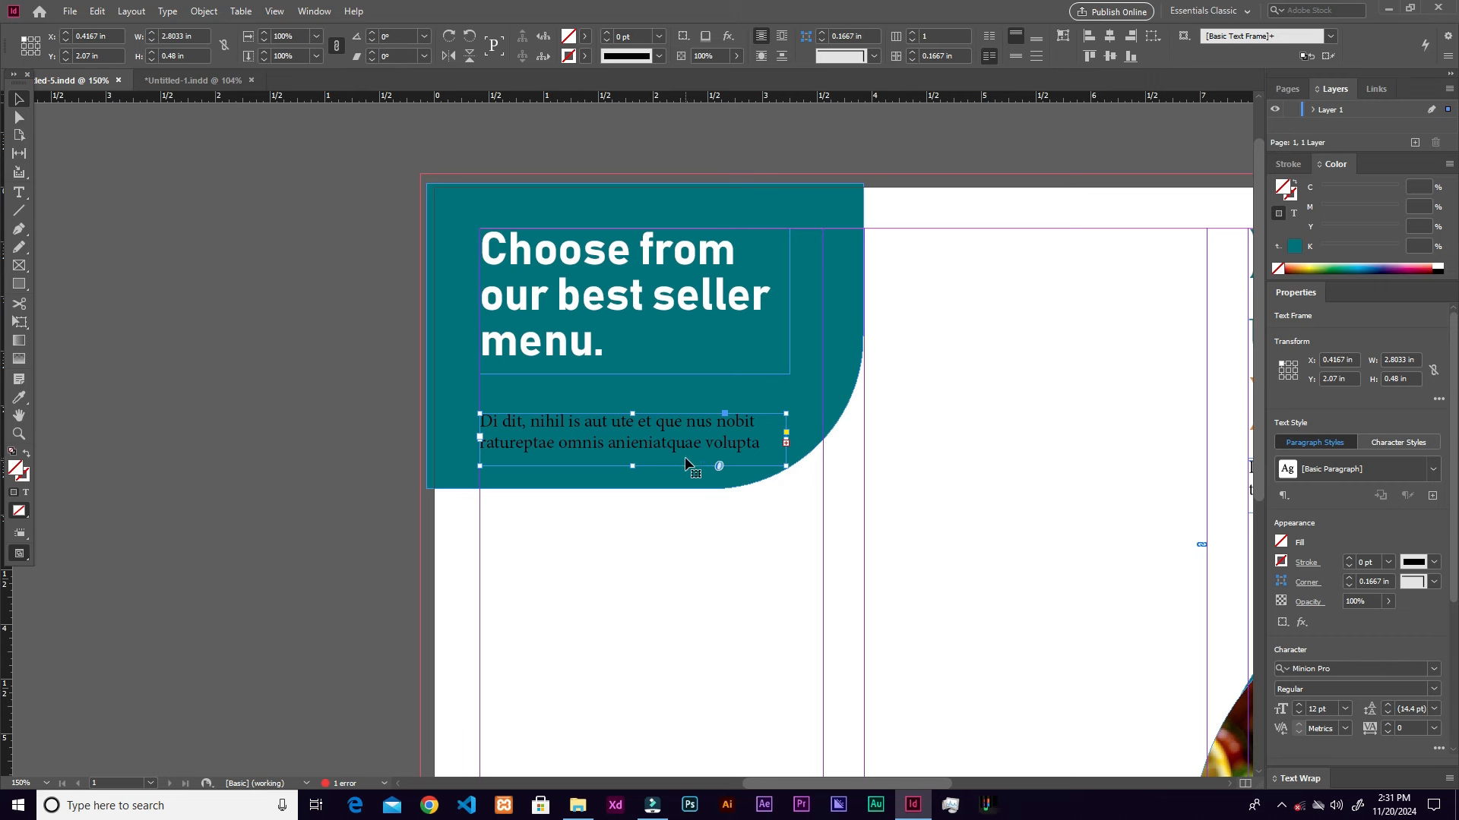
pyautogui.moveTo(634, 463); pyautogui.dragTo(639, 497)
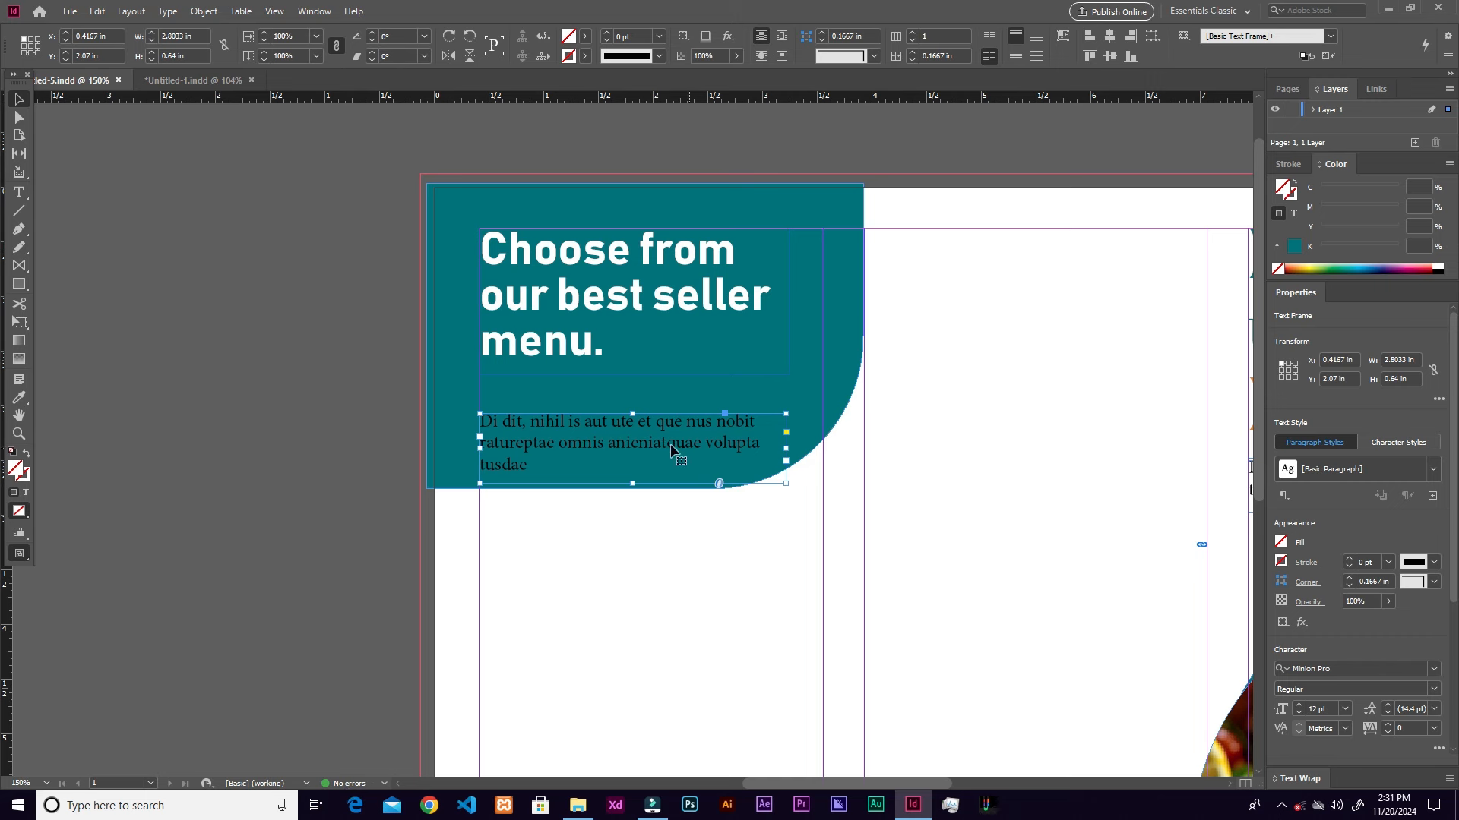
# Step: Make the paragraph's text white using the [Paper] swatch
pyautogui.doubleClick(737, 458)
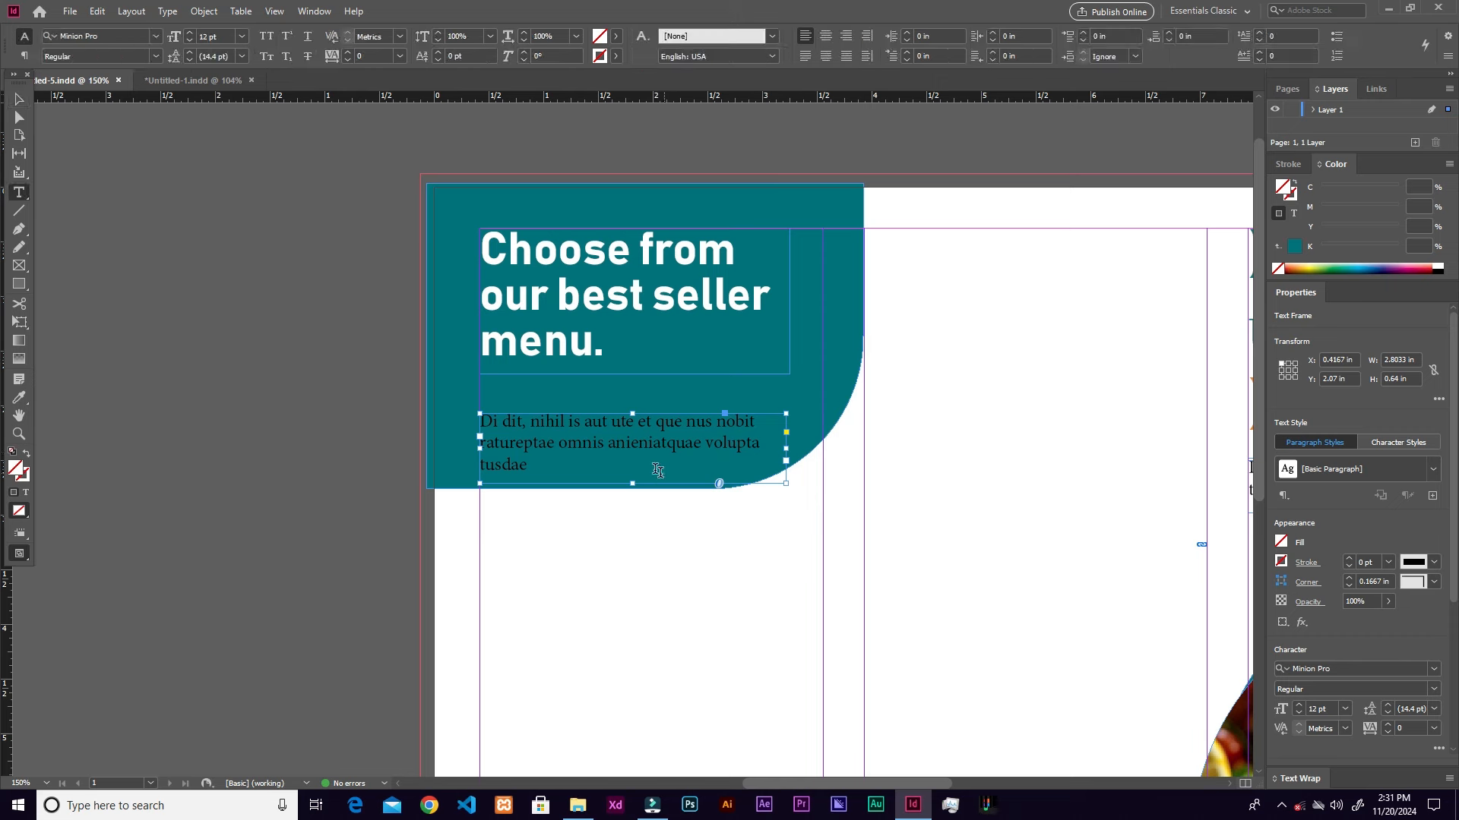
pyautogui.moveTo(657, 471); pyautogui.dragTo(421, 390)
pyautogui.click(611, 39)
pyautogui.click(486, 116)
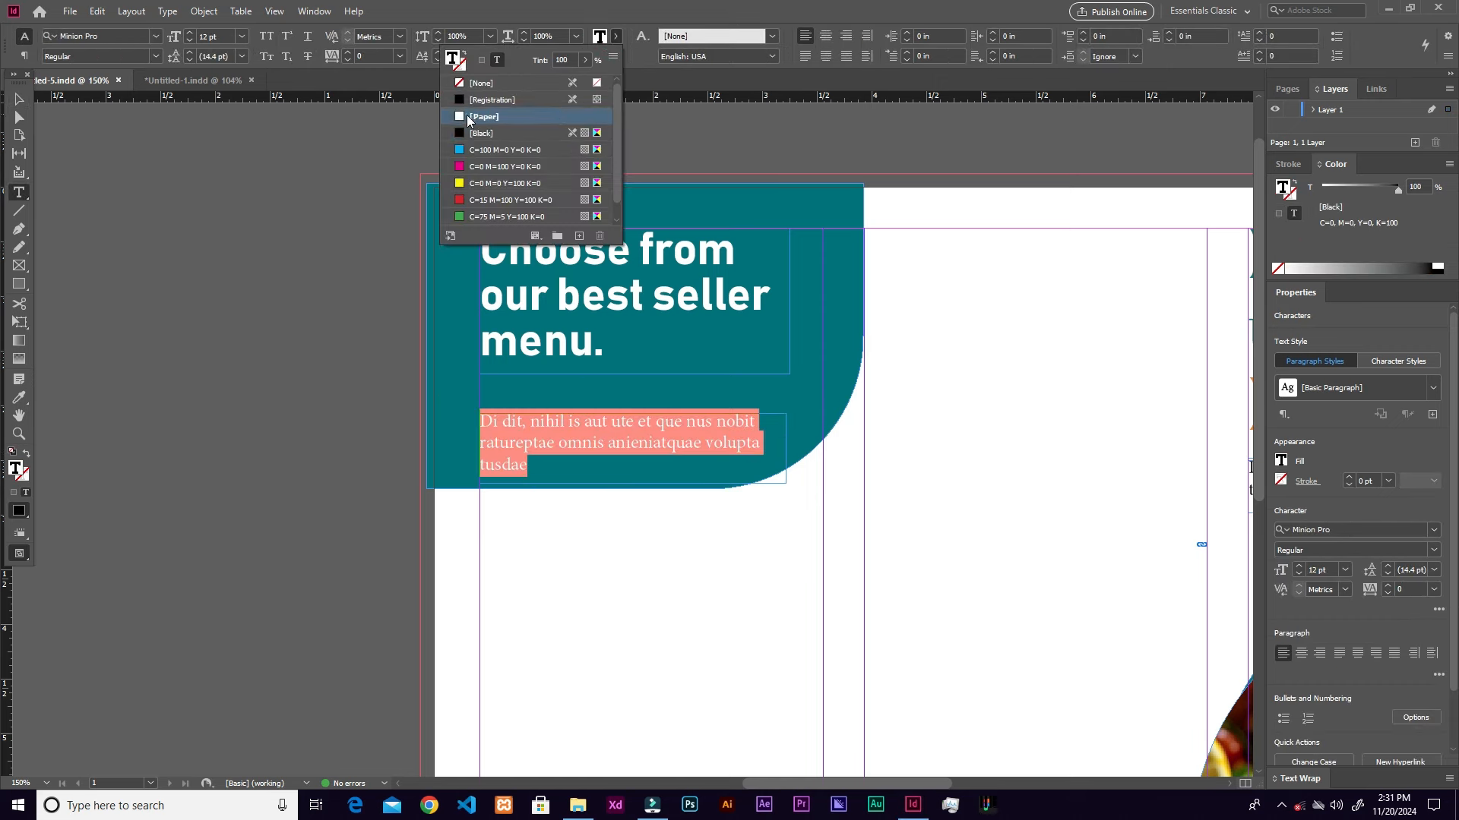
pyautogui.click(19, 98)
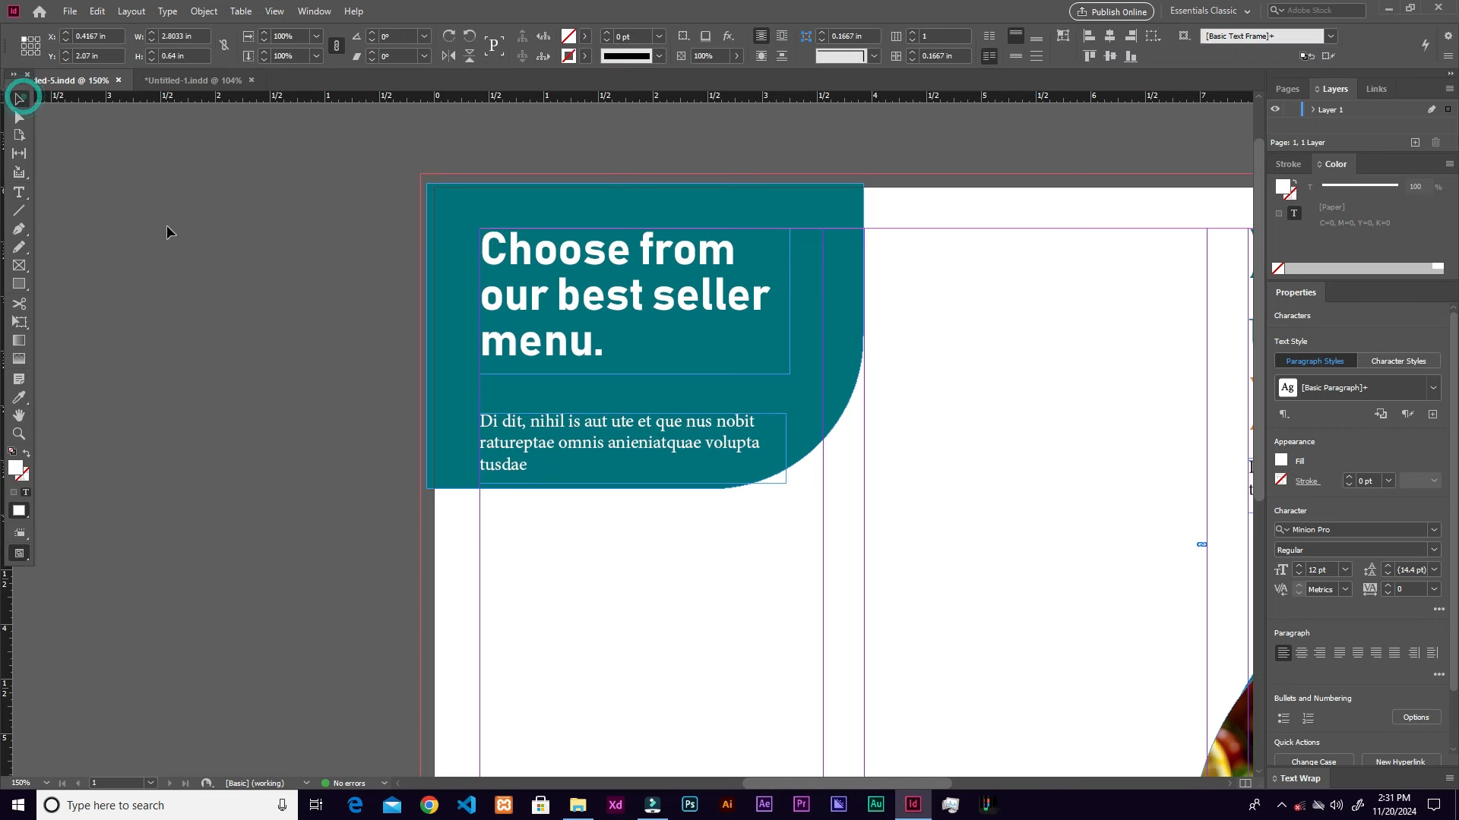
pyautogui.click(793, 458)
pyautogui.click(20, 285)
pyautogui.rightClick(23, 290)
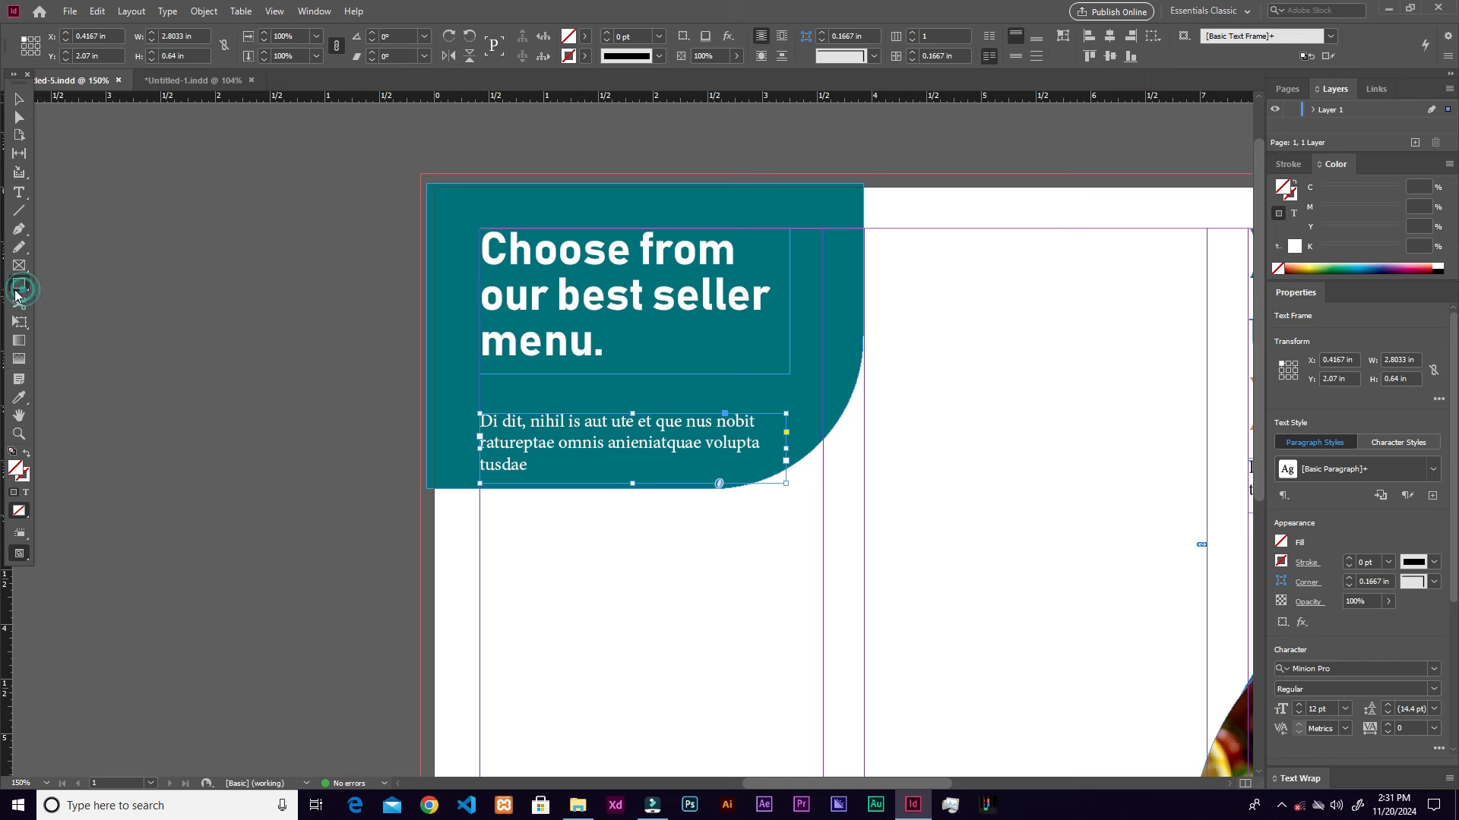
# Step: Draw a thin bar under the heading with no stroke and the Fine Food orange fill
pyautogui.click(484, 378)
pyautogui.moveTo(480, 376)
pyautogui.mouseDown()
pyautogui.moveTo(631, 396)
pyautogui.moveTo(788, 393)
pyautogui.mouseUp()
pyautogui.click(585, 56)
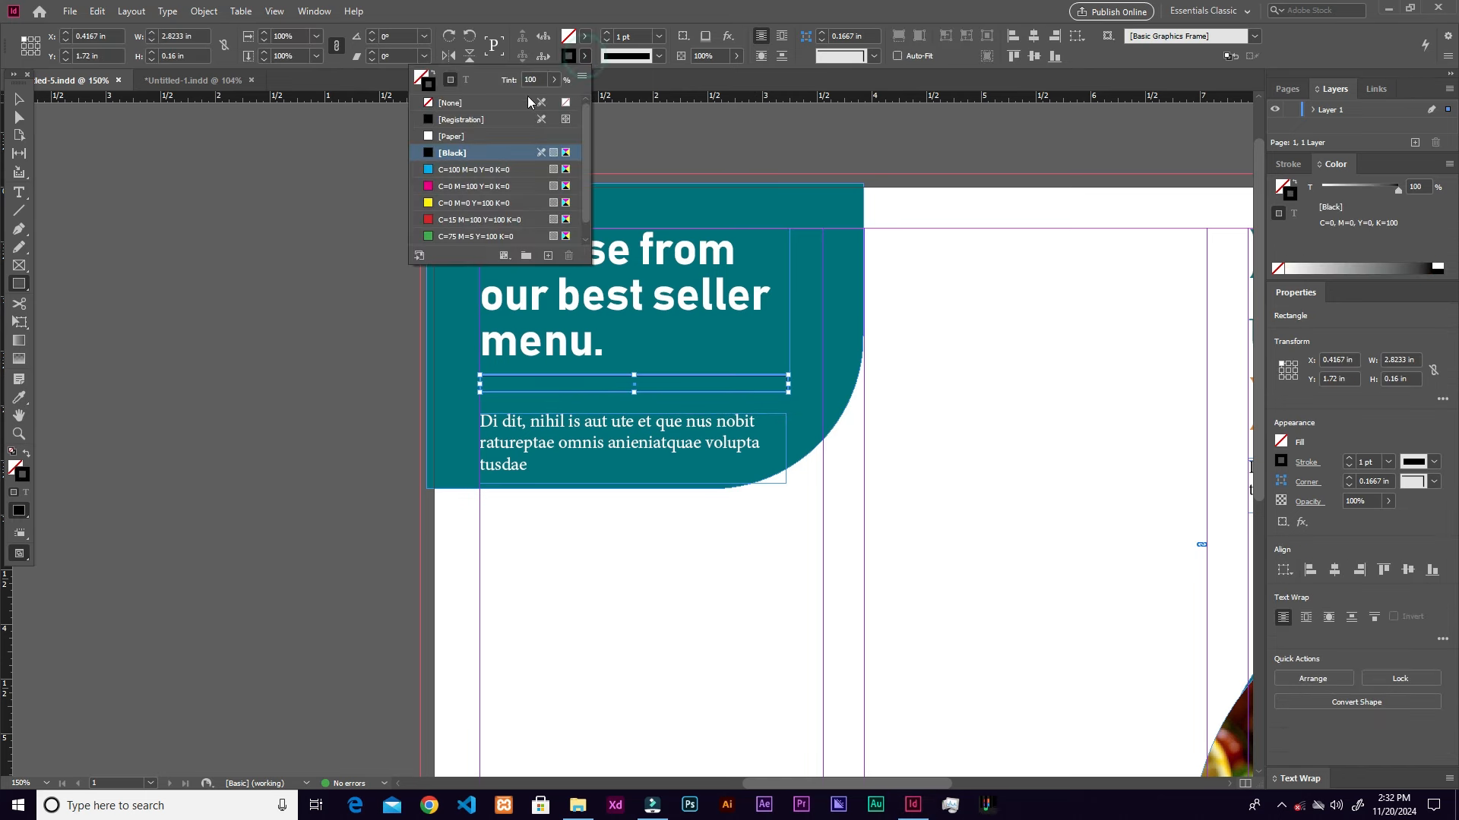
pyautogui.click(451, 103)
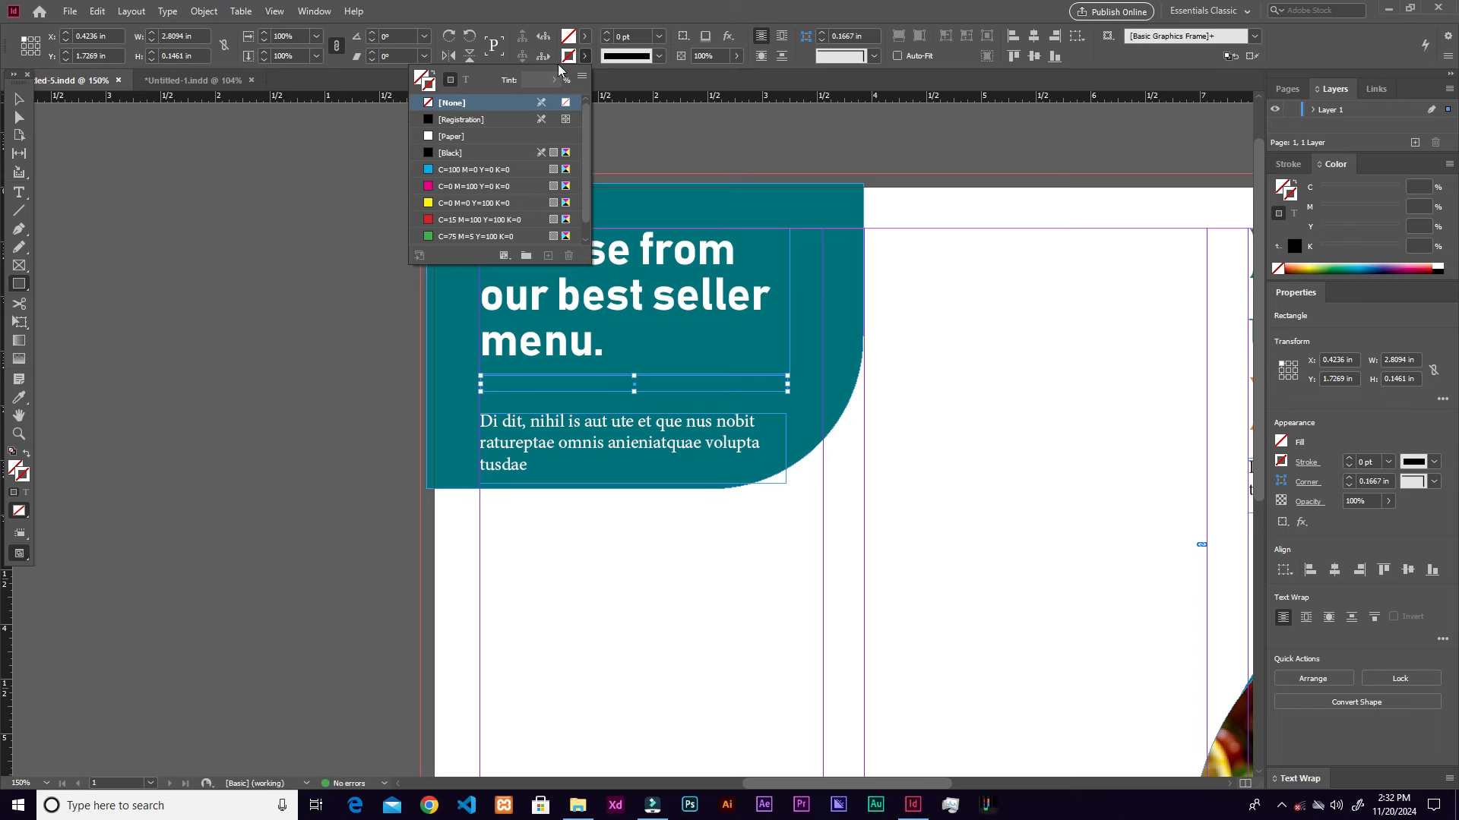
pyautogui.click(584, 36)
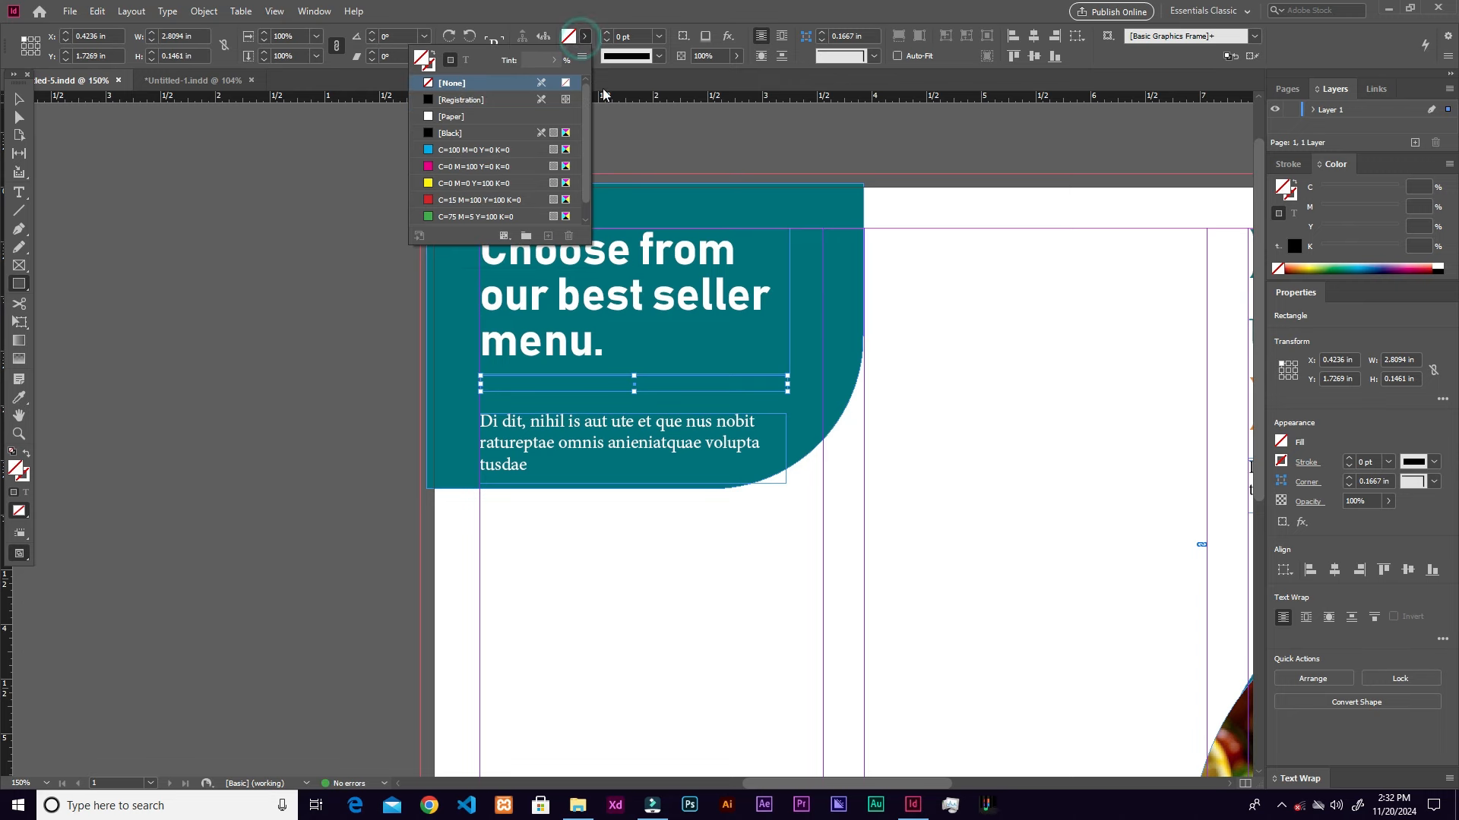
pyautogui.click(617, 79)
pyautogui.press('i')
pyautogui.hotkey('ctrl', '-')
pyautogui.hotkey('ctrl', '-')
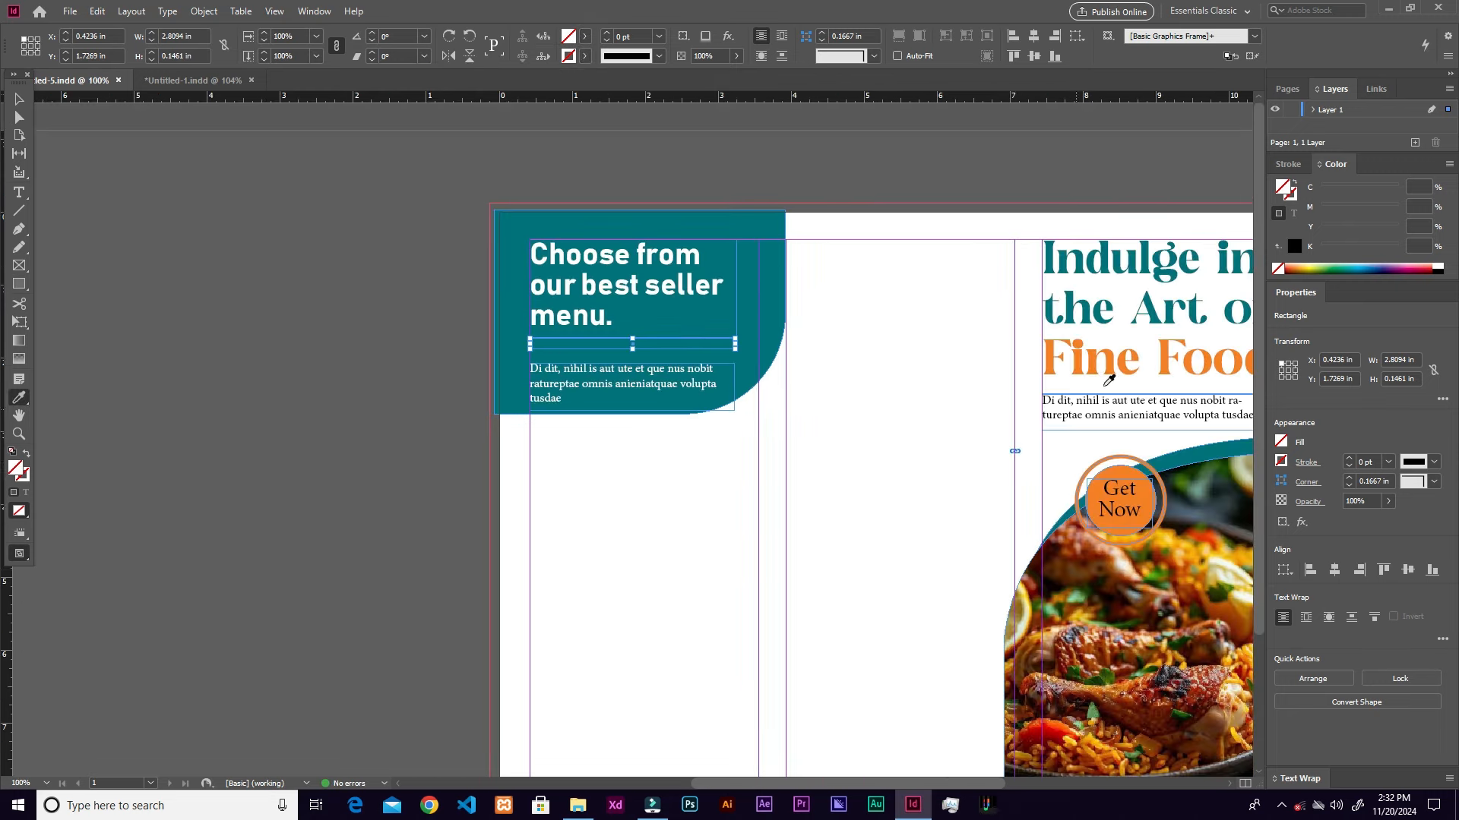
pyautogui.click(1098, 361)
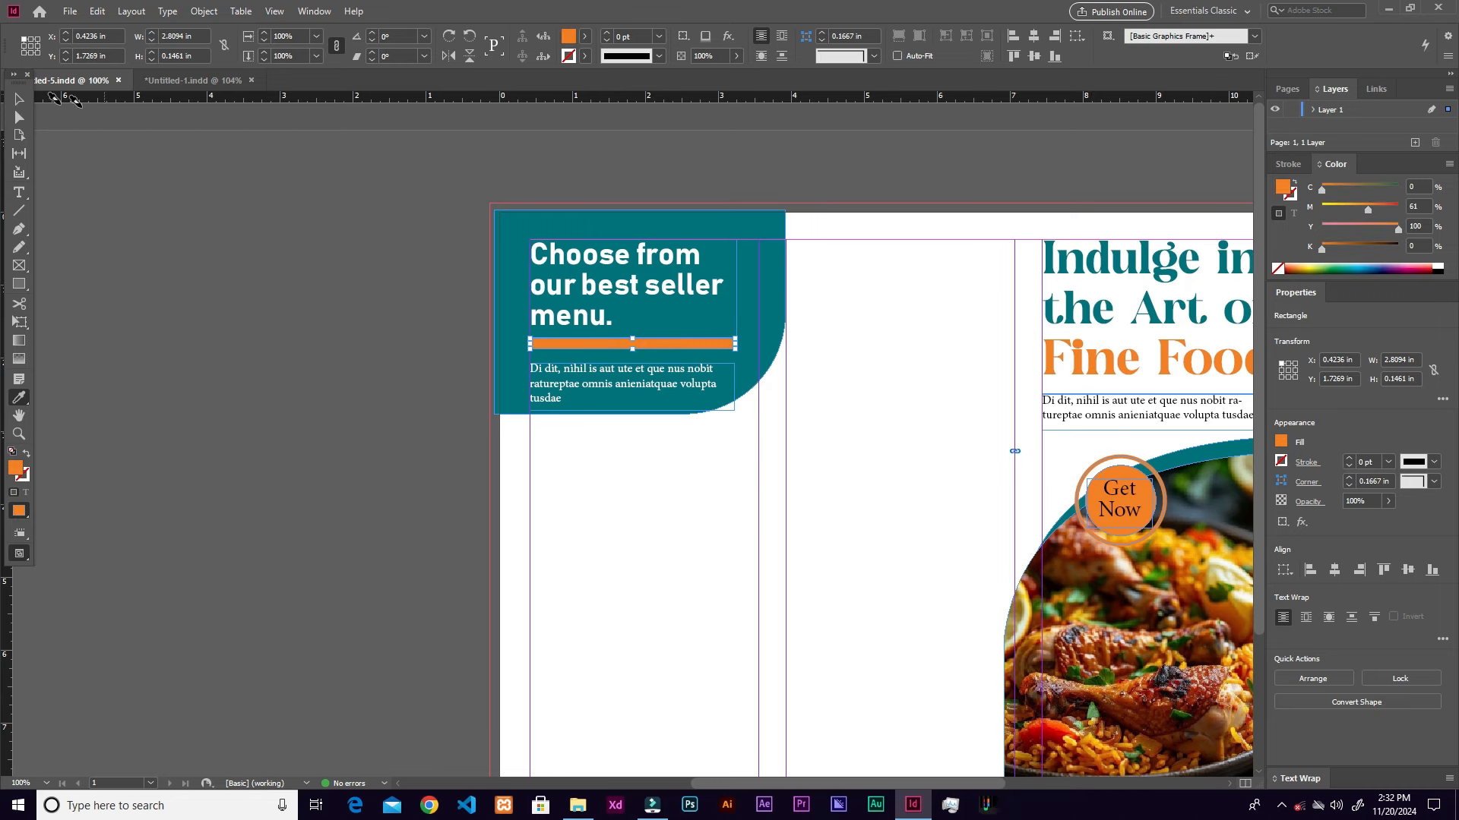
# Step: Shorten the orange bar and move the white paragraph just below it
pyautogui.press('v')
pyautogui.hotkey('ctrl', '0')
pyautogui.hotkey('ctrl', '=')
pyautogui.hotkey('ctrl', '=')
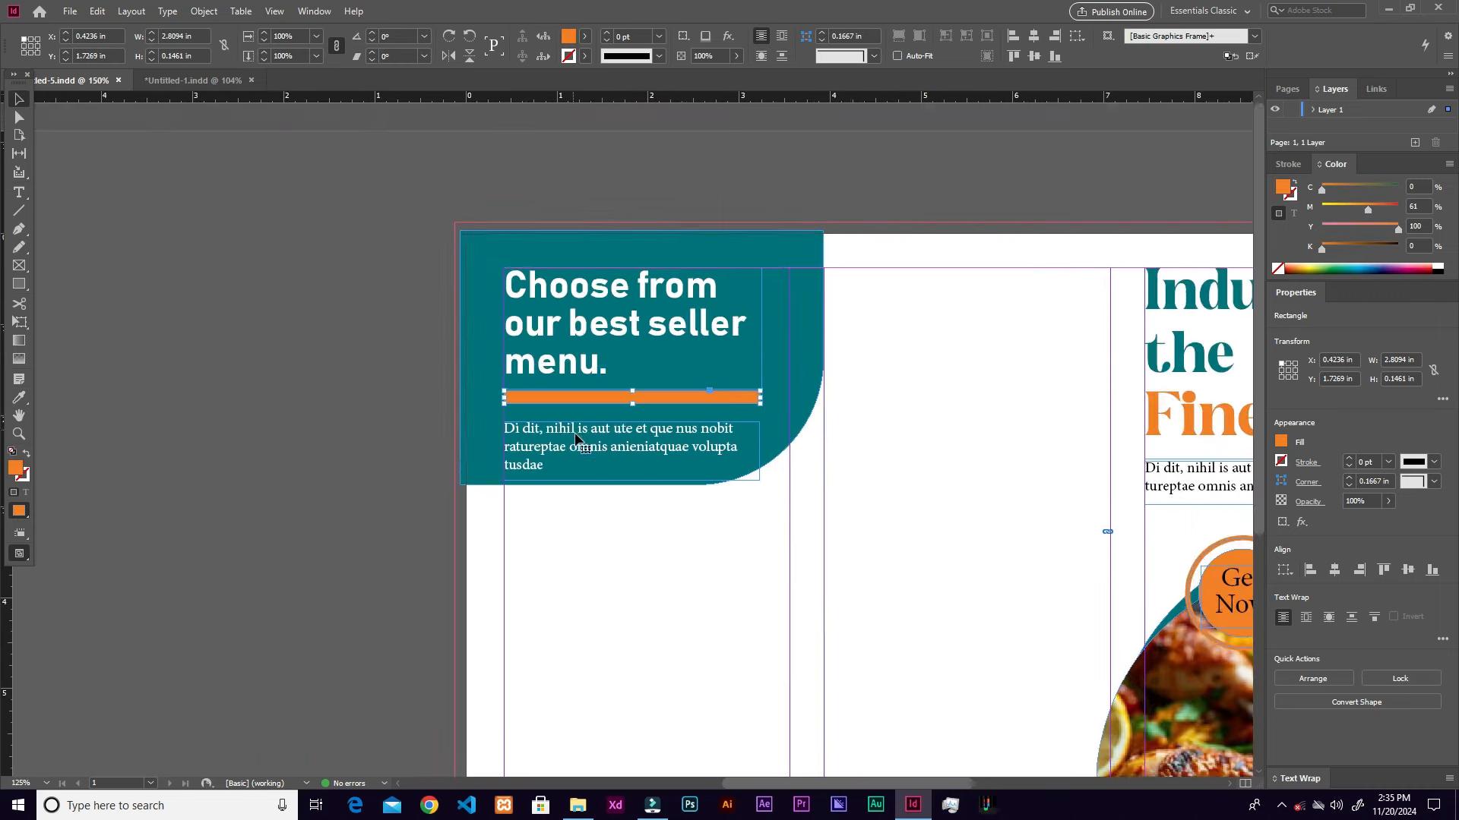
pyautogui.moveTo(787, 442); pyautogui.dragTo(718, 443)
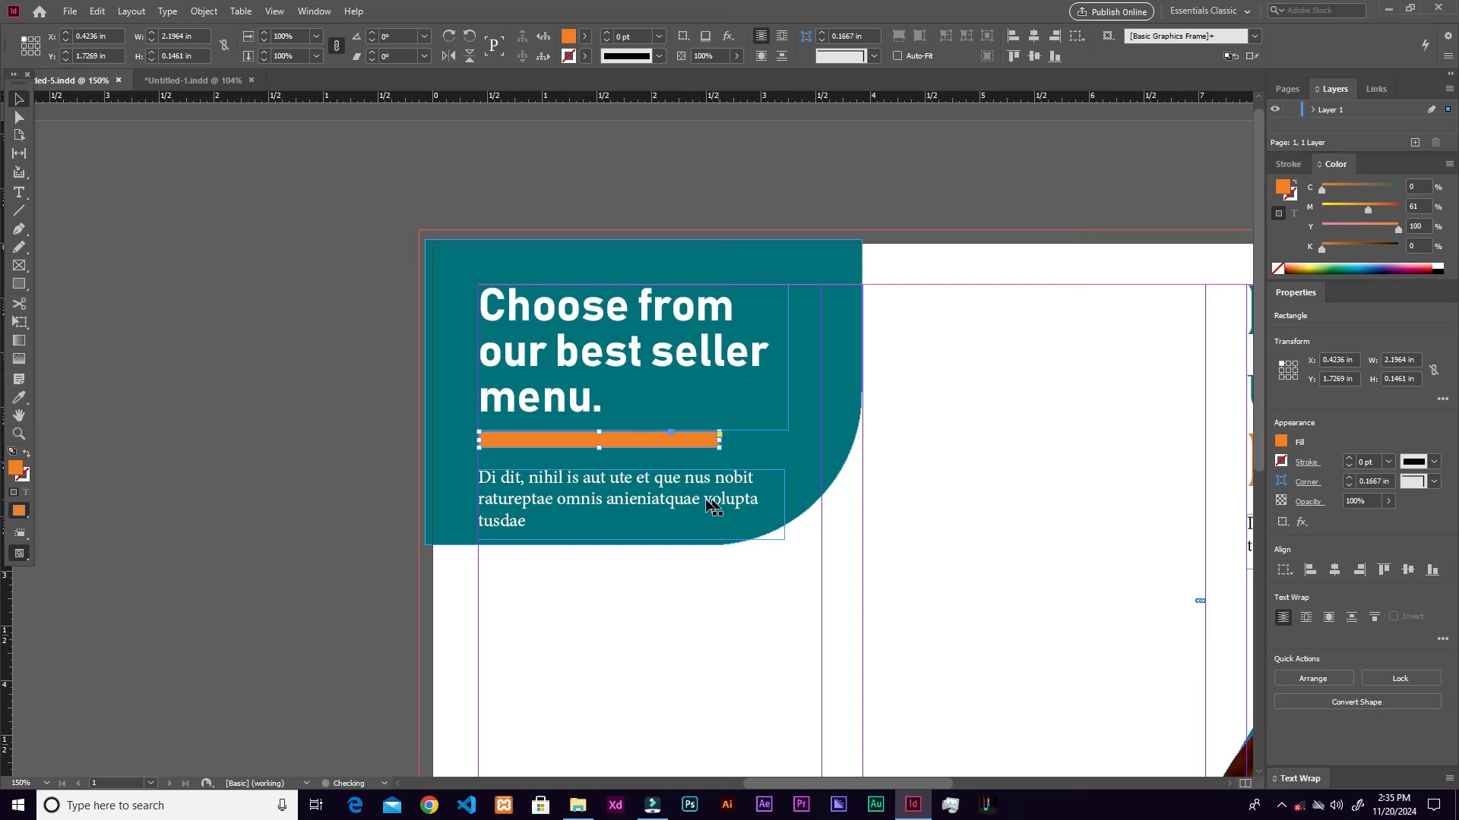
pyautogui.moveTo(661, 481); pyautogui.dragTo(666, 502)
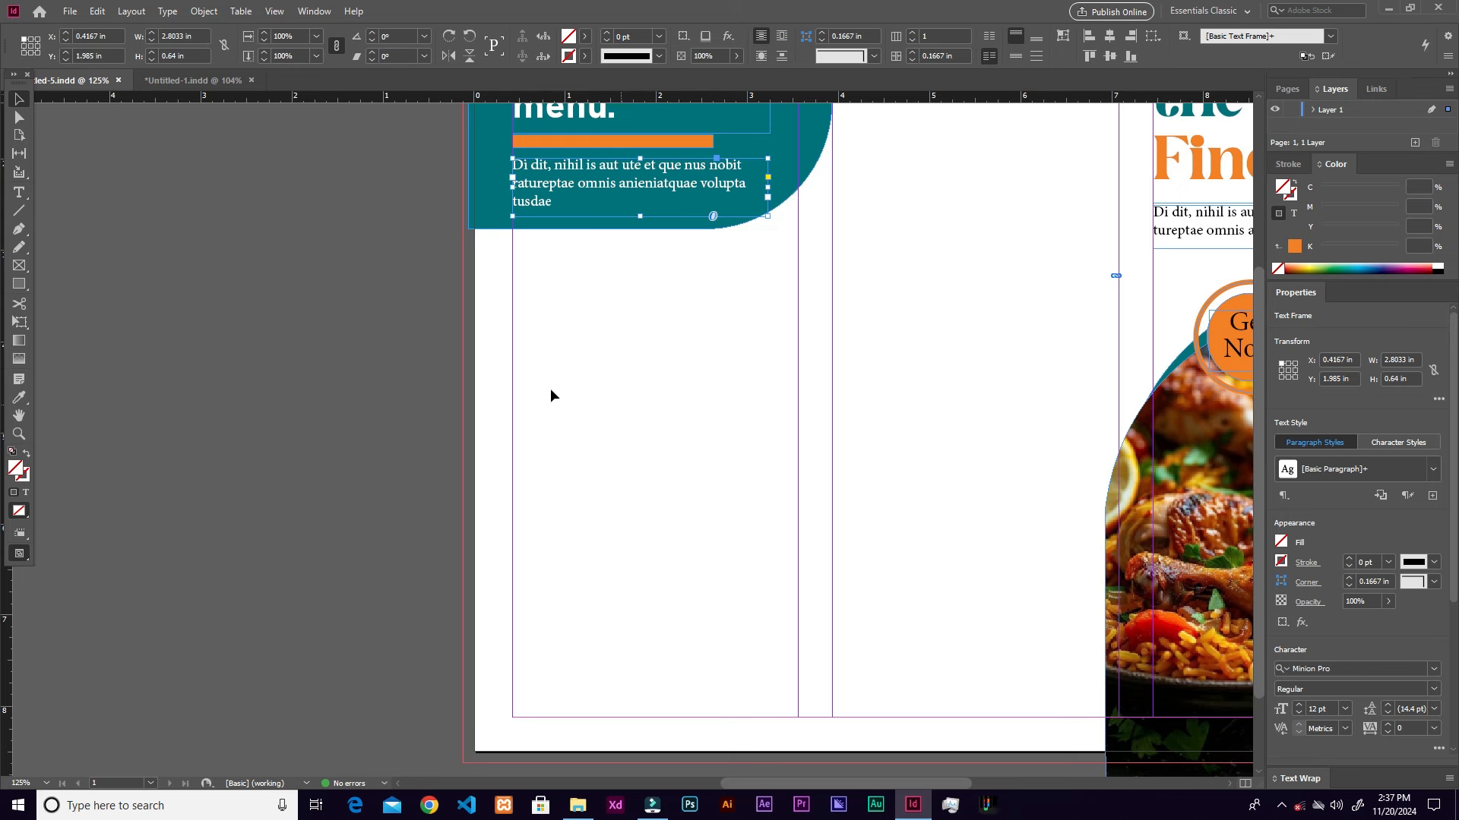
# Step: Draw a Rectangle Frame grid below the teal panel, adjusting it to 3 × 3 square frames
pyautogui.click(19, 267)
pyautogui.moveTo(514, 278); pyautogui.dragTo(871, 567)
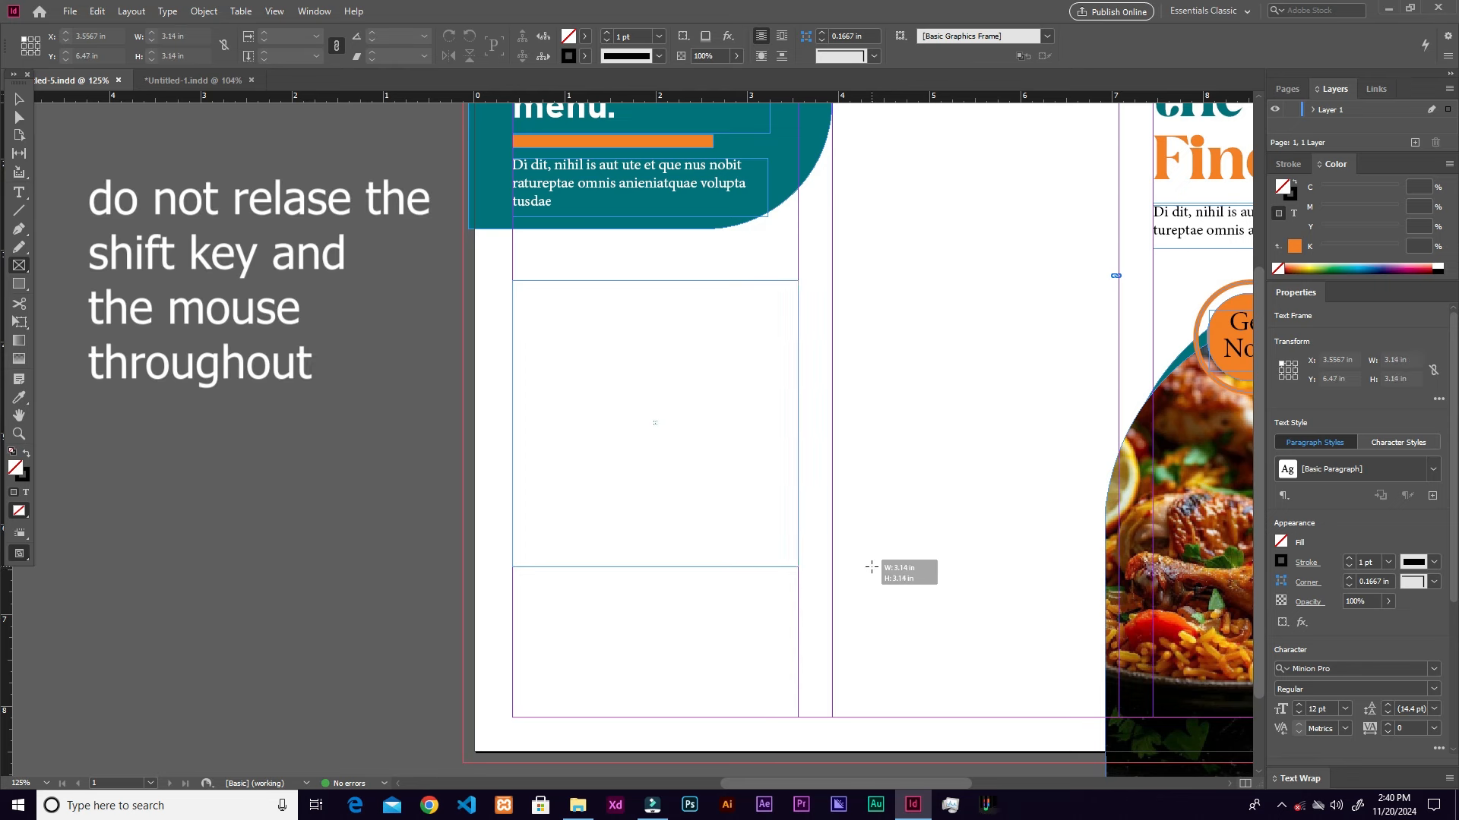
pyautogui.moveTo(872, 567); pyautogui.dragTo(872, 566)
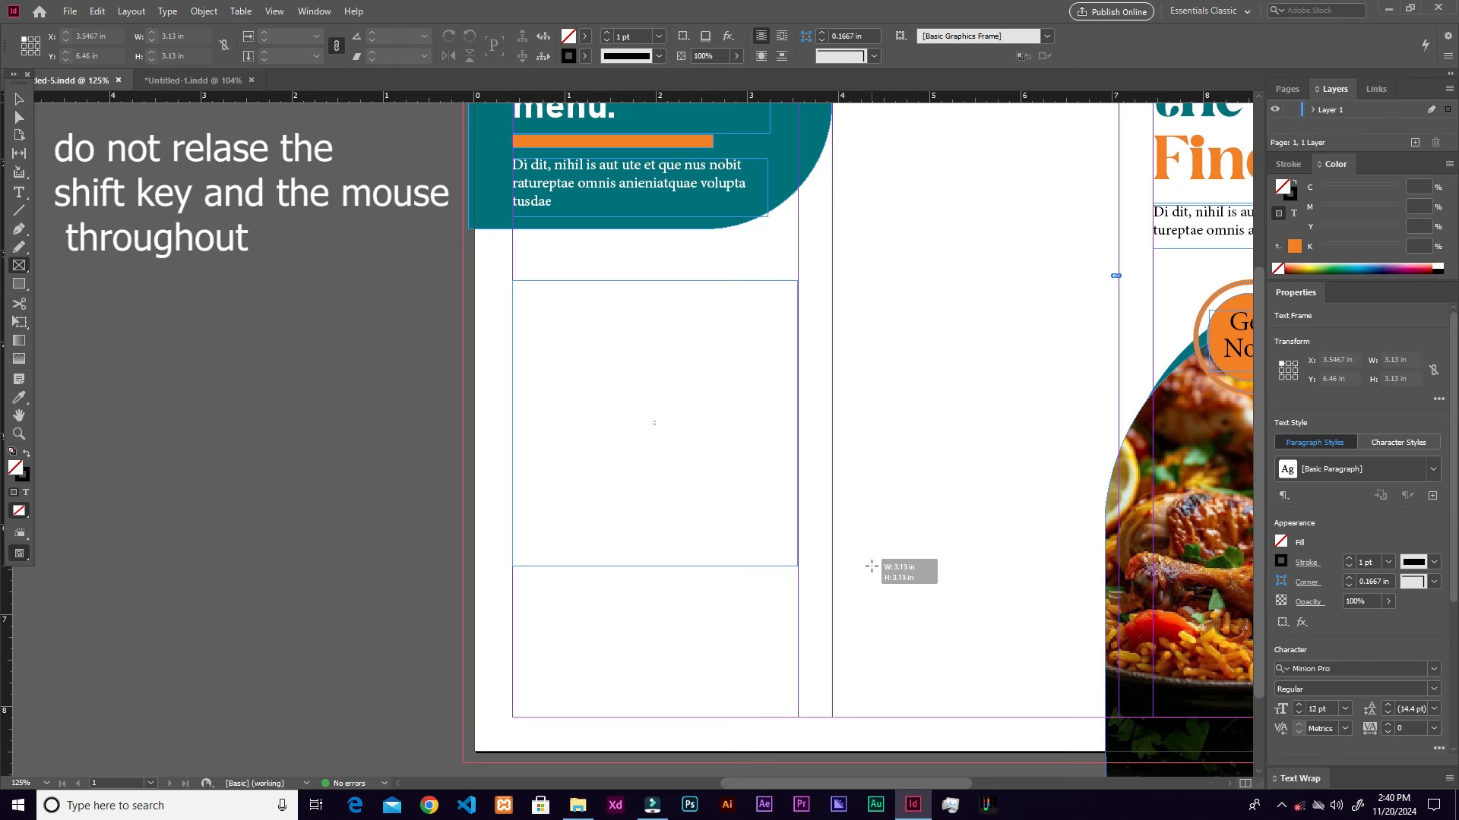
pyautogui.press('Up')
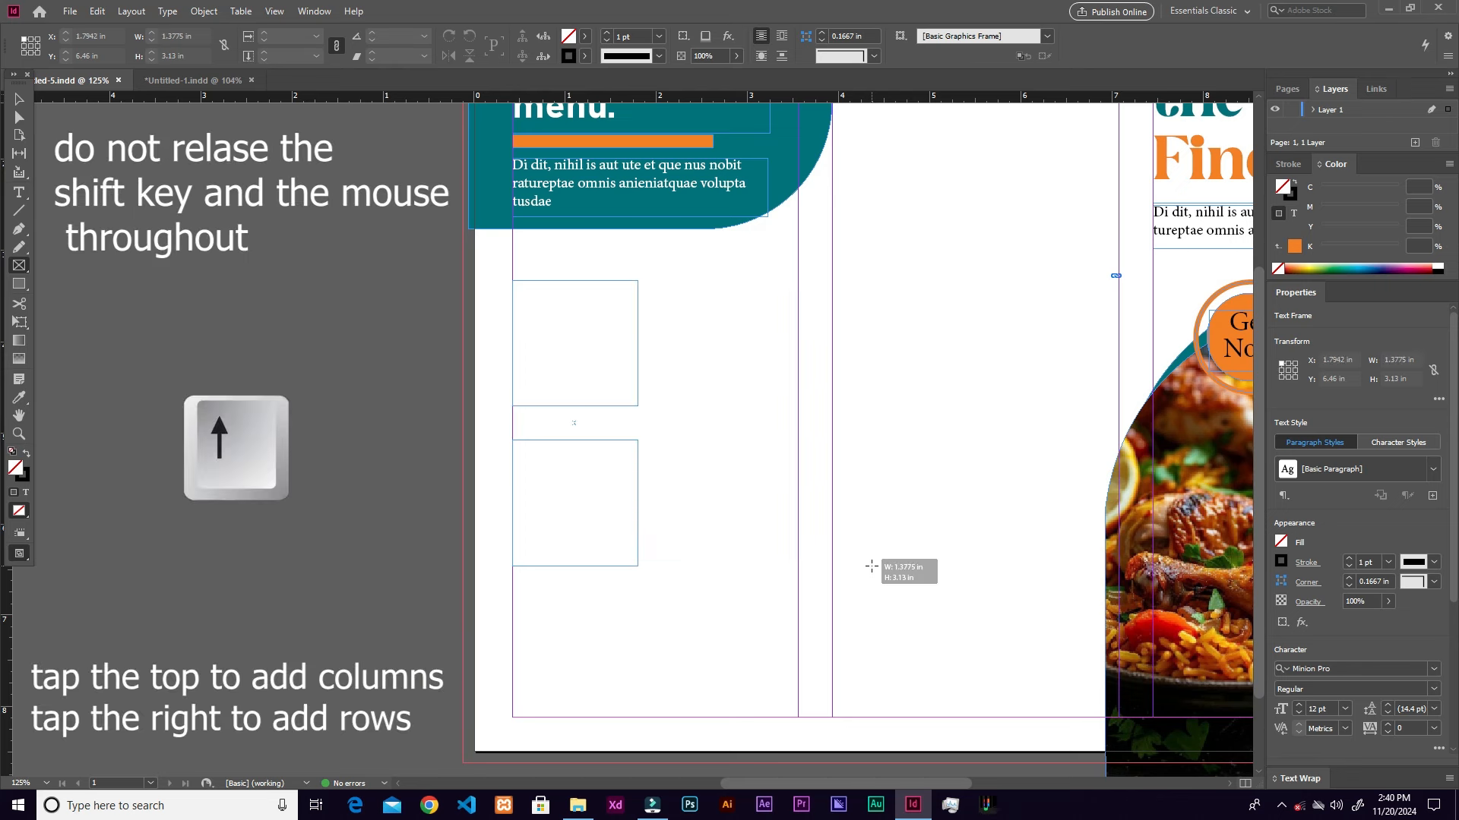
pyautogui.press('Right')
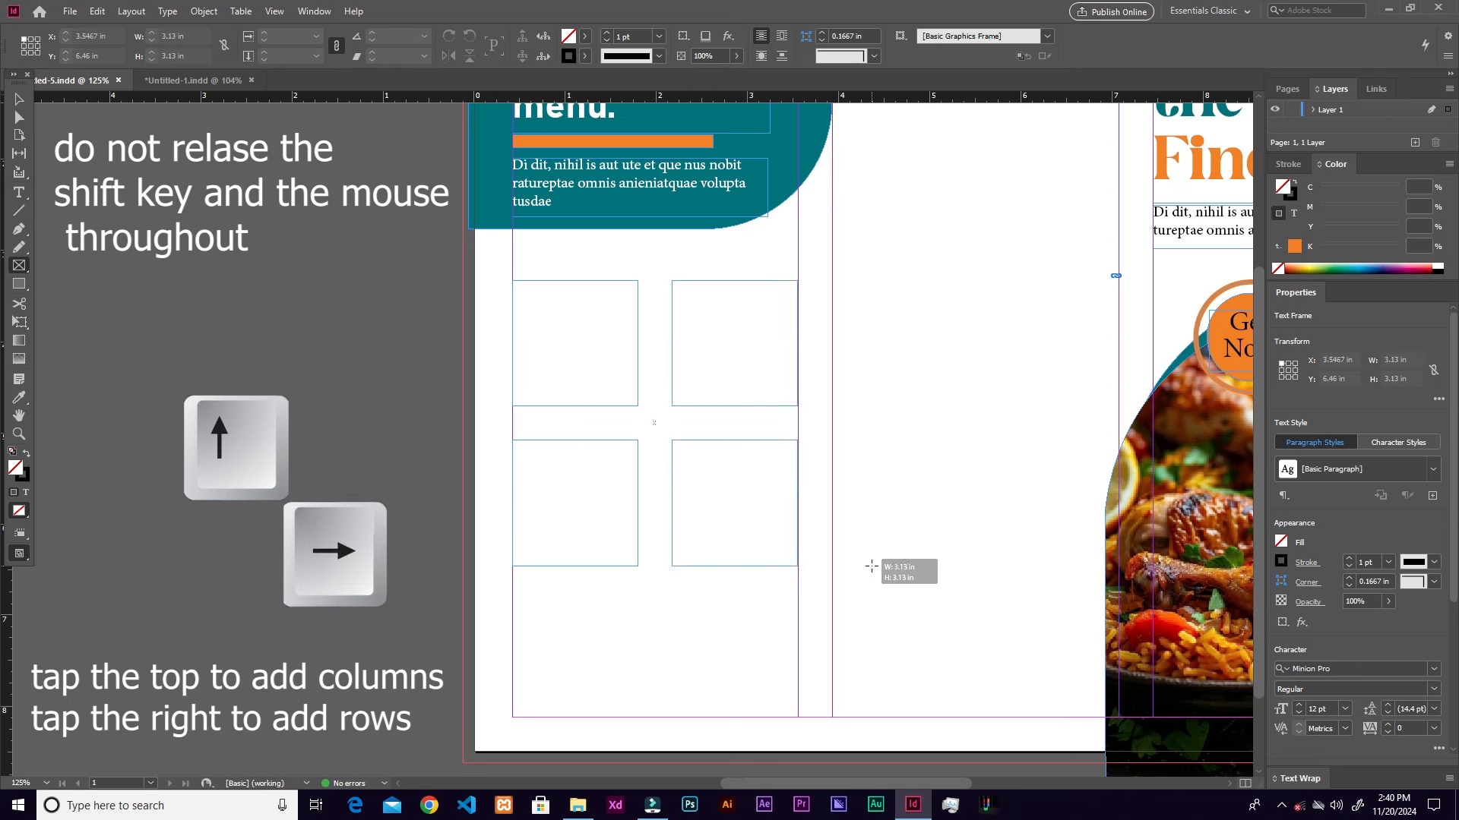
pyautogui.moveTo(872, 566); pyautogui.dragTo(871, 567)
pyautogui.press('Up')
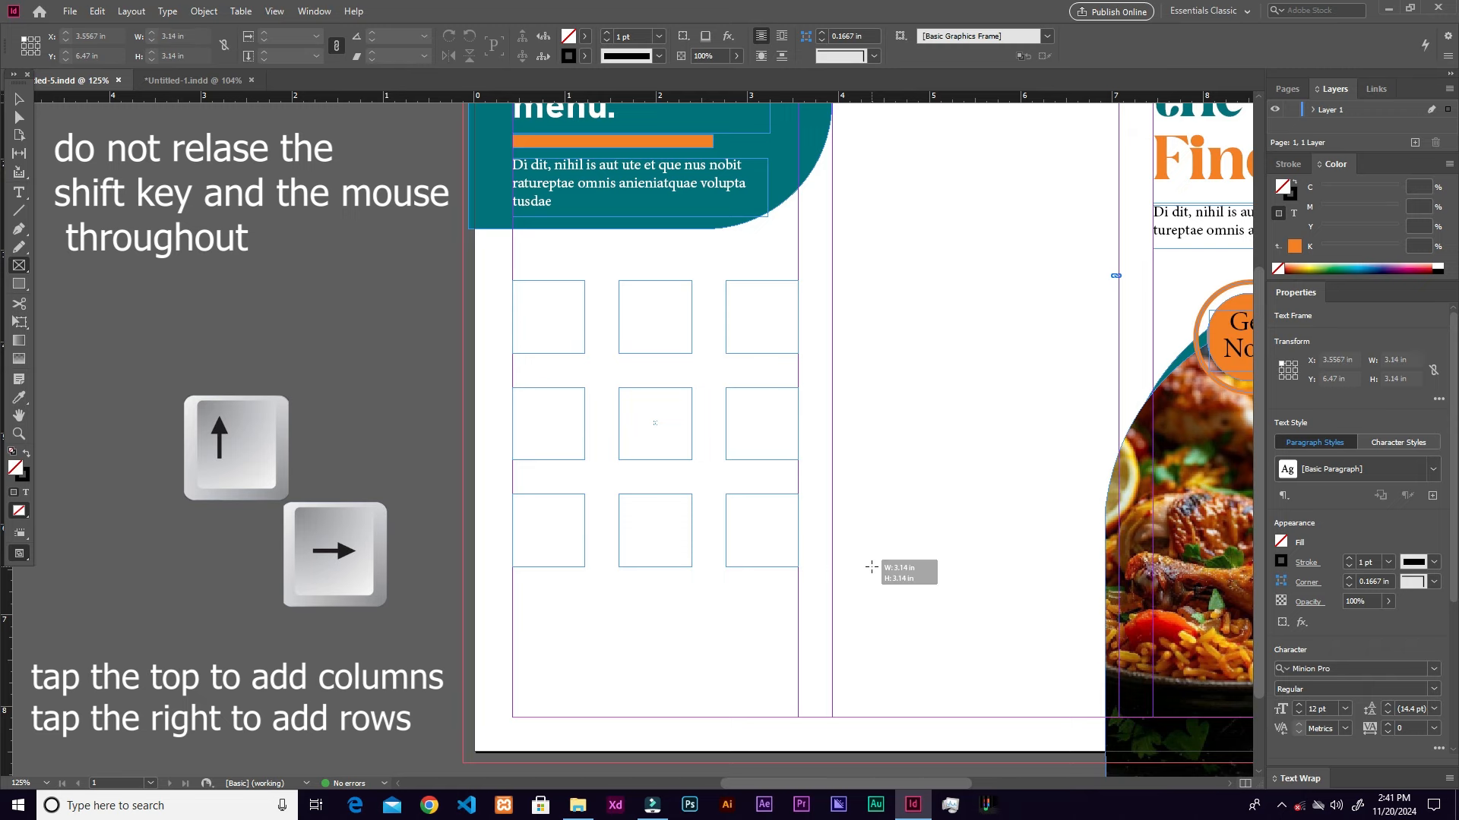
pyautogui.press('Up')
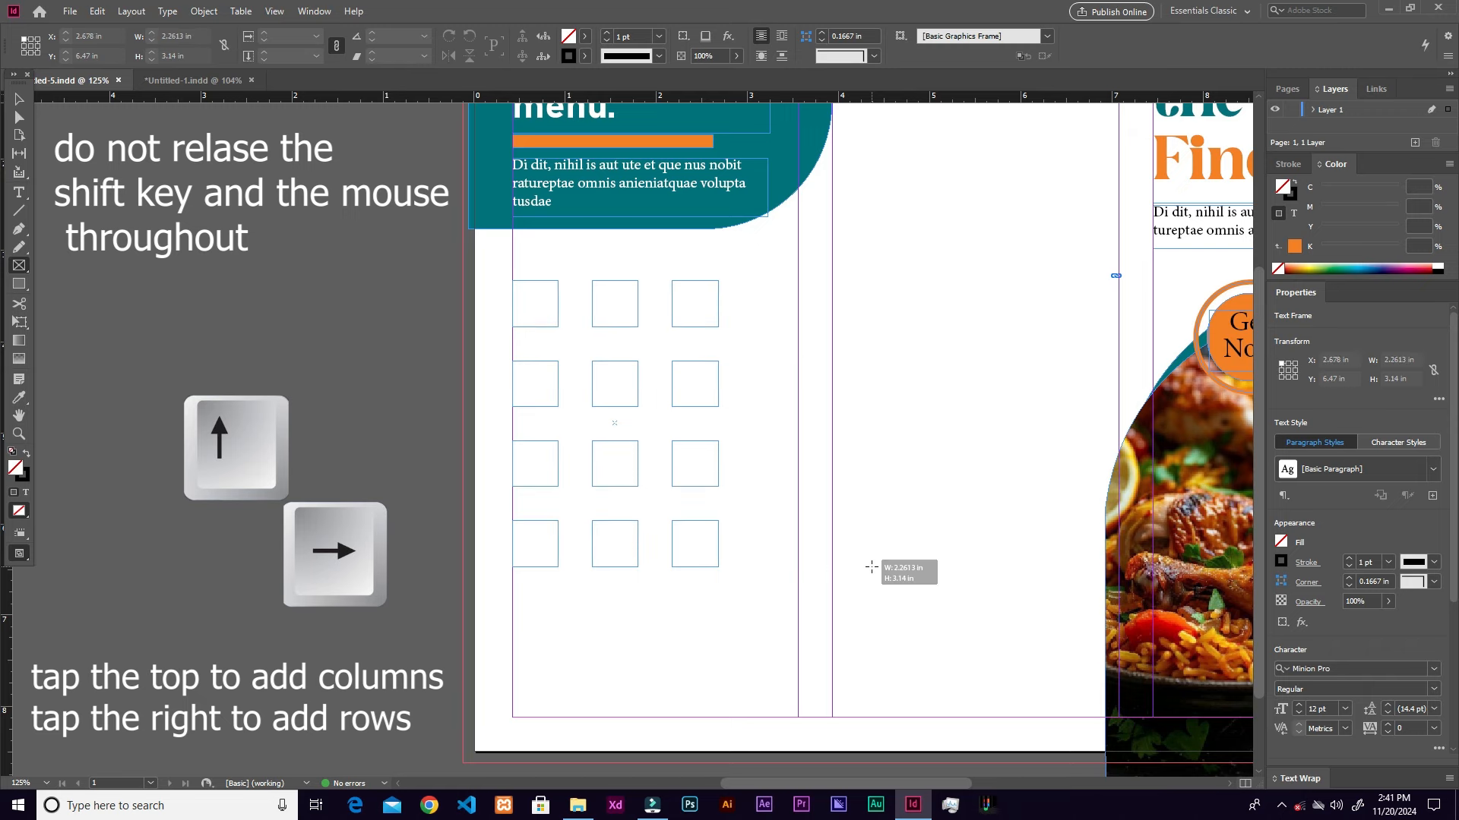
pyautogui.press('Right')
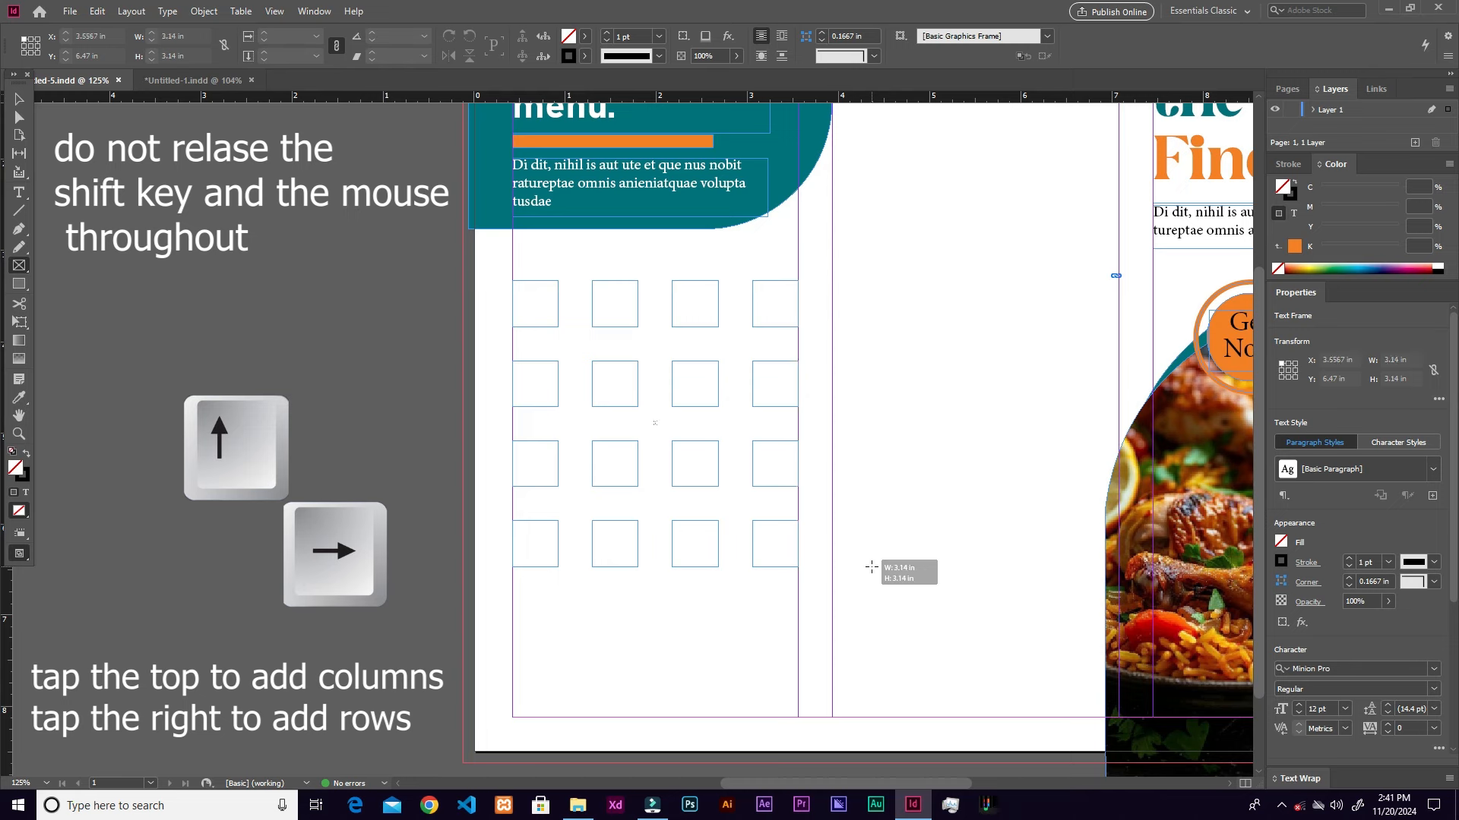
pyautogui.press('Down')
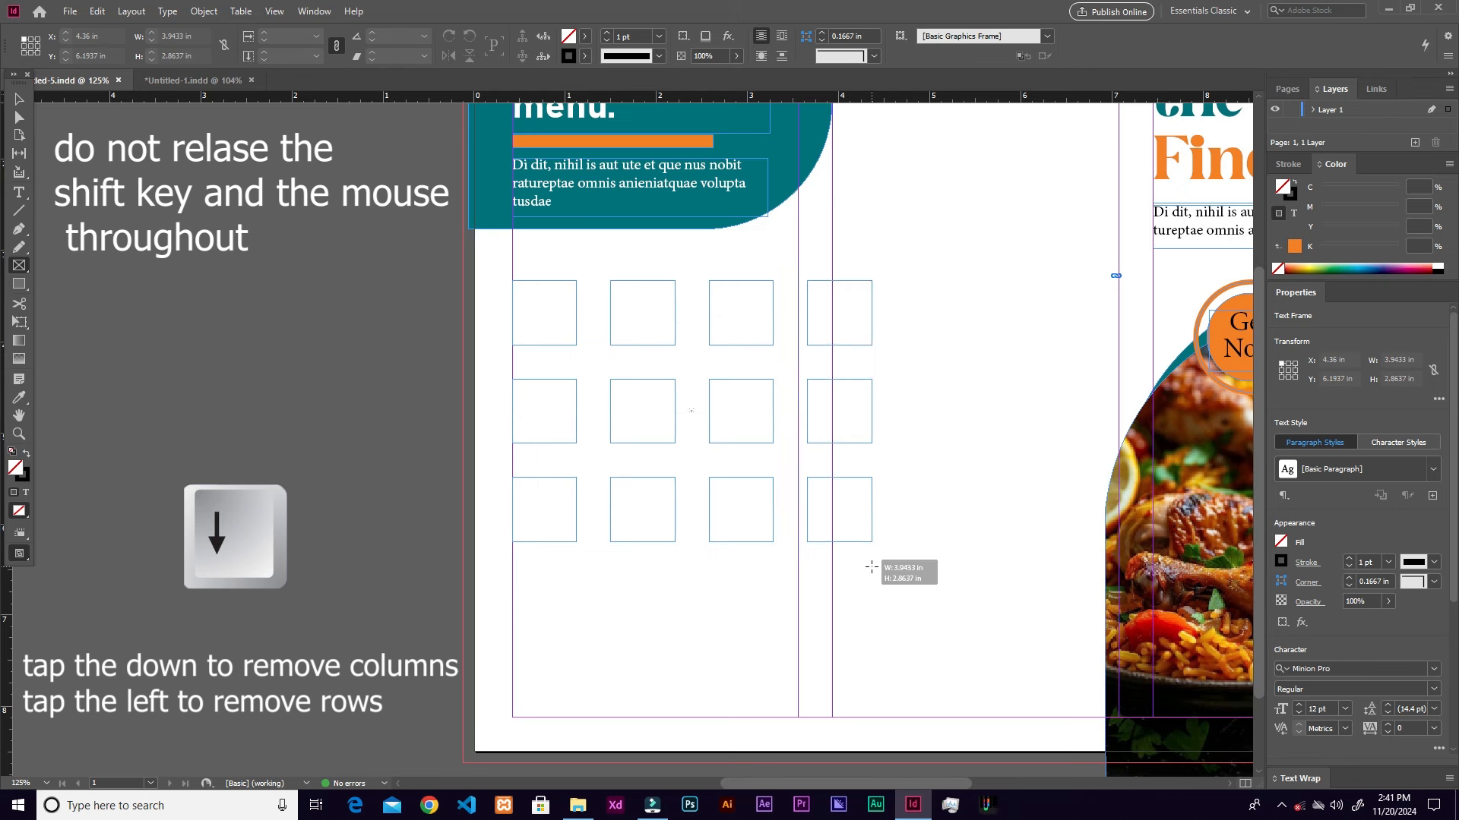
pyautogui.press('Left')
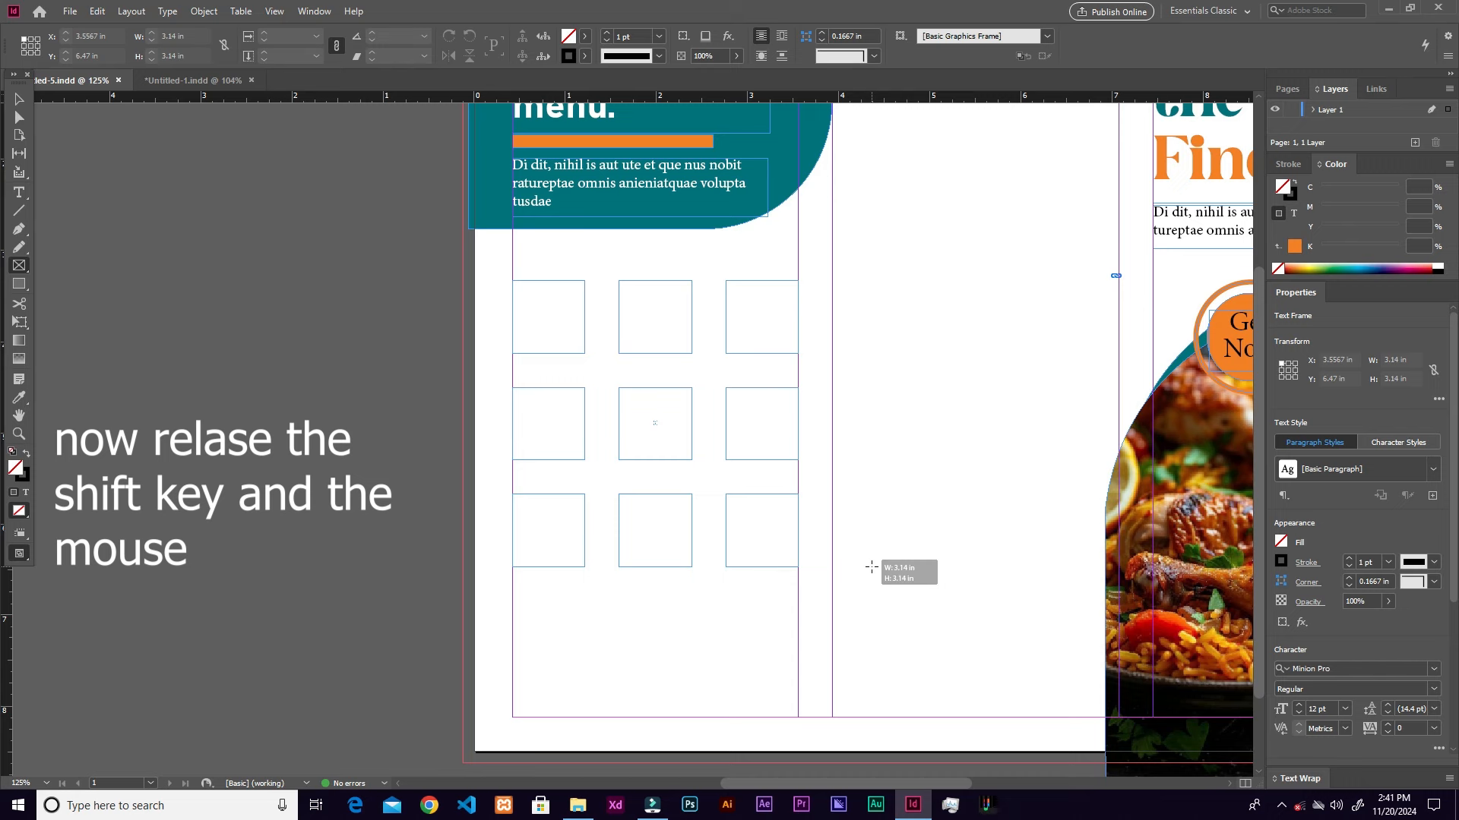
pyautogui.moveTo(871, 566); pyautogui.dragTo(829, 552)
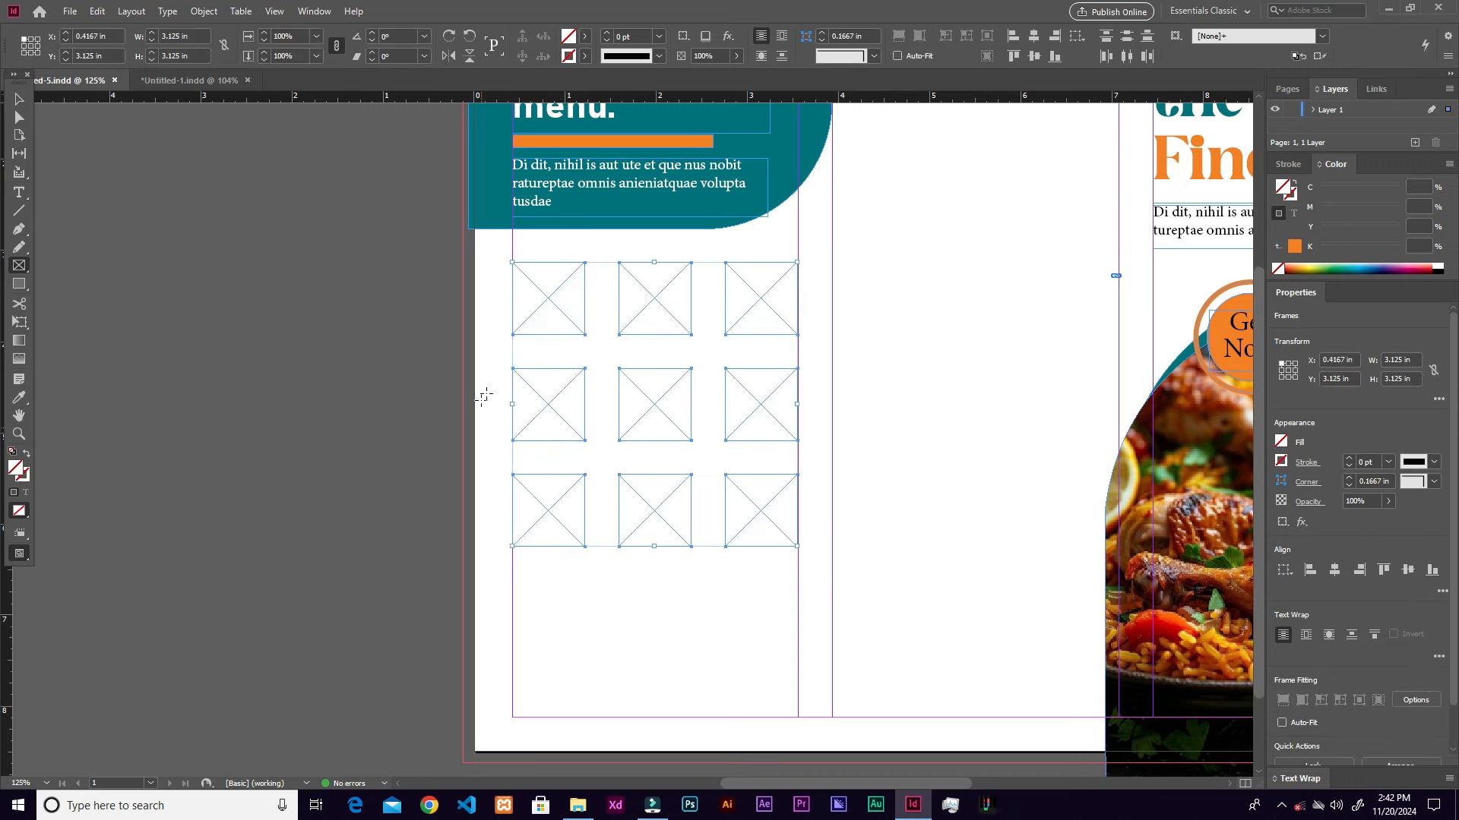
# Step: Fill the grid frames with dark purple (C88 M94 Y37 K34)
pyautogui.doubleClick(16, 476)
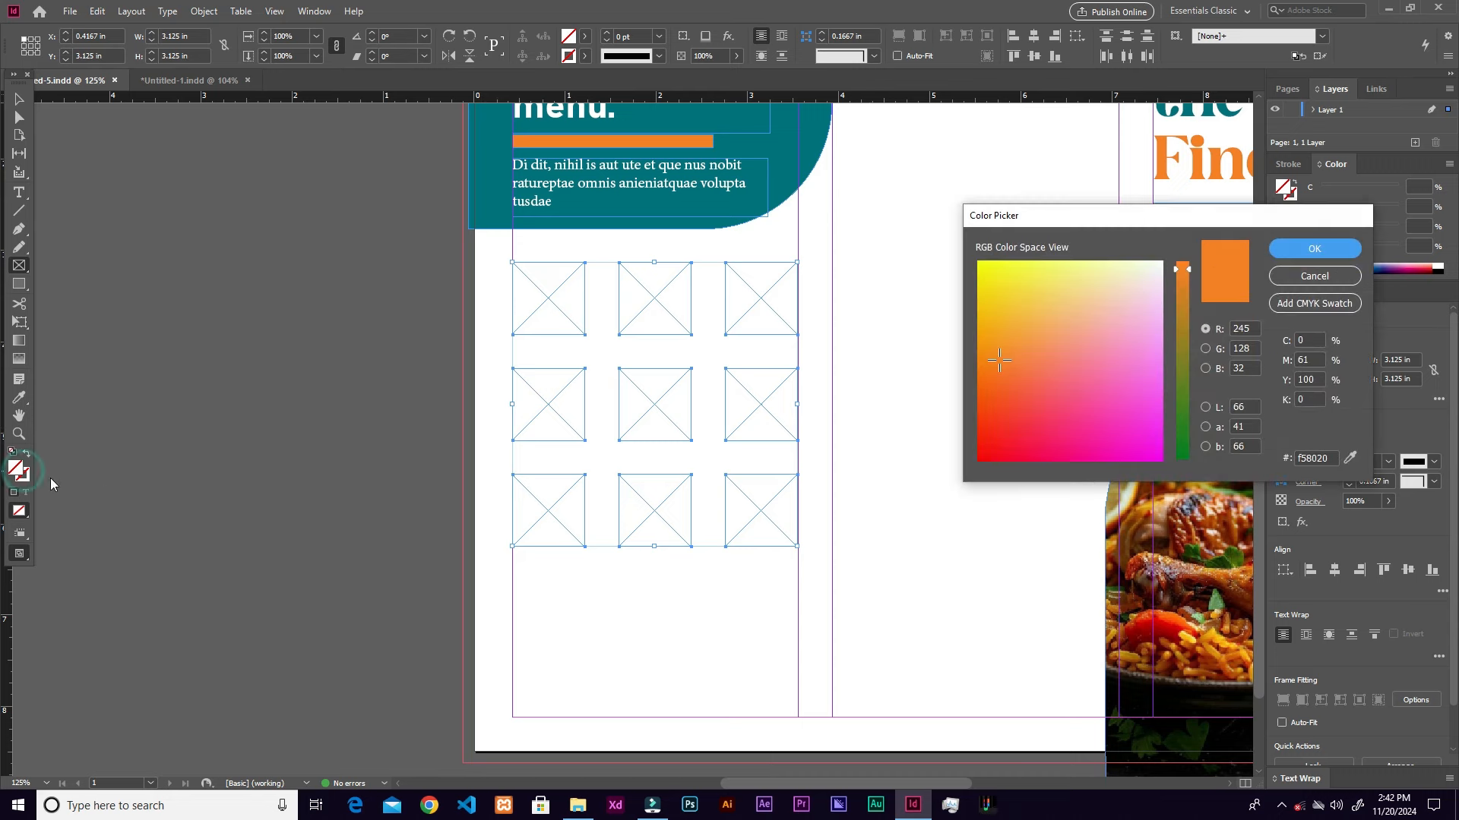
pyautogui.moveTo(1179, 378); pyautogui.dragTo(1180, 418)
pyautogui.moveTo(1031, 422); pyautogui.dragTo(1035, 426)
pyautogui.click(1314, 249)
# Step: Distribute vertical centres within each of the three grid columns
pyautogui.press('v')
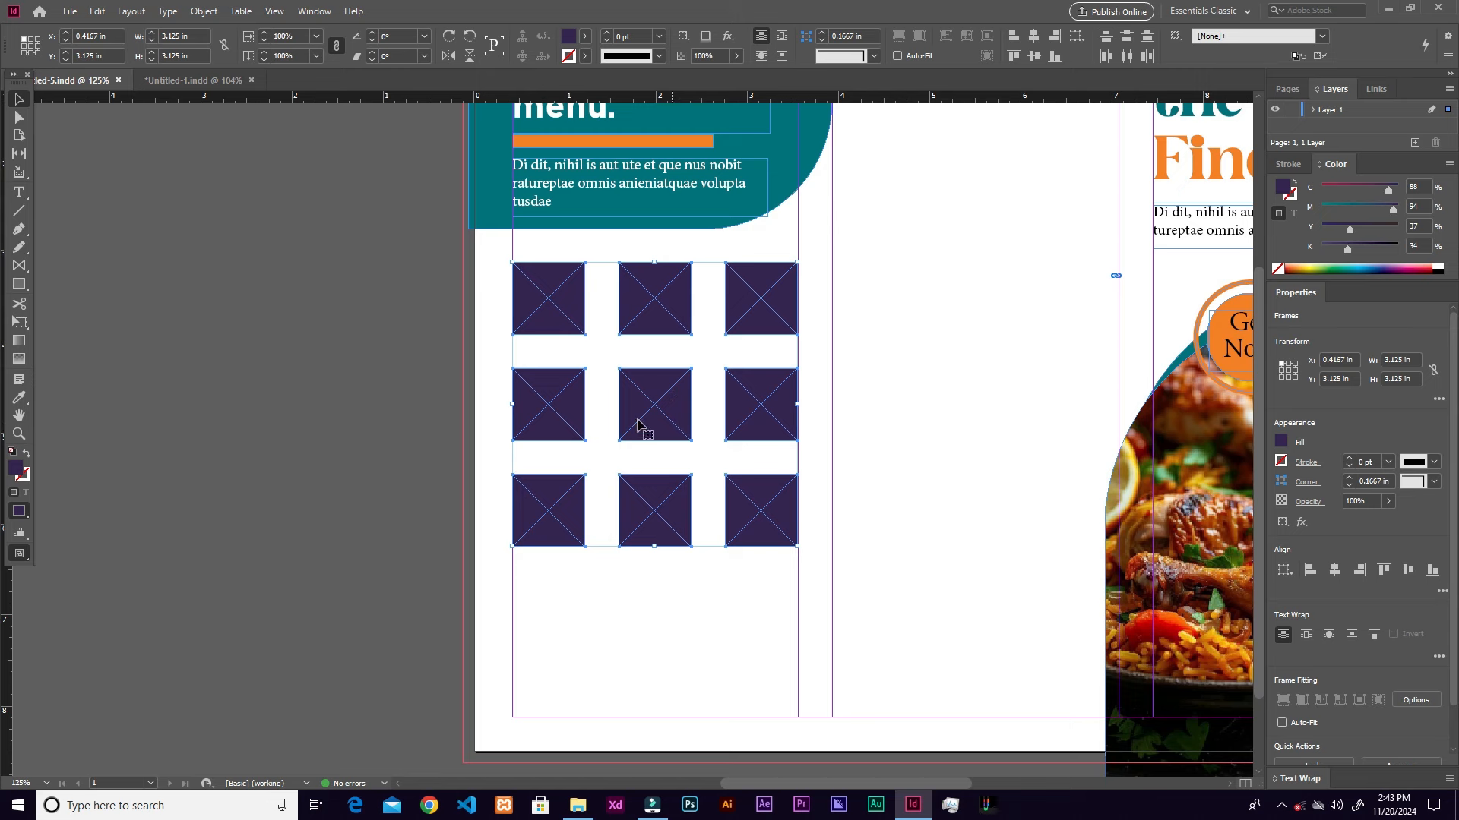
pyautogui.moveTo(493, 379); pyautogui.dragTo(674, 510)
pyautogui.click(826, 476)
pyautogui.click(721, 545)
pyautogui.moveTo(476, 283); pyautogui.dragTo(602, 563)
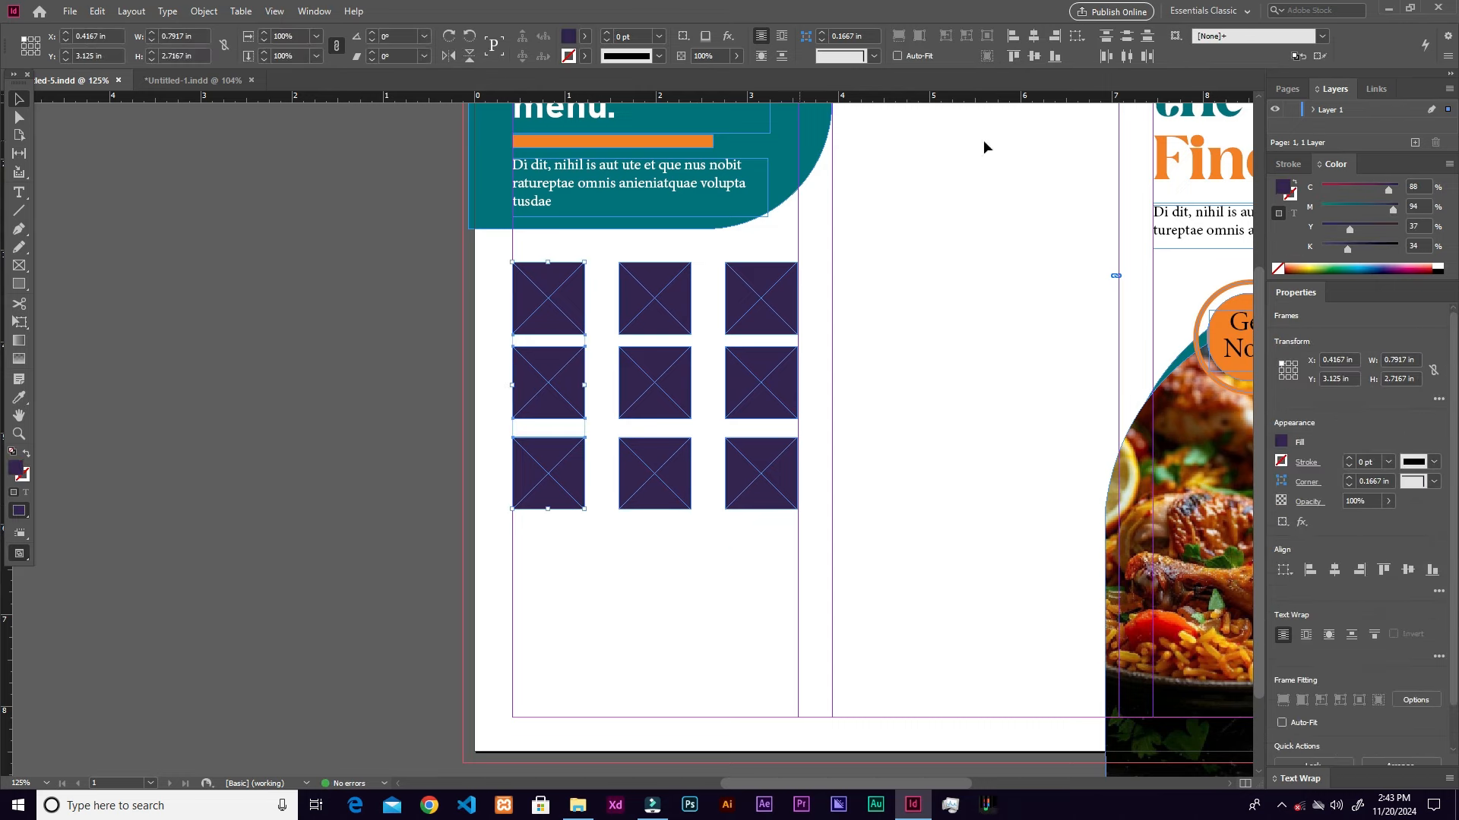
pyautogui.click(1127, 38)
pyautogui.moveTo(612, 256); pyautogui.dragTo(681, 513)
pyautogui.click(1128, 38)
pyautogui.moveTo(713, 249); pyautogui.dragTo(801, 521)
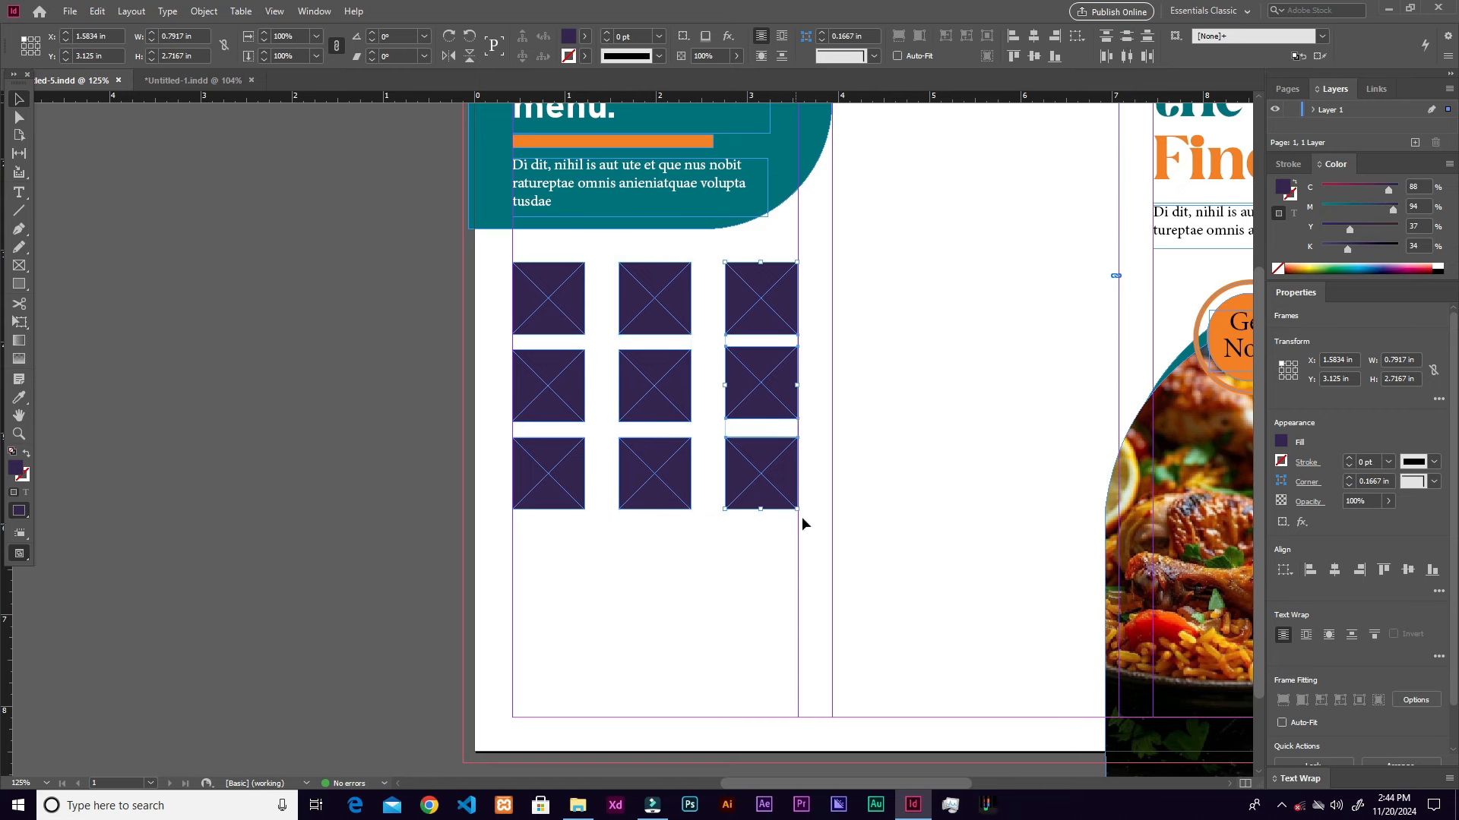
pyautogui.click(1126, 36)
pyautogui.click(851, 363)
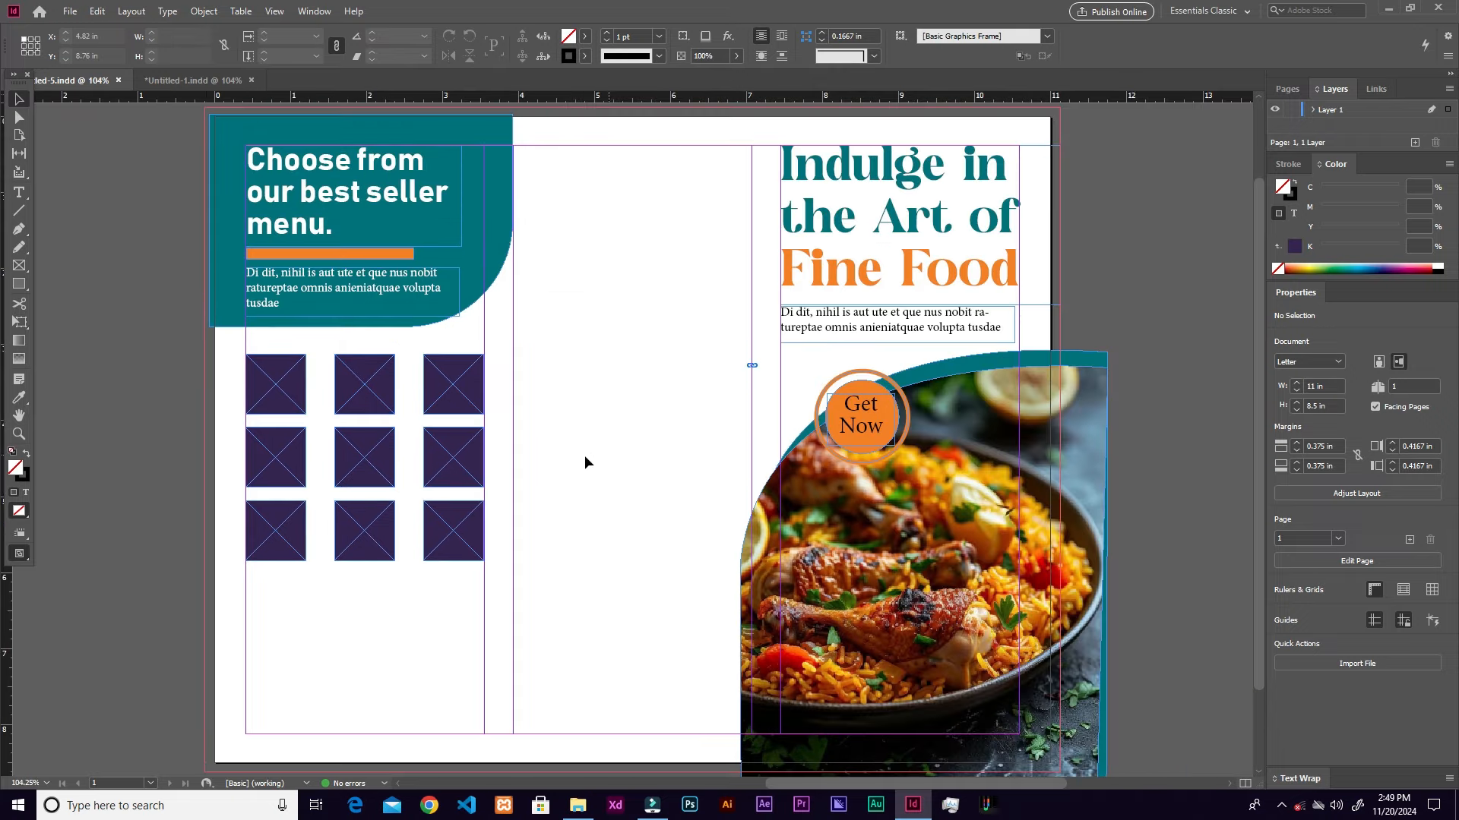
# Step: Load all nine food images and place one photo into each of the nine grid frames
pyautogui.hotkey('ctrl', 'd')
pyautogui.moveTo(355, 570); pyautogui.dragTo(865, 353)
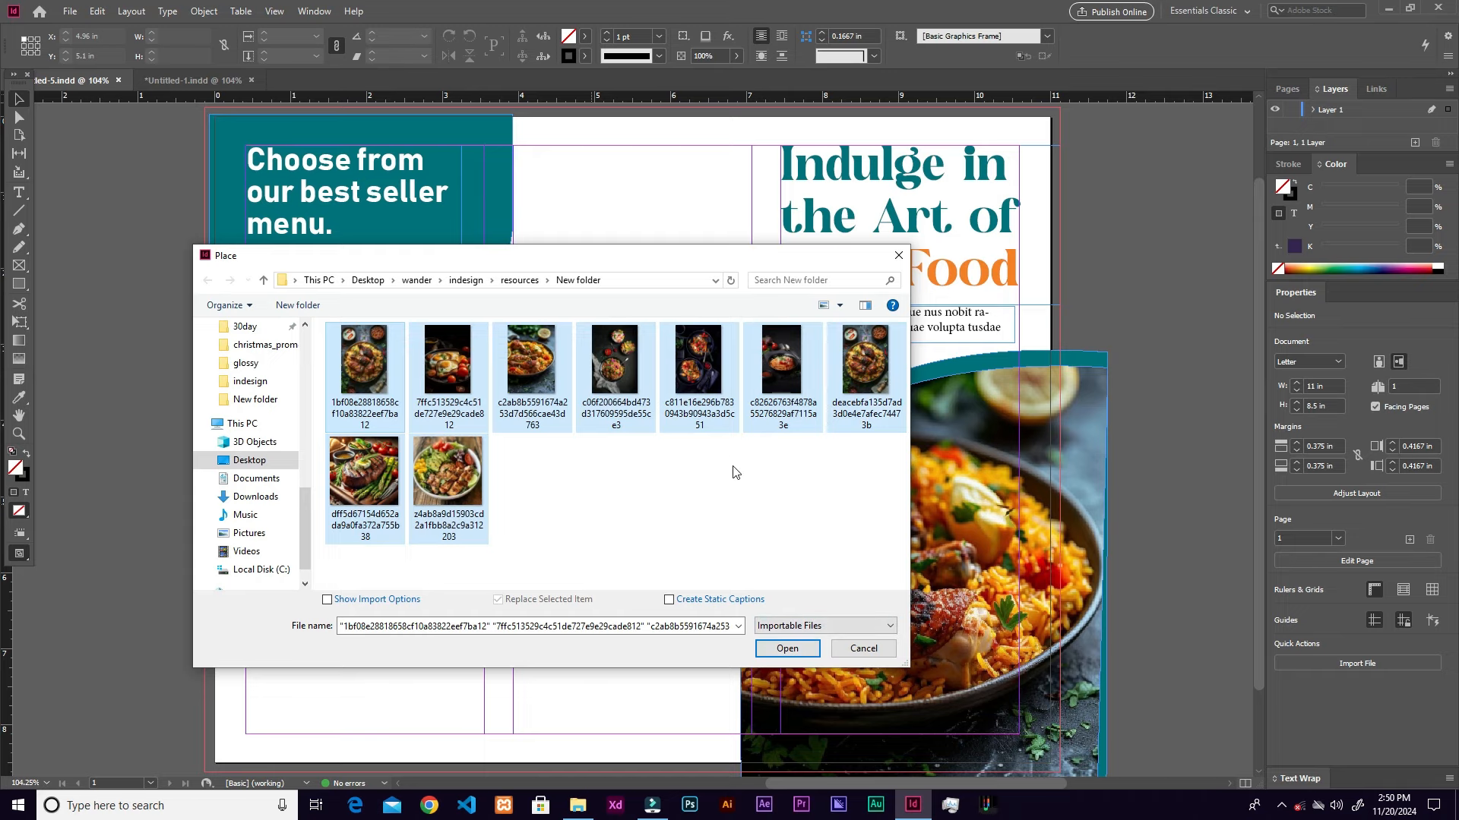
pyautogui.click(791, 650)
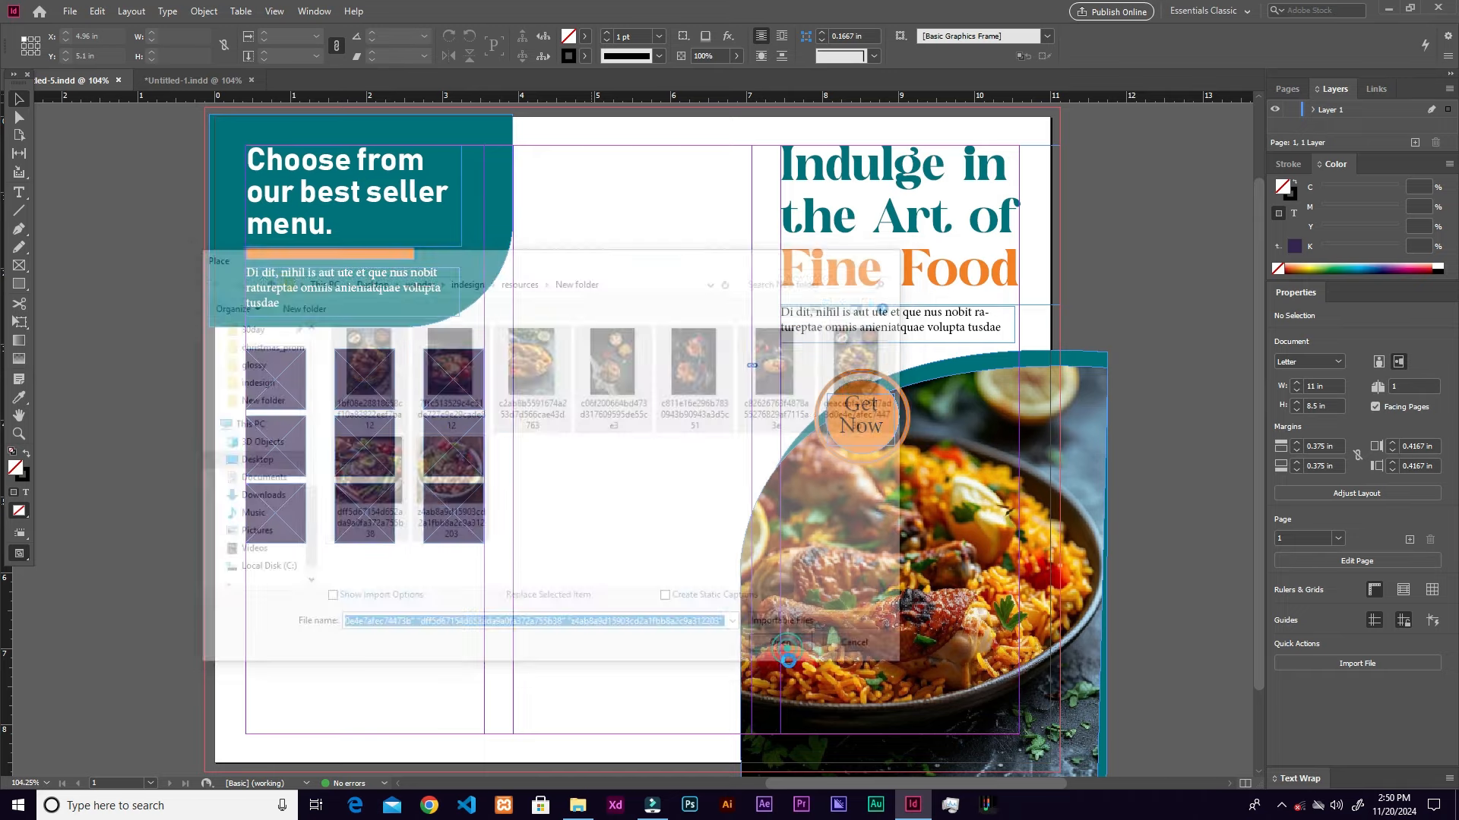
pyautogui.click(268, 379)
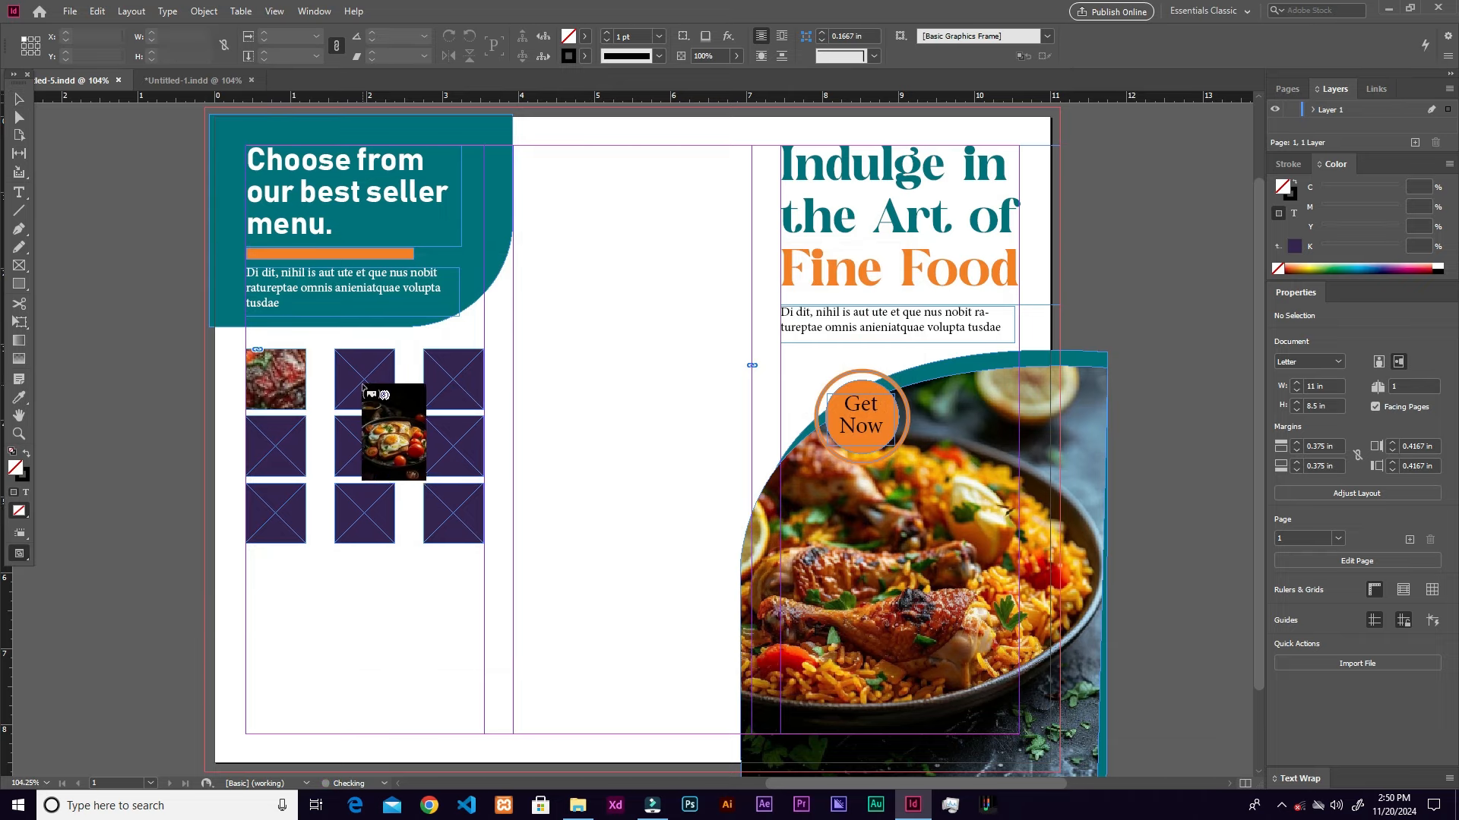
pyautogui.click(357, 384)
pyautogui.click(452, 387)
pyautogui.click(452, 447)
pyautogui.click(365, 447)
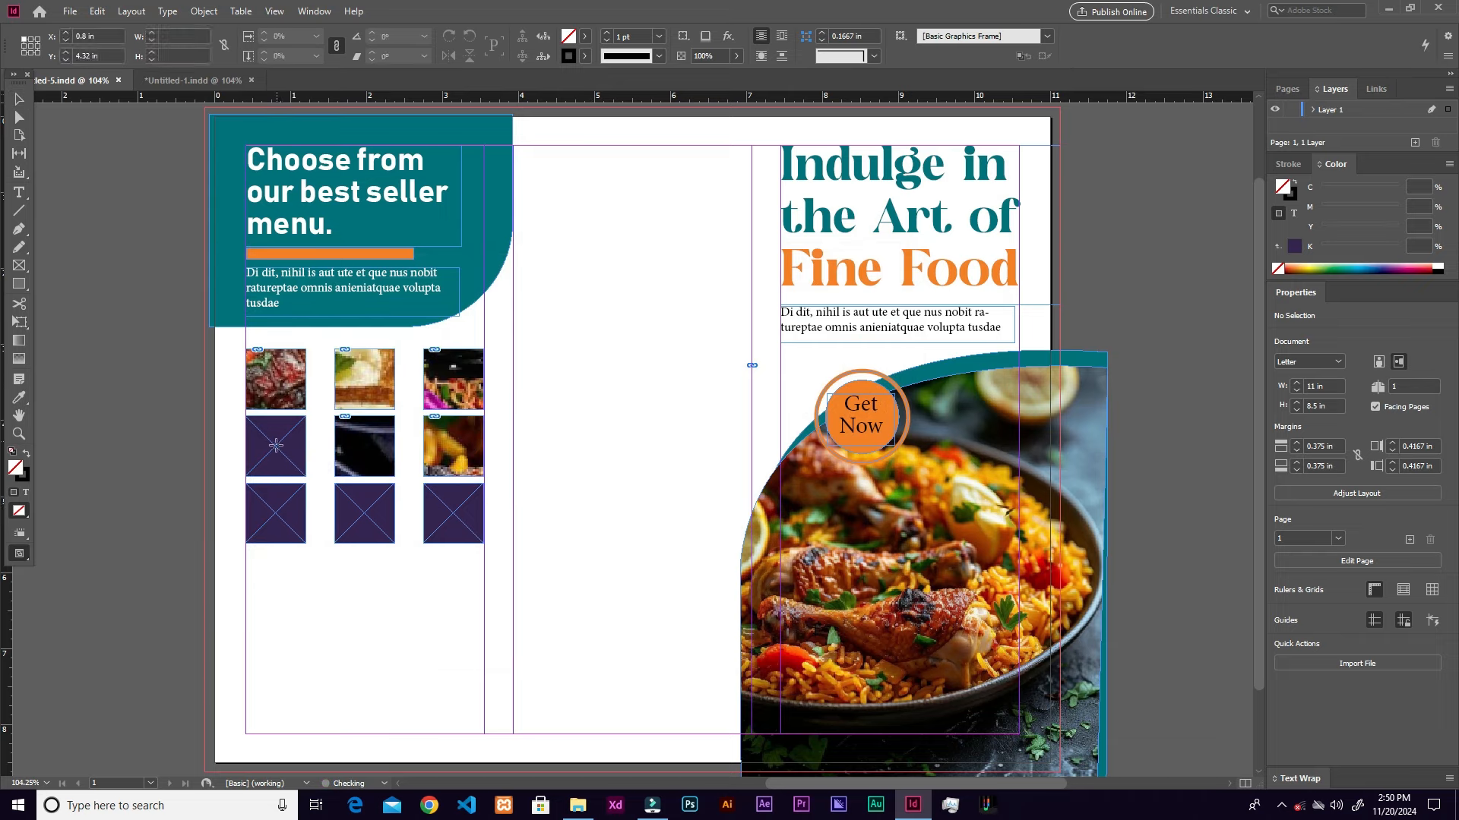
pyautogui.click(275, 446)
pyautogui.click(289, 526)
pyautogui.click(364, 514)
pyautogui.click(454, 514)
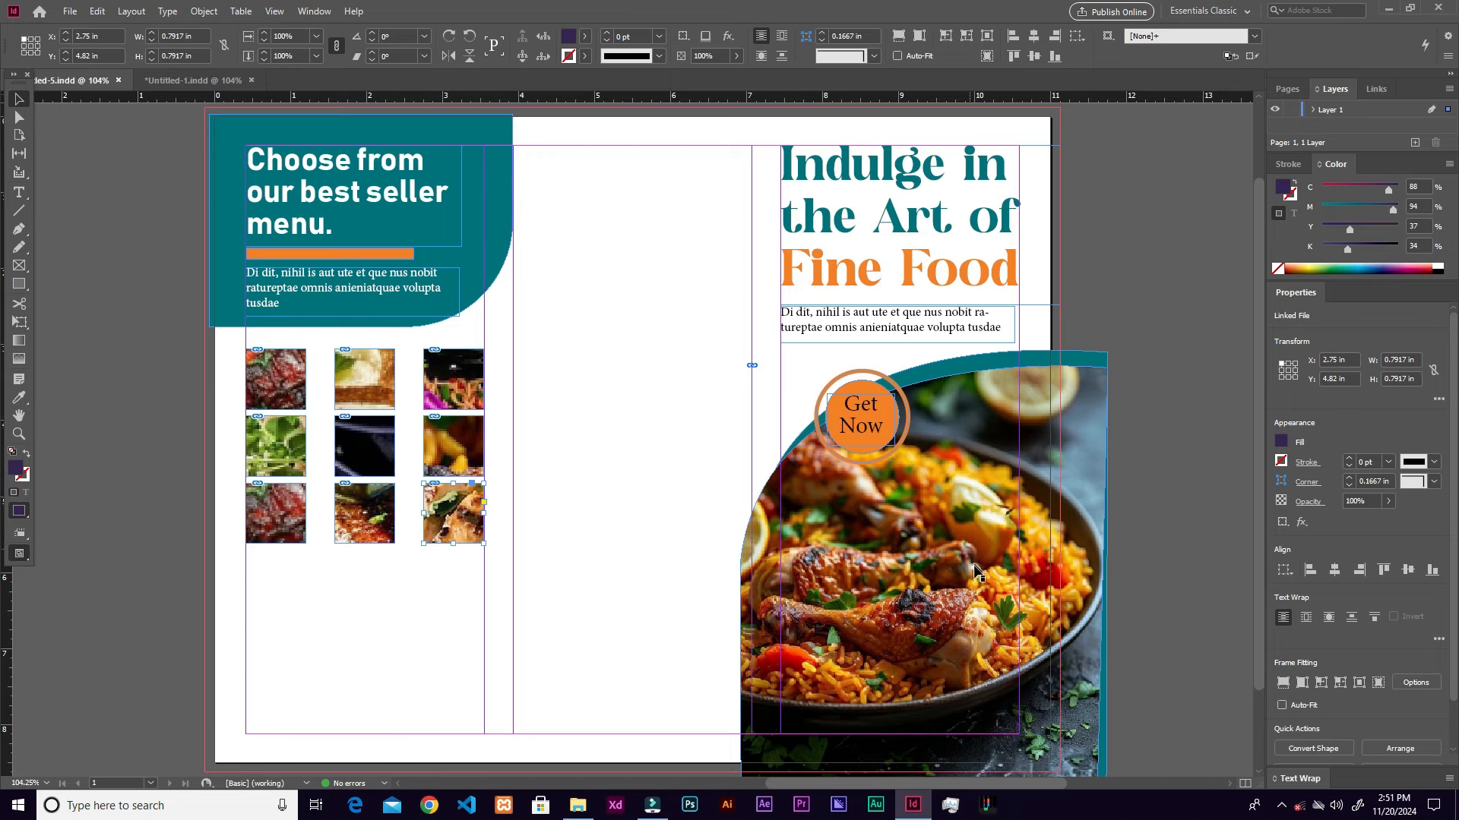
# Step: Select all nine image frames and fit each photo proportionally inside its frame
pyautogui.moveTo(162, 357); pyautogui.dragTo(544, 590)
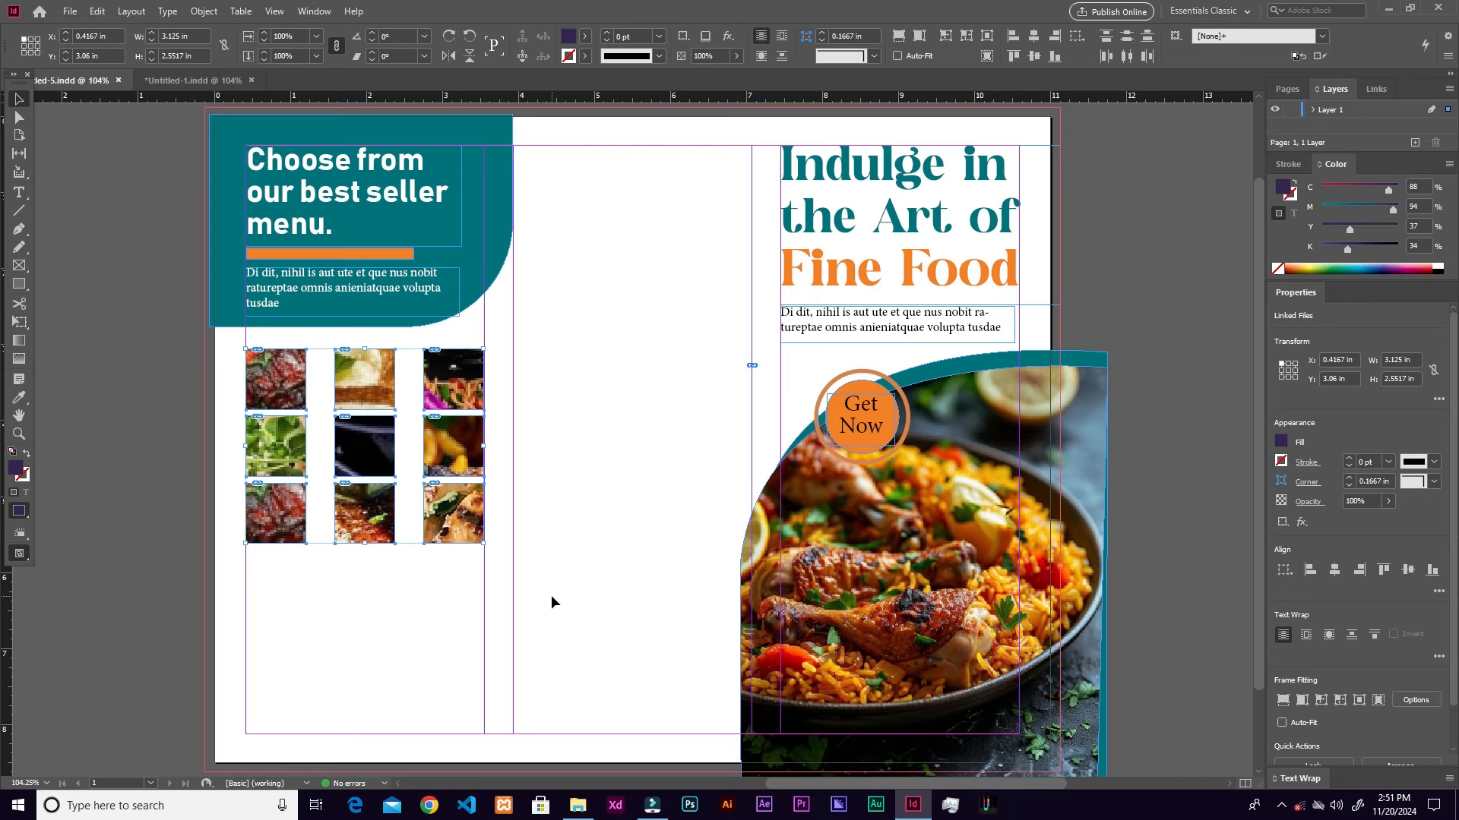
pyautogui.hotkey('ctrl', 'alt', 'shift', 'c')
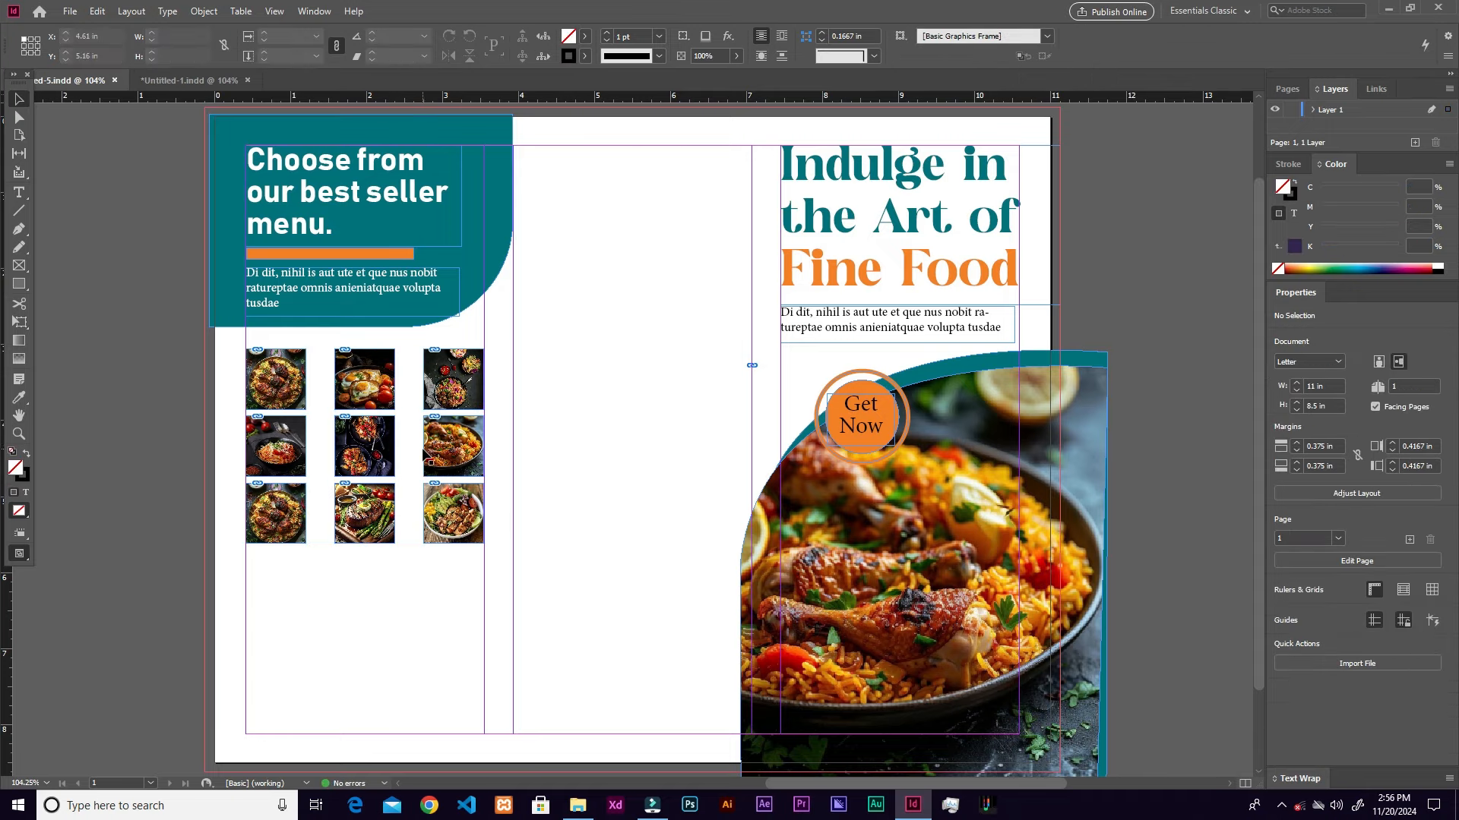
pyautogui.scroll(-1, 427, 458)
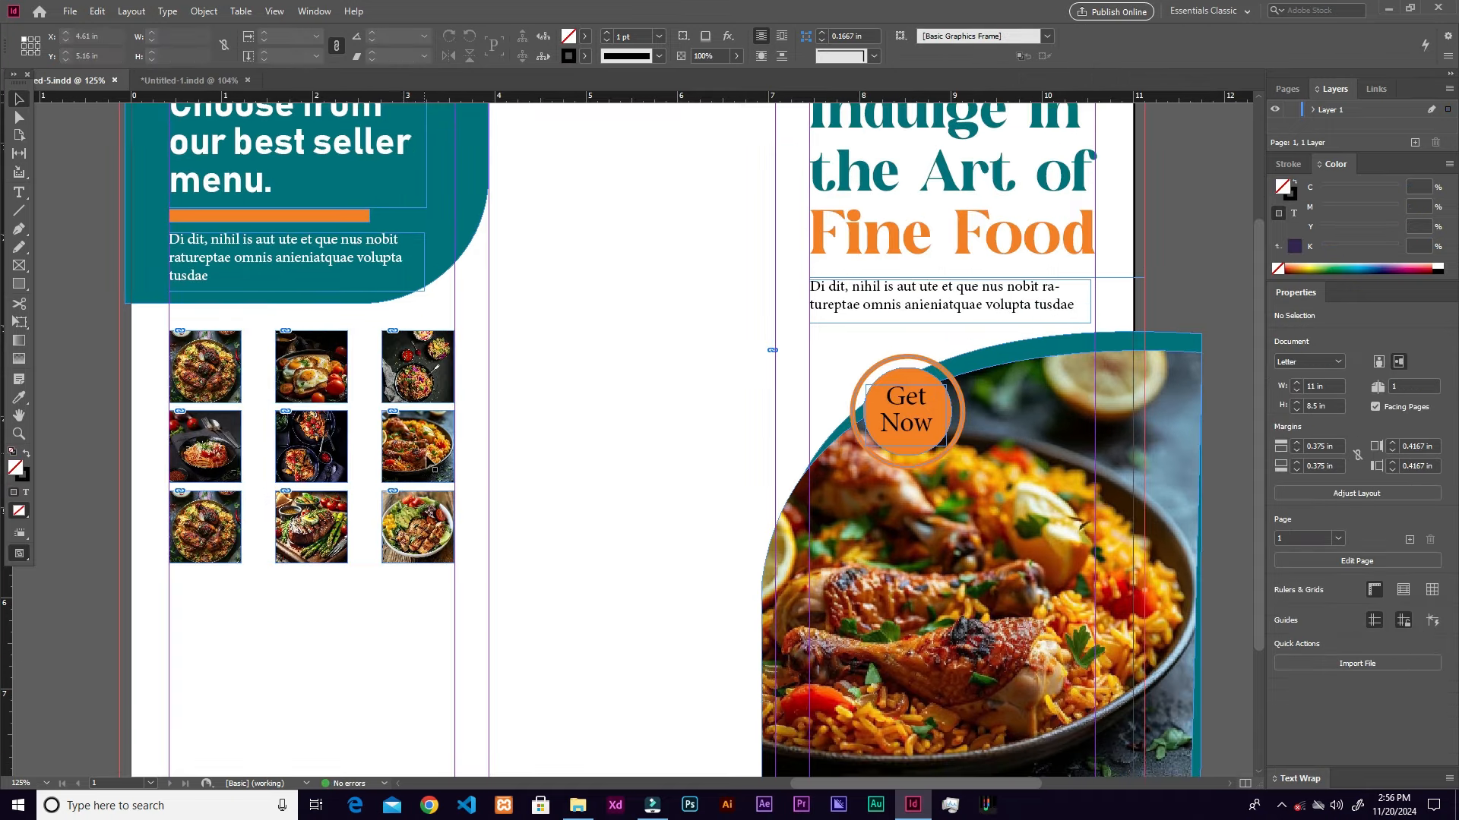
# Step: Draw thin black divider bars between the left, middle and right photo columns
pyautogui.scroll(2, 427, 459)
pyautogui.click(19, 285)
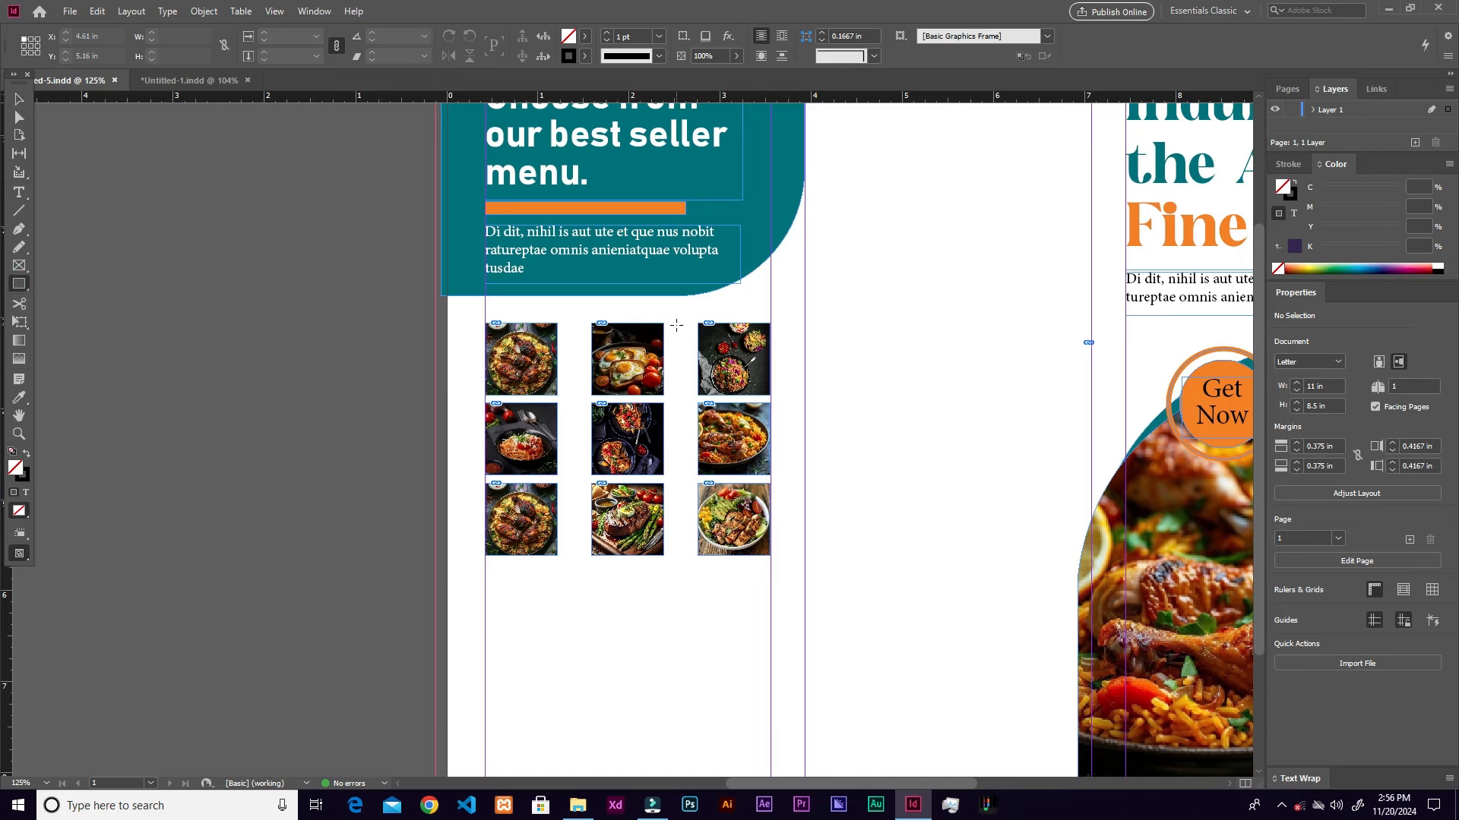
pyautogui.moveTo(674, 325); pyautogui.dragTo(687, 556)
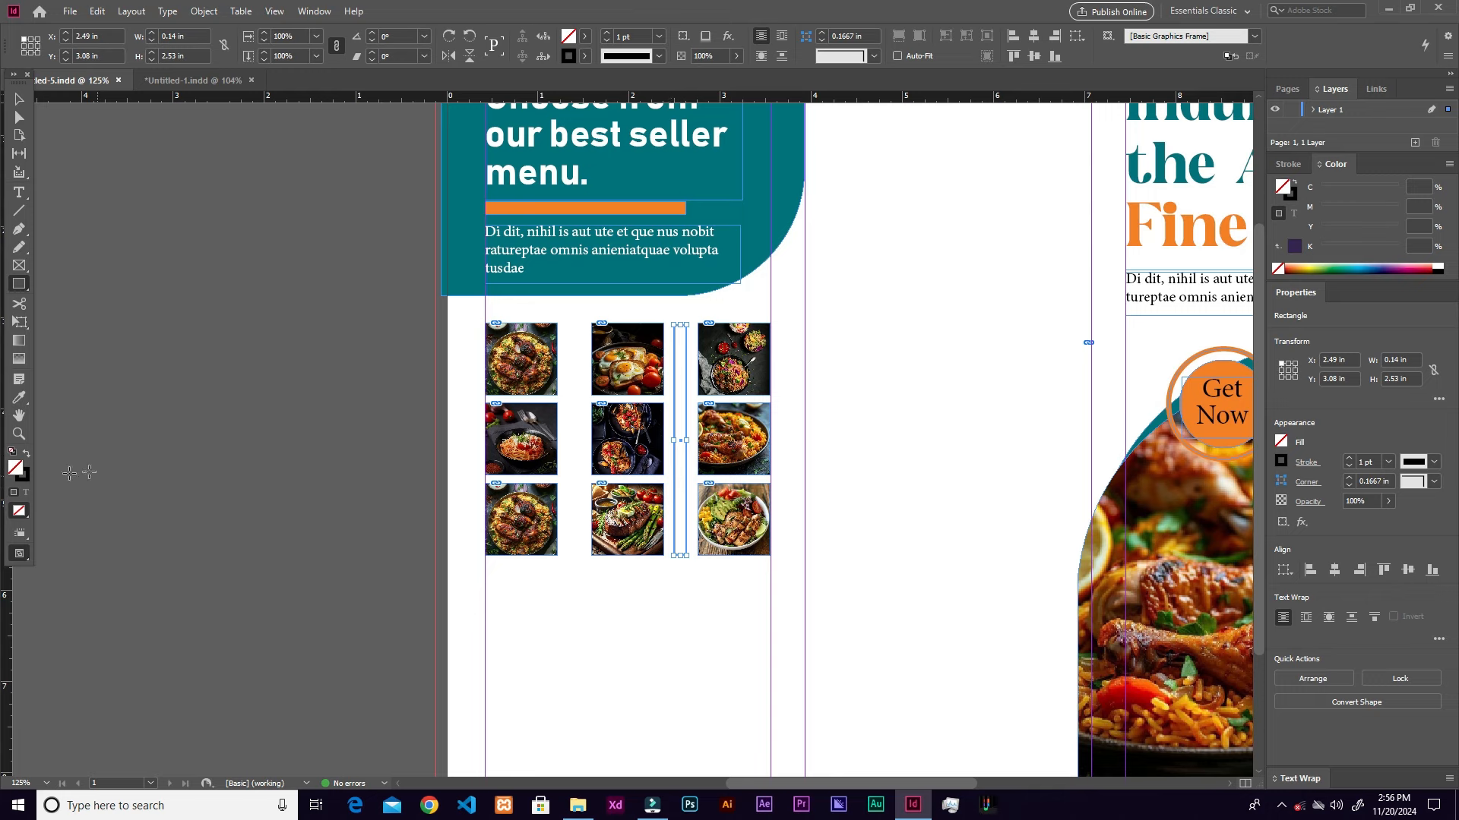
pyautogui.click(27, 454)
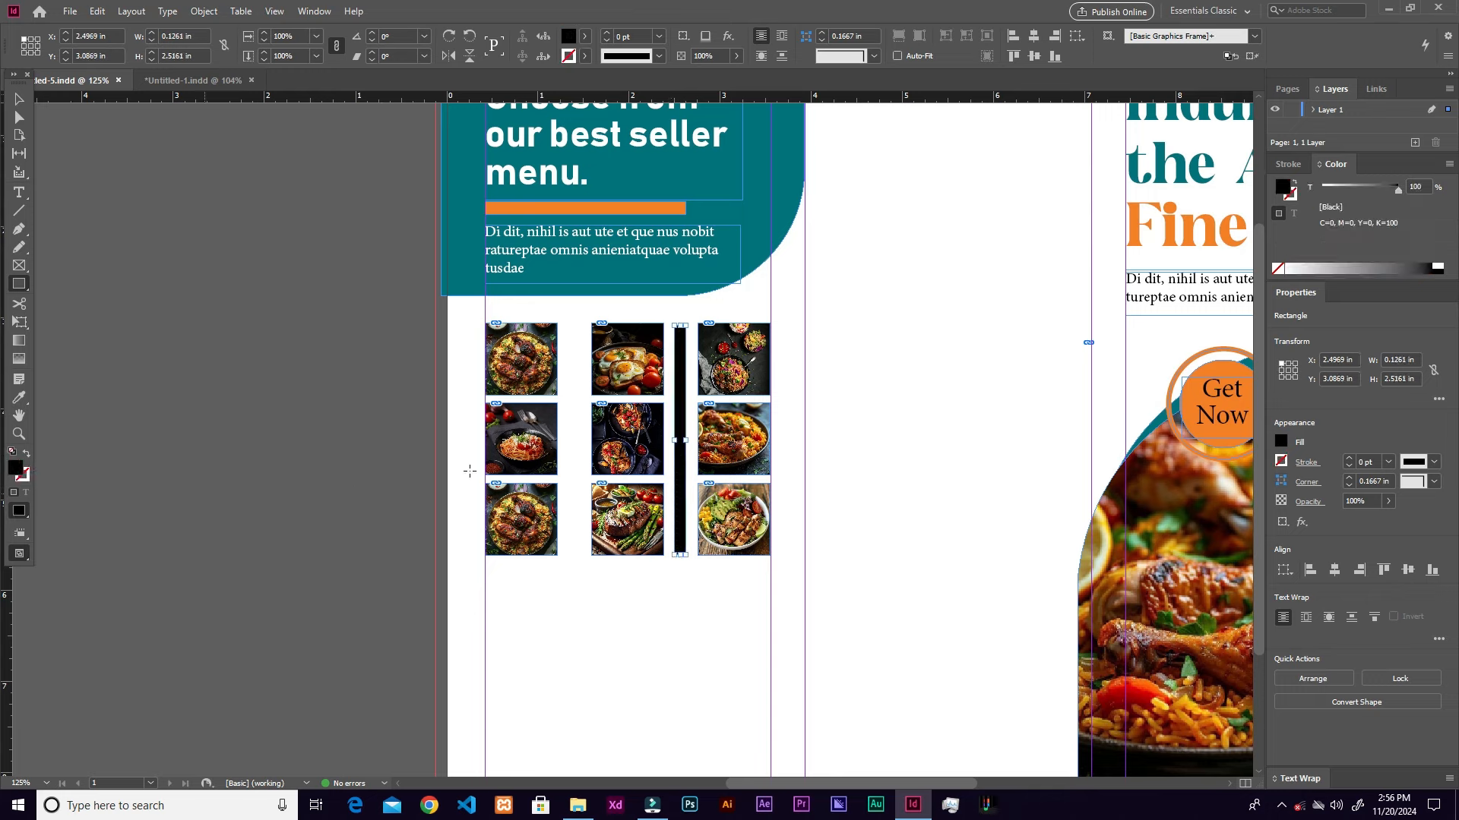
pyautogui.press('v')
pyautogui.moveTo(681, 415); pyautogui.dragTo(579, 418)
# Step: Recolour the black divider bars orange with the Eyedropper, sampling the orange accent bar
pyautogui.click(682, 452)
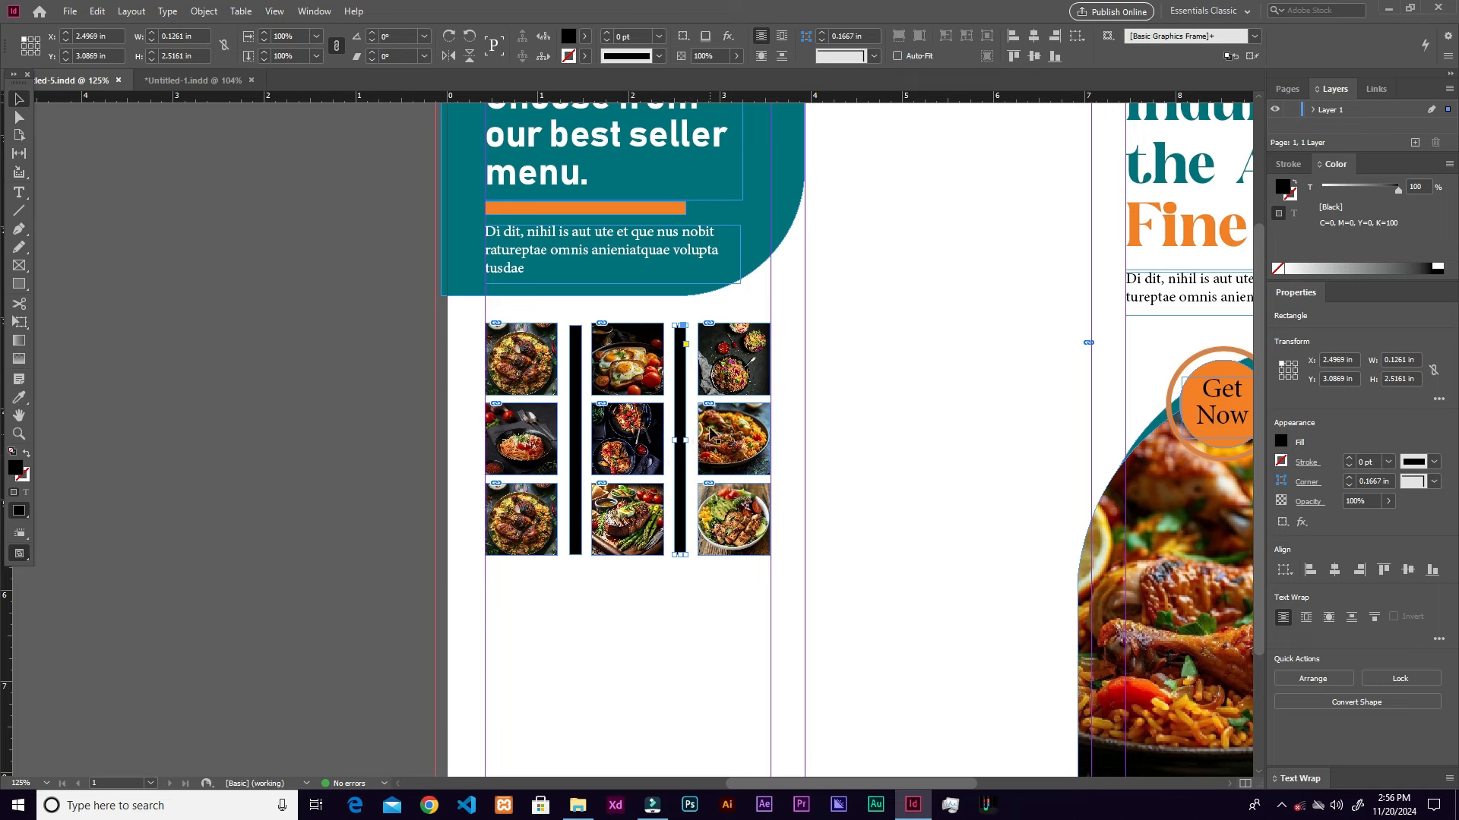
pyautogui.click(18, 398)
pyautogui.click(674, 202)
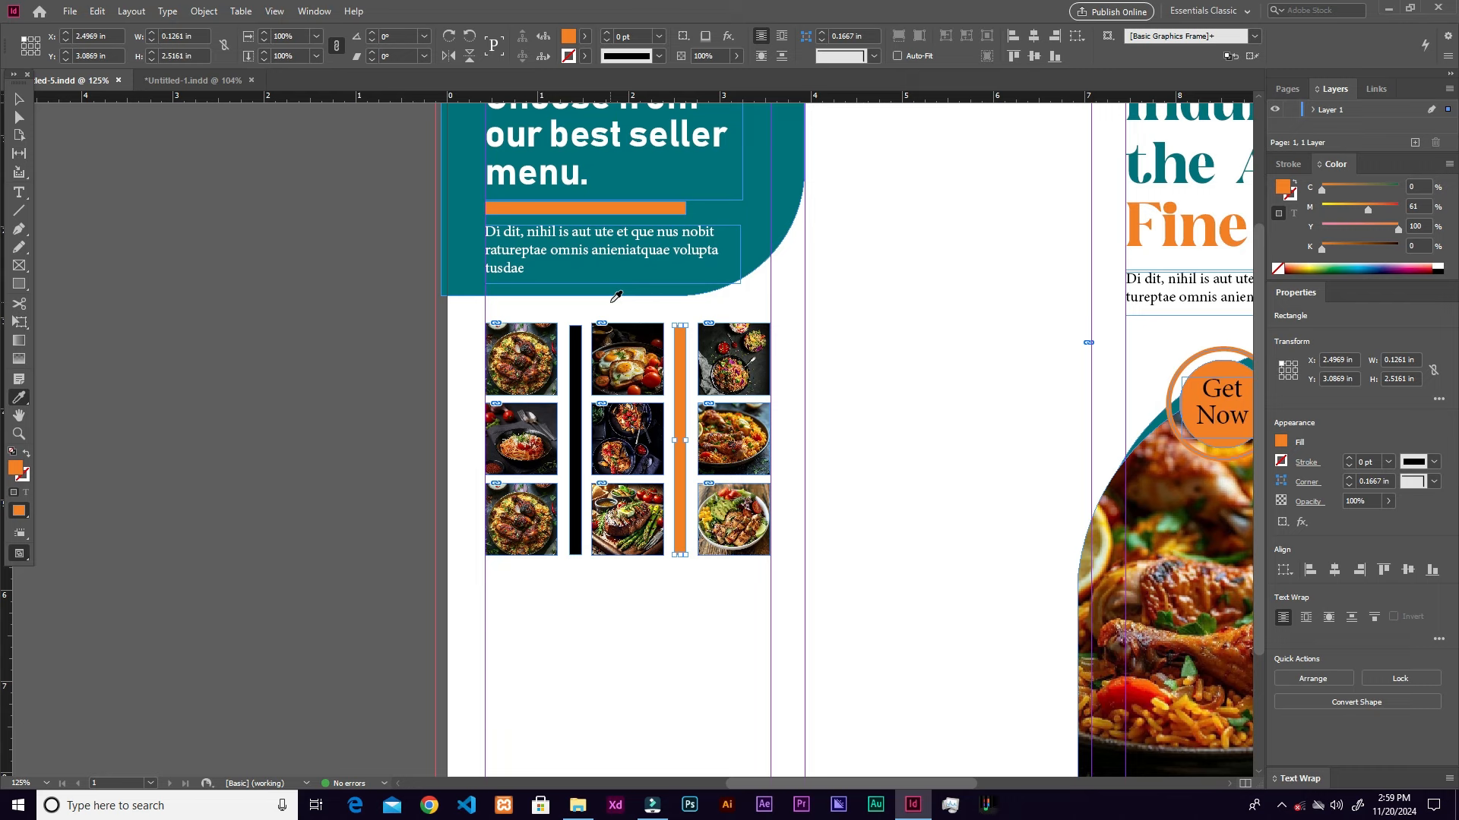
pyautogui.click(571, 351)
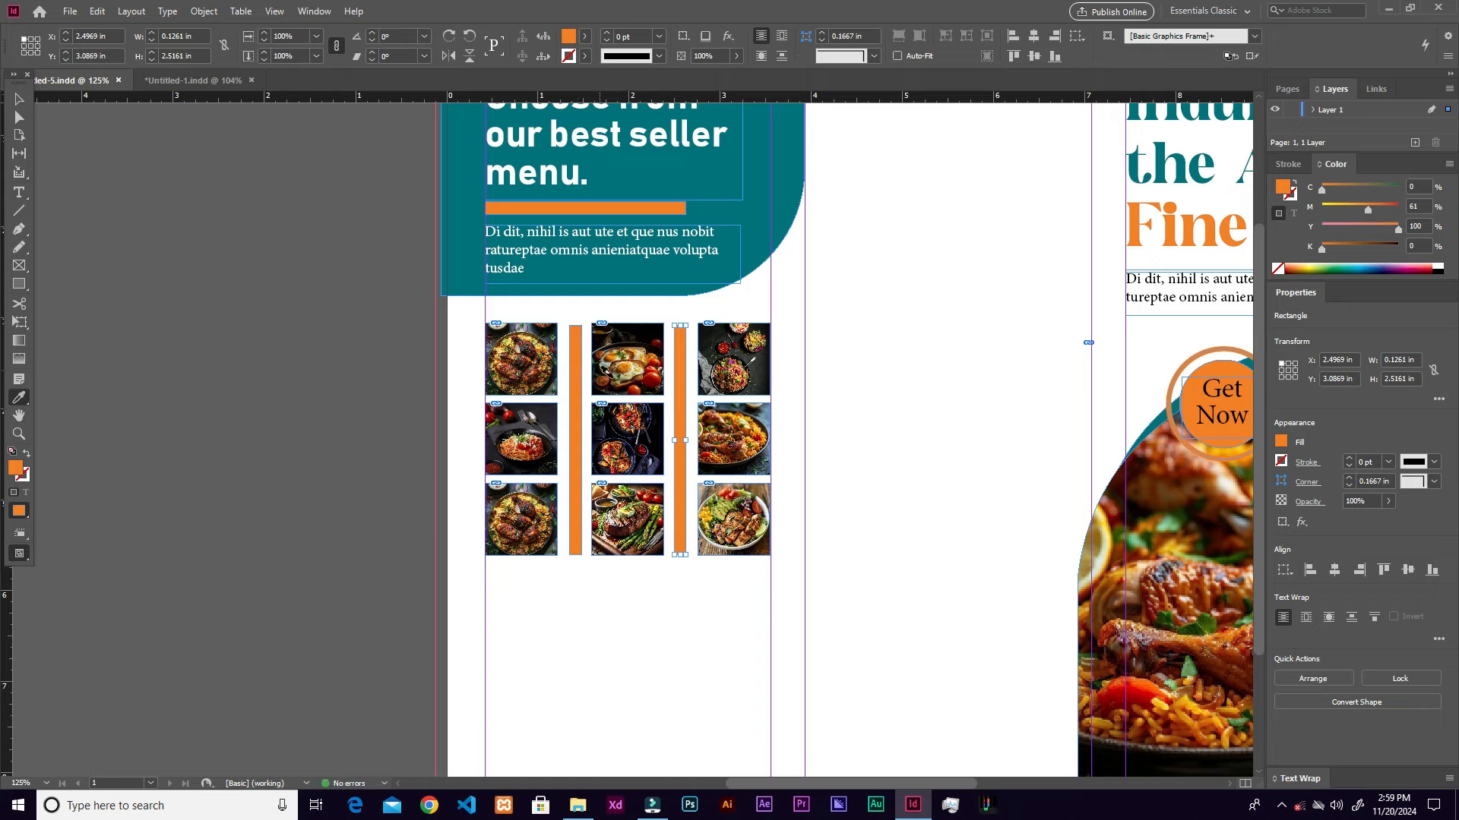
pyautogui.press('v')
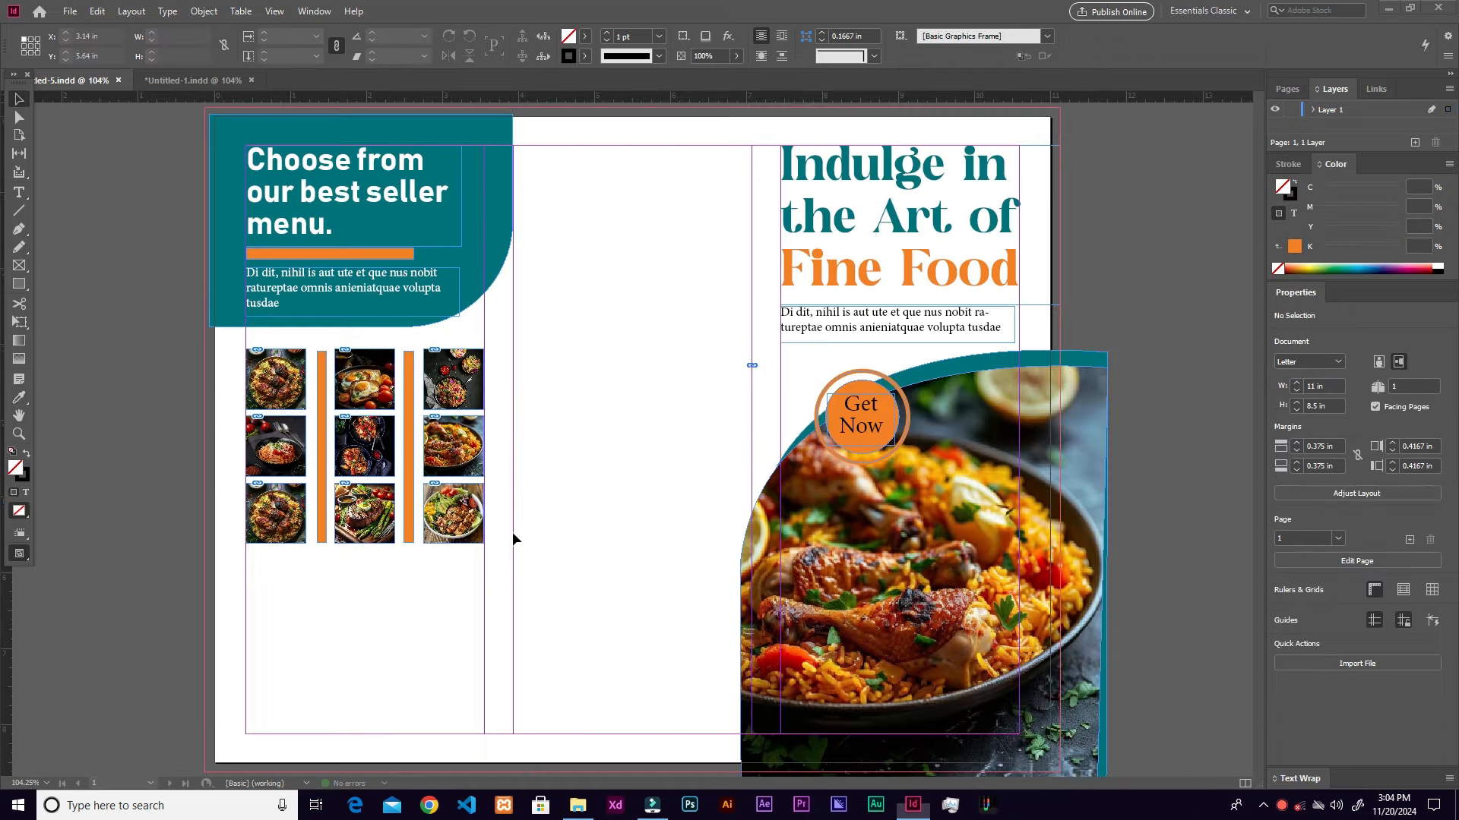
# Step: Draw a circular ellipse frame below the photo grid at the page's bottom-left corner
pyautogui.click(24, 267)
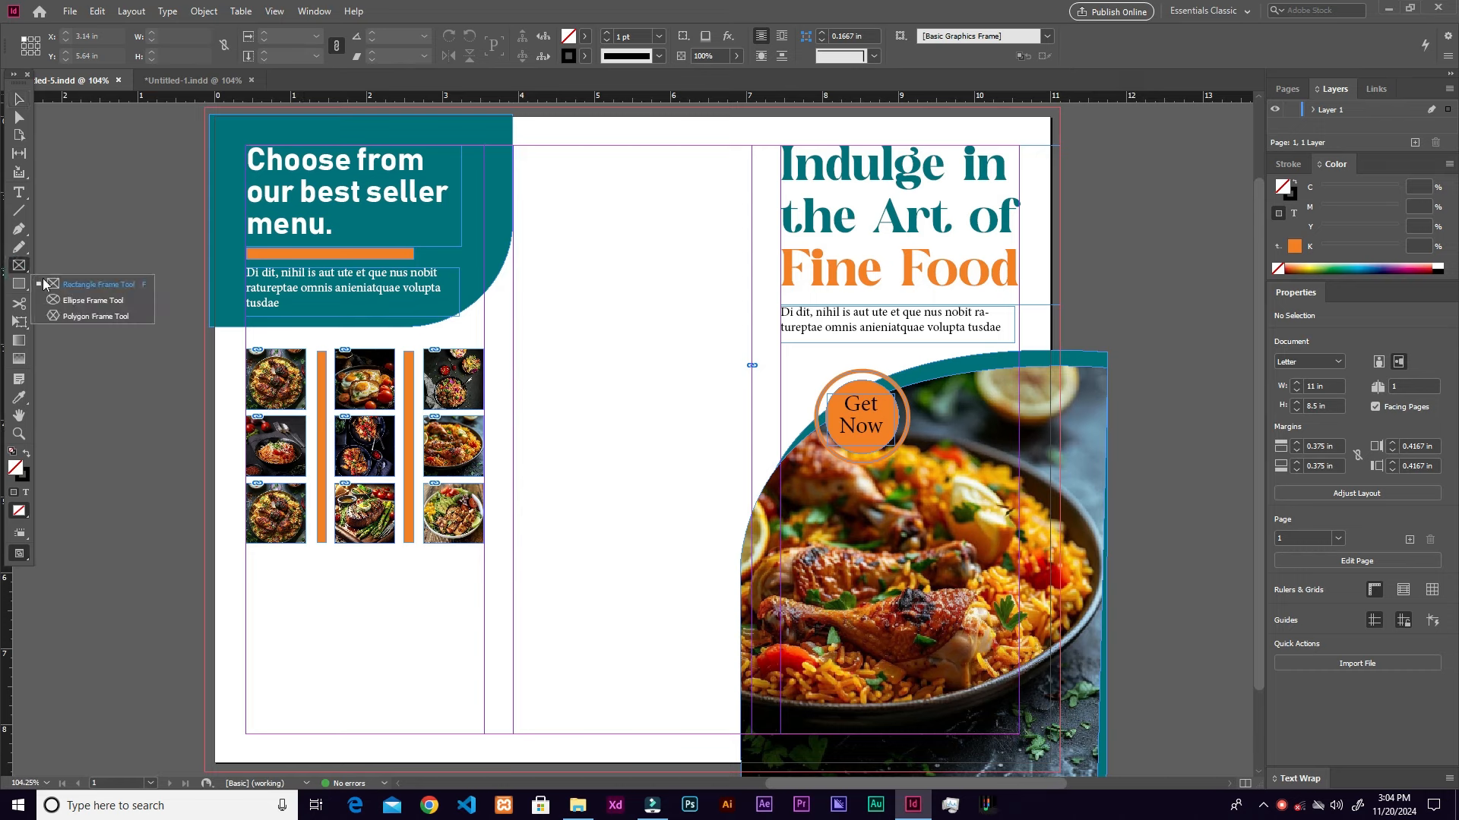
pyautogui.click(89, 300)
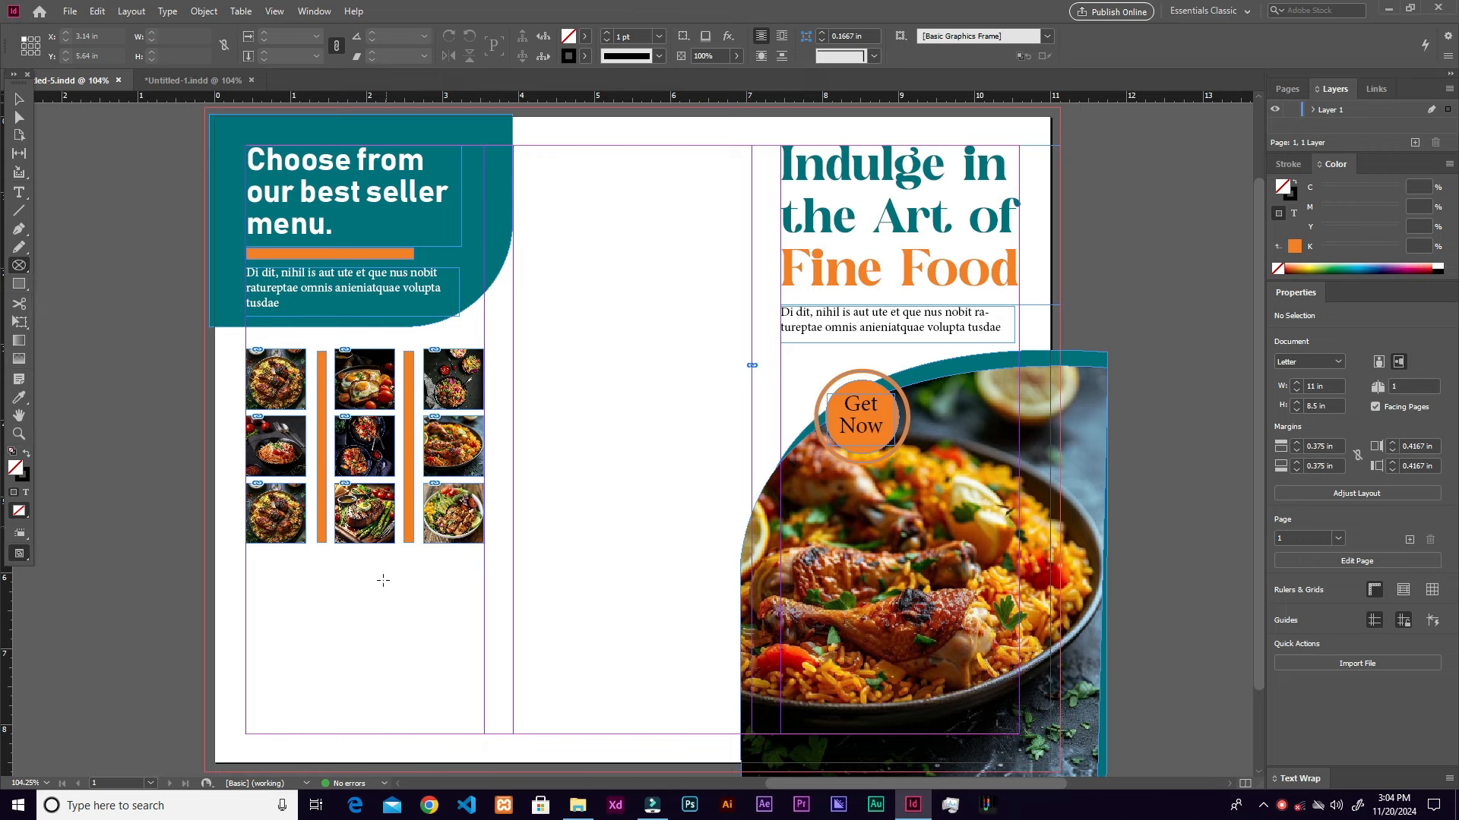
pyautogui.moveTo(346, 682); pyautogui.dragTo(502, 714)
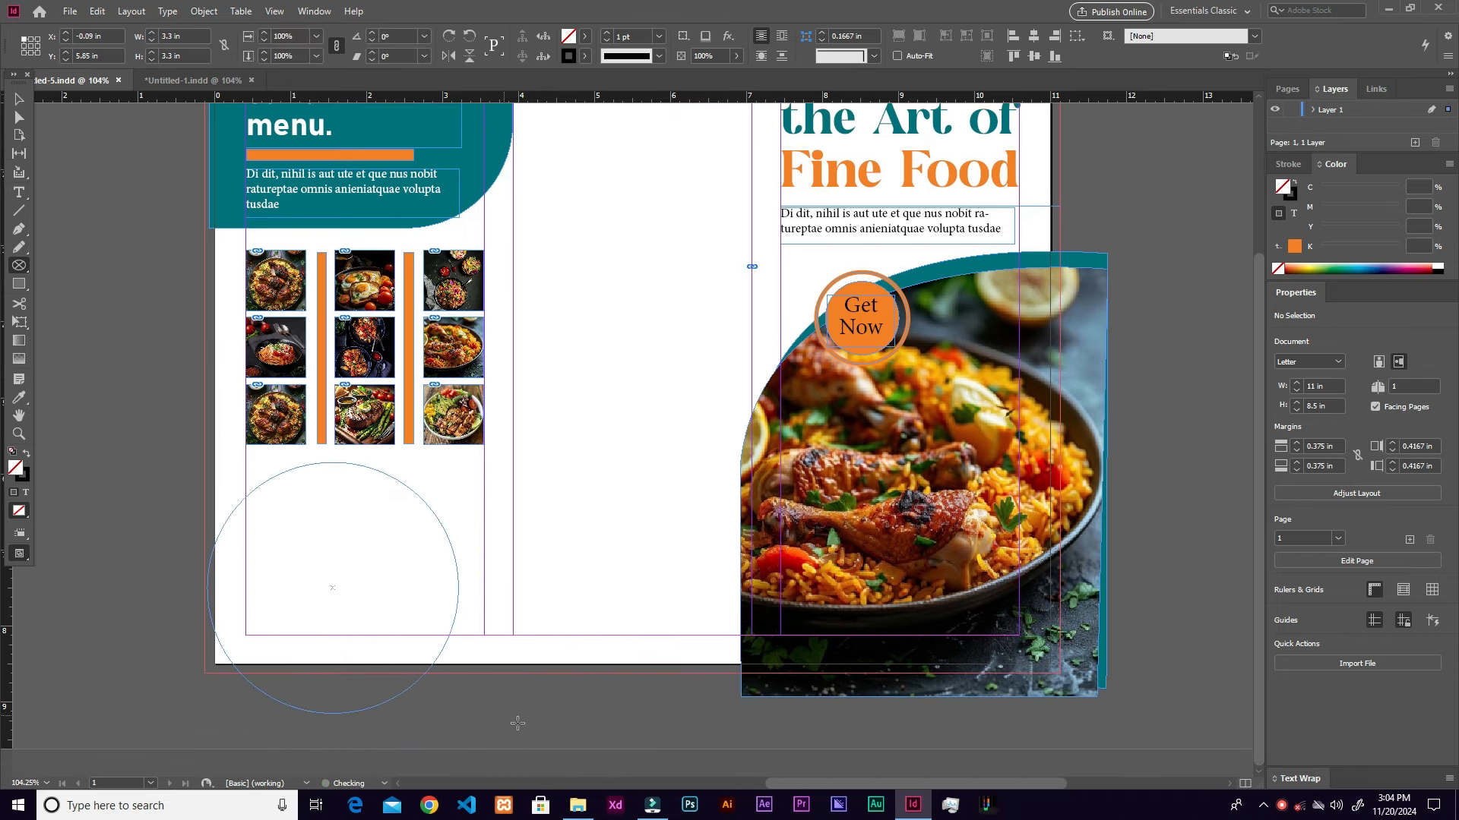
pyautogui.scroll(2, 538, 748)
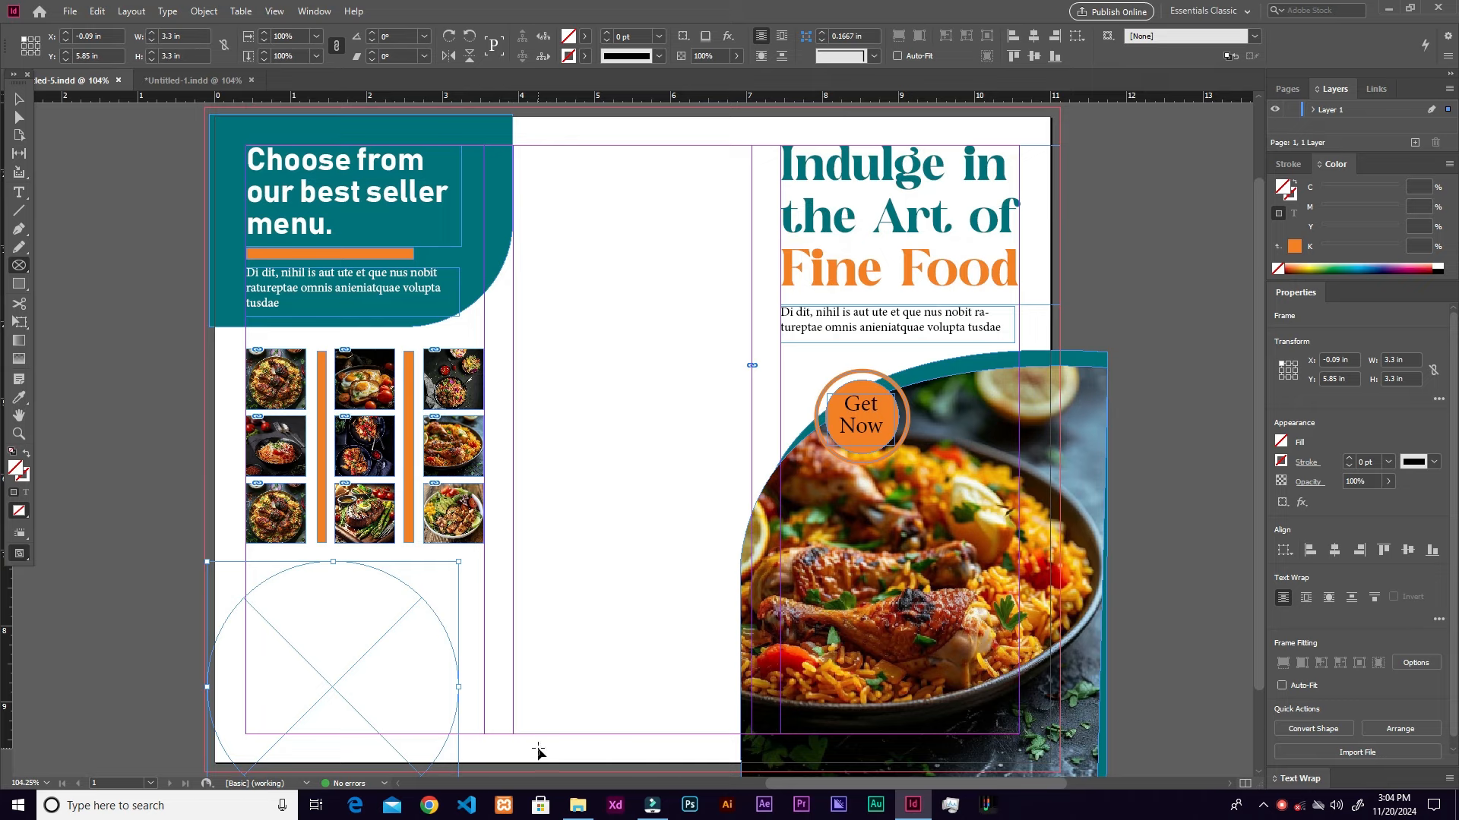
pyautogui.press('v')
pyautogui.moveTo(335, 691); pyautogui.dragTo(334, 703)
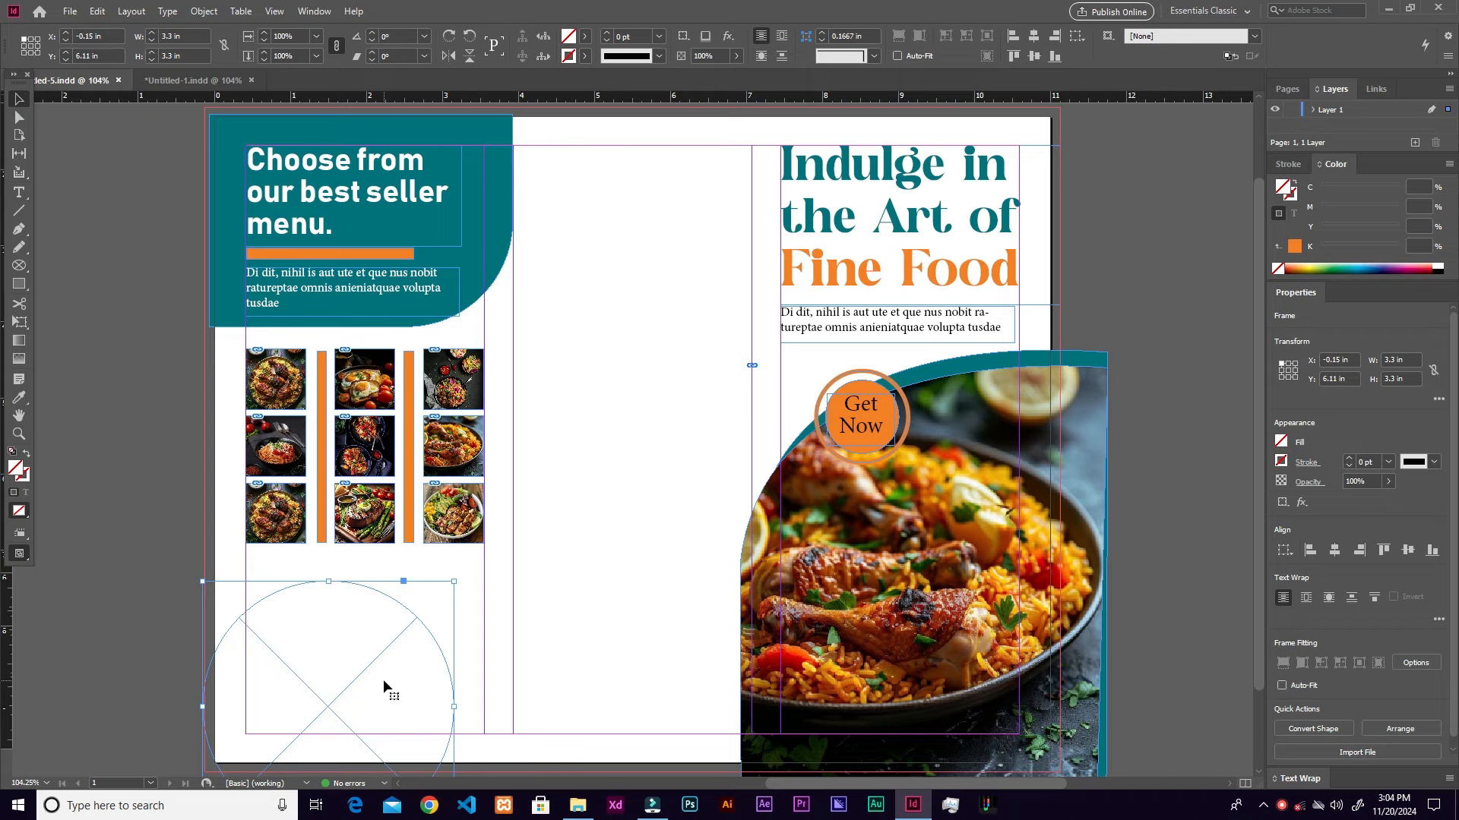
# Step: Place the biryani plate photo into the circle and fit it proportionally
pyautogui.hotkey('ctrl', 'd')
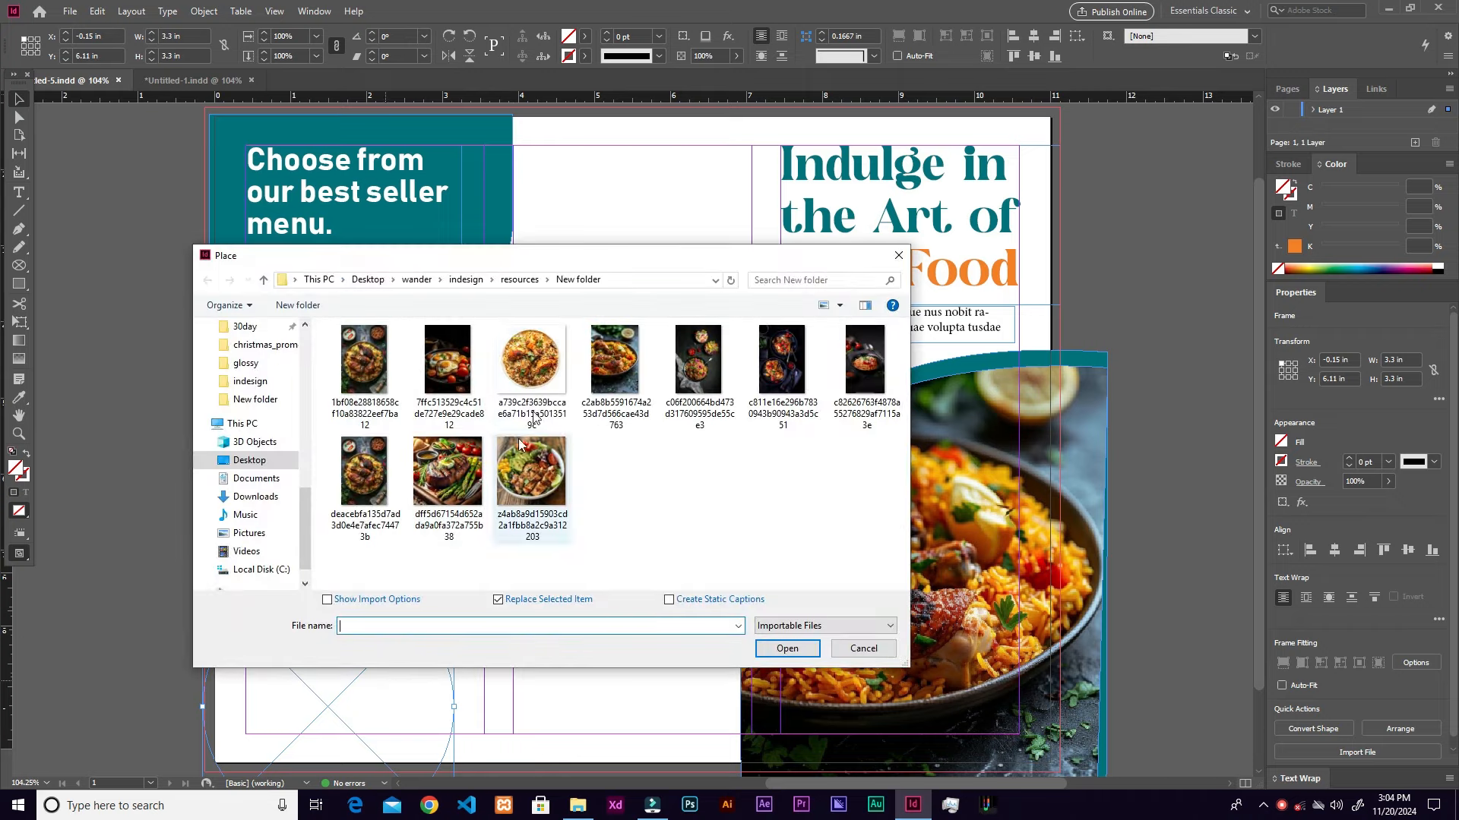
pyautogui.click(549, 366)
pyautogui.click(785, 650)
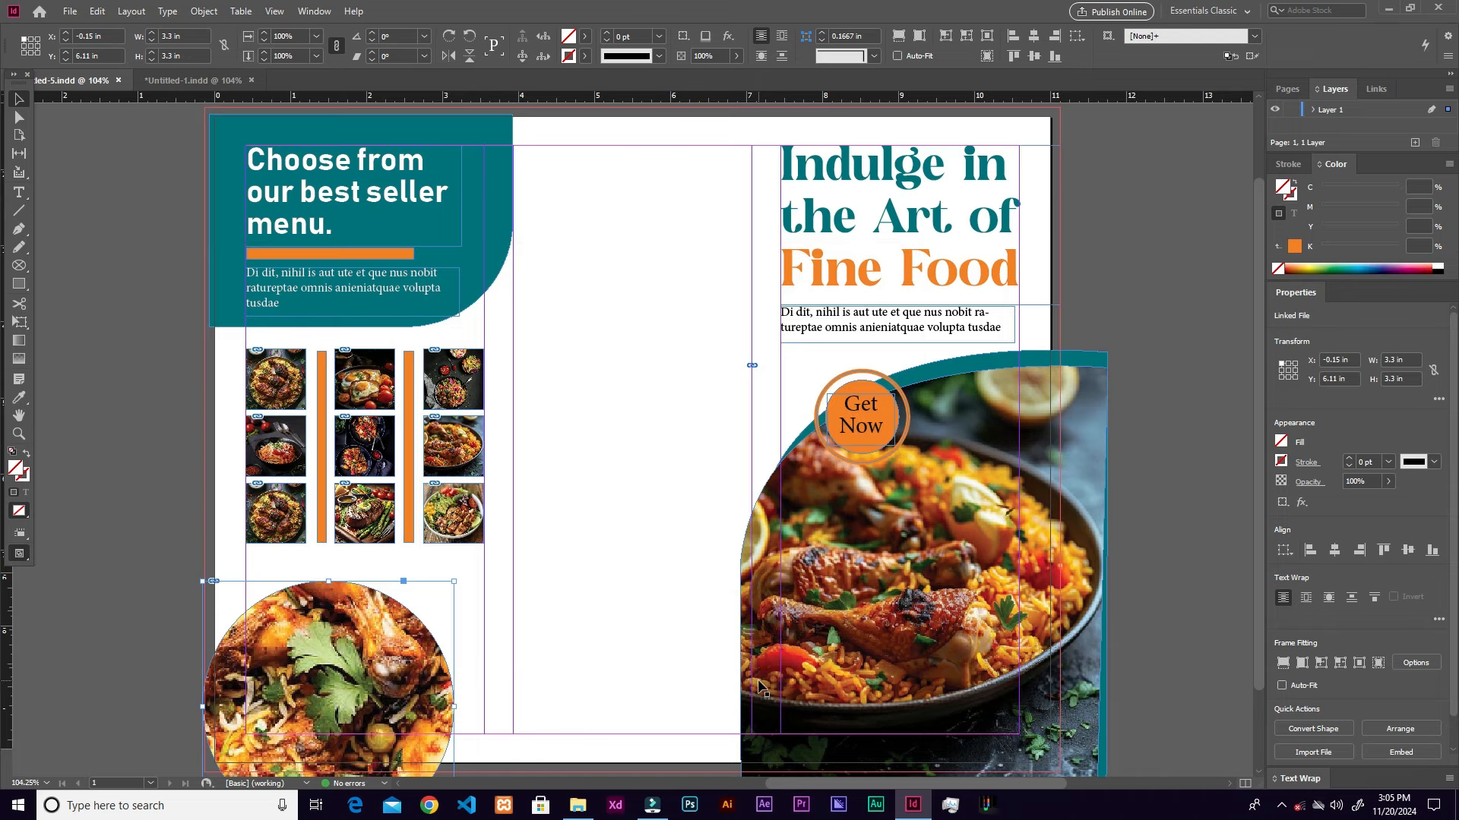
pyautogui.hotkey('ctrl', 'alt', 'shift', 'e')
pyautogui.scroll(-3, 567, 621)
pyautogui.hscroll(-2, 568, 621)
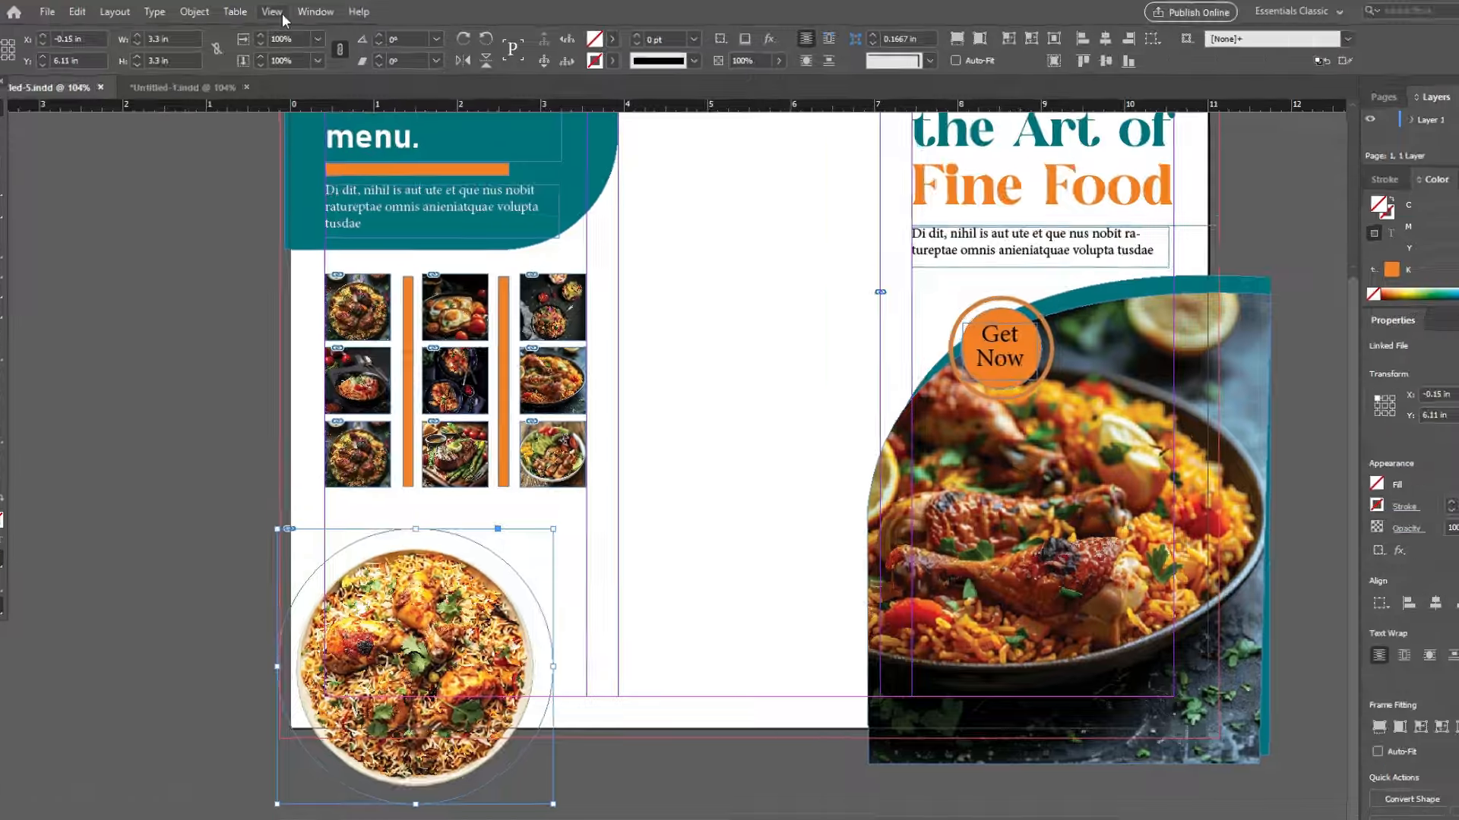
# Step: Open the Effects panel and add a Drop Shadow to the biryani plate
pyautogui.click(313, 12)
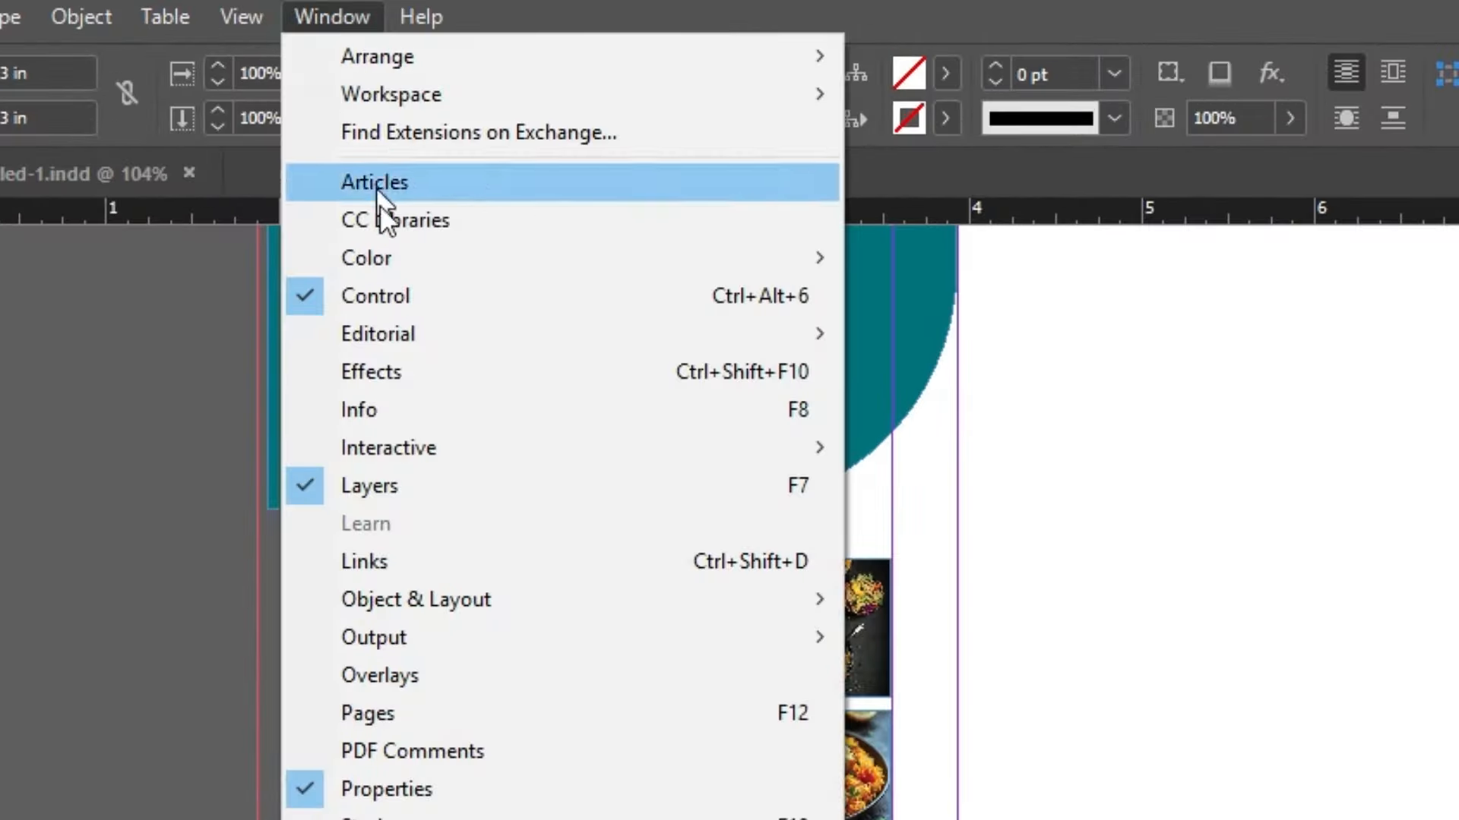
pyautogui.click(455, 372)
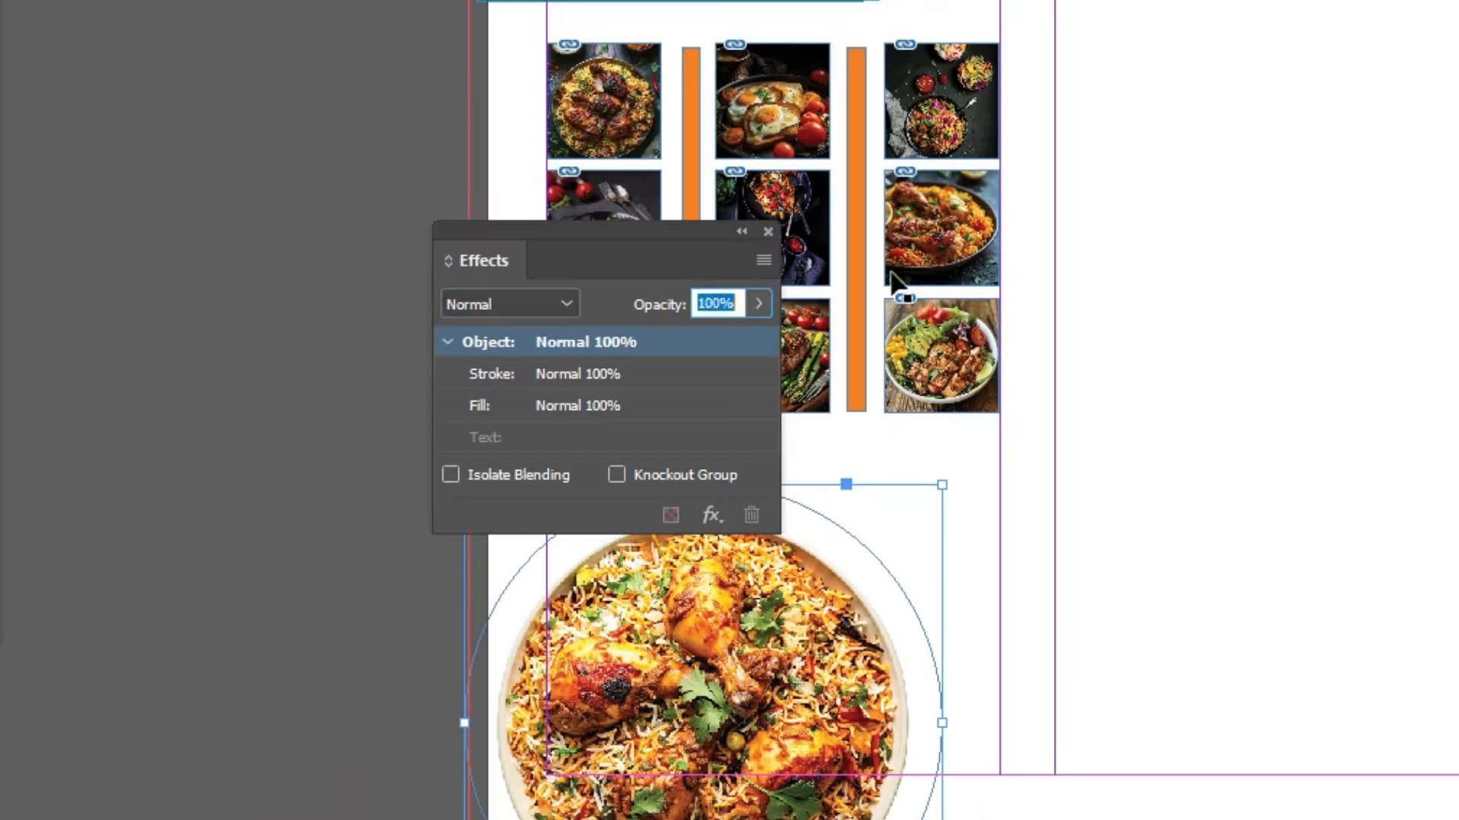
pyautogui.click(490, 793)
pyautogui.moveTo(668, 235); pyautogui.dragTo(1415, 114)
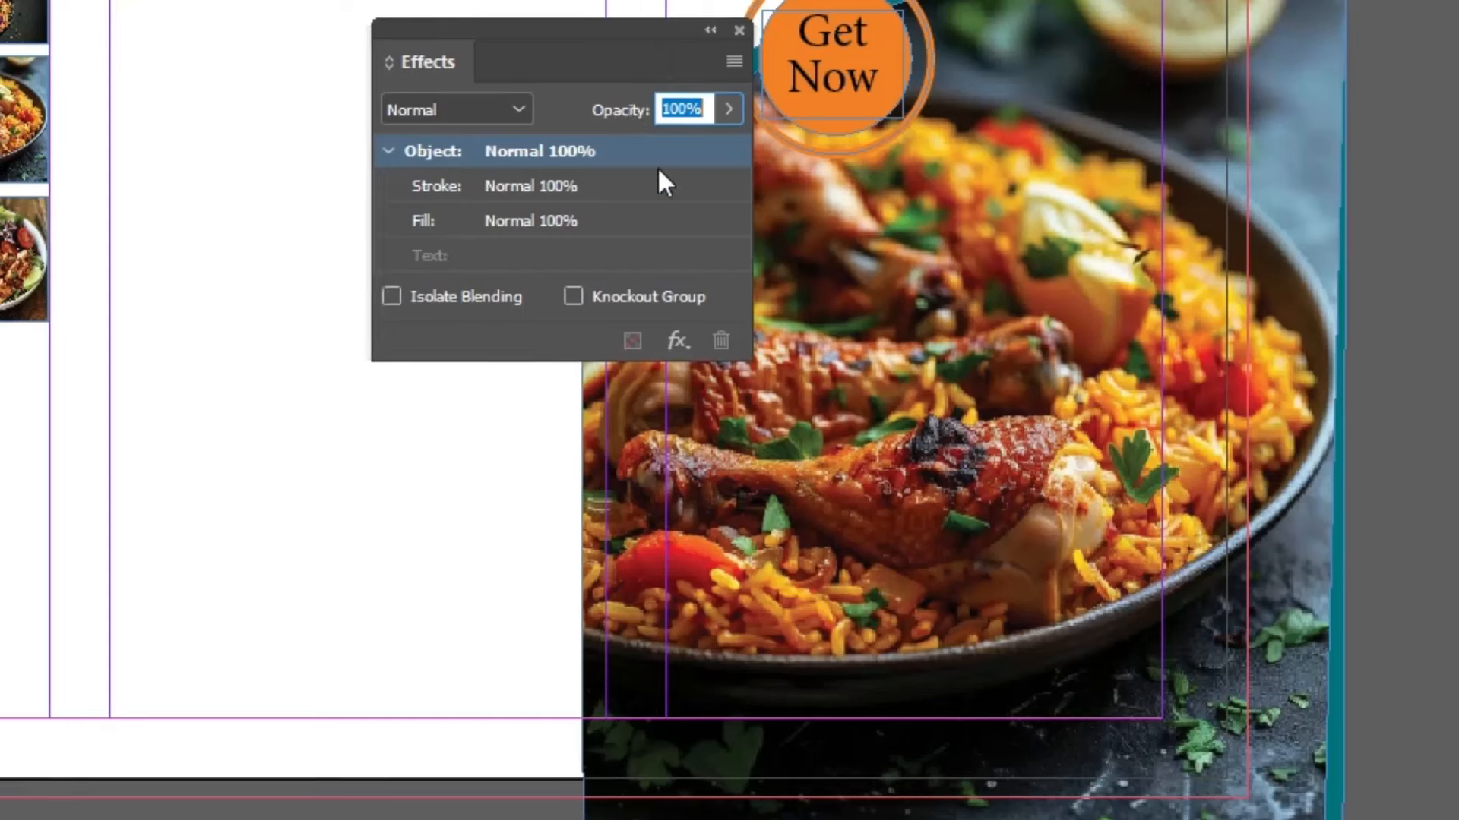
pyautogui.click(734, 61)
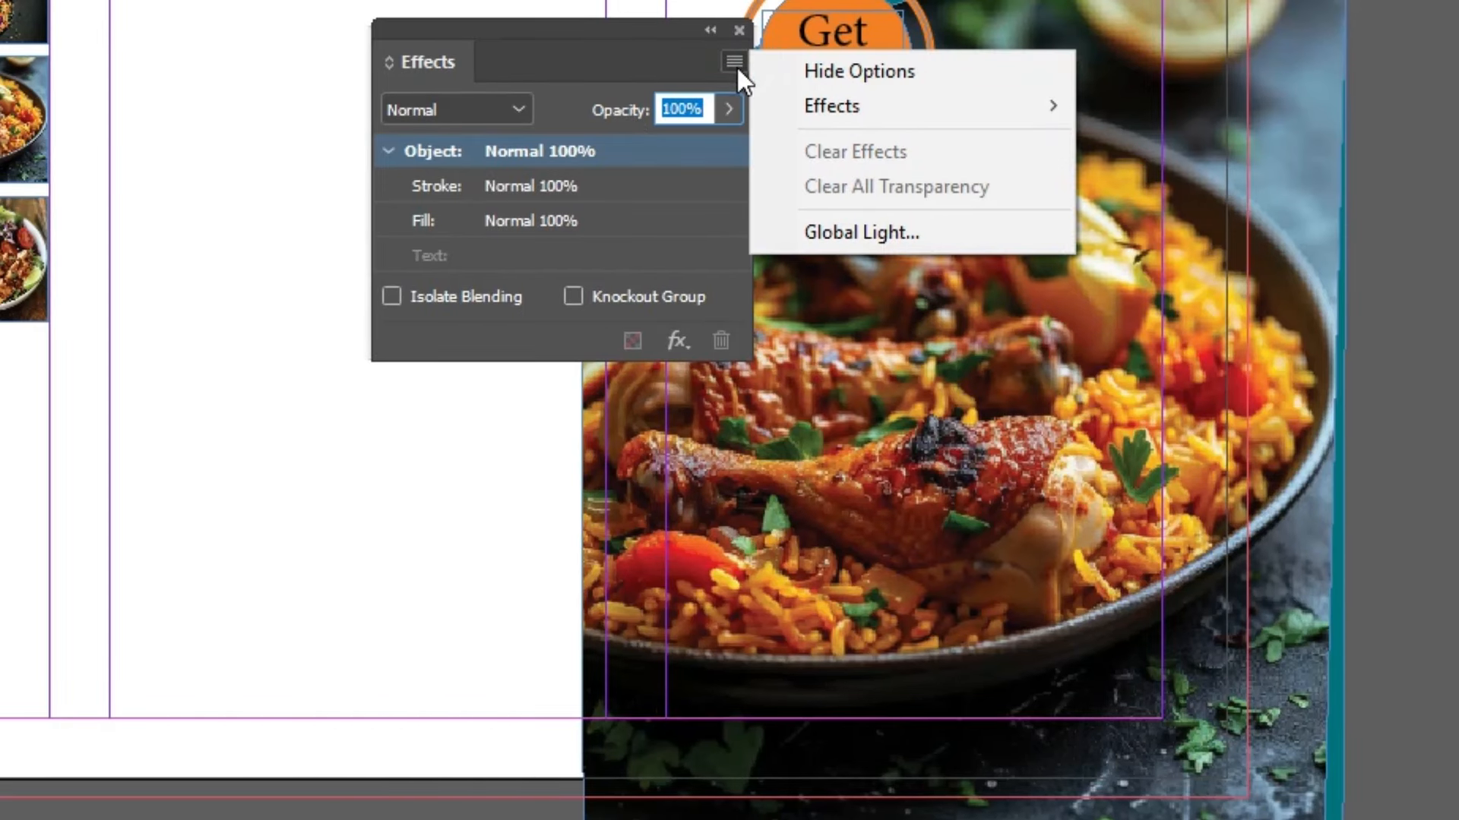
pyautogui.moveTo(847, 108)
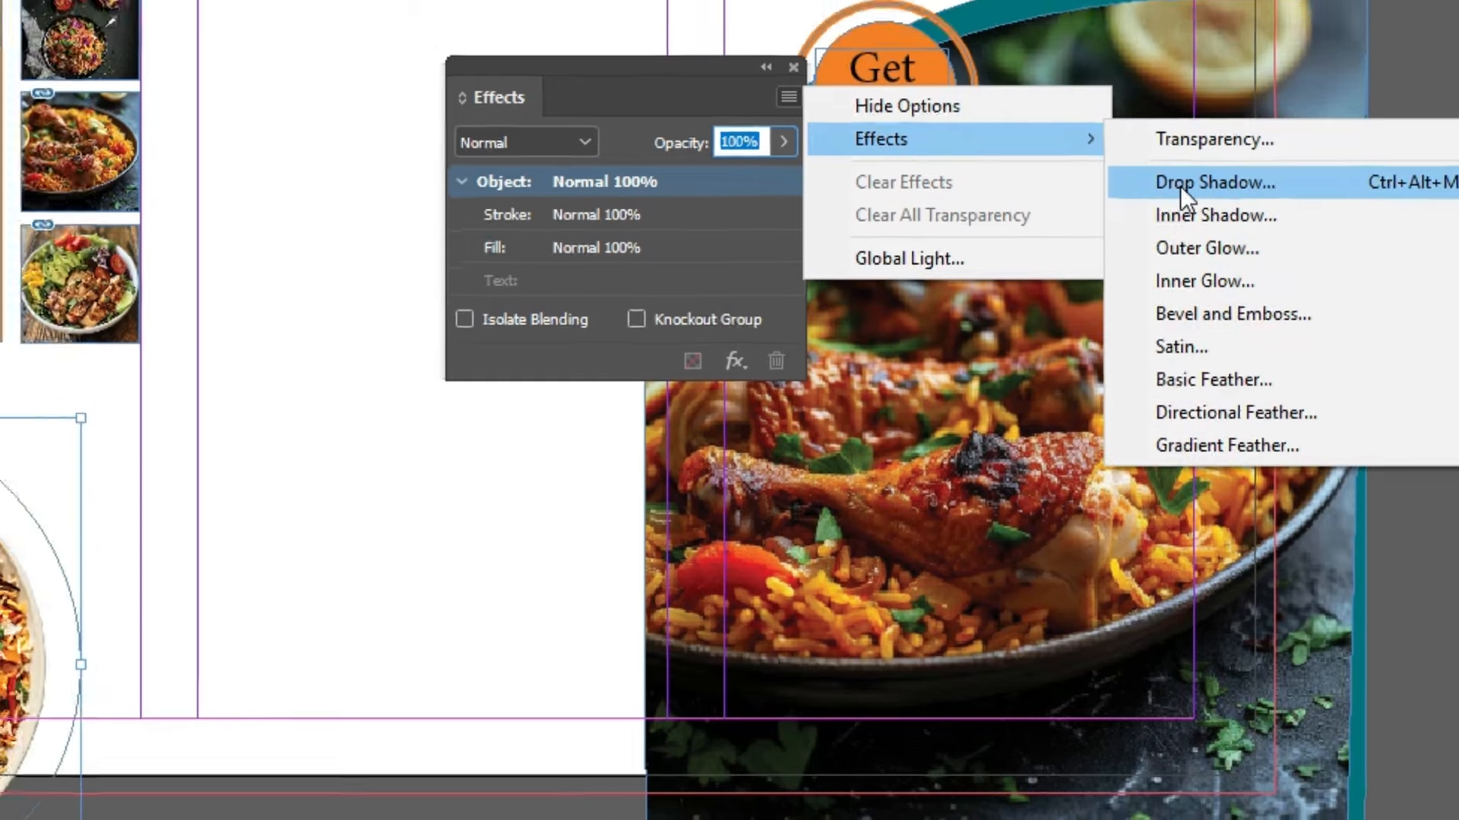
pyautogui.click(1148, 154)
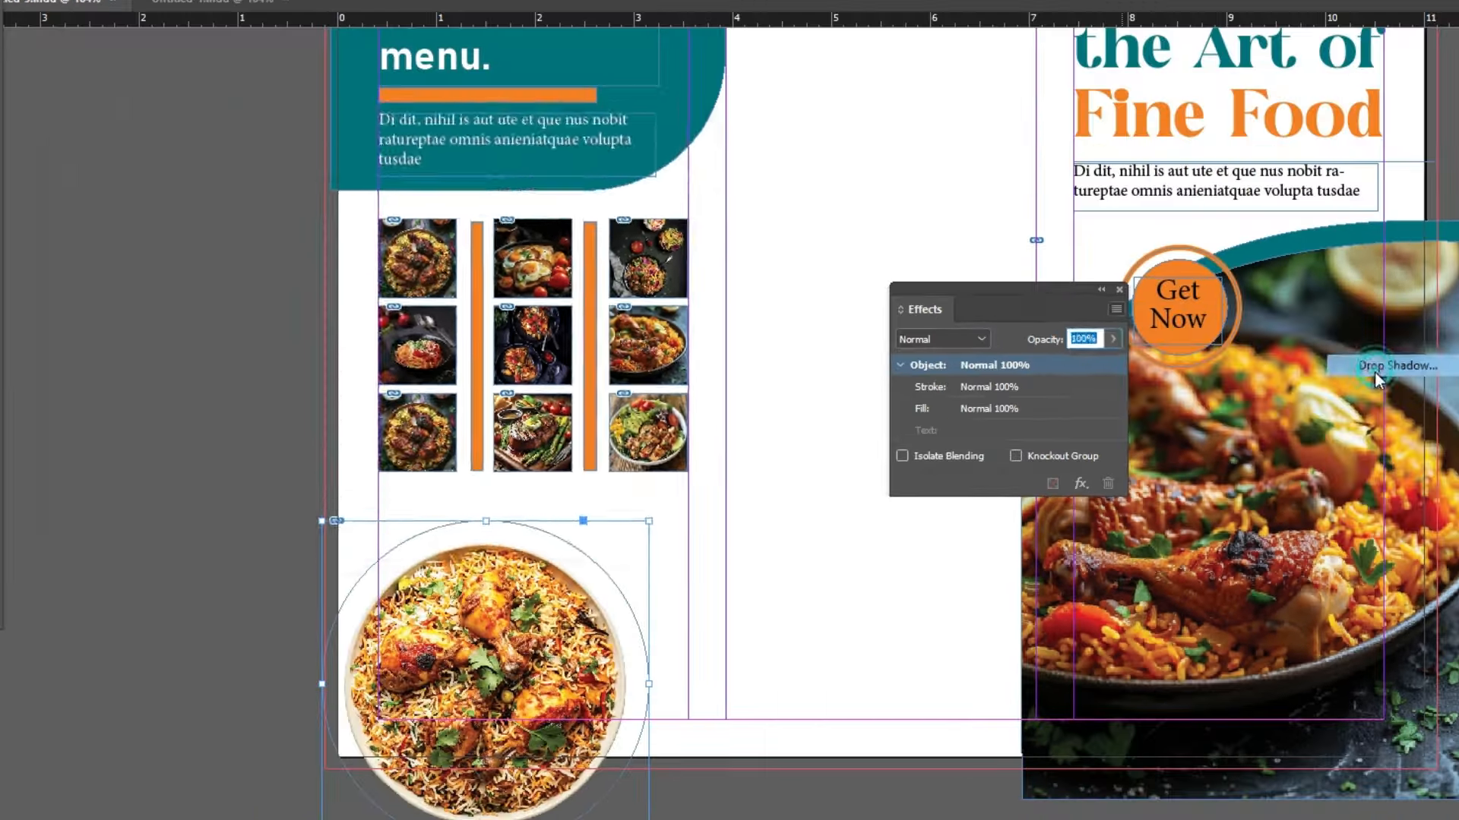
pyautogui.moveTo(576, 138); pyautogui.dragTo(1451, 163)
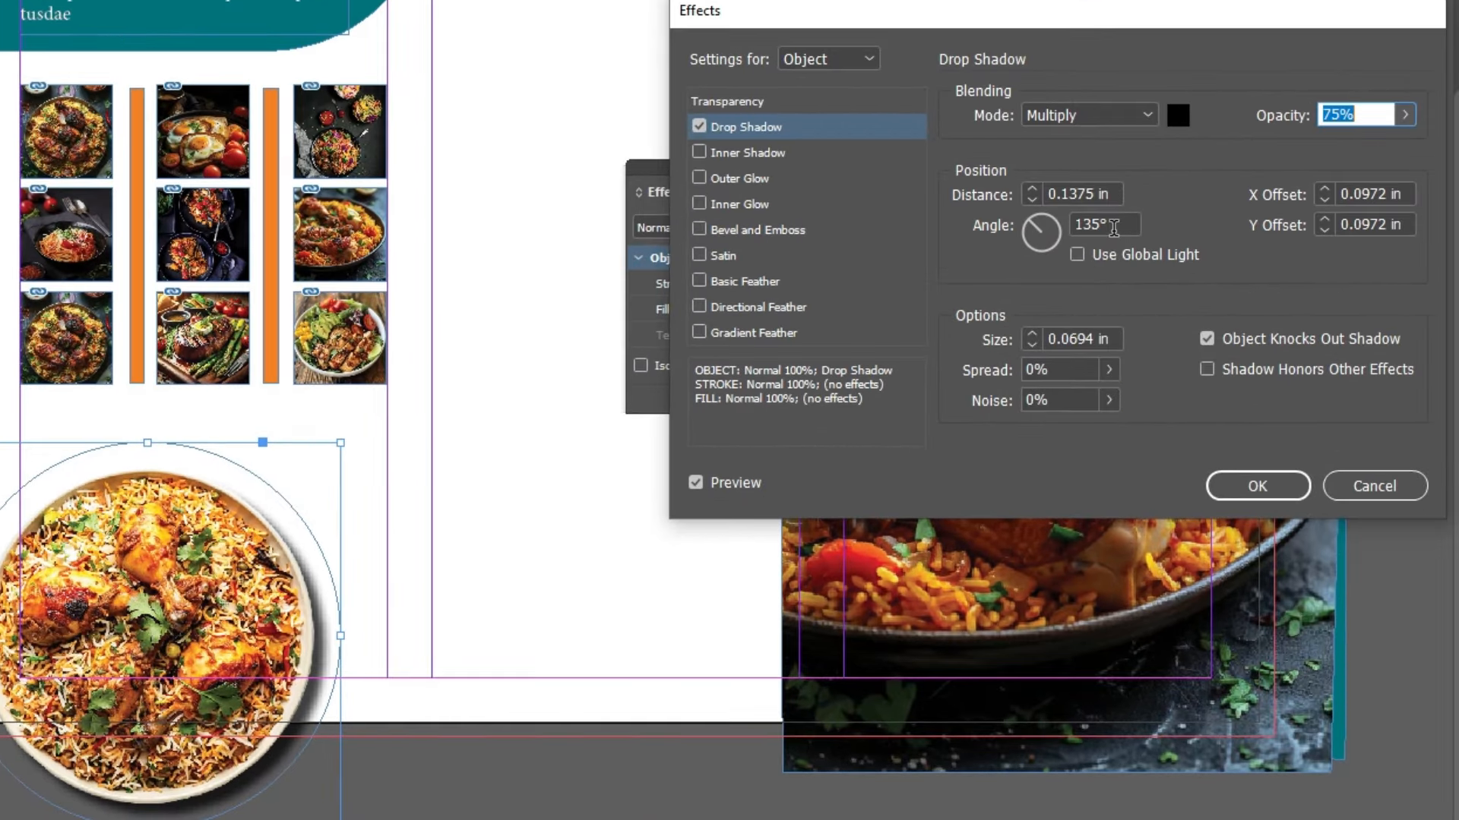
# Step: Set the shadow to 0.1875 in distance, 25% opacity, 0.125 in size, -157° angle
pyautogui.click(1116, 192)
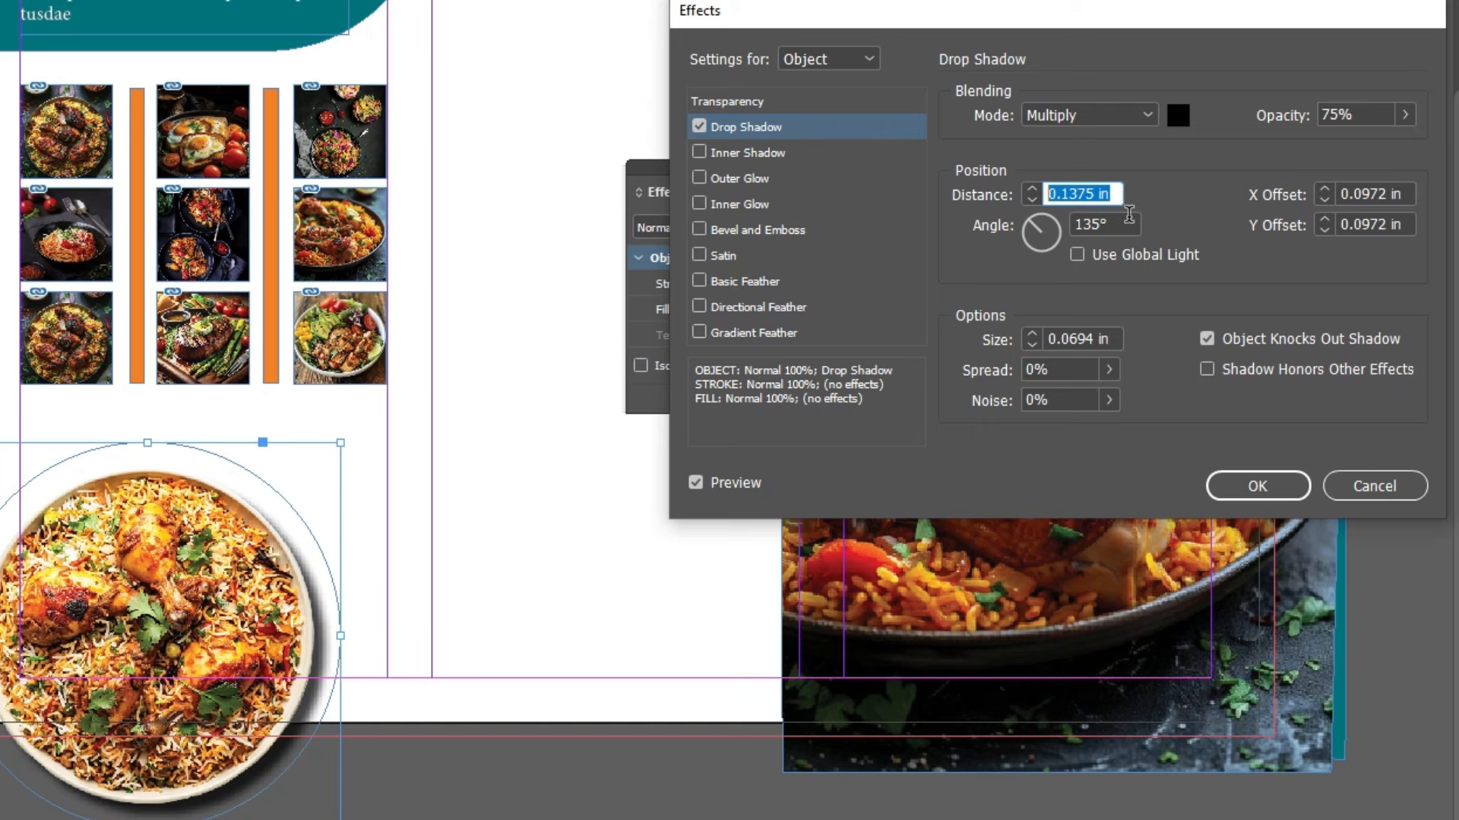
pyautogui.write('0.18')
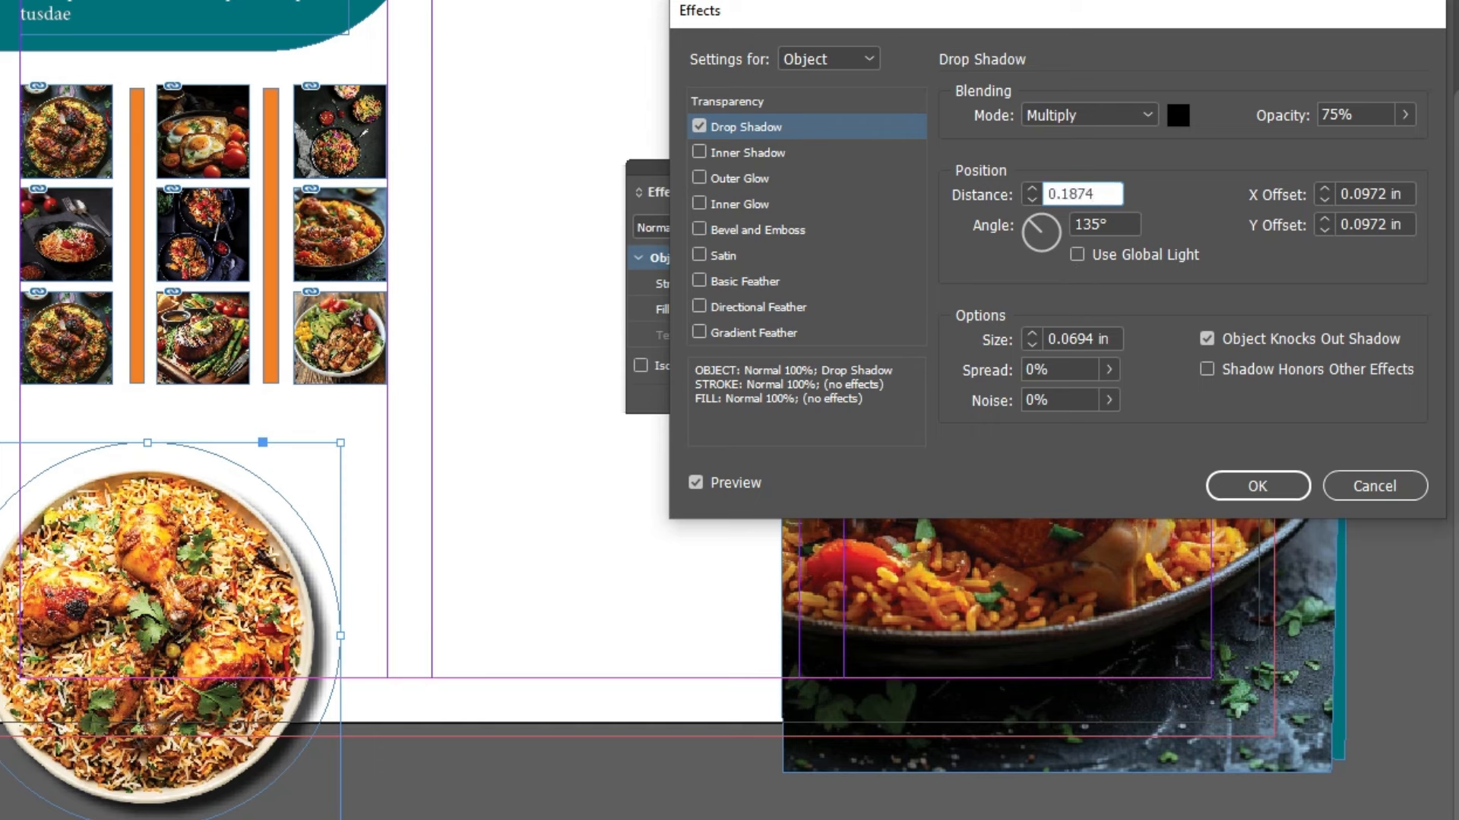
pyautogui.write('75')
pyautogui.doubleClick(1094, 194)
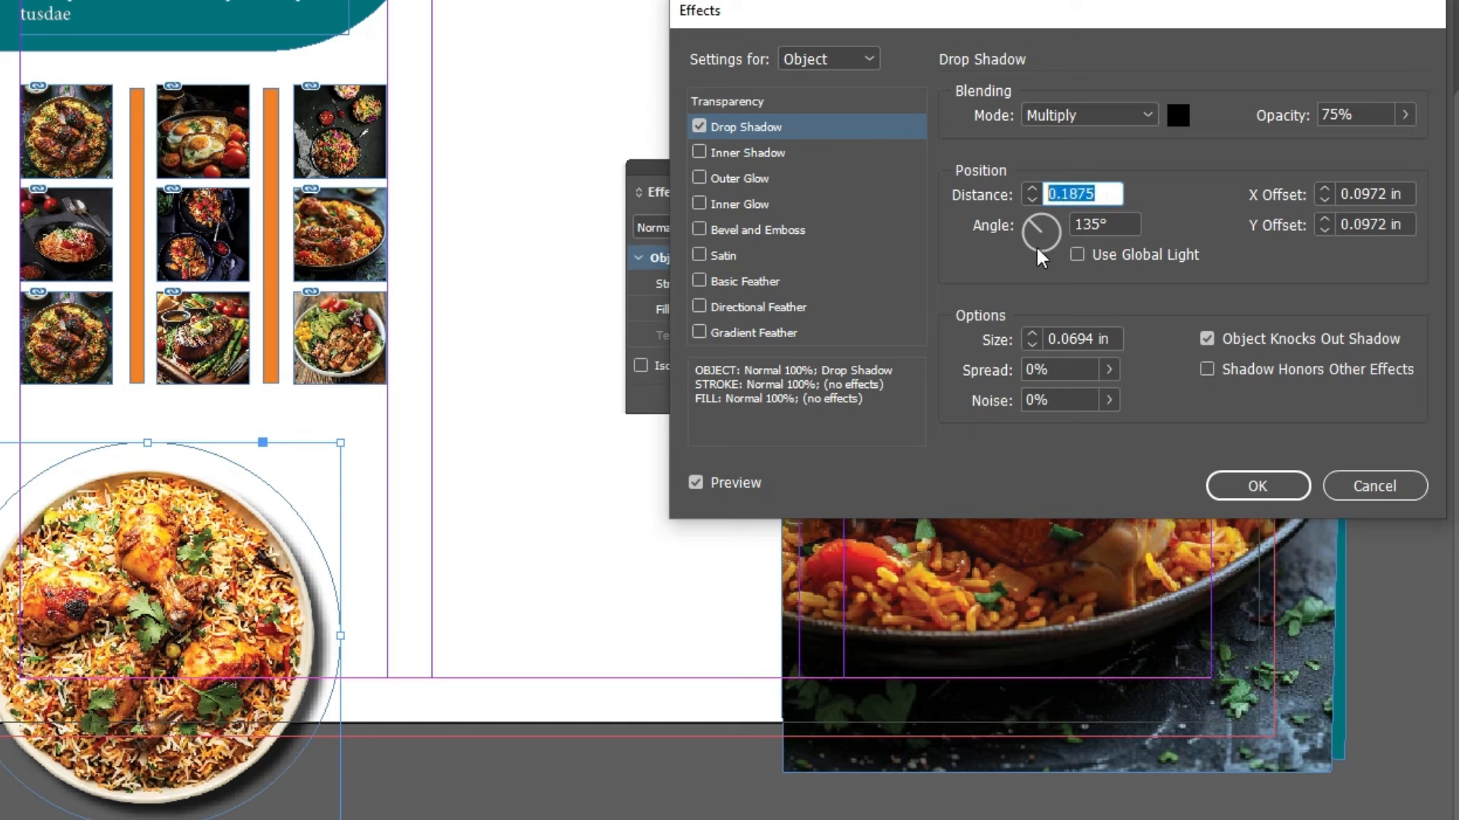
pyautogui.click(1356, 115)
pyautogui.write('25')
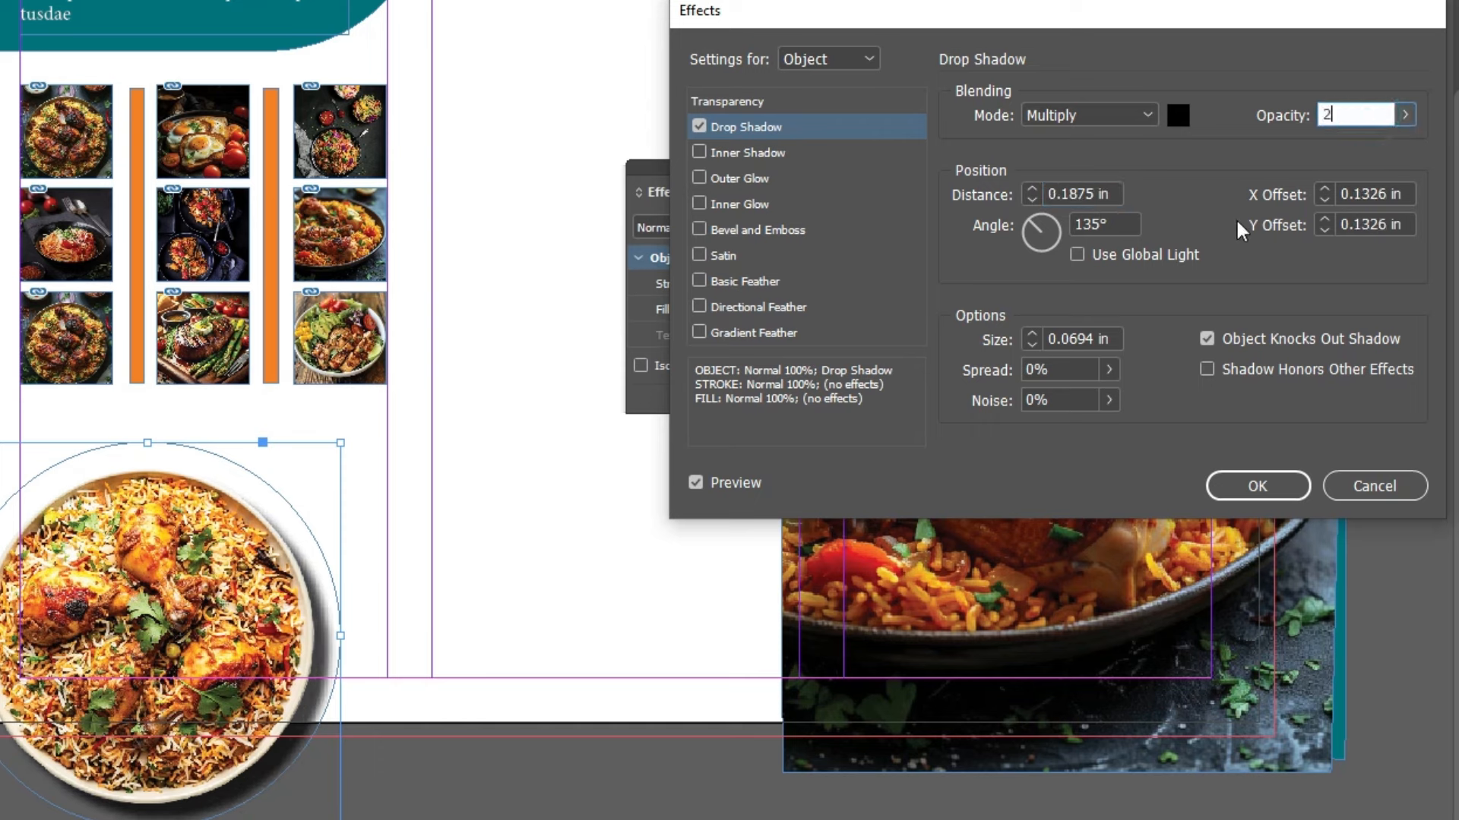
pyautogui.doubleClick(1079, 338)
pyautogui.write('0.125')
pyautogui.doubleClick(1079, 339)
pyautogui.moveTo(1036, 230); pyautogui.dragTo(1009, 245)
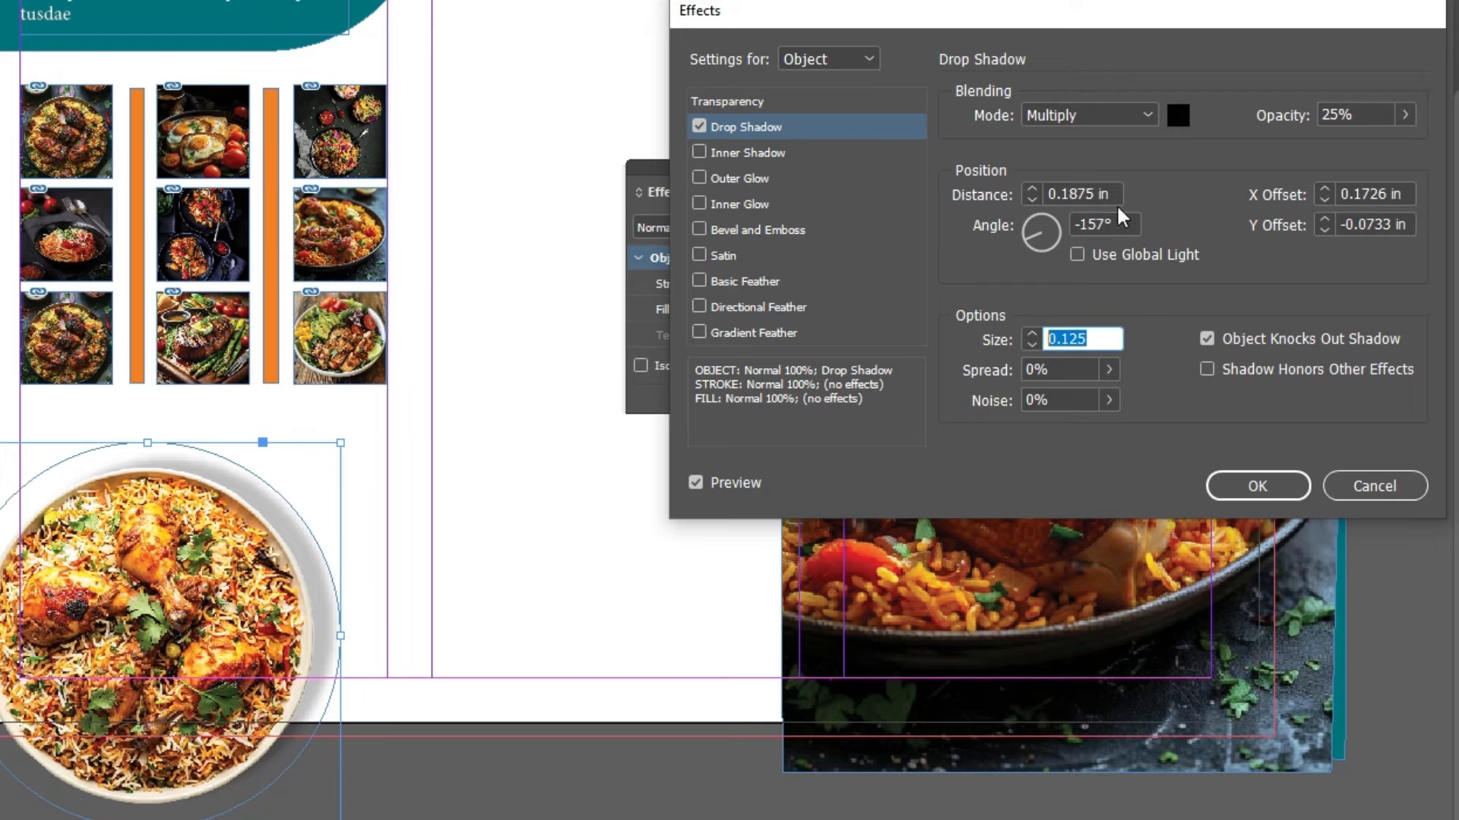
pyautogui.click(1284, 487)
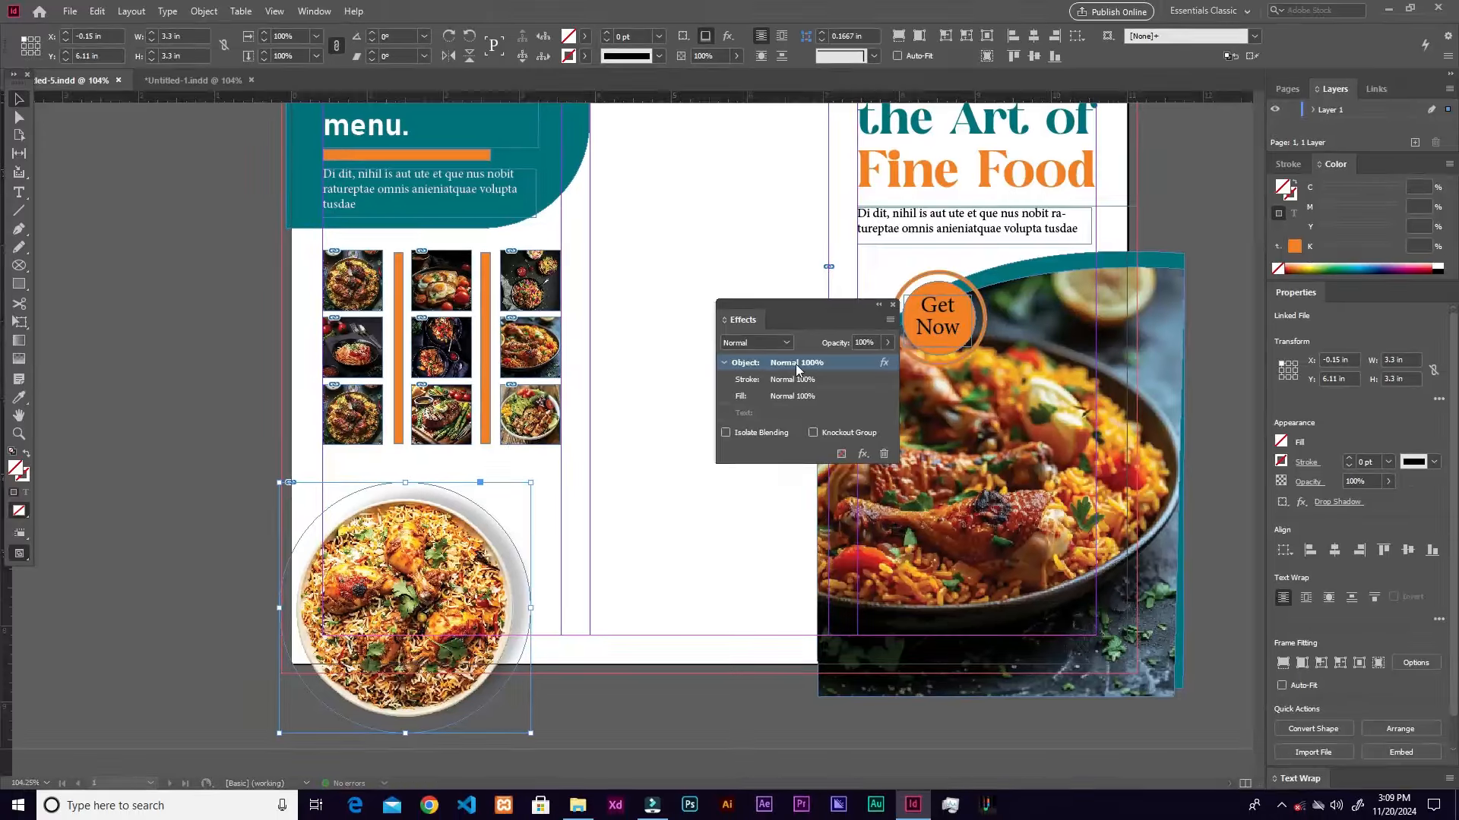
# Step: Draw a small circle frame over the upper-right edge of the biryani plate
pyautogui.click(892, 304)
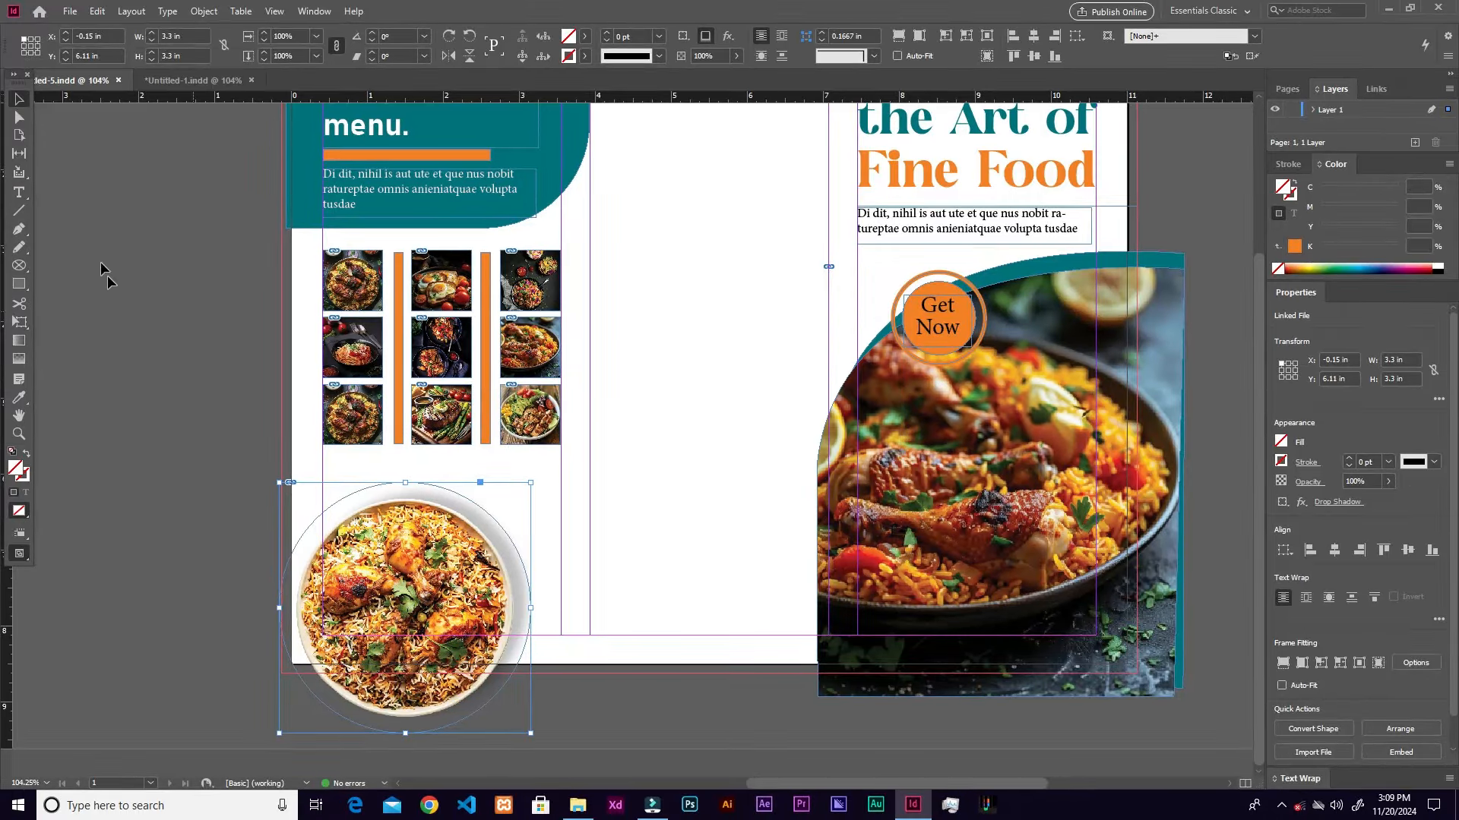
pyautogui.click(20, 267)
pyautogui.moveTo(532, 472); pyautogui.dragTo(599, 524)
pyautogui.press('v')
pyautogui.moveTo(537, 473); pyautogui.dragTo(527, 523)
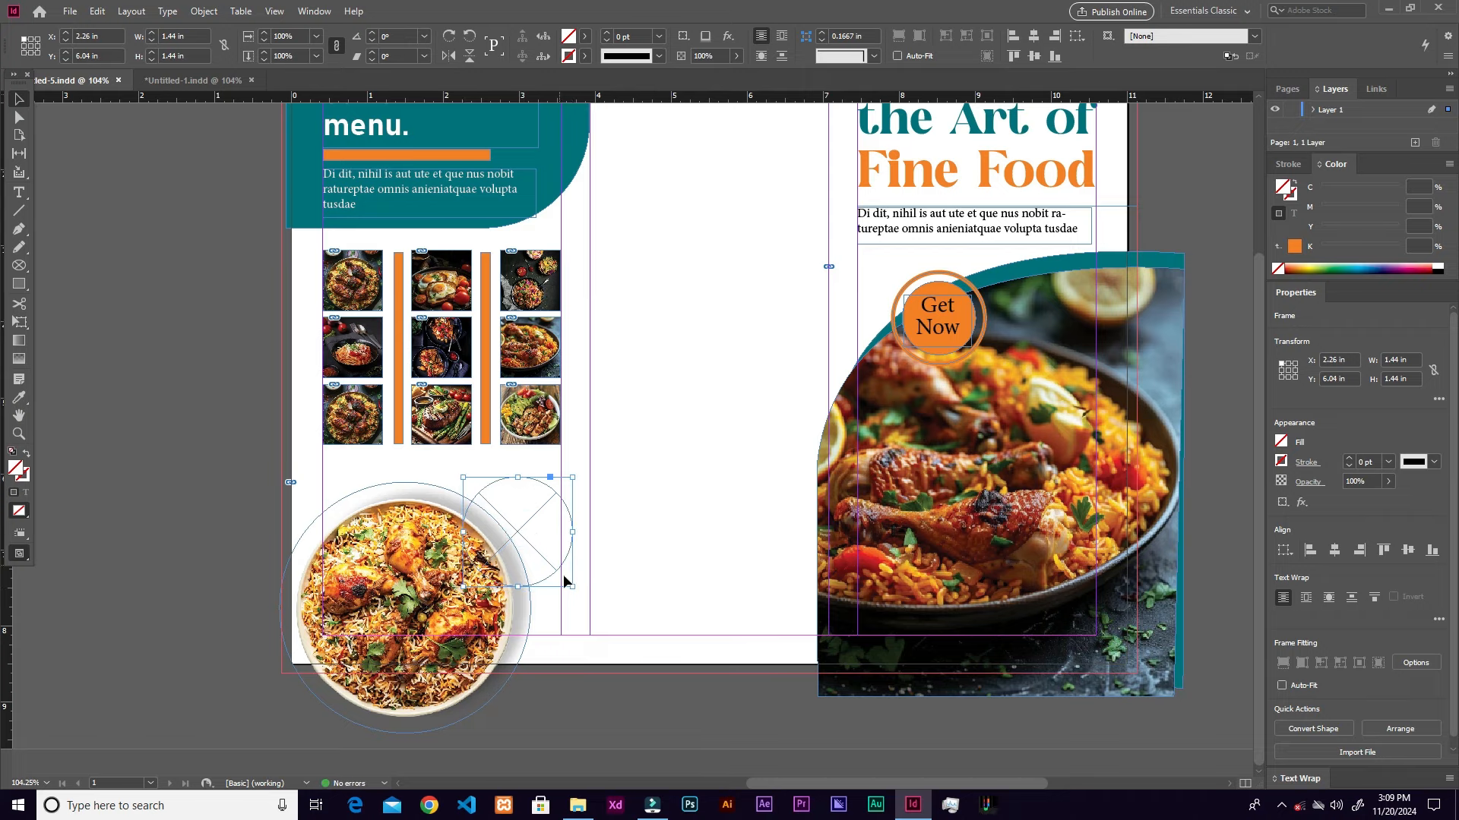
# Step: Place the 50% OFF sticker image in the small circle, fit it, and nudge it into place
pyautogui.hotkey('ctrl', 'd')
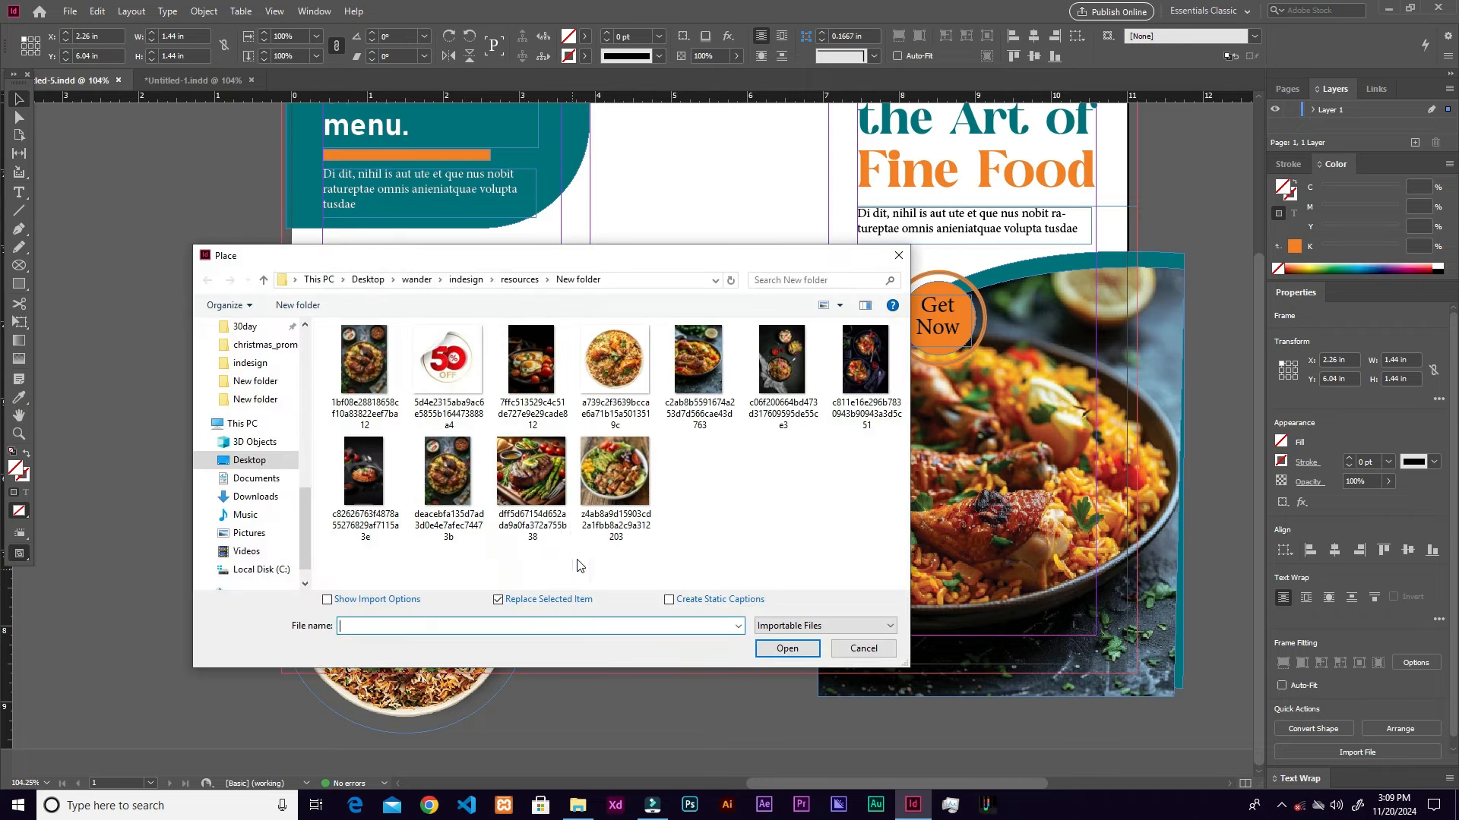
pyautogui.click(461, 377)
pyautogui.click(787, 648)
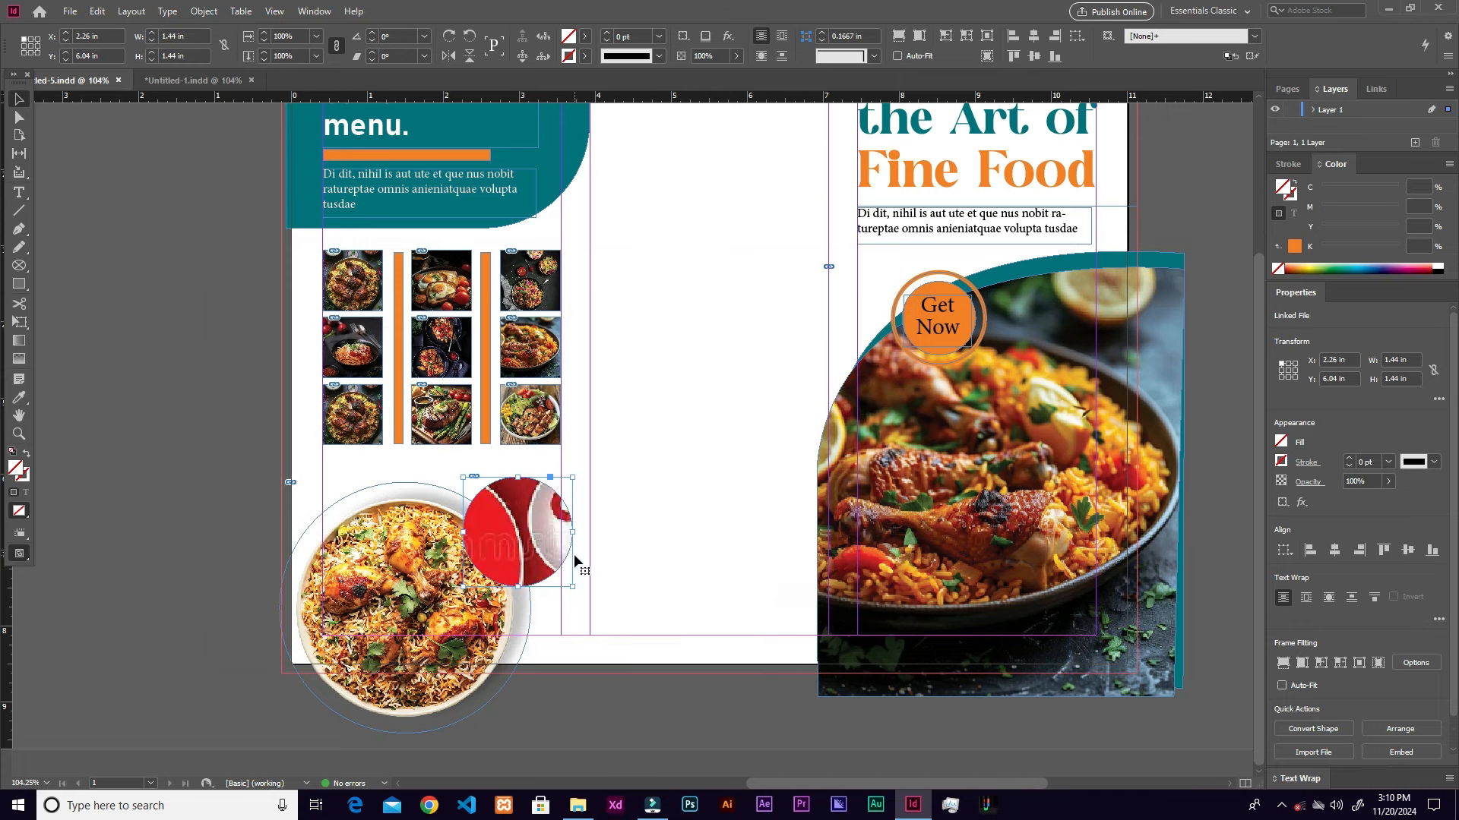
pyautogui.hotkey('ctrl', 'alt', 'shift', 'c')
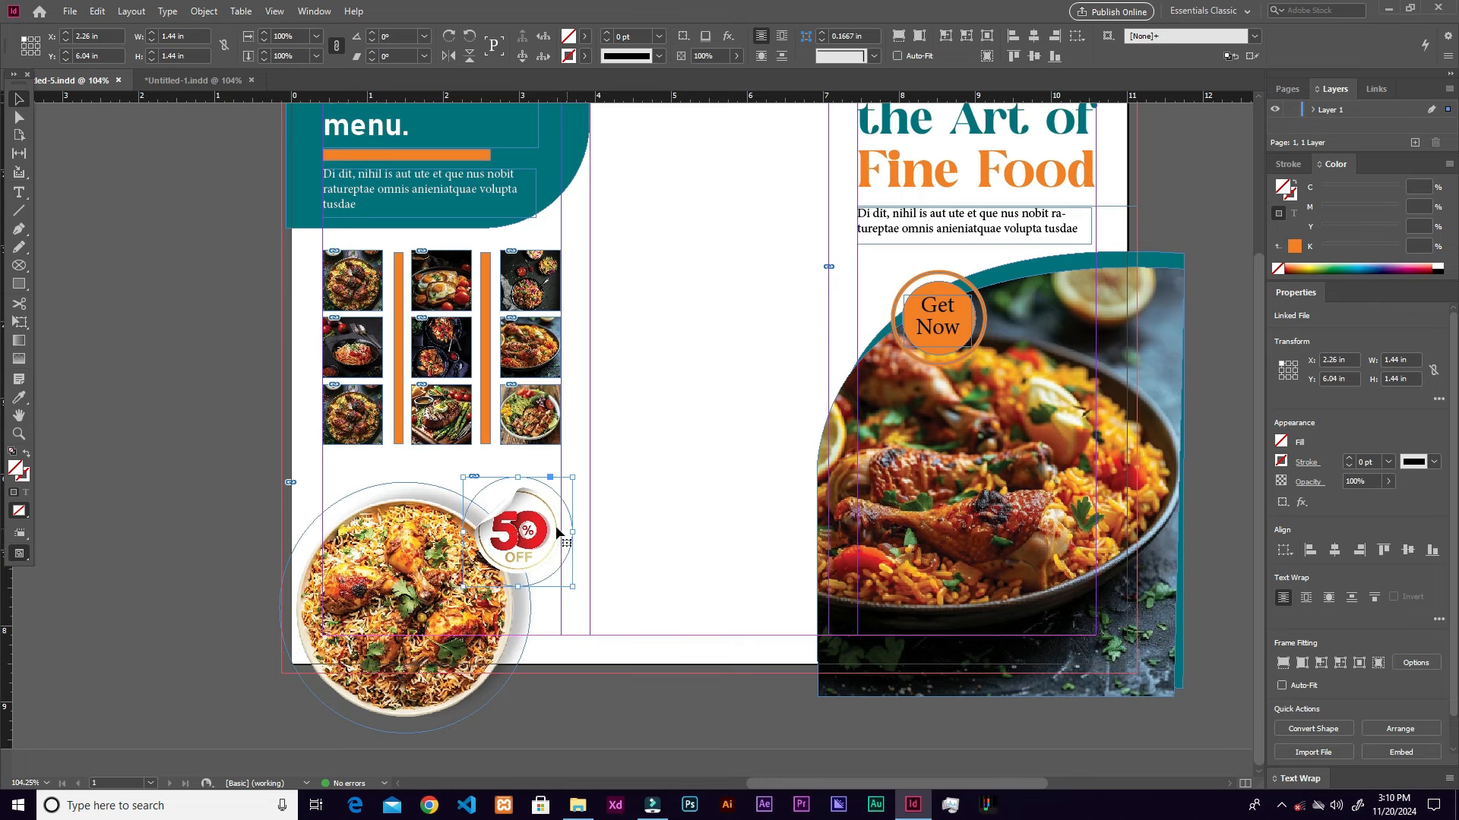
pyautogui.moveTo(544, 529)
pyautogui.mouseDown()
pyautogui.moveTo(531, 541)
pyautogui.moveTo(531, 516)
pyautogui.moveTo(533, 537)
pyautogui.mouseUp()
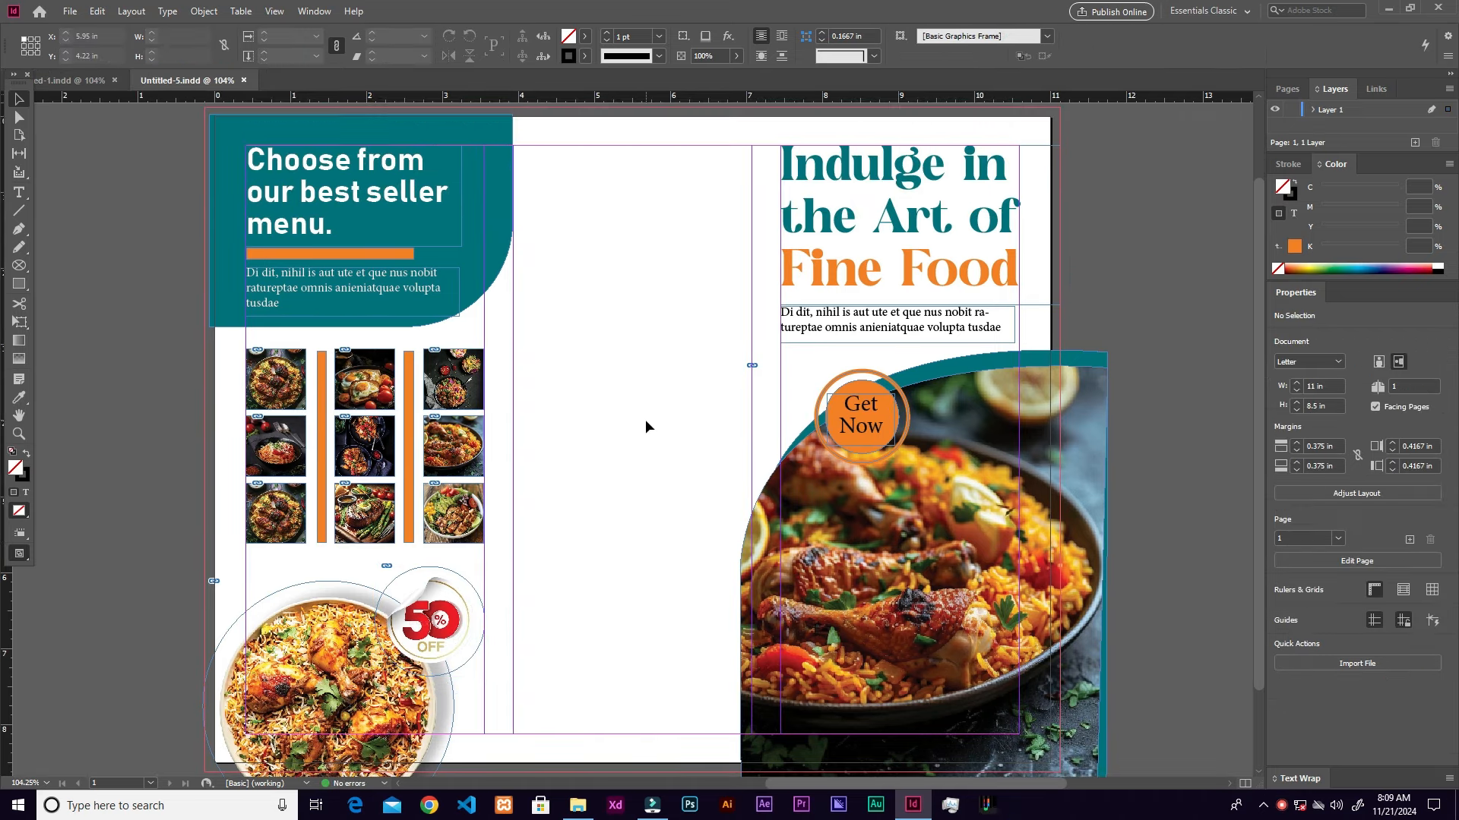
# Step: Draw a rectangle at the top of the middle panel filled with dark navy 162b66
pyautogui.click(21, 286)
pyautogui.moveTo(522, 117); pyautogui.dragTo(737, 370)
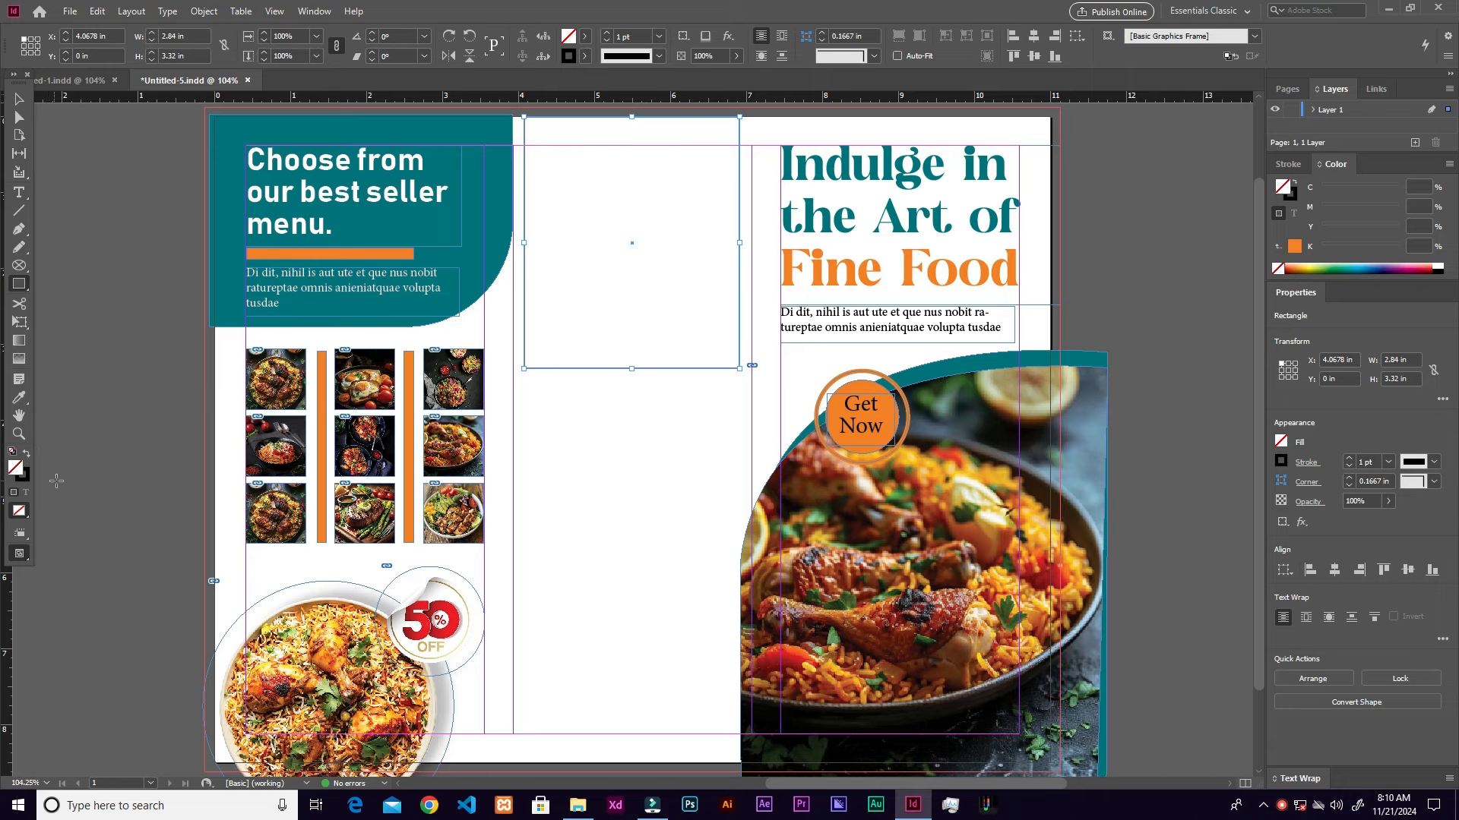
pyautogui.doubleClick(15, 468)
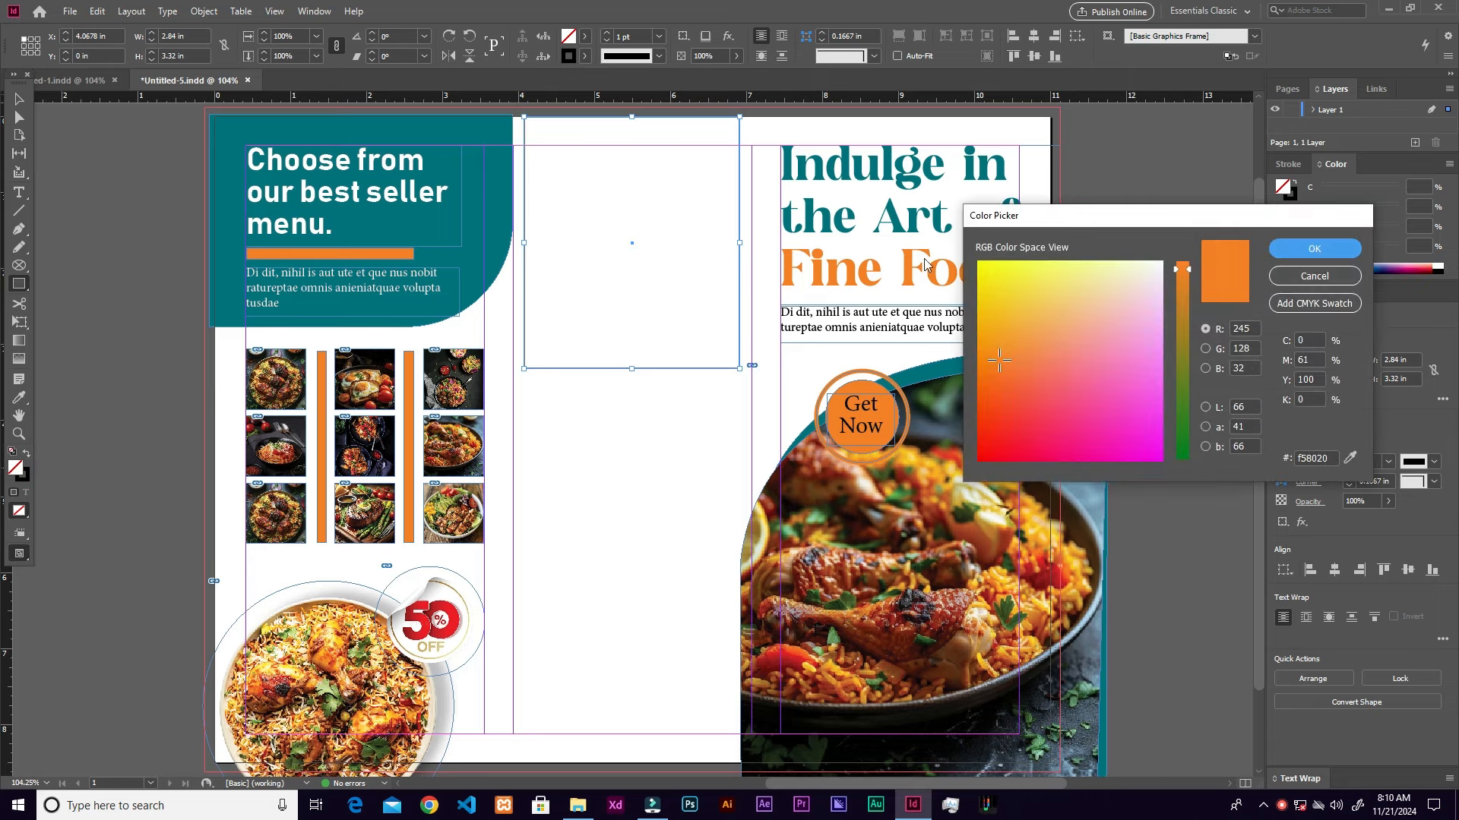
pyautogui.click(1184, 442)
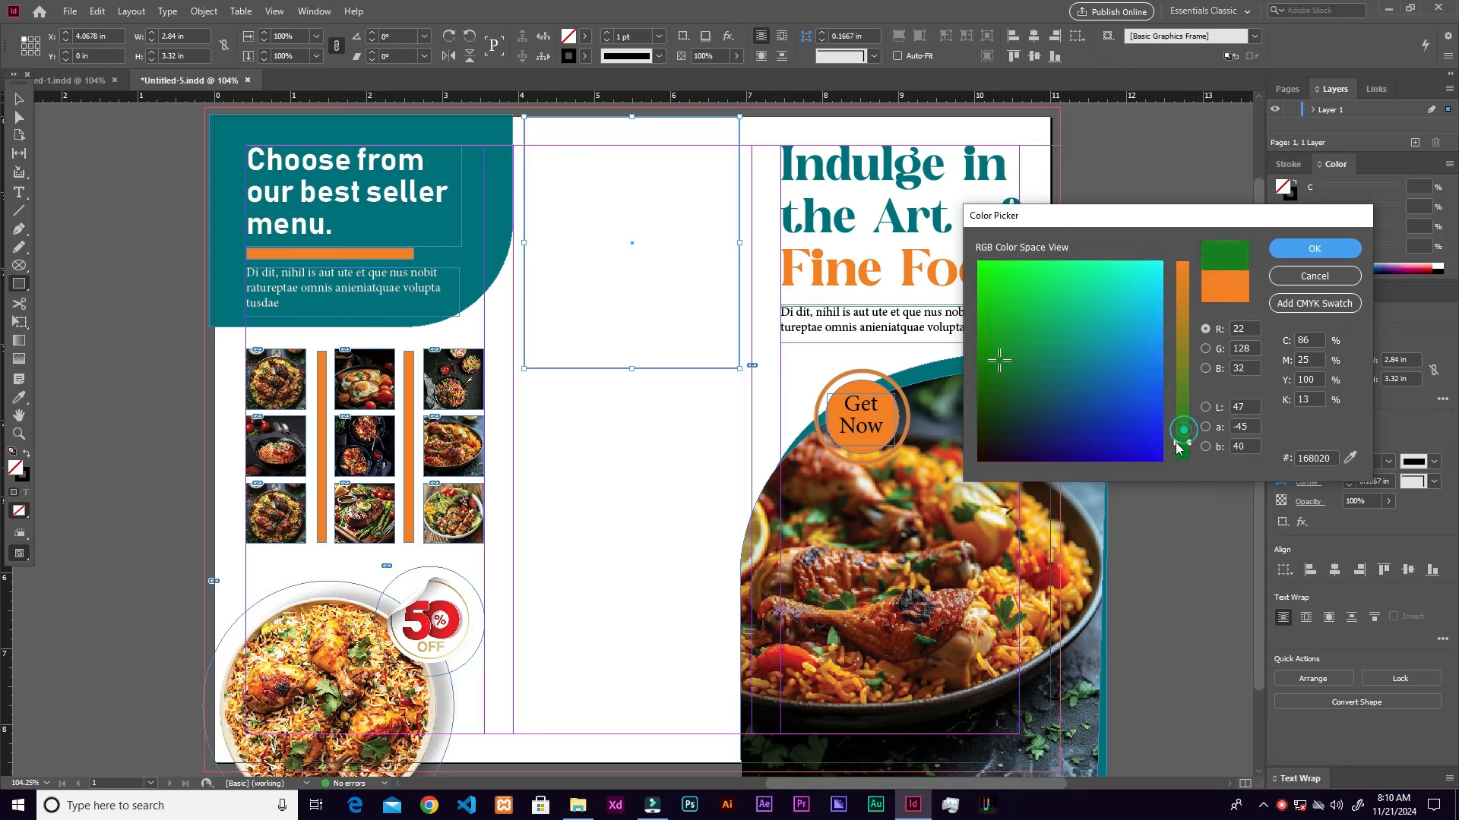
pyautogui.click(1117, 427)
pyautogui.click(1051, 427)
pyautogui.click(1276, 253)
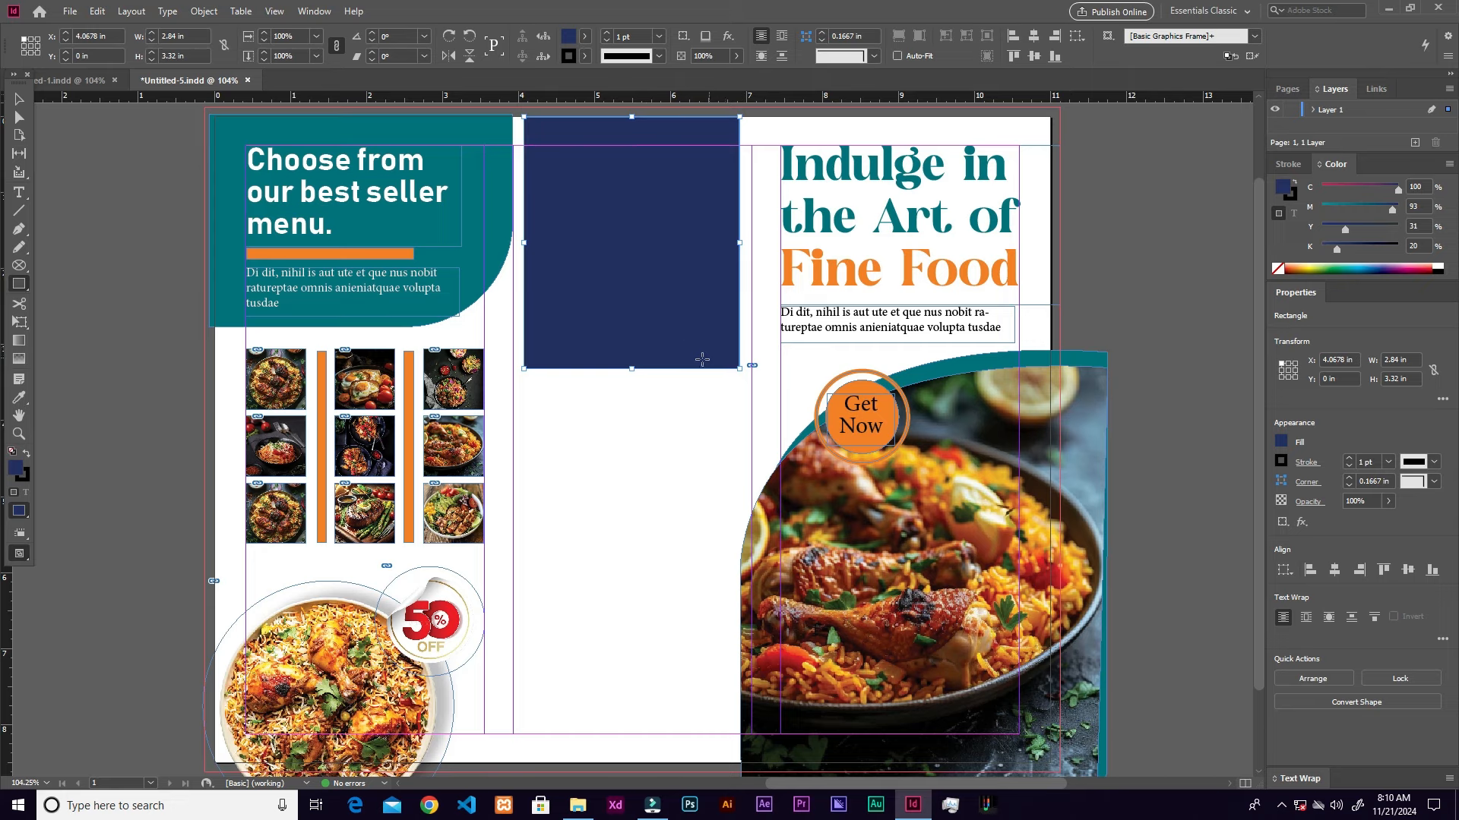
# Step: Set the navy rectangle's stroke to [None]
pyautogui.click(584, 55)
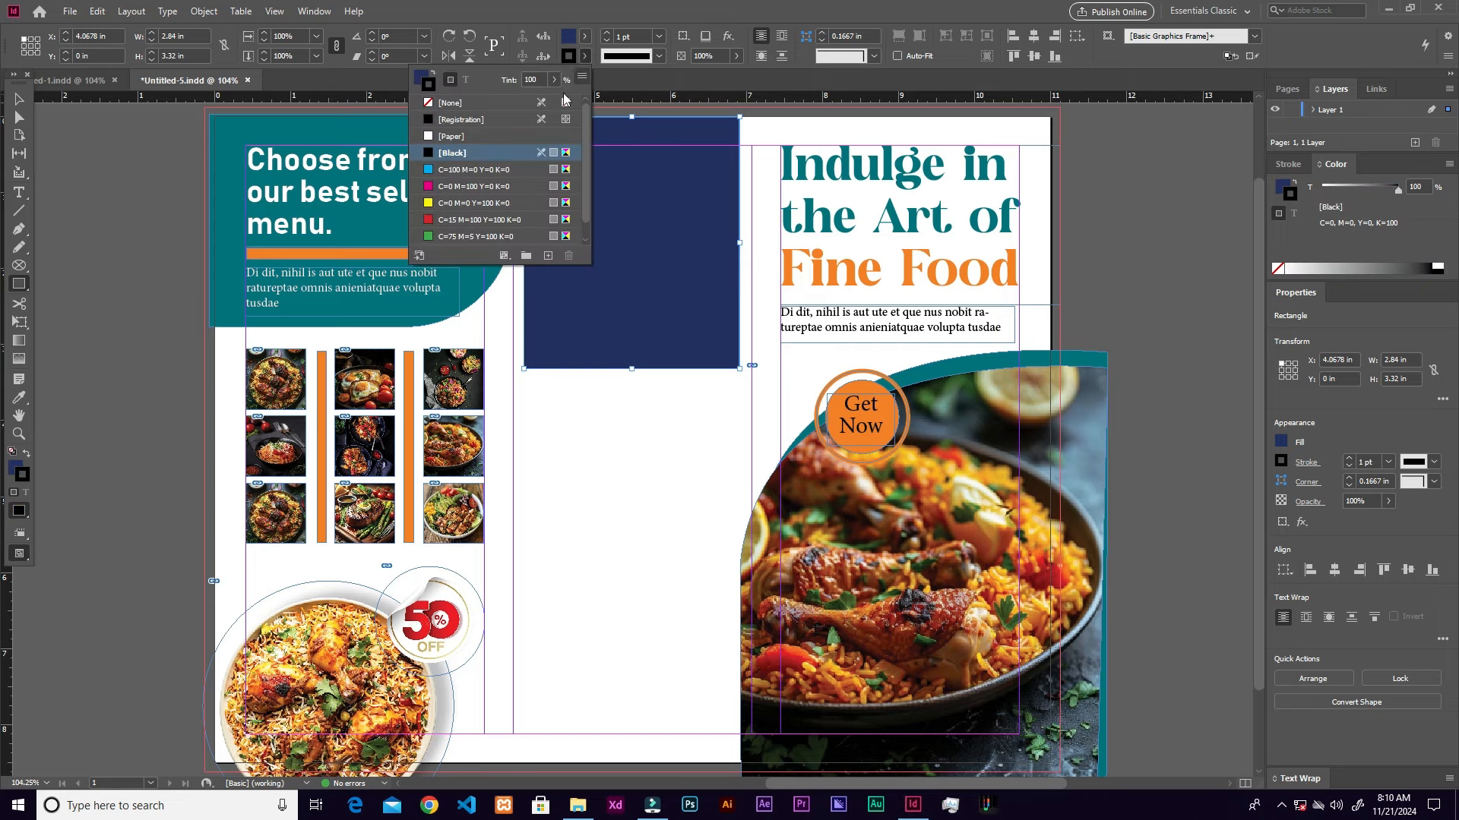
pyautogui.click(447, 104)
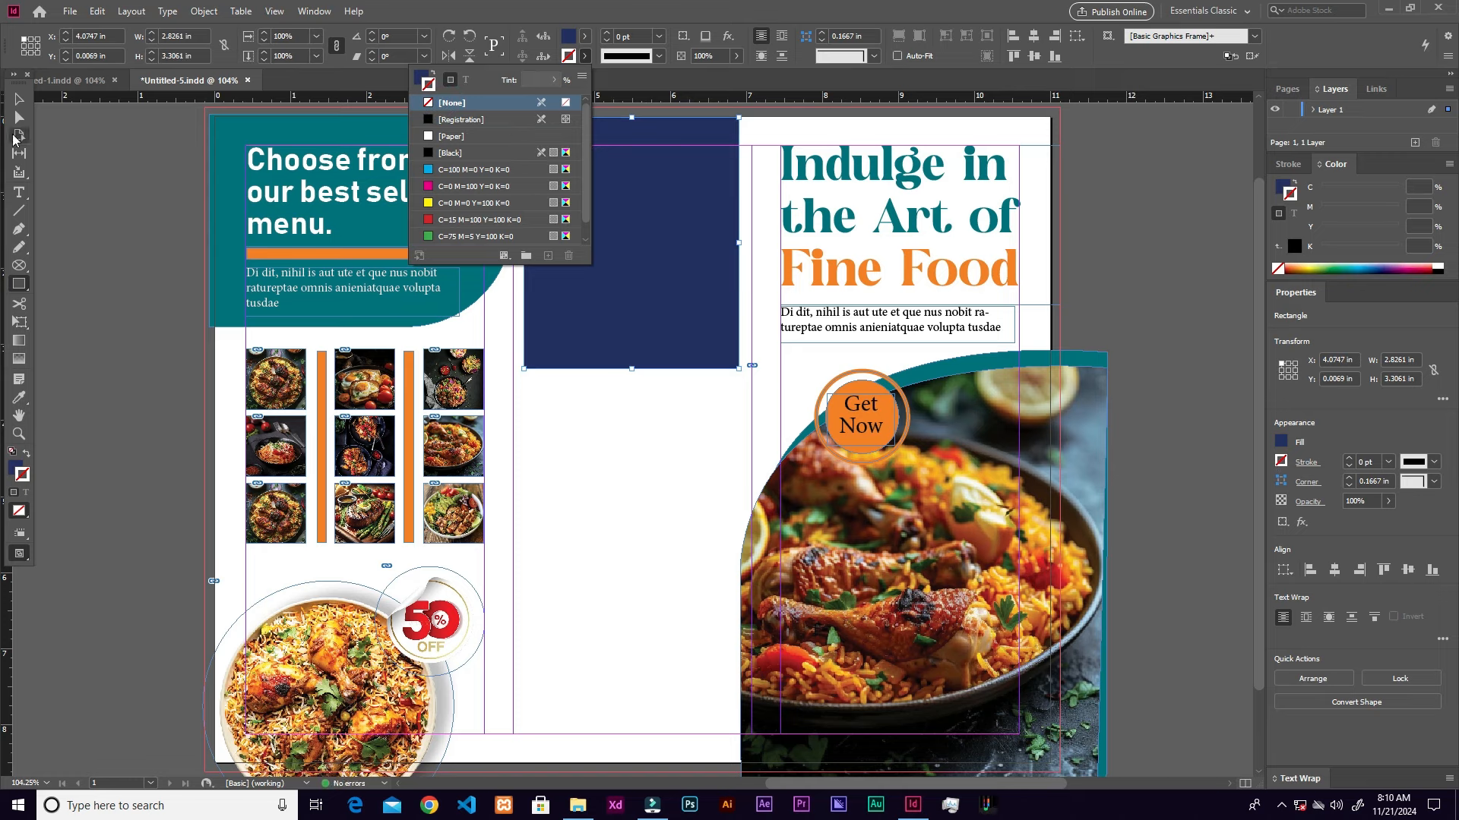
pyautogui.click(19, 99)
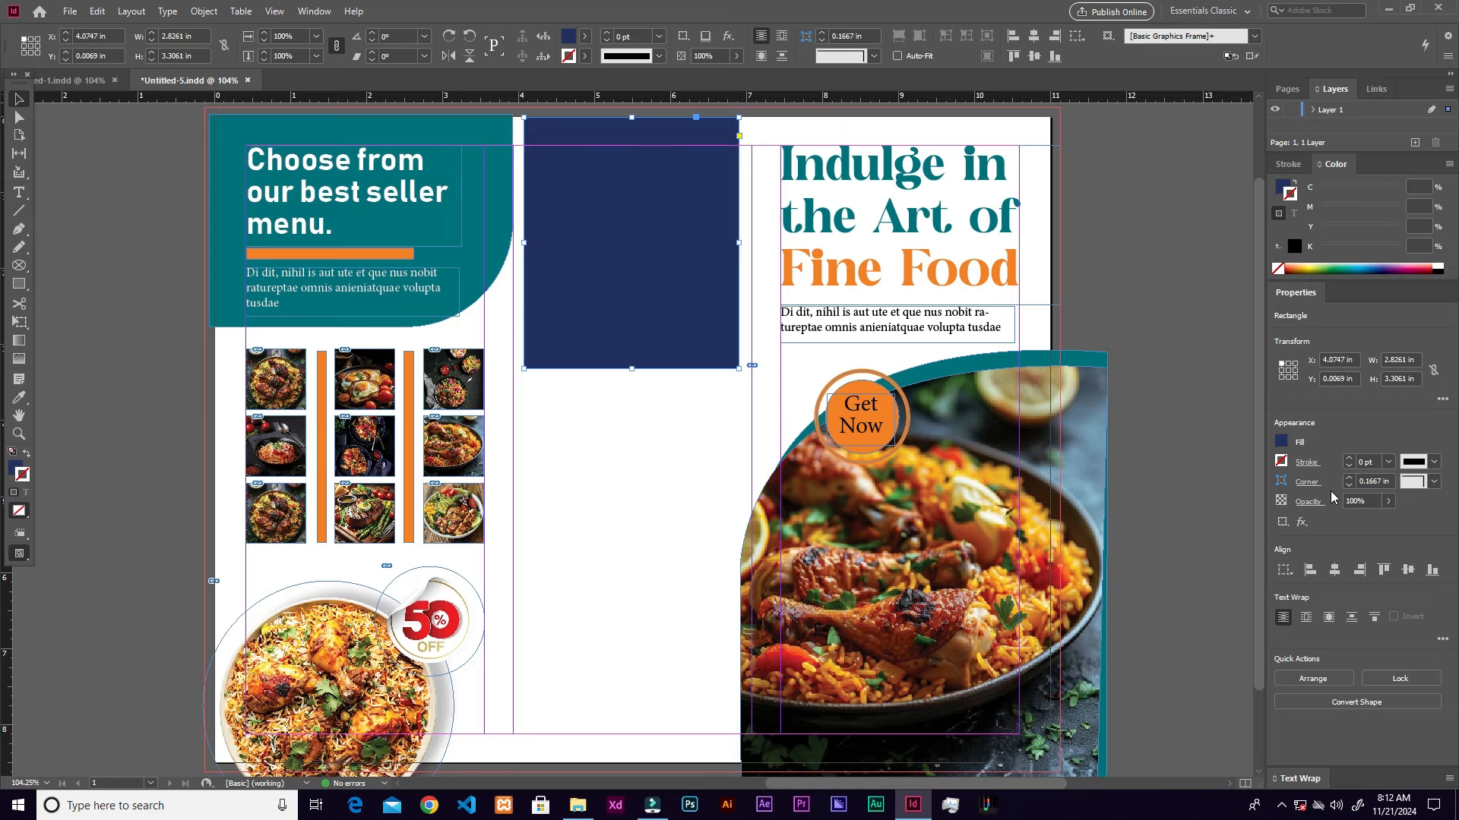
# Step: Open Corner Options for the navy rectangle and set the corner size to 0.125 in
pyautogui.click(1307, 486)
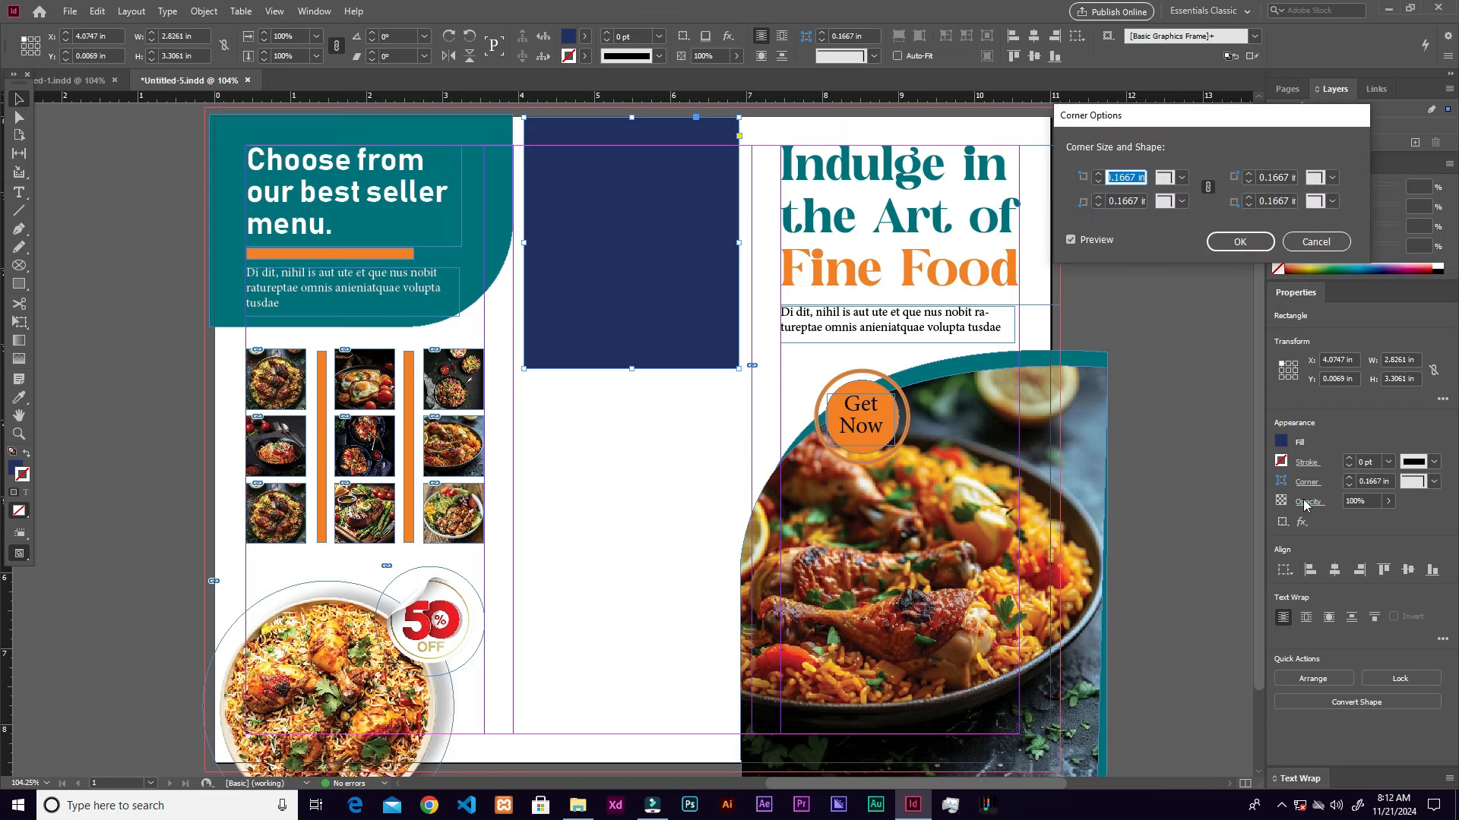
pyautogui.click(1207, 186)
pyautogui.click(1098, 175)
pyautogui.click(1098, 175)
pyautogui.click(1099, 182)
pyautogui.click(1098, 183)
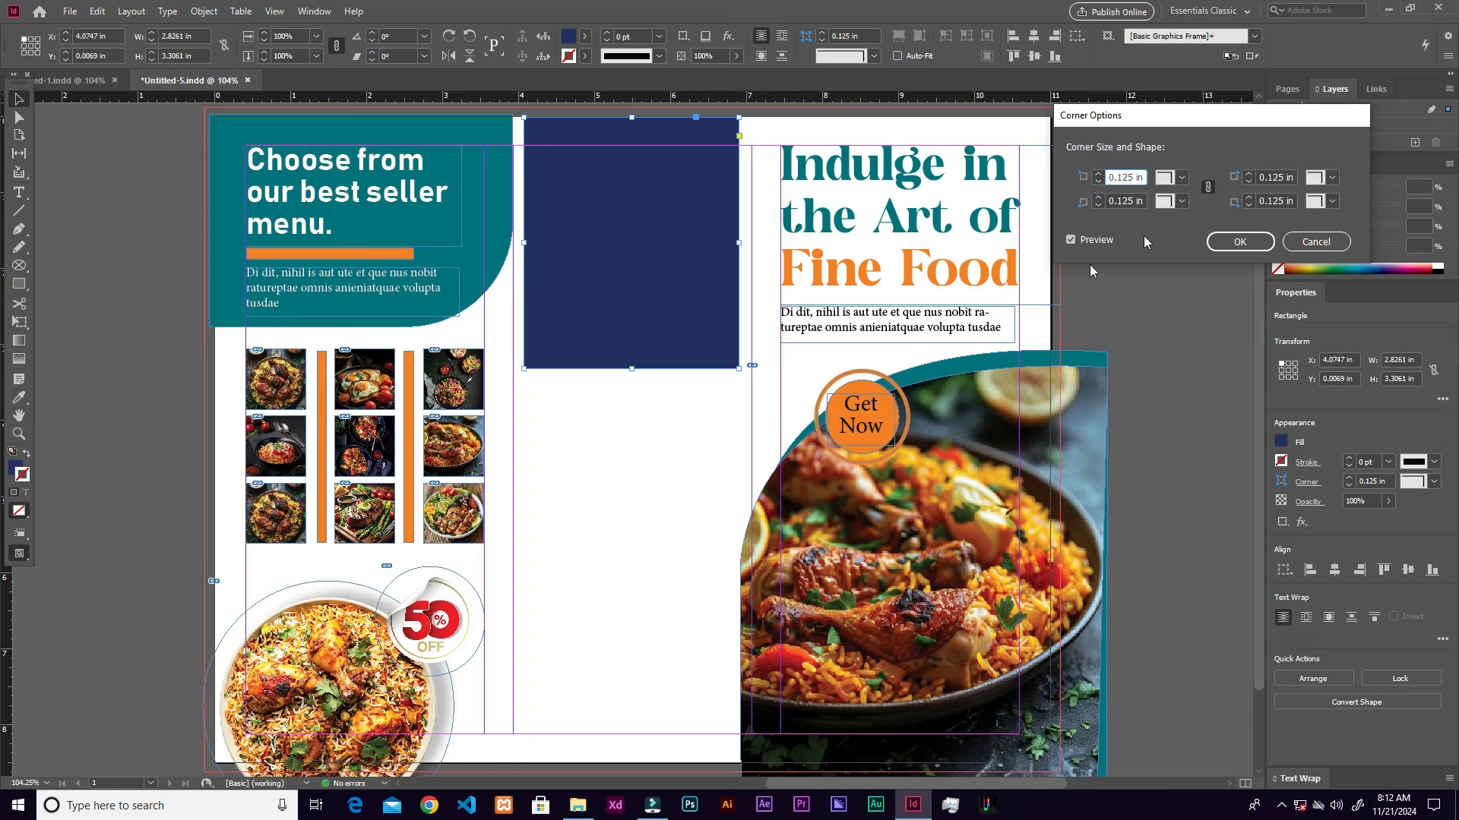
pyautogui.click(1098, 183)
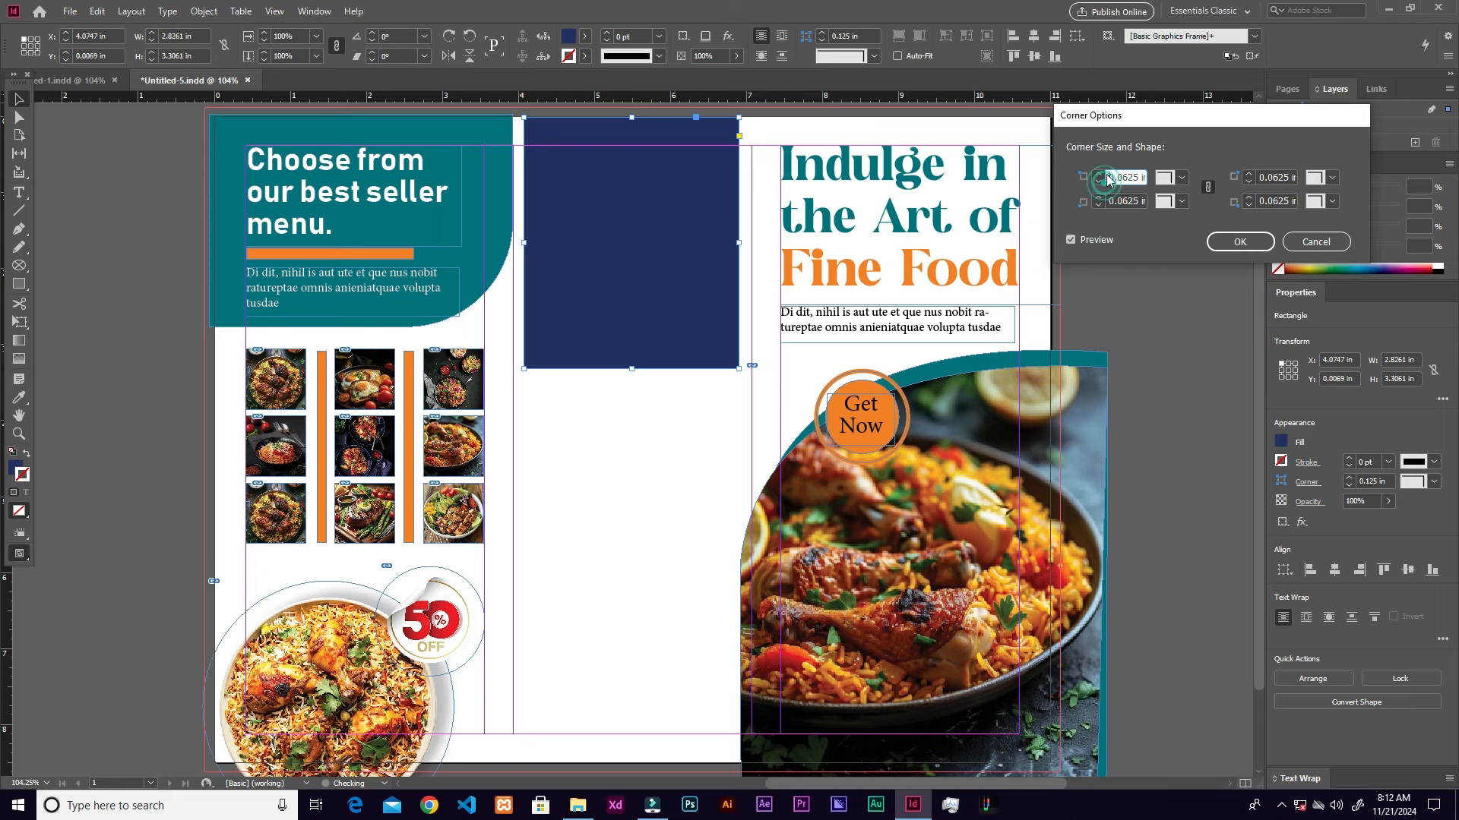
pyautogui.click(1099, 174)
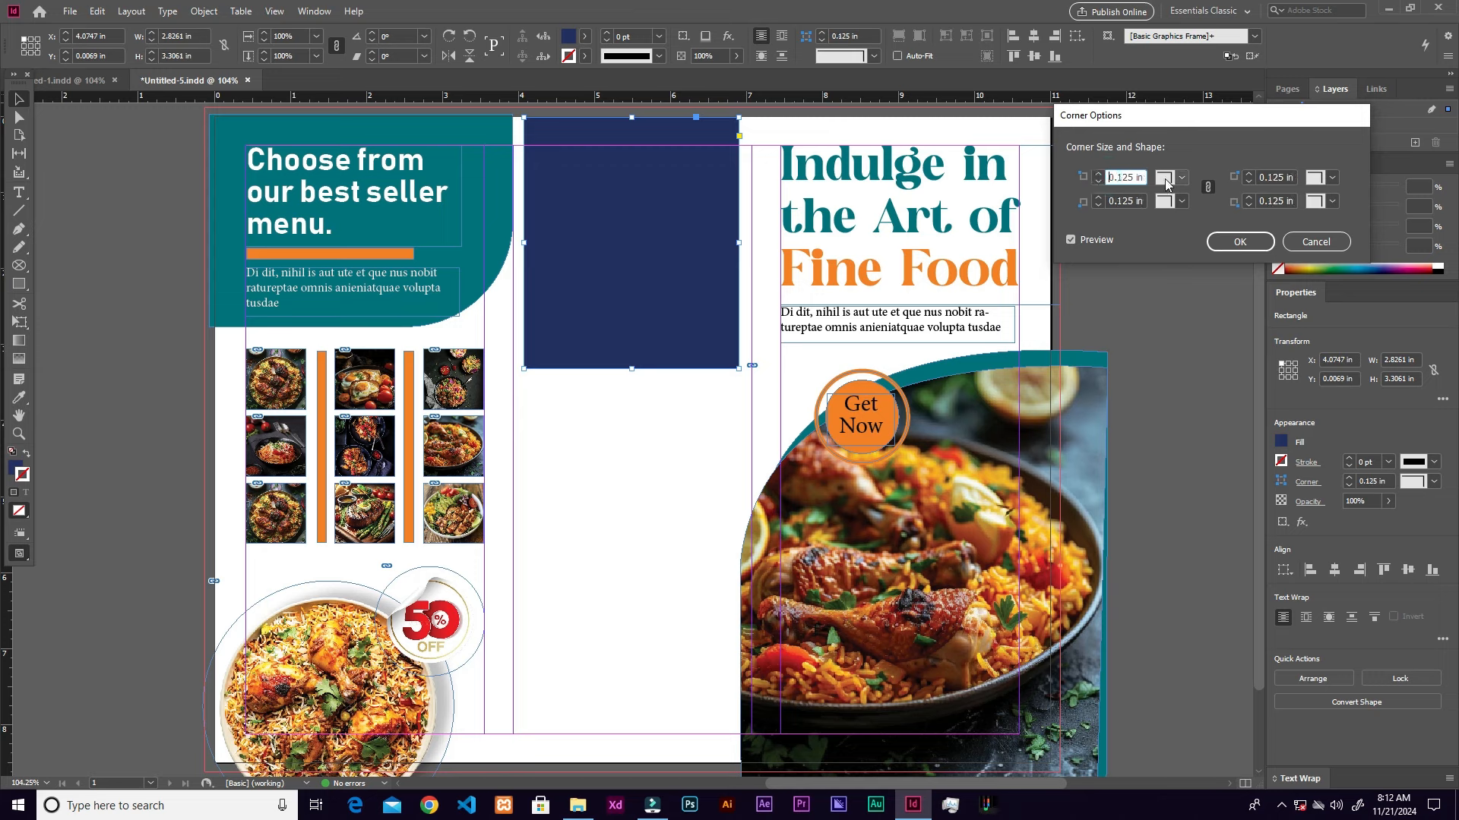
# Step: Preview Bevel, Fancy and then Rounded corner shapes
pyautogui.click(1179, 180)
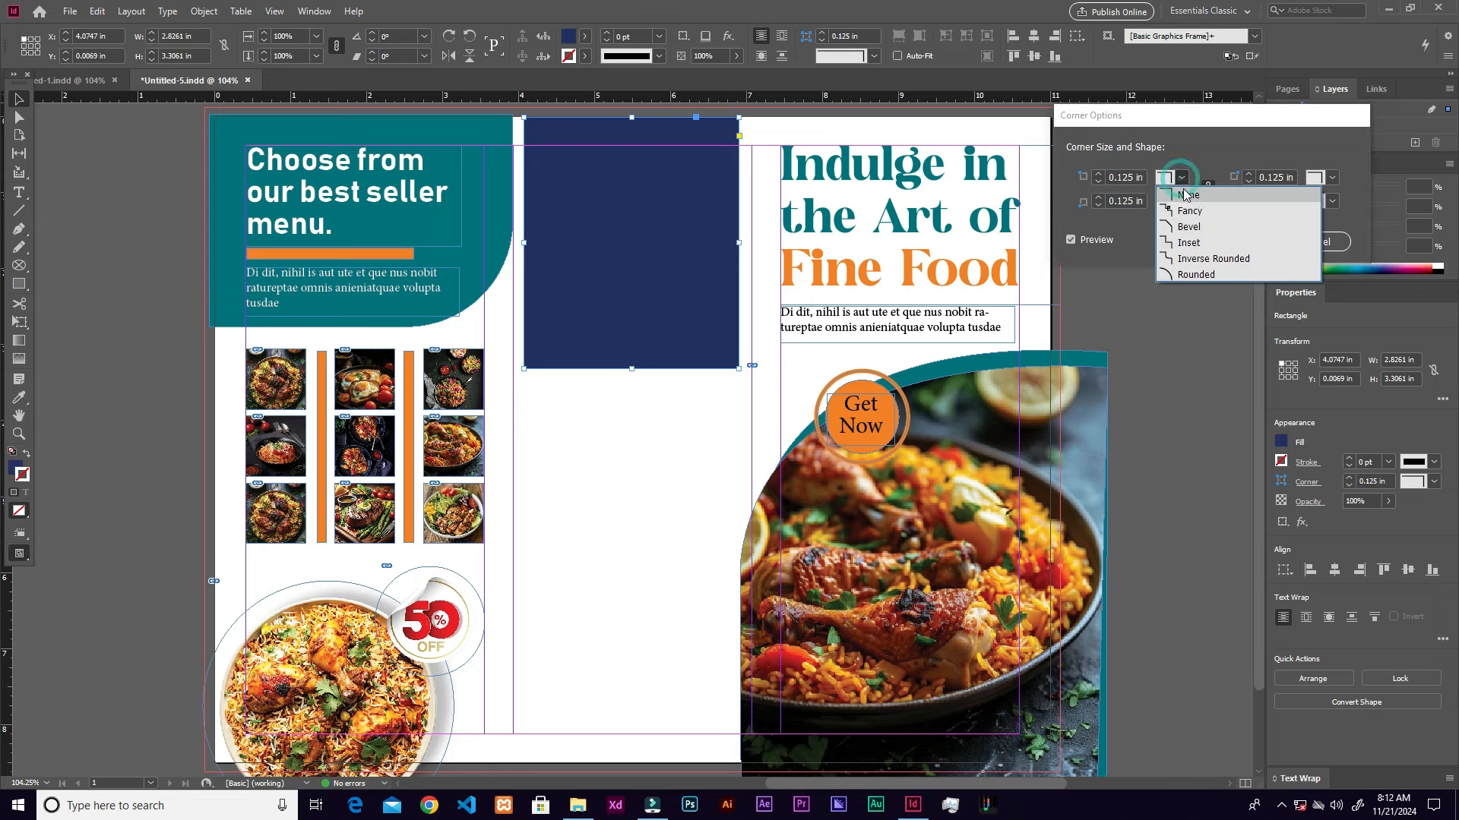
pyautogui.click(1190, 228)
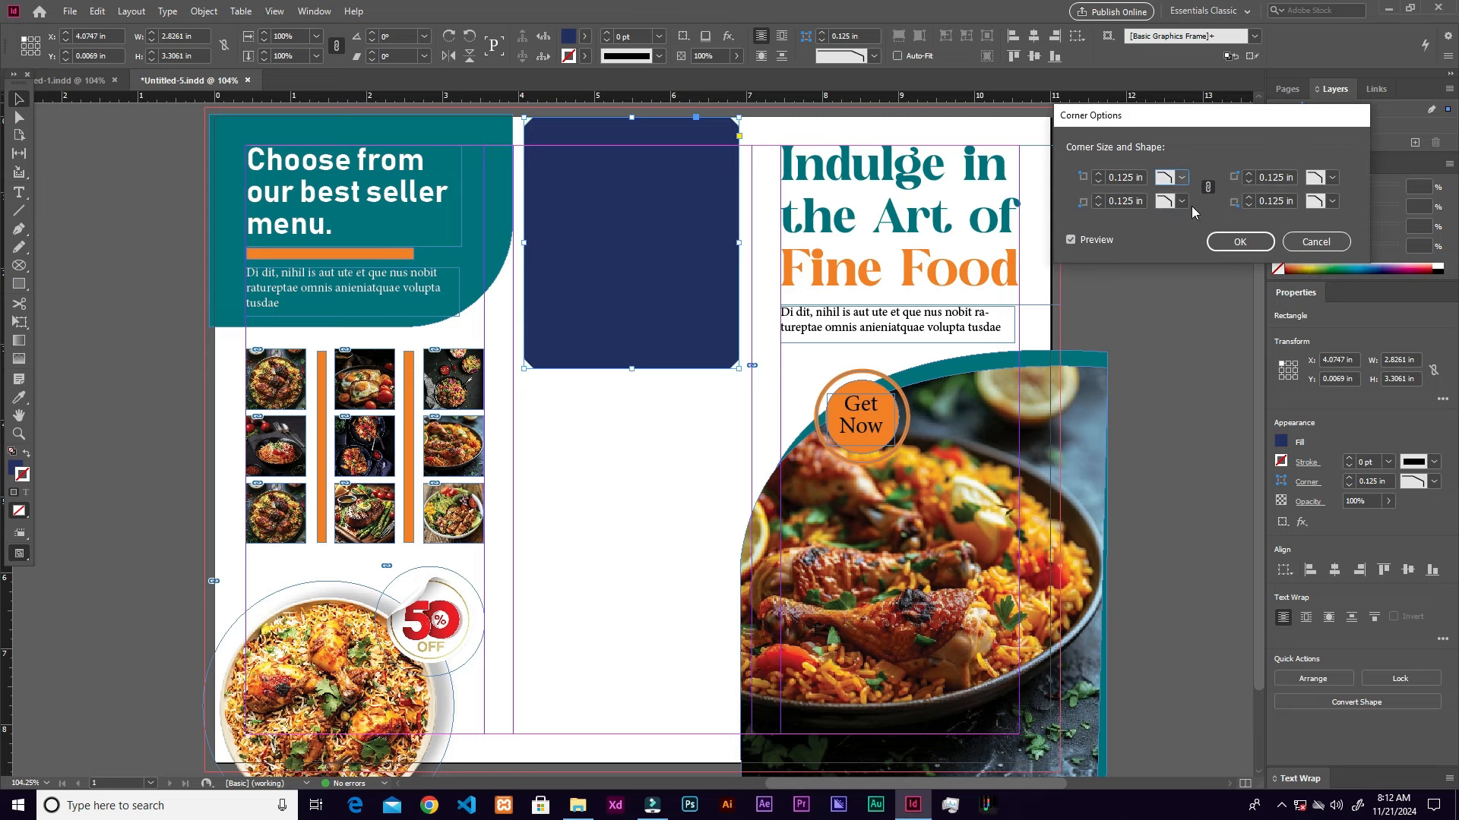
pyautogui.click(1179, 179)
pyautogui.click(1191, 212)
pyautogui.click(1178, 179)
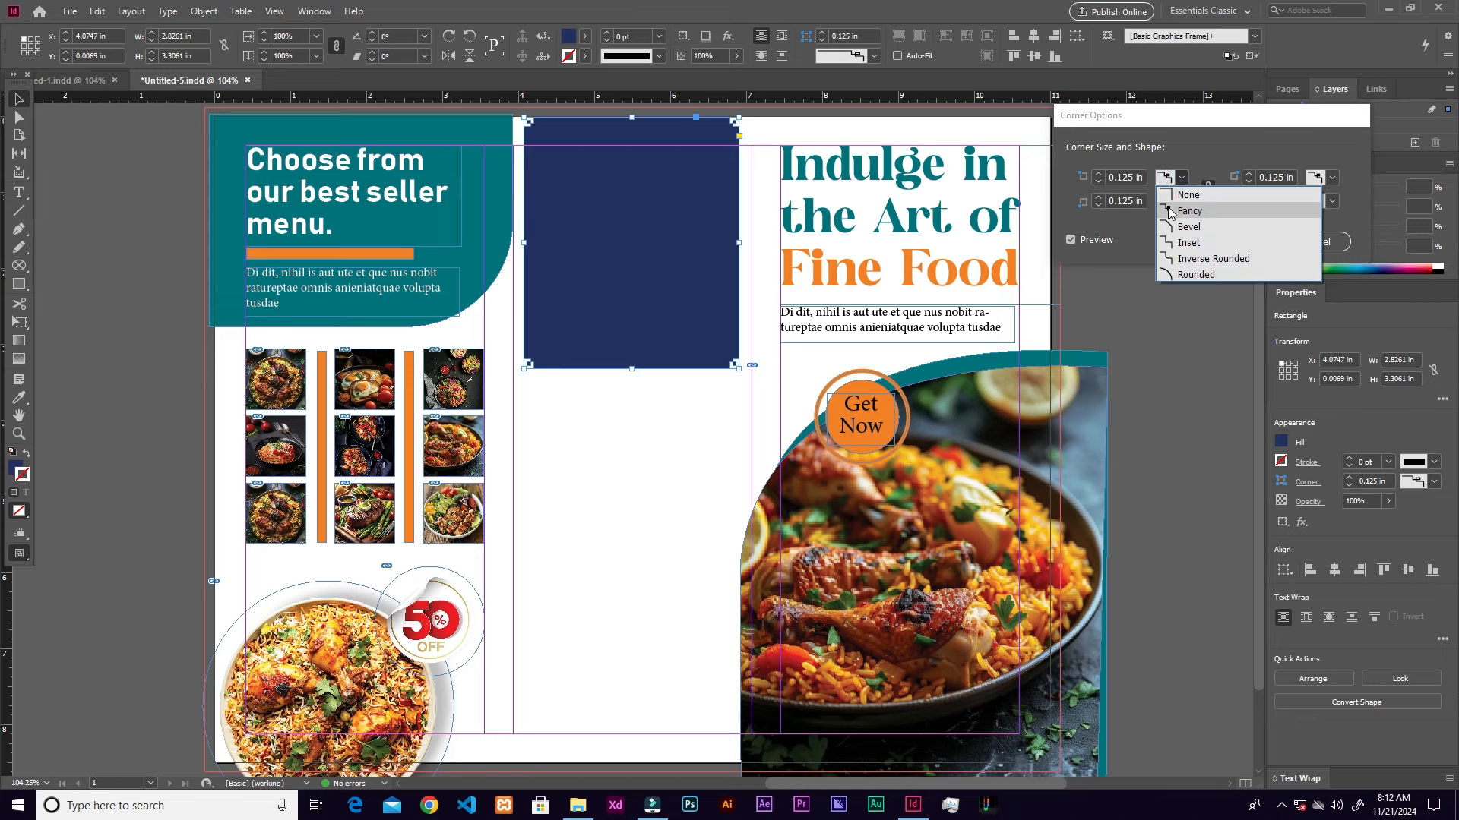
pyautogui.click(1195, 275)
# Step: Enlarge the corner size to 1.4375 in and set the corner shape back to square
pyautogui.click(1099, 177)
pyautogui.click(1099, 177)
pyautogui.click(1099, 177)
pyautogui.click(1099, 177)
pyautogui.click(1099, 177)
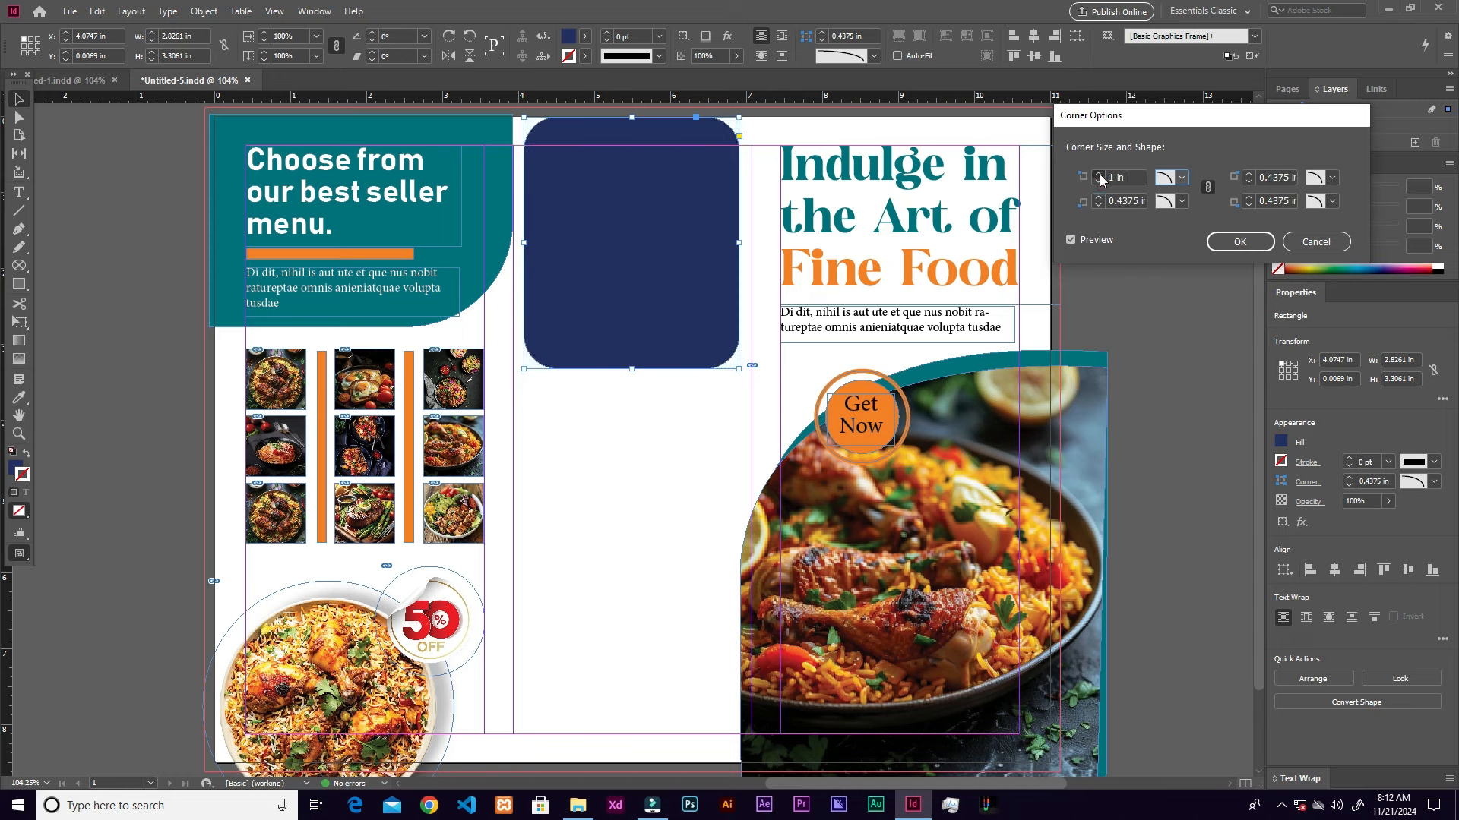
pyautogui.click(1100, 177)
pyautogui.click(1100, 177)
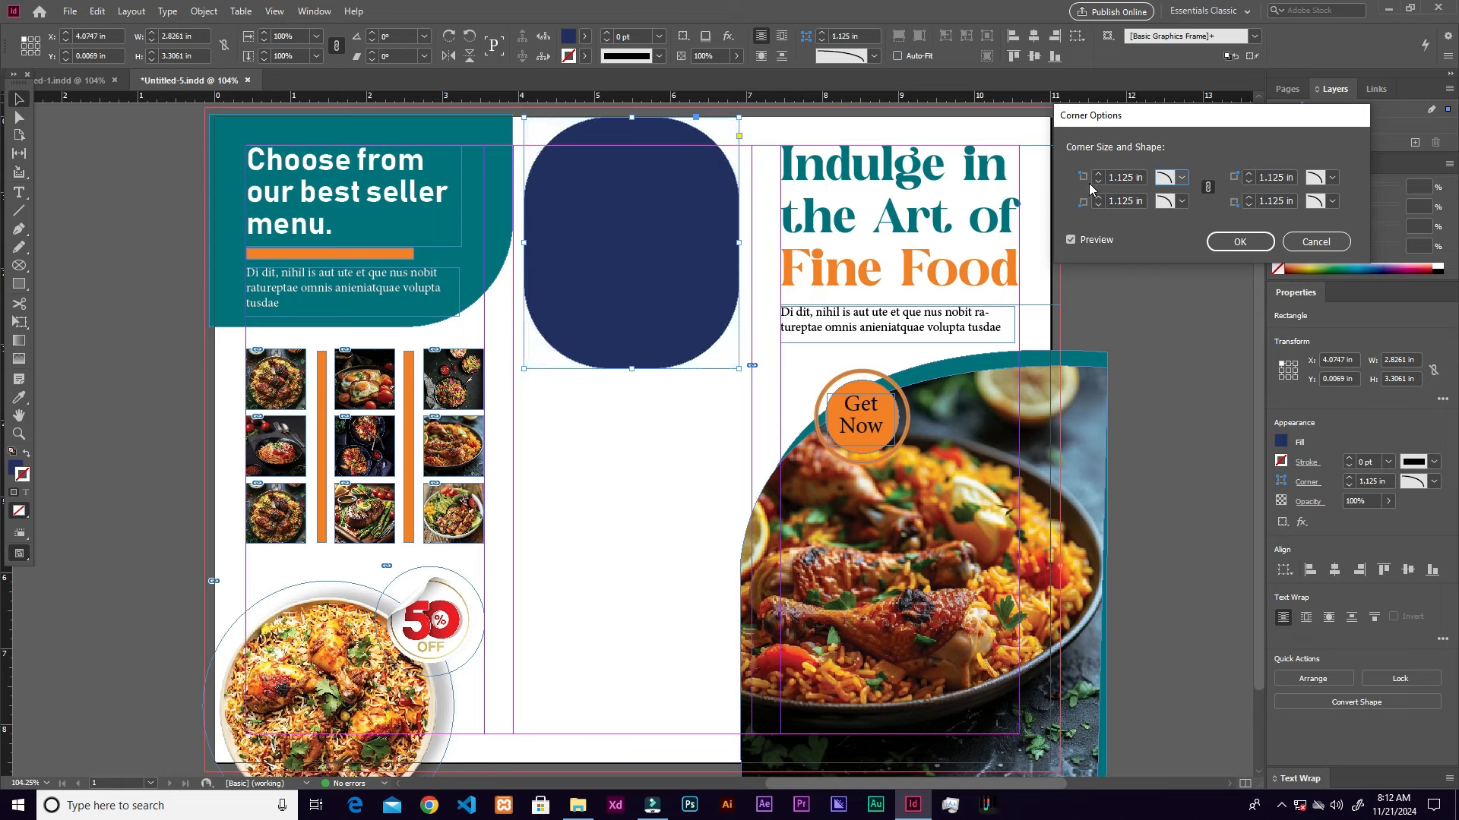
pyautogui.click(1099, 173)
pyautogui.click(1098, 174)
pyautogui.click(1099, 174)
pyautogui.click(1098, 174)
pyautogui.click(1099, 174)
pyautogui.click(1098, 174)
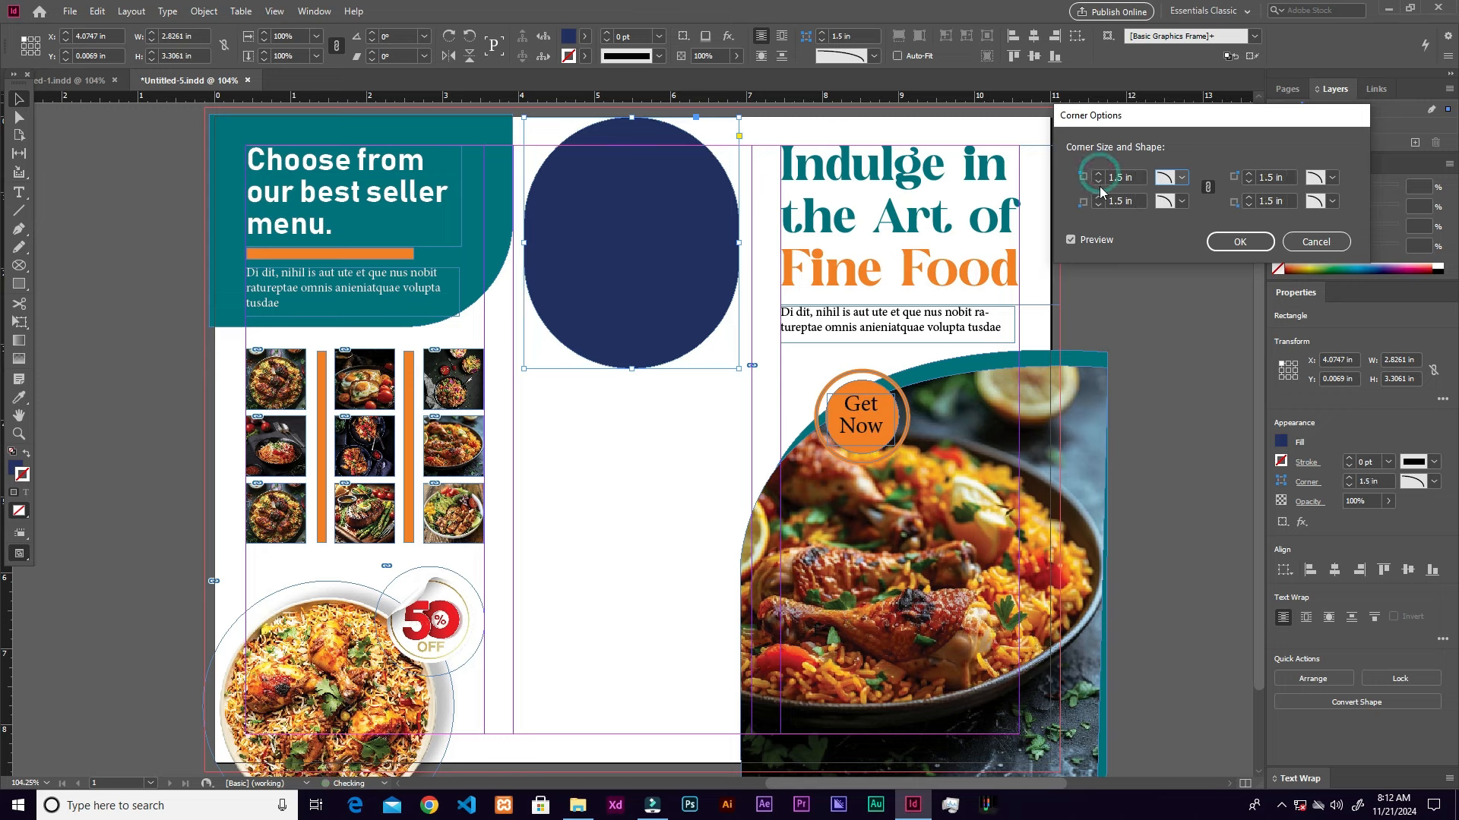
pyautogui.click(1099, 183)
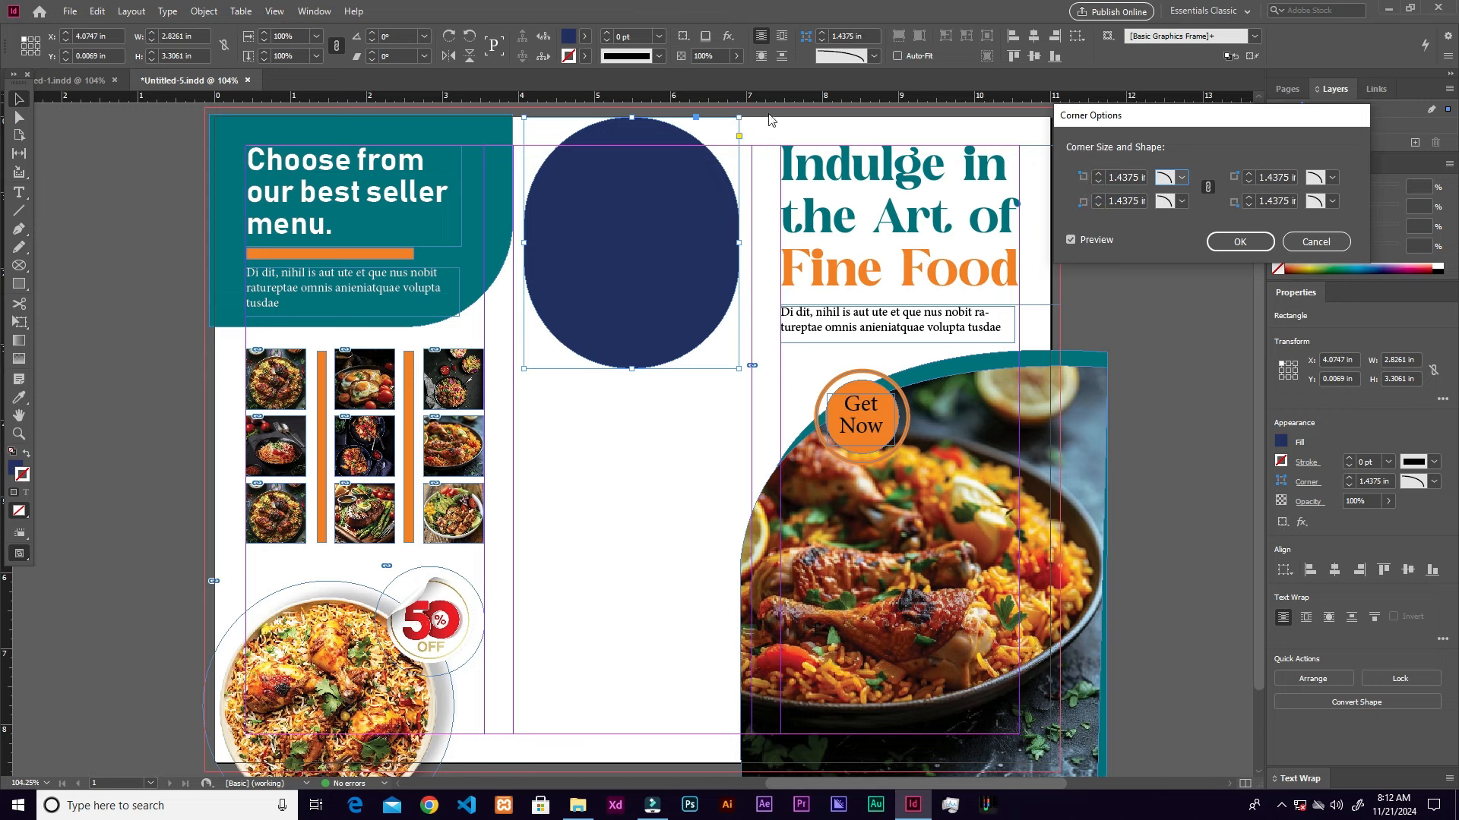
pyautogui.click(1178, 182)
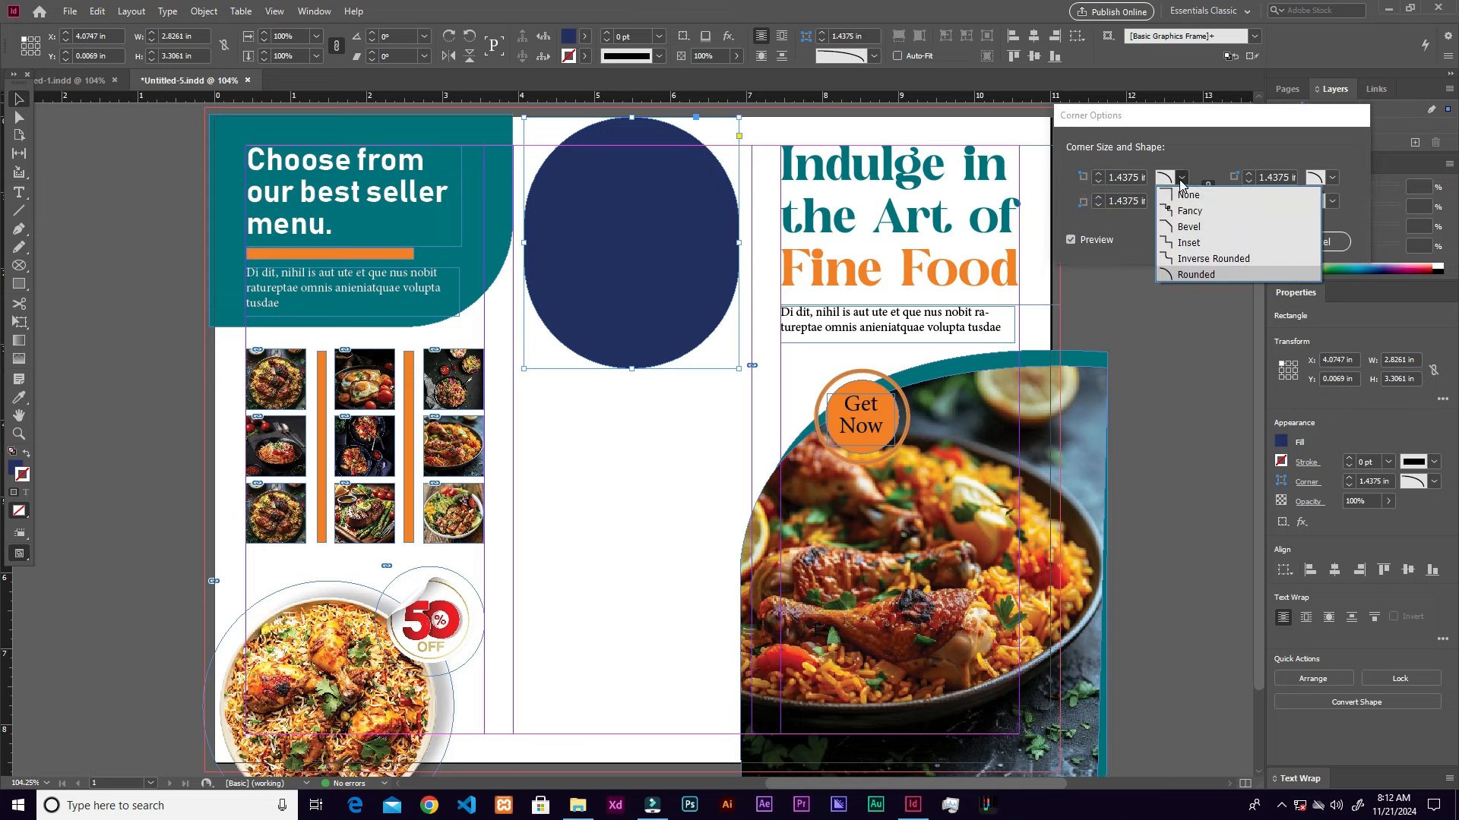
pyautogui.click(1189, 195)
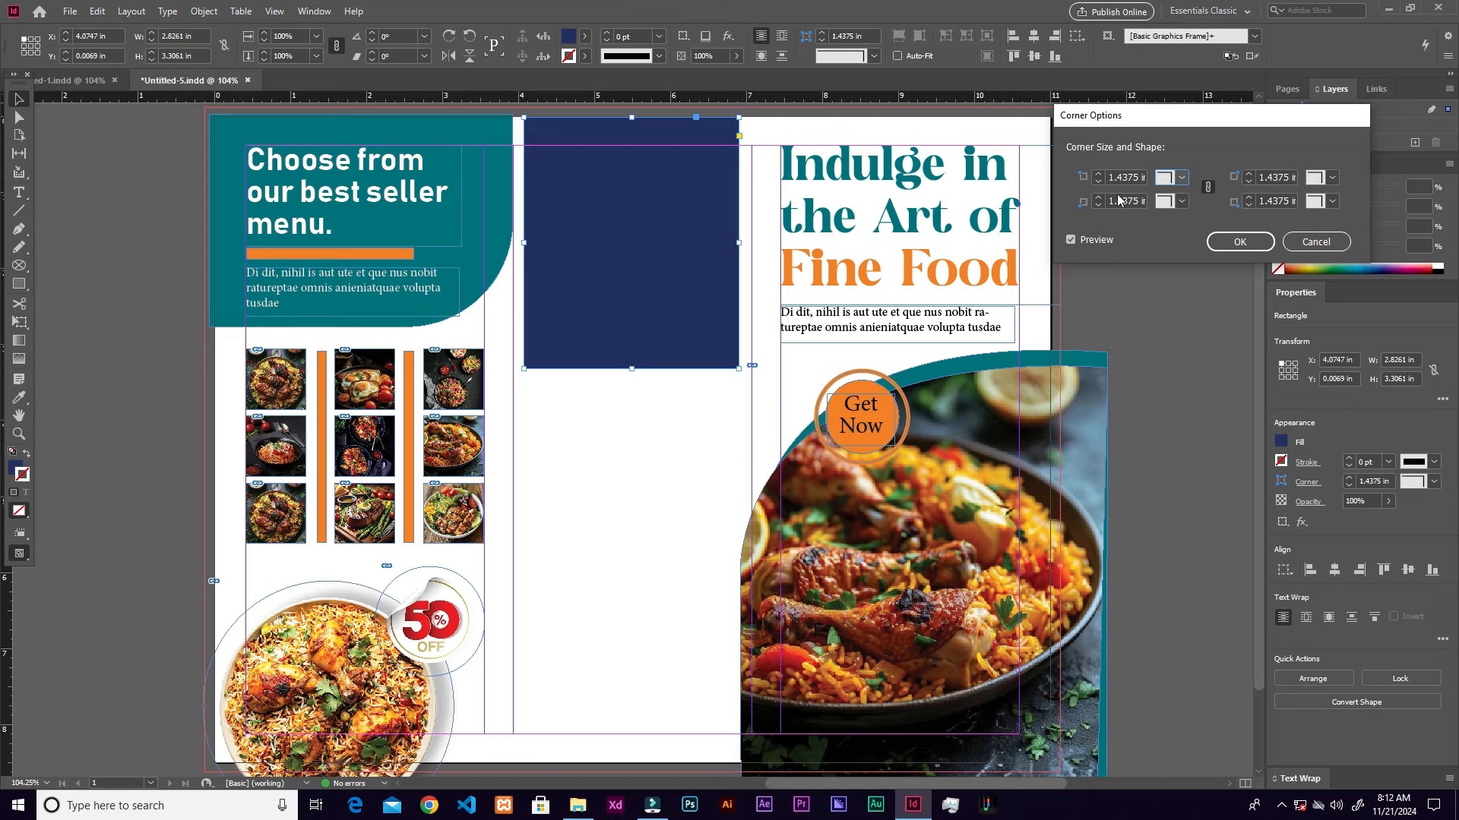
# Step: Raise the corner size to 1.9375 in with Rounded corner shapes
pyautogui.click(1099, 173)
pyautogui.click(1098, 173)
pyautogui.click(1099, 173)
pyautogui.click(1099, 173)
pyautogui.click(1098, 173)
pyautogui.click(1099, 174)
pyautogui.click(1098, 174)
pyautogui.click(1180, 178)
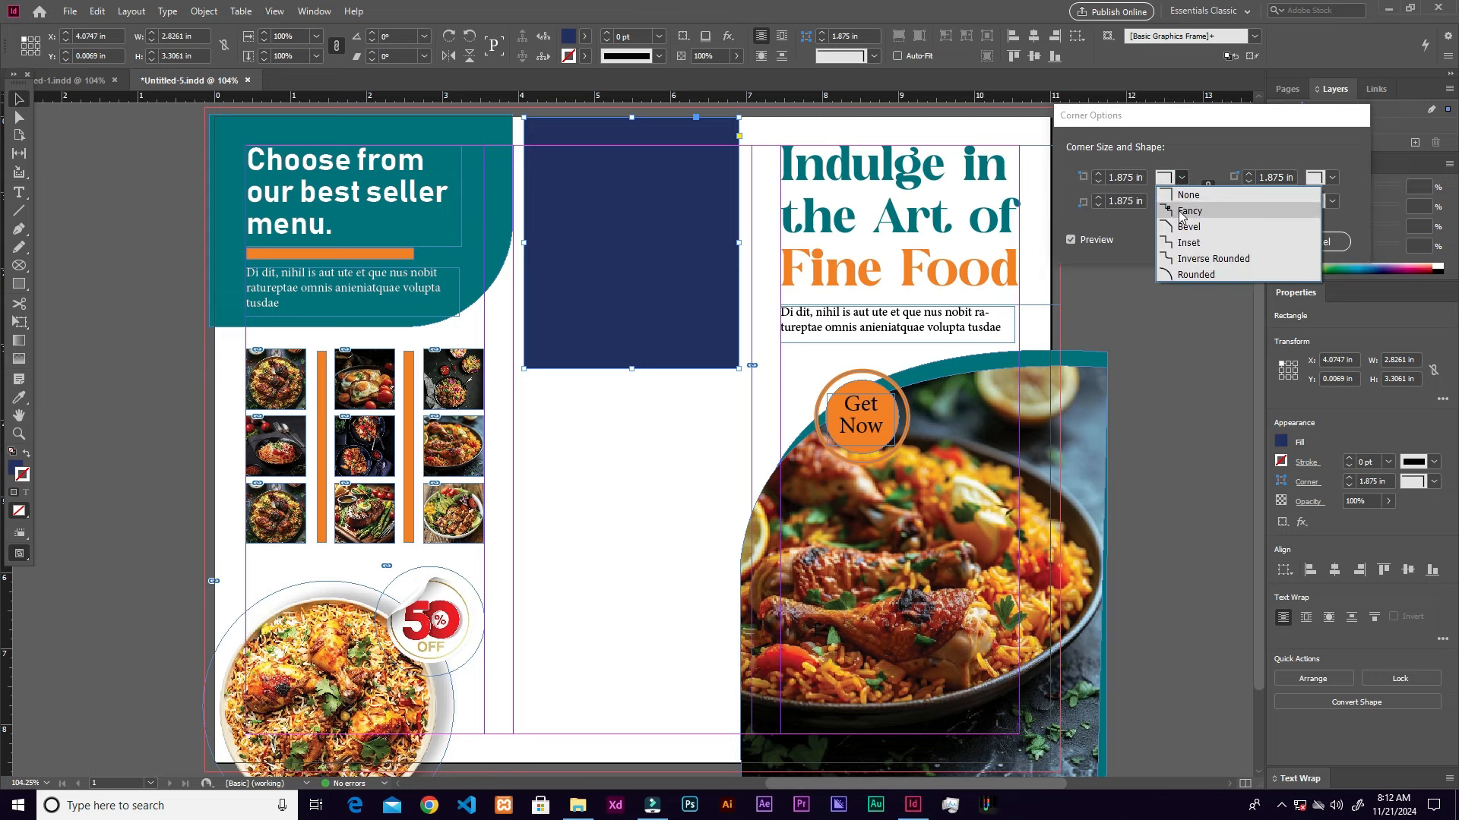
pyautogui.click(1196, 274)
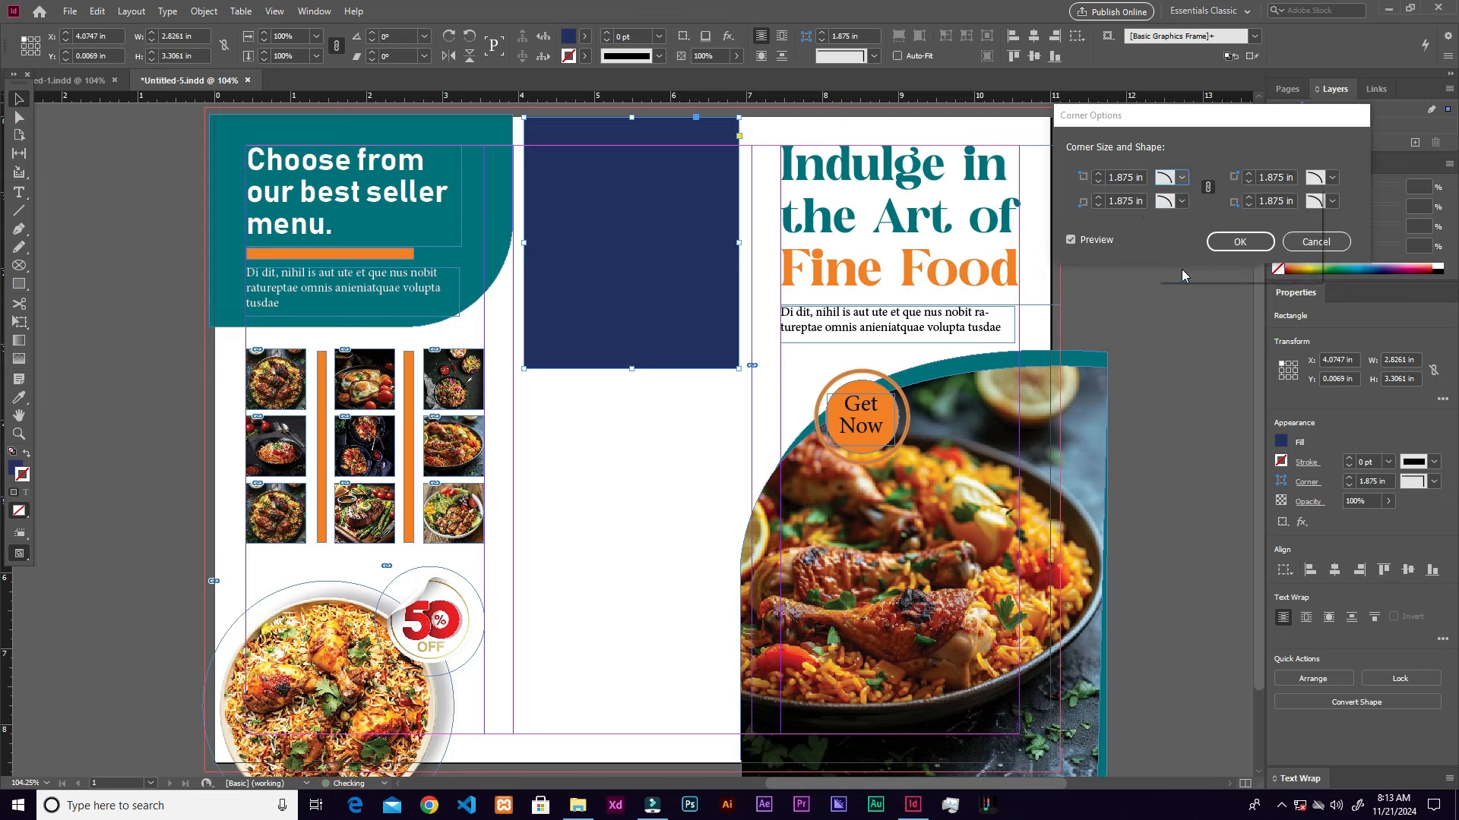
pyautogui.click(1099, 175)
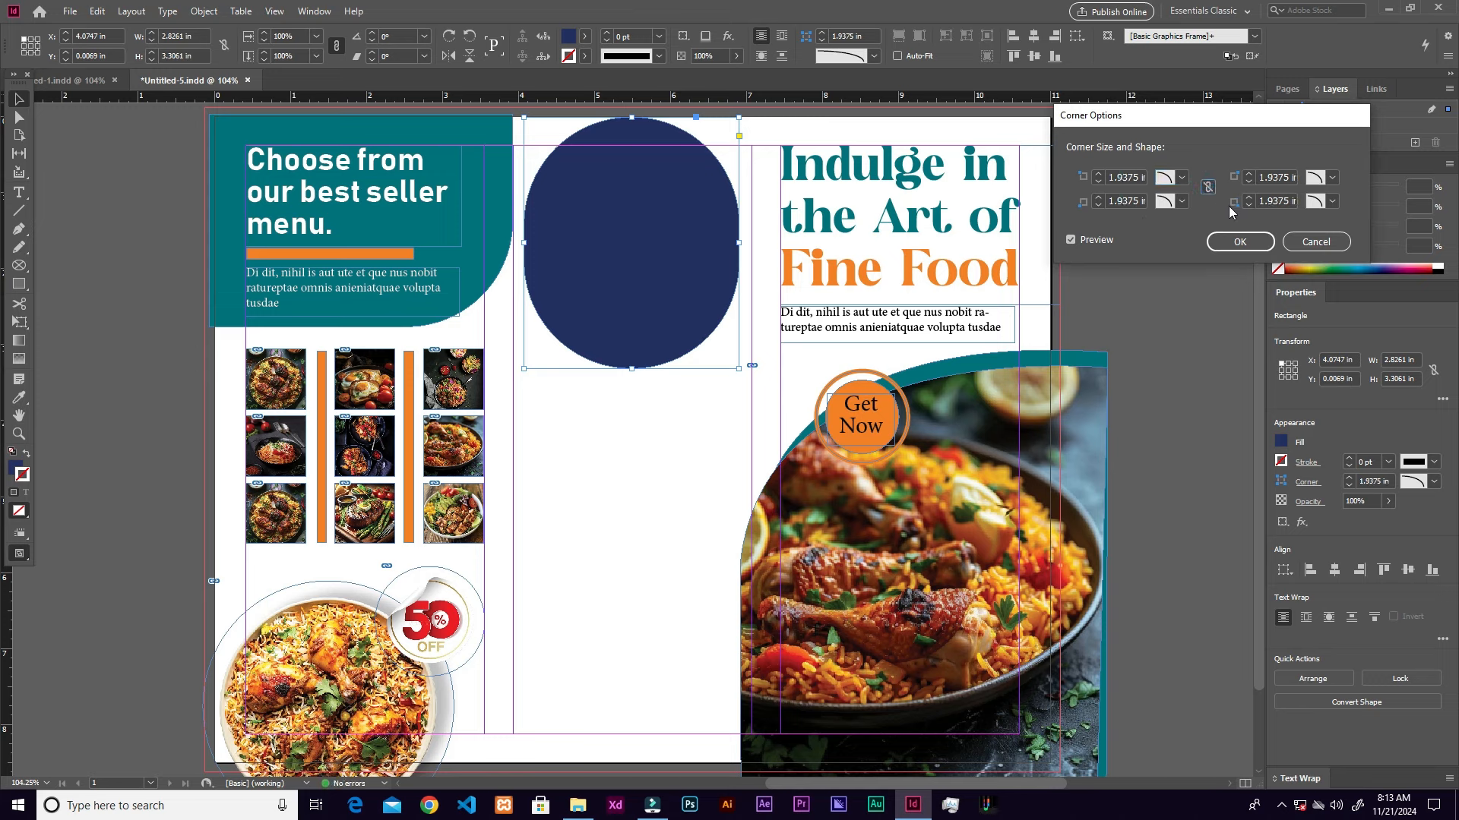
# Step: Square the top-left and top-right corners, set bottom-left to 2 in, and apply
pyautogui.click(1156, 178)
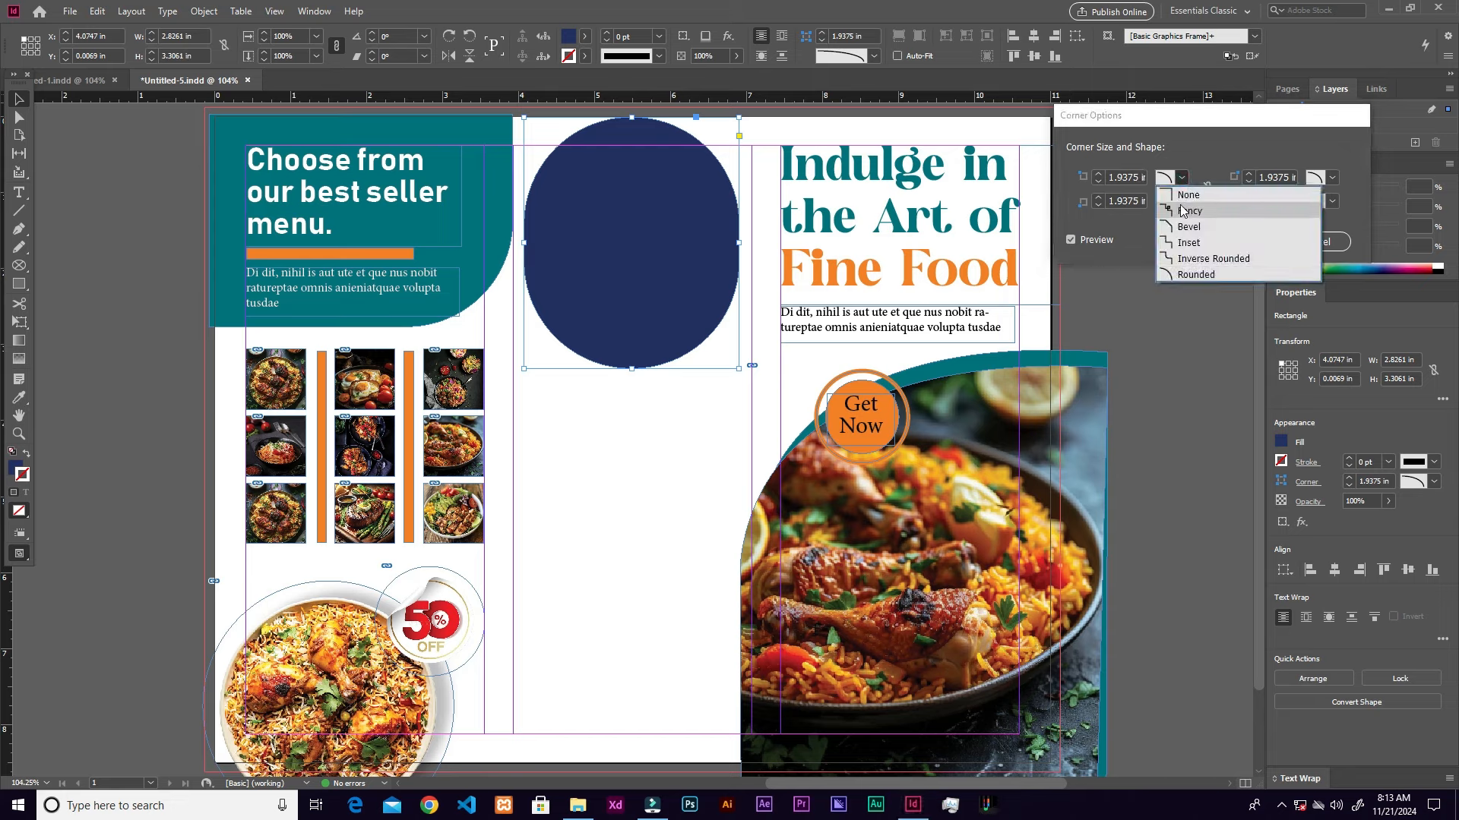
pyautogui.click(1185, 196)
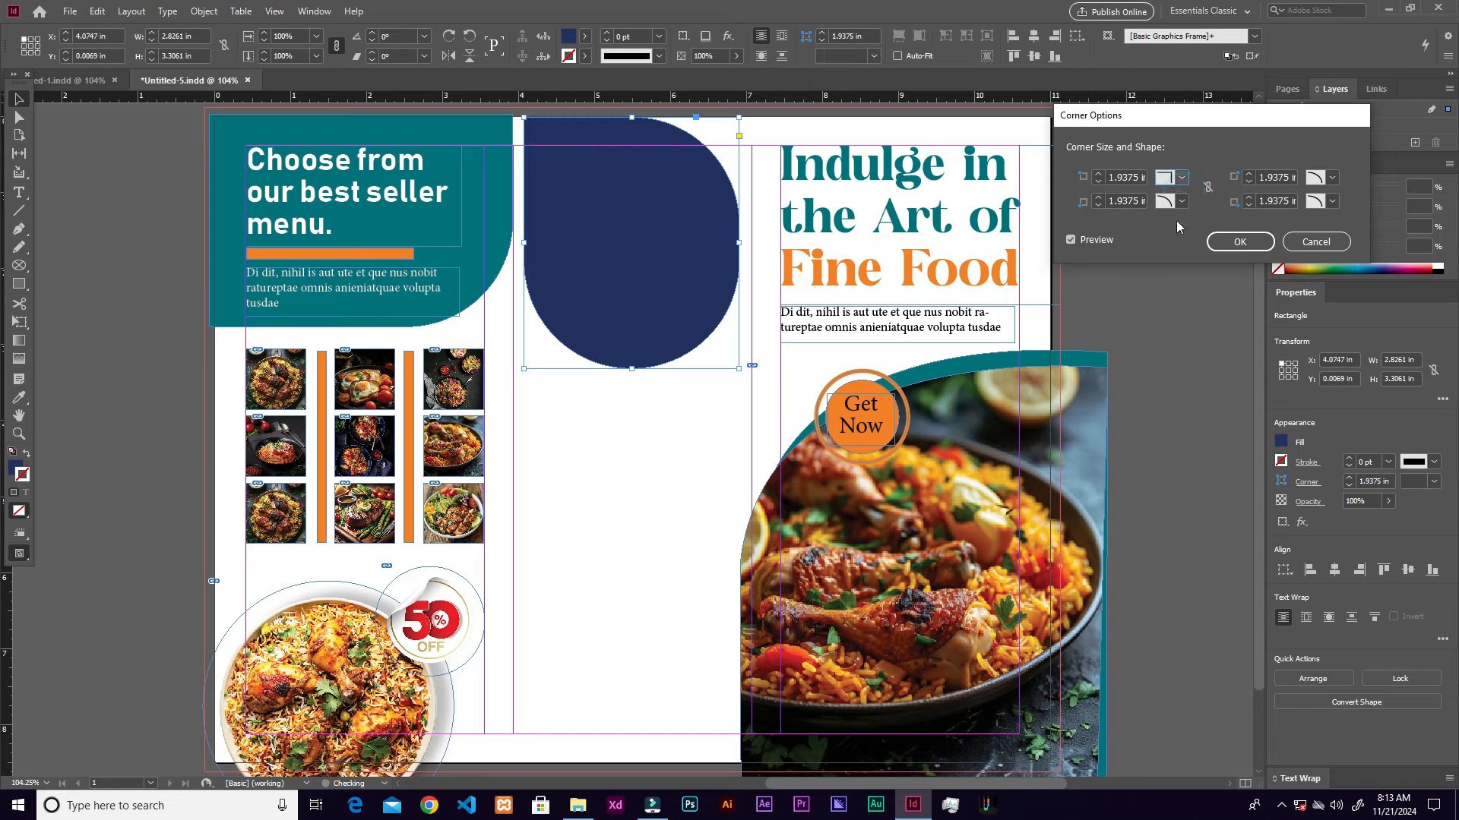
pyautogui.click(1331, 178)
pyautogui.click(1322, 196)
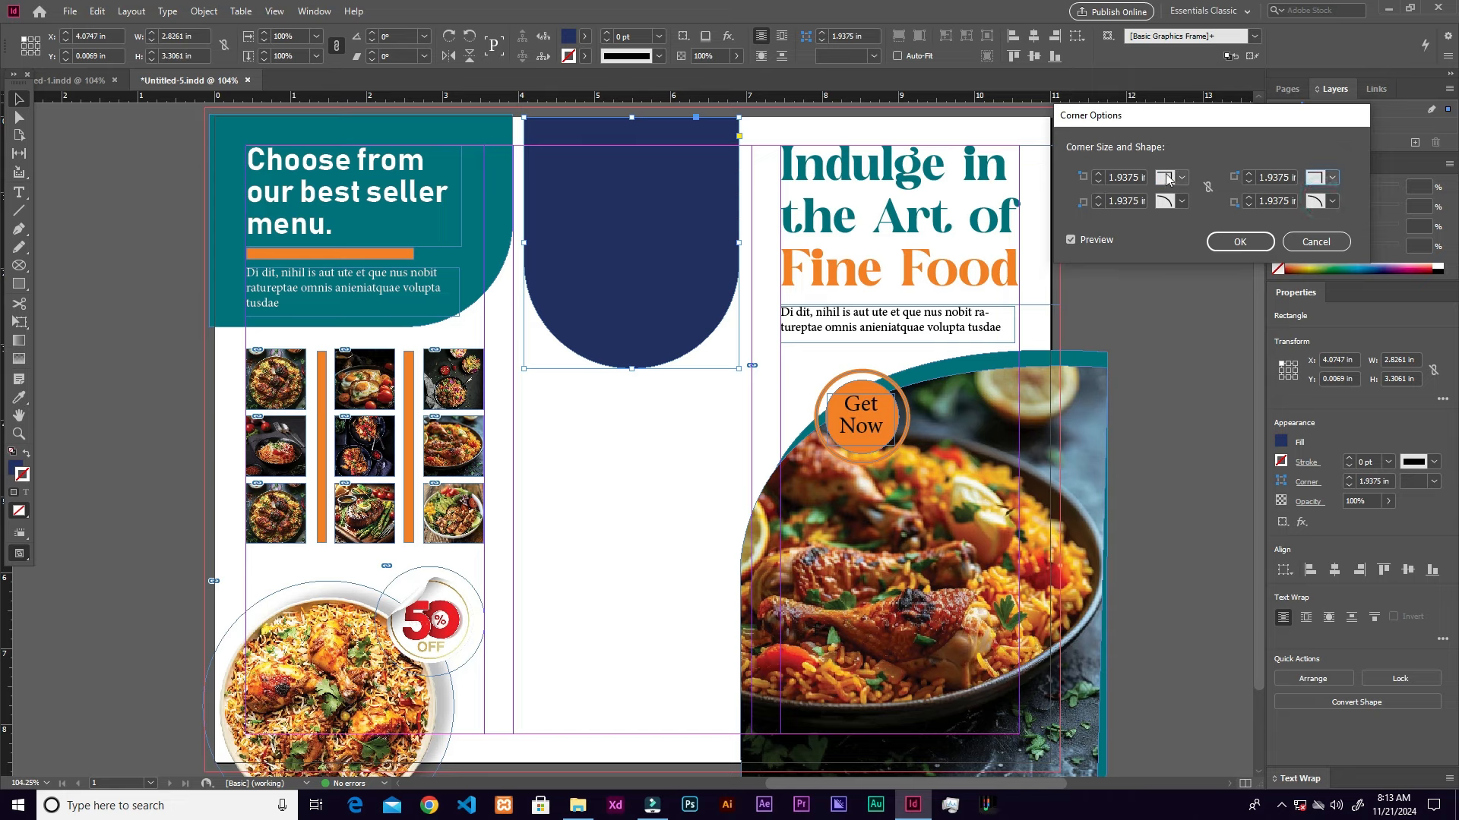
pyautogui.click(1099, 199)
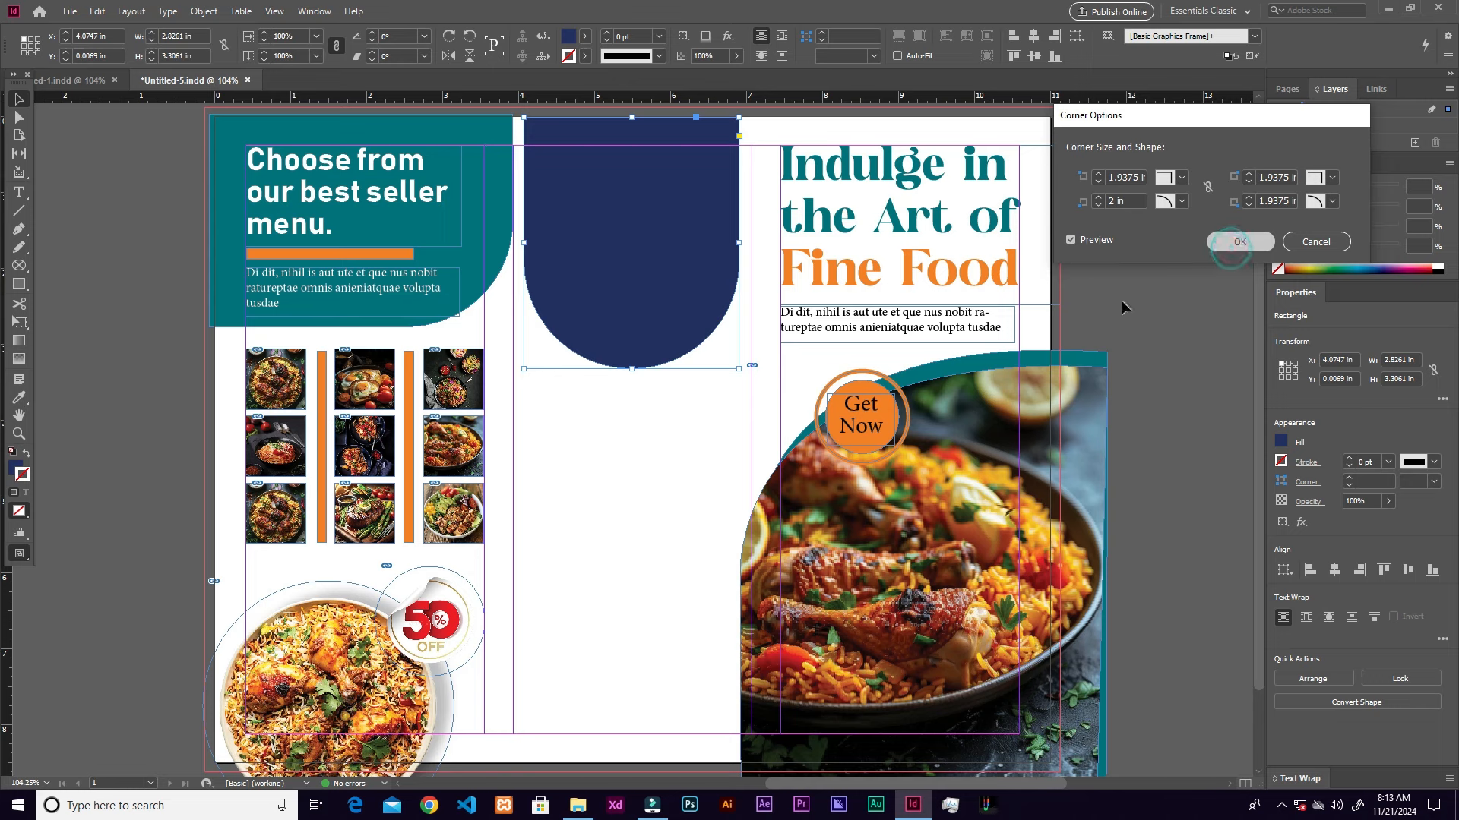
pyautogui.click(1232, 249)
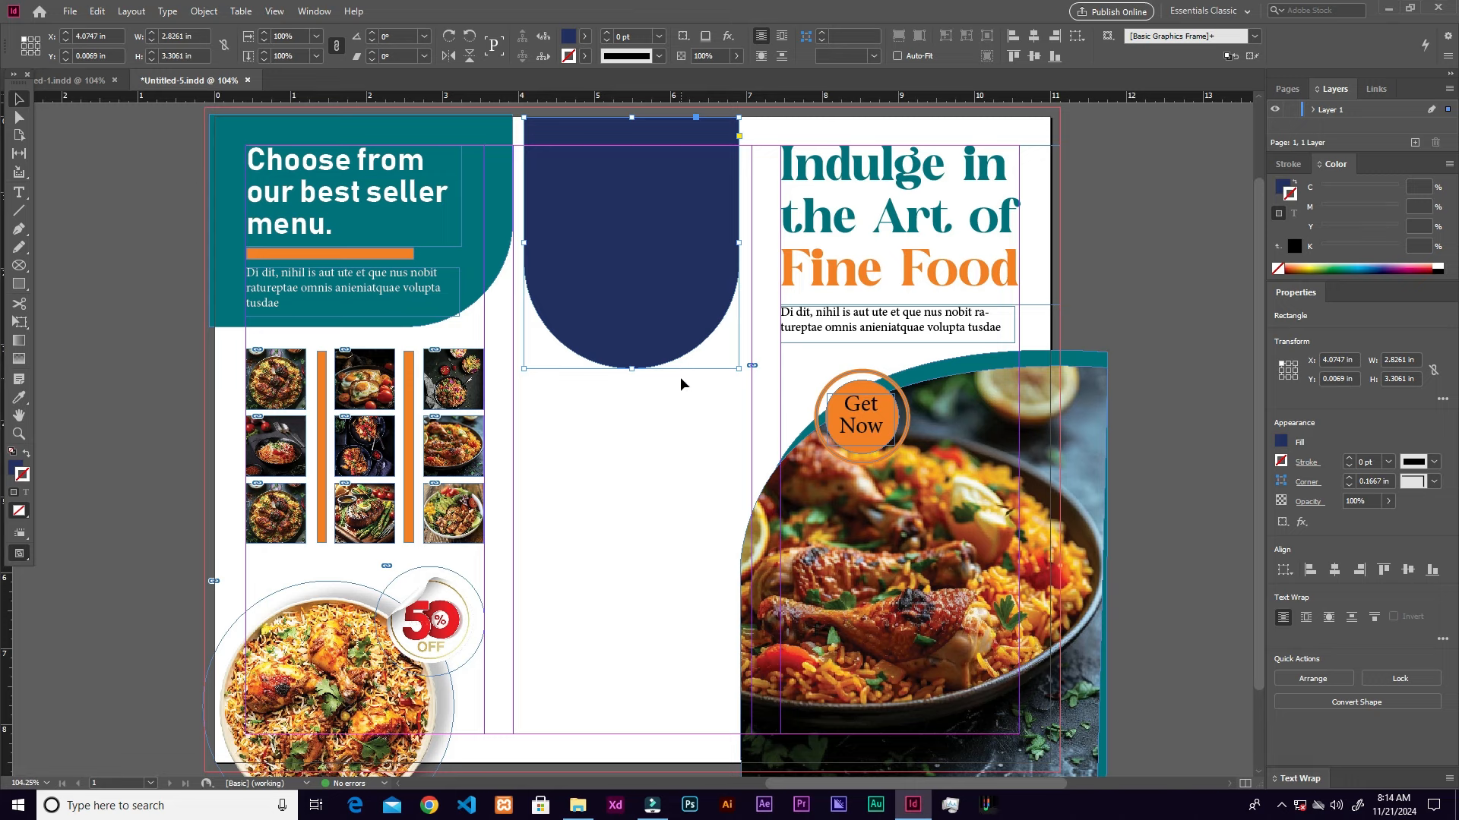
# Step: Duplicate the navy arch and move the copy out to the right
pyautogui.hotkey('ctrl', 'c')
pyautogui.hotkey('ctrl', 'v')
pyautogui.moveTo(671, 390); pyautogui.dragTo(1262, 195)
# Step: Place the salad bowl photo in the original arch, fit it, and move the navy copy back over it
pyautogui.click(678, 295)
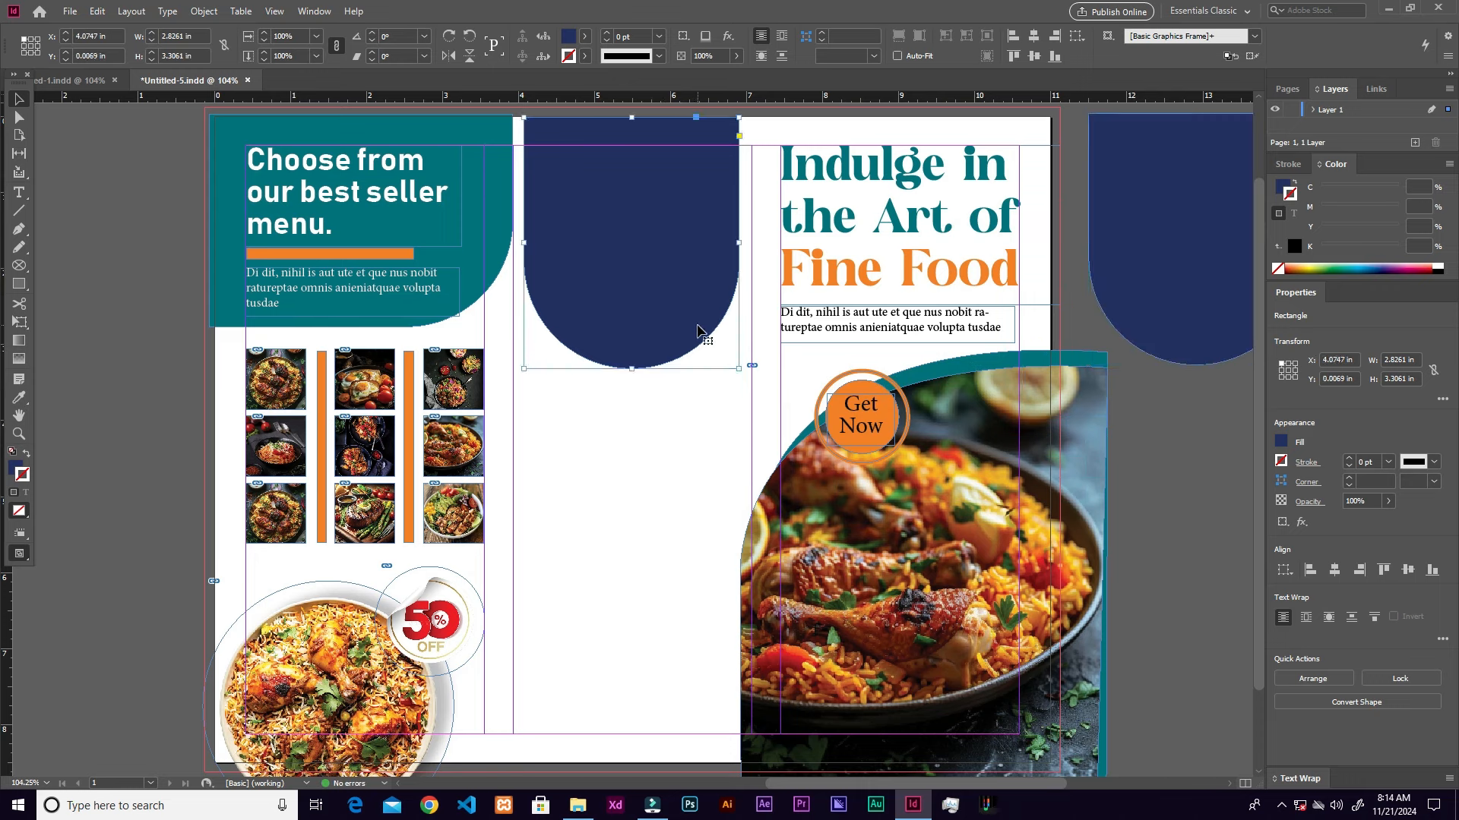
pyautogui.hotkey('ctrl', 'd')
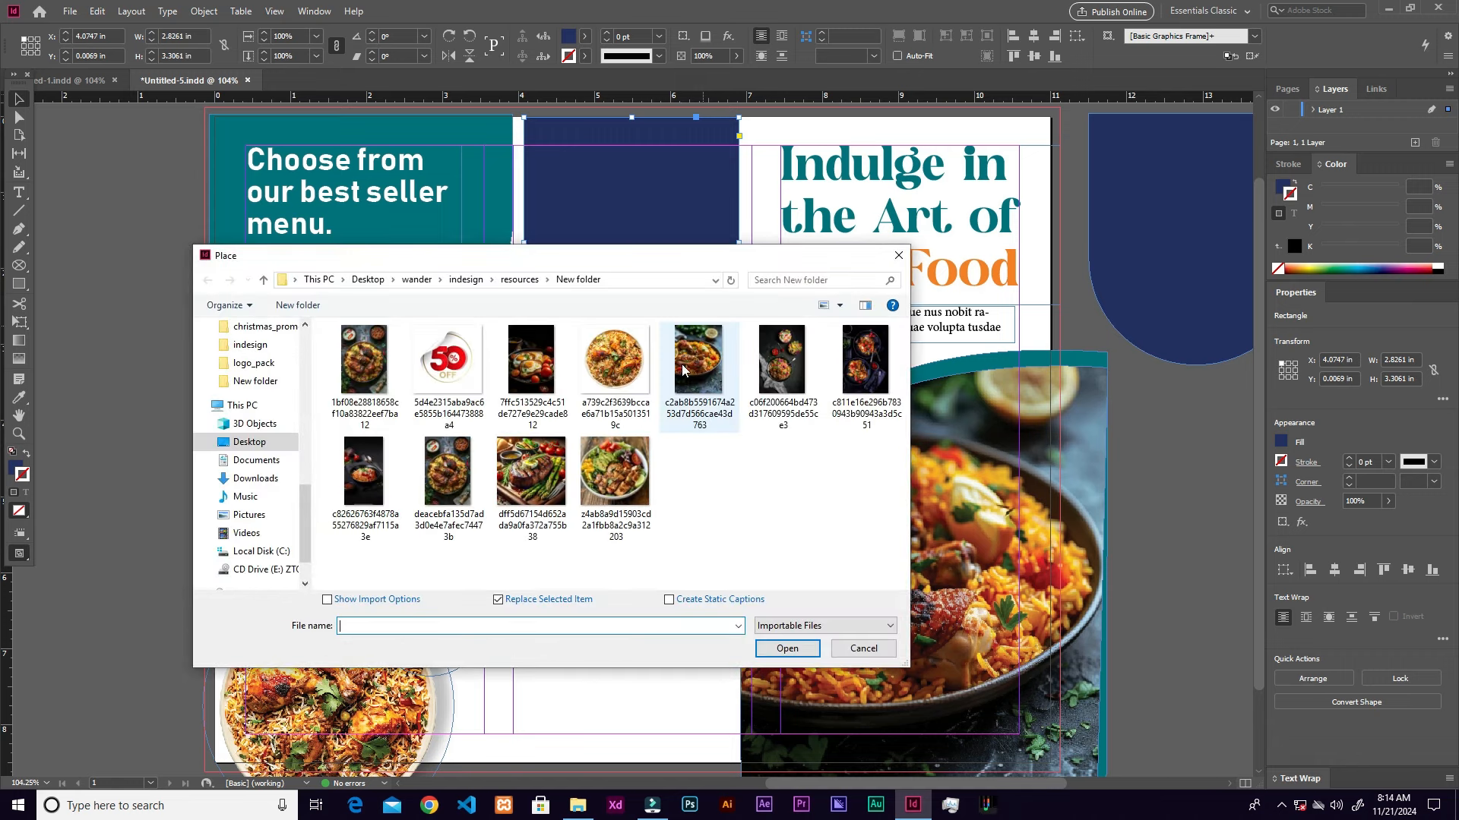
pyautogui.click(619, 477)
pyautogui.click(783, 645)
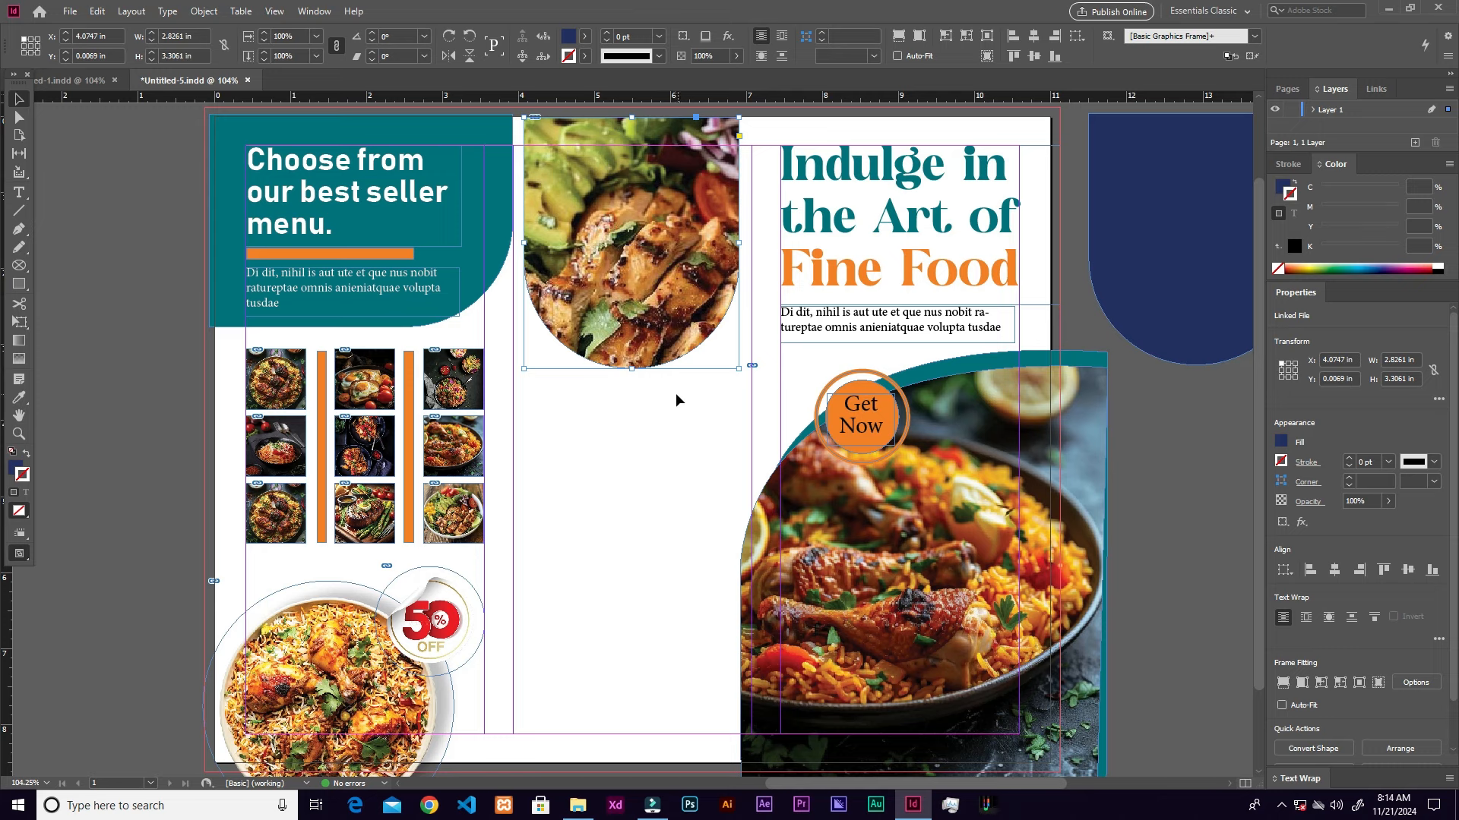
pyautogui.hotkey('ctrl', 'alt', 'shift', 'c')
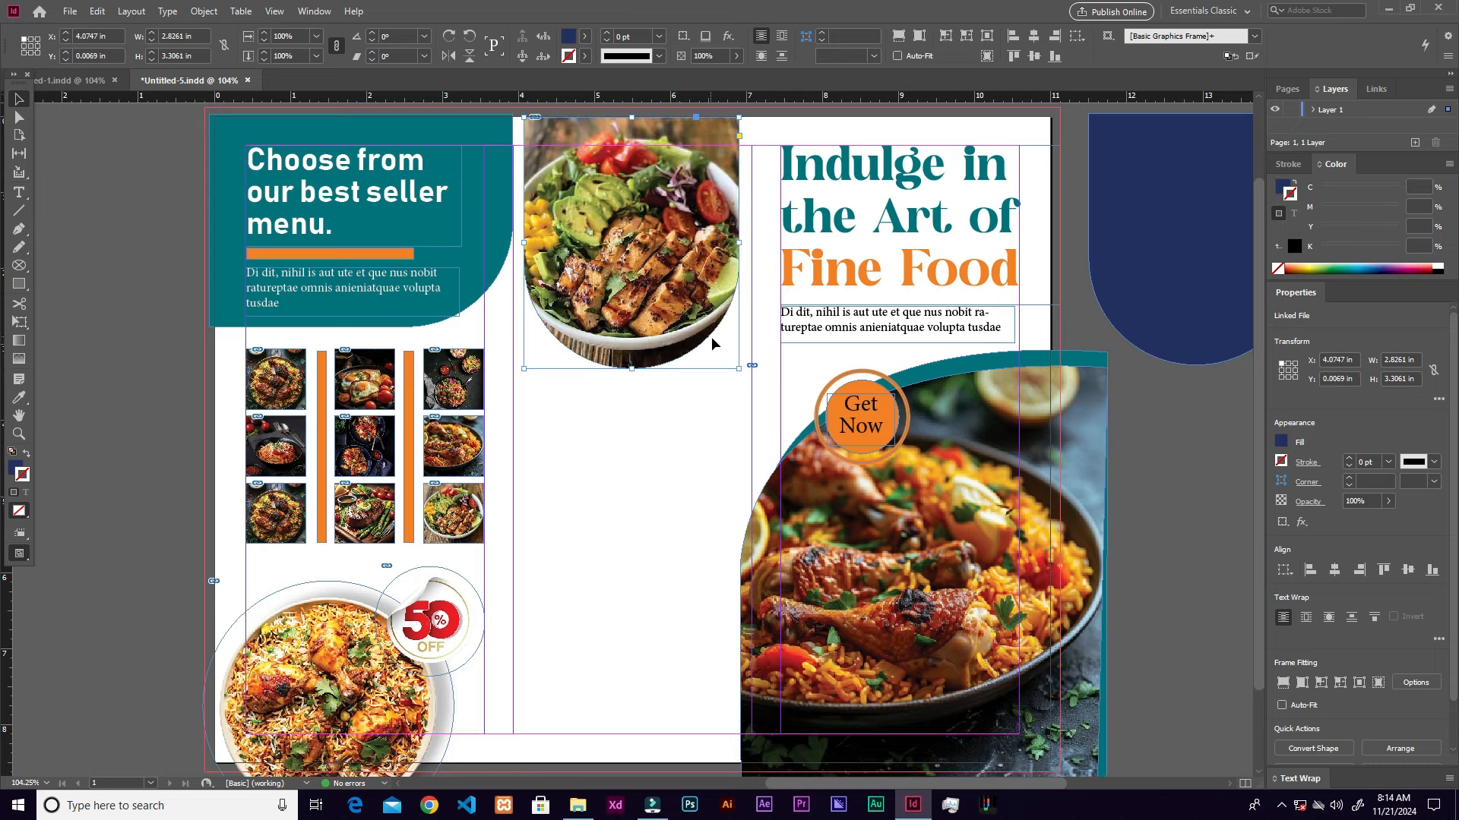
pyautogui.moveTo(1198, 236); pyautogui.dragTo(639, 239)
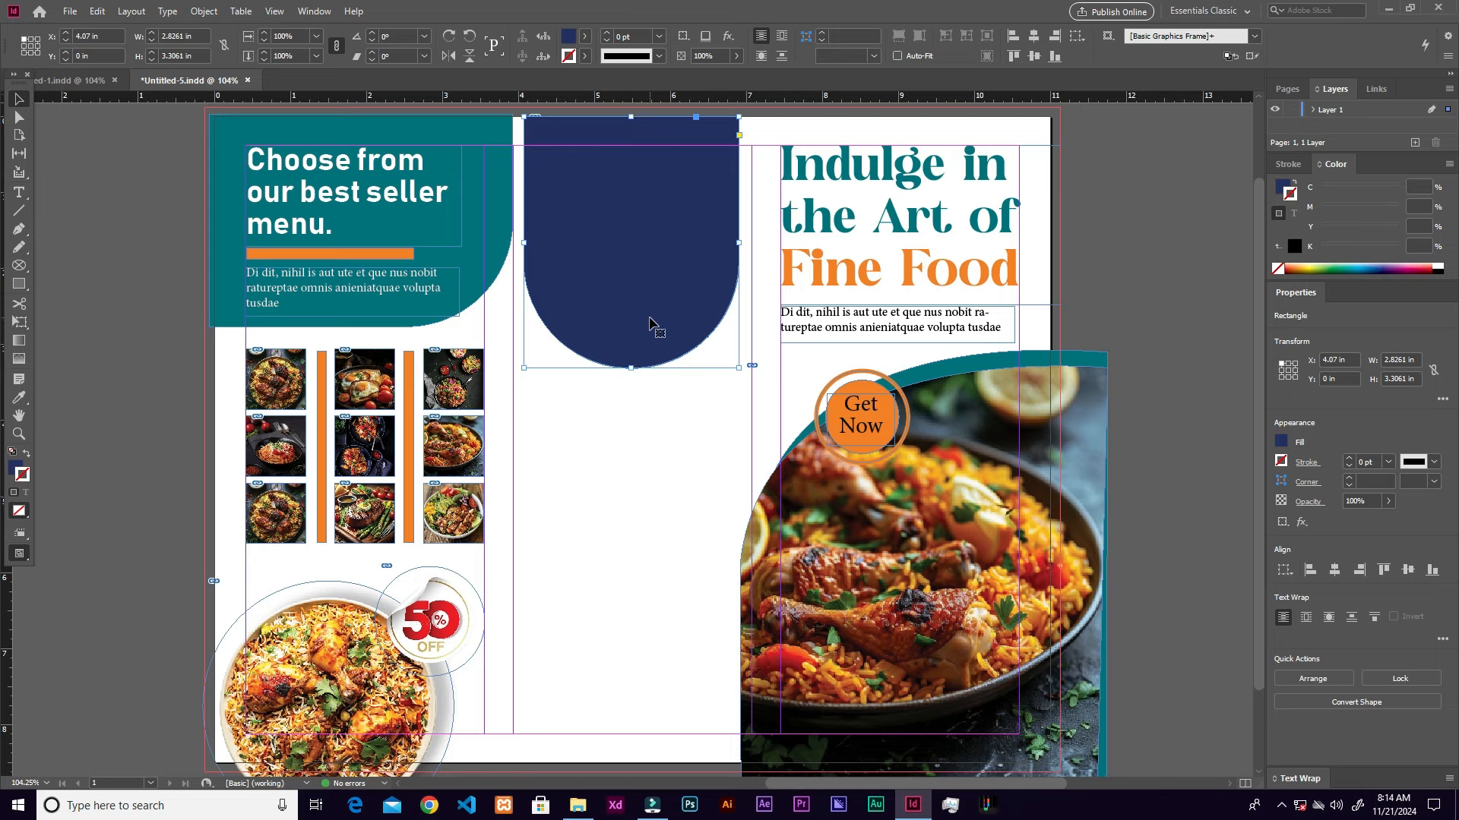
# Step: Move the navy half-round shape up over the salad photo
pyautogui.moveTo(618, 322); pyautogui.dragTo(627, 203)
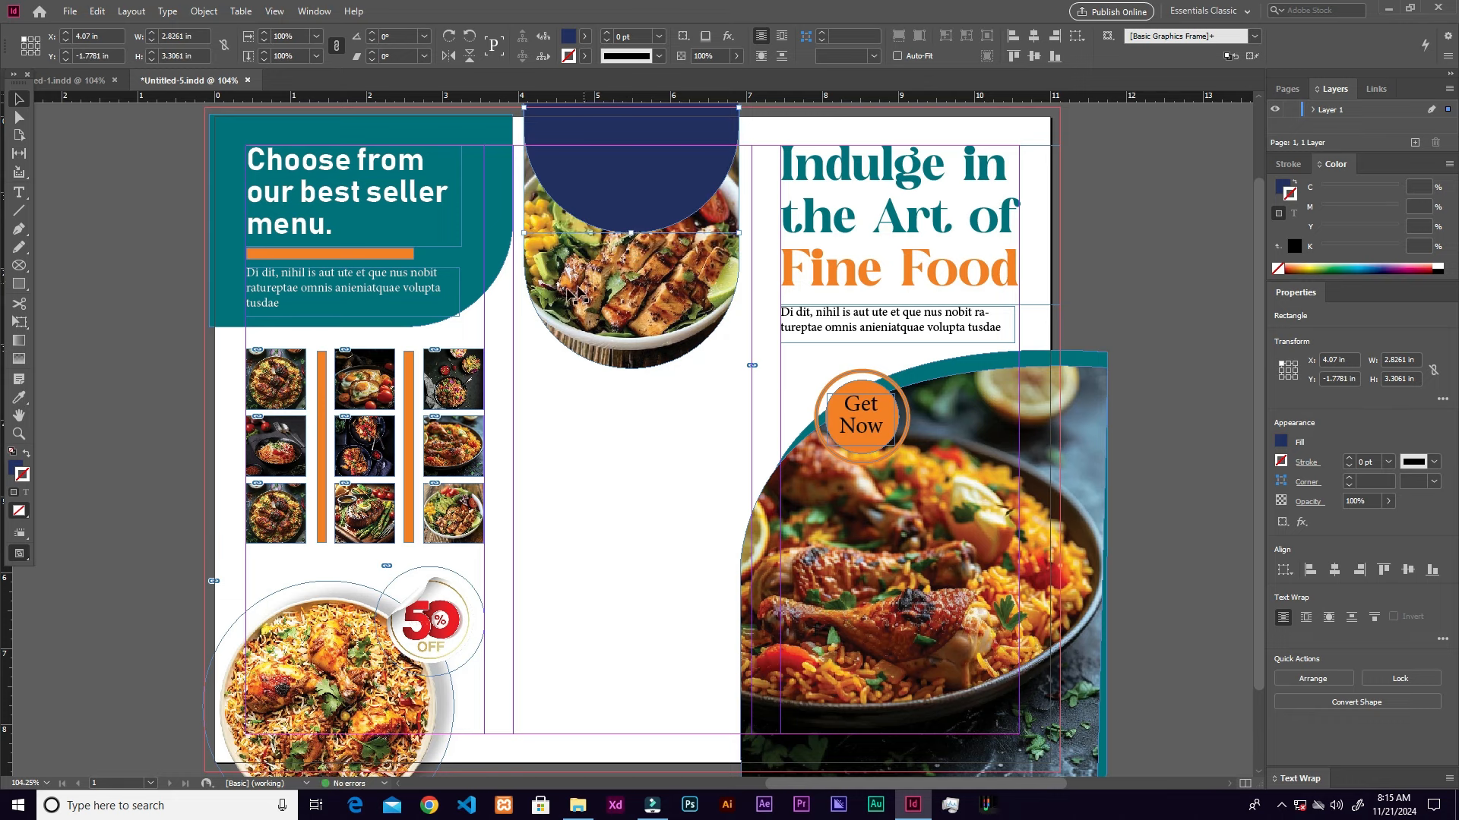
pyautogui.click(19, 397)
pyautogui.click(408, 254)
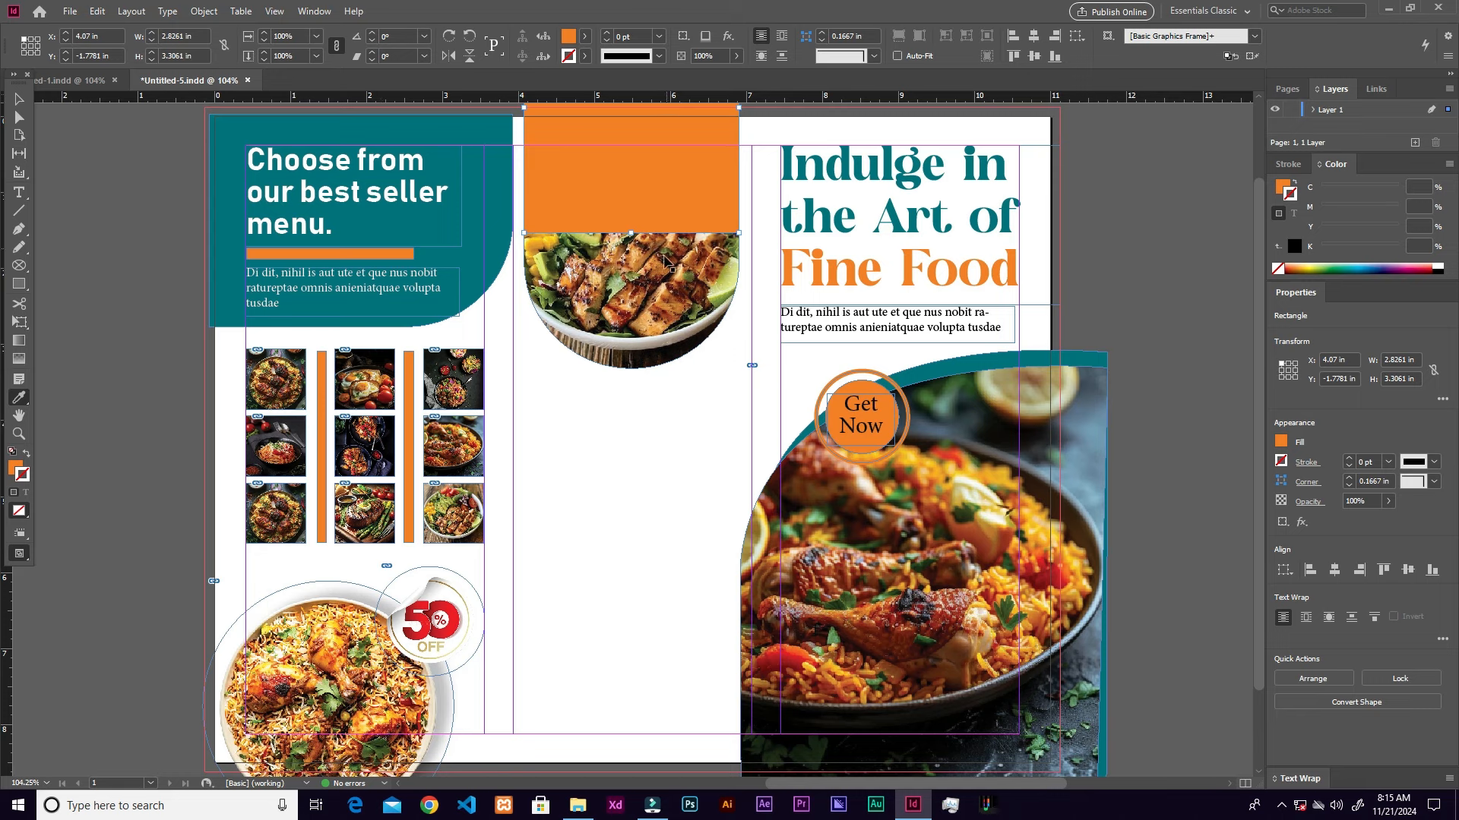
pyautogui.hotkey('ctrl', 'z')
pyautogui.press('v')
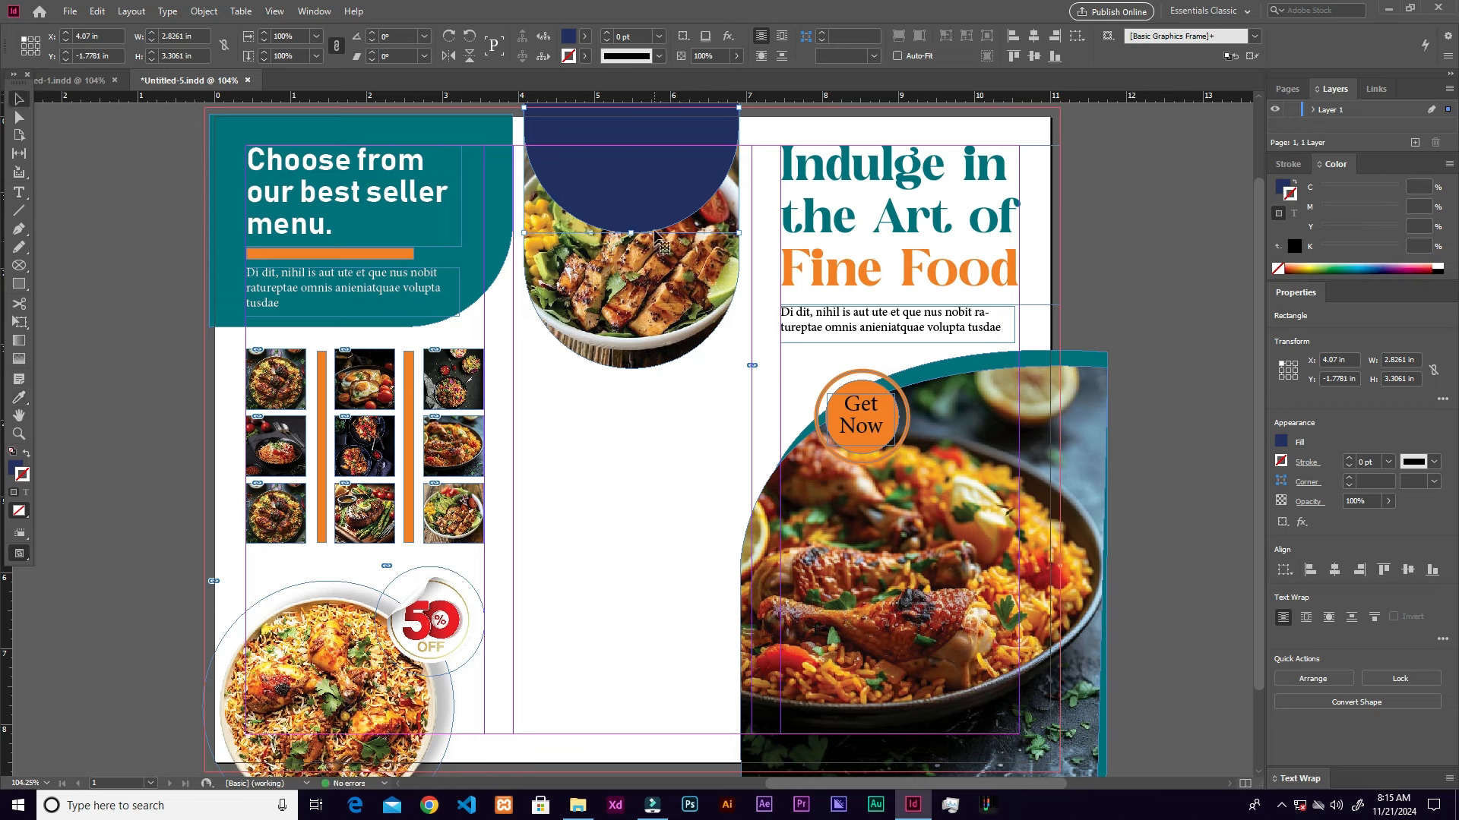
# Step: Fill the shape with the brochure's orange and lower its opacity so the salad shows through
pyautogui.click(14, 469)
pyautogui.doubleClick(16, 469)
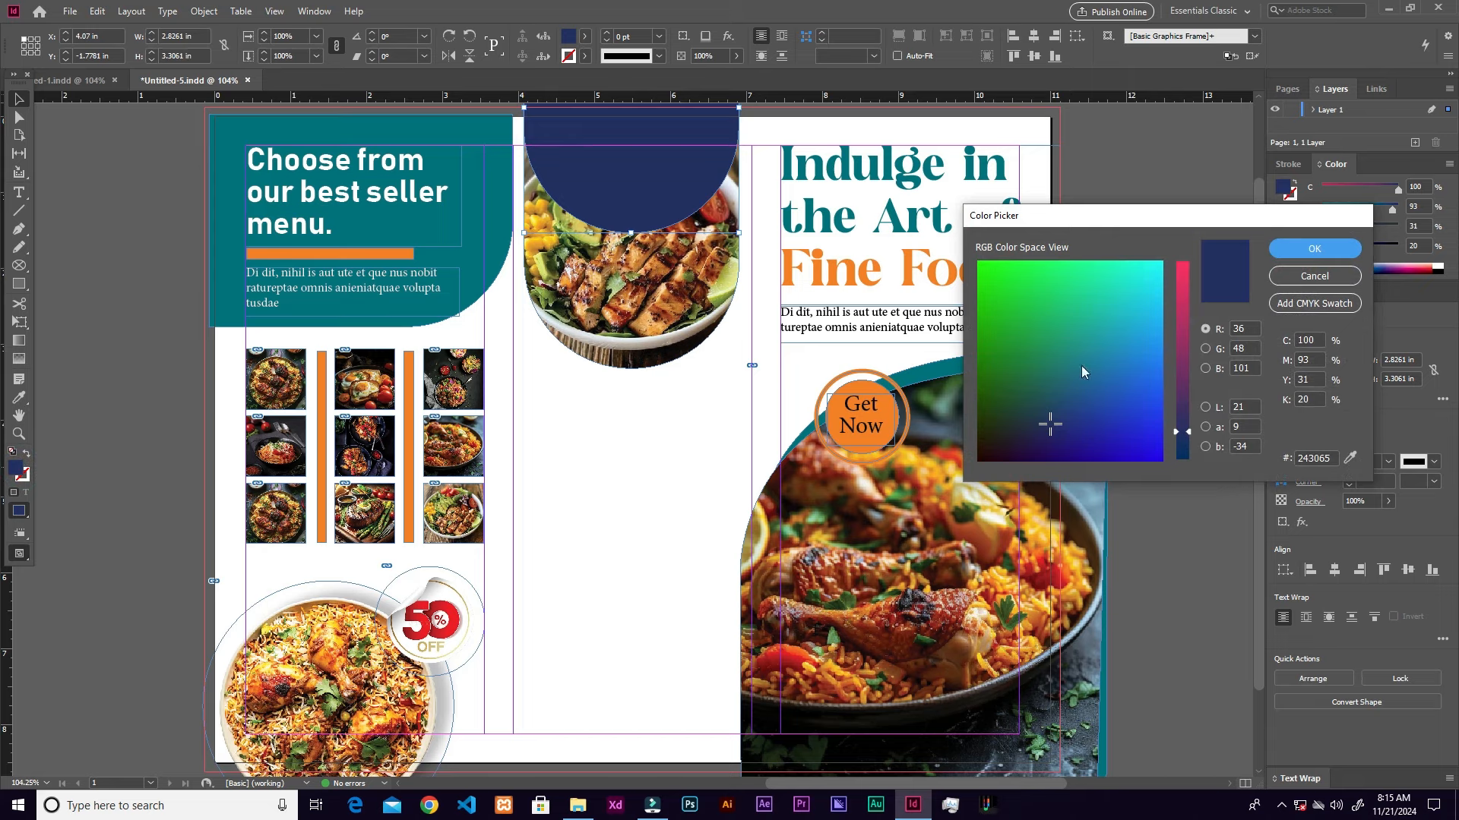
pyautogui.moveTo(1350, 459); pyautogui.dragTo(404, 253)
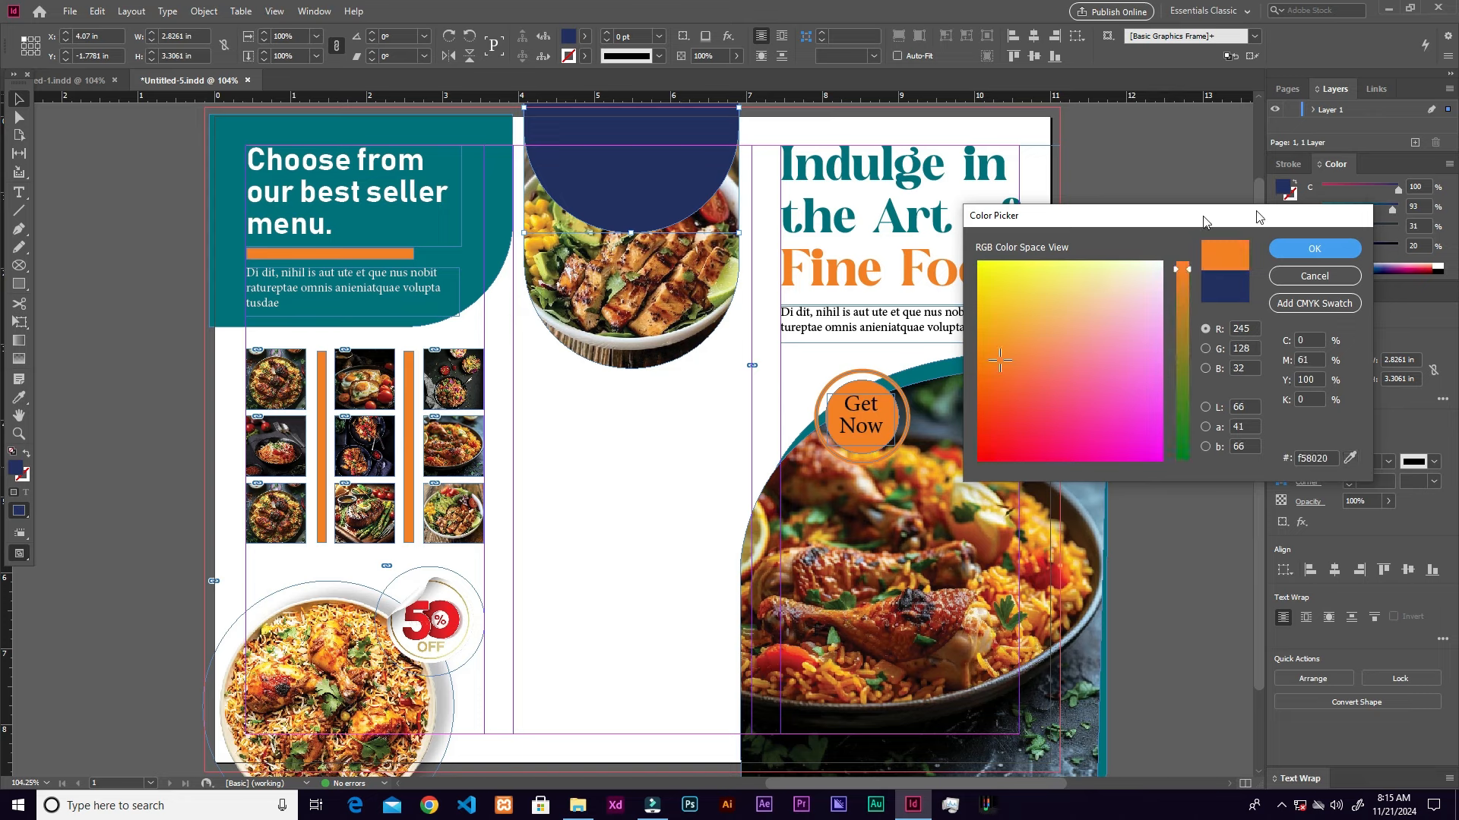
pyautogui.click(1312, 253)
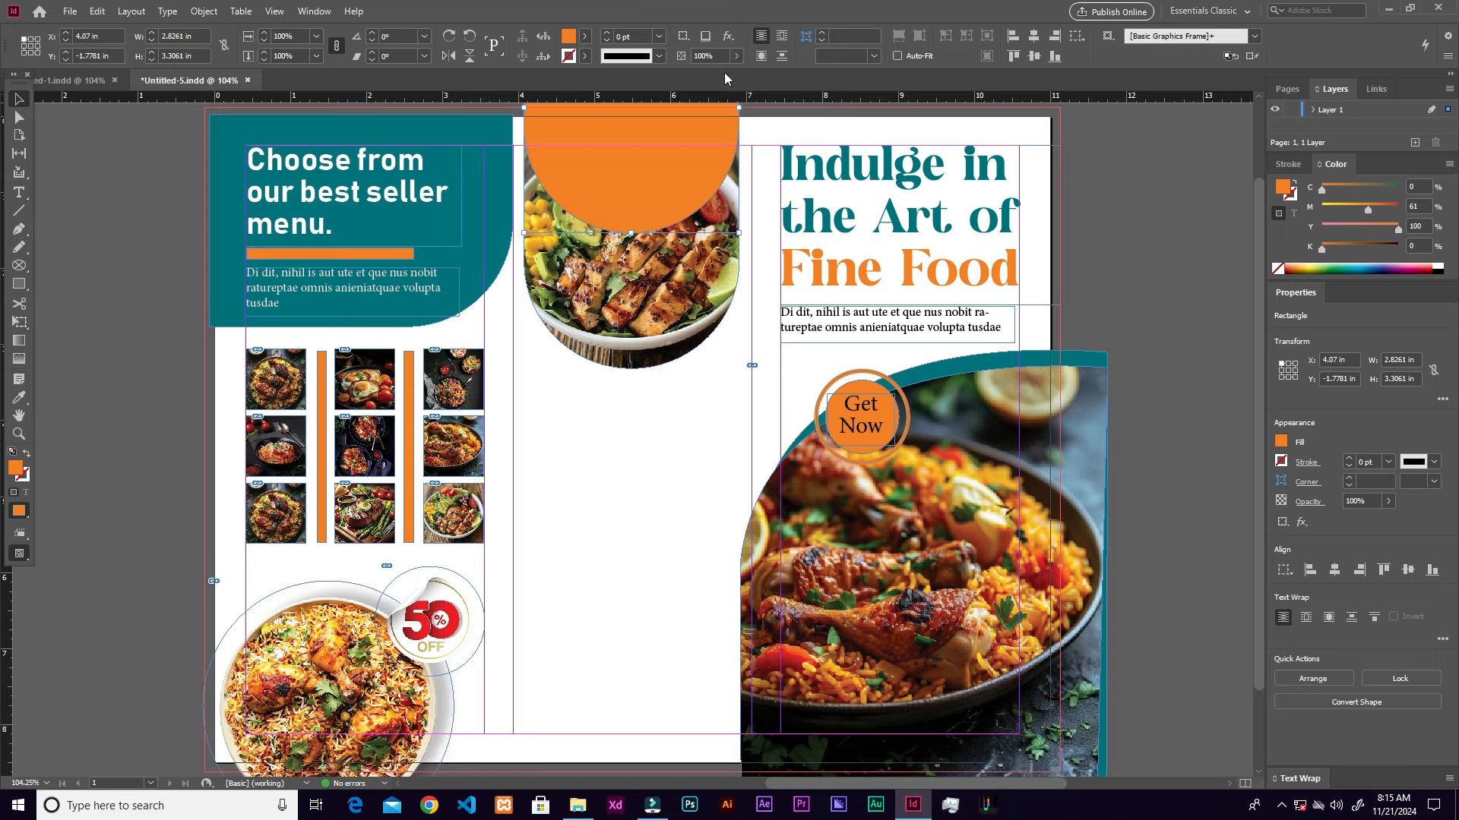
pyautogui.click(1388, 502)
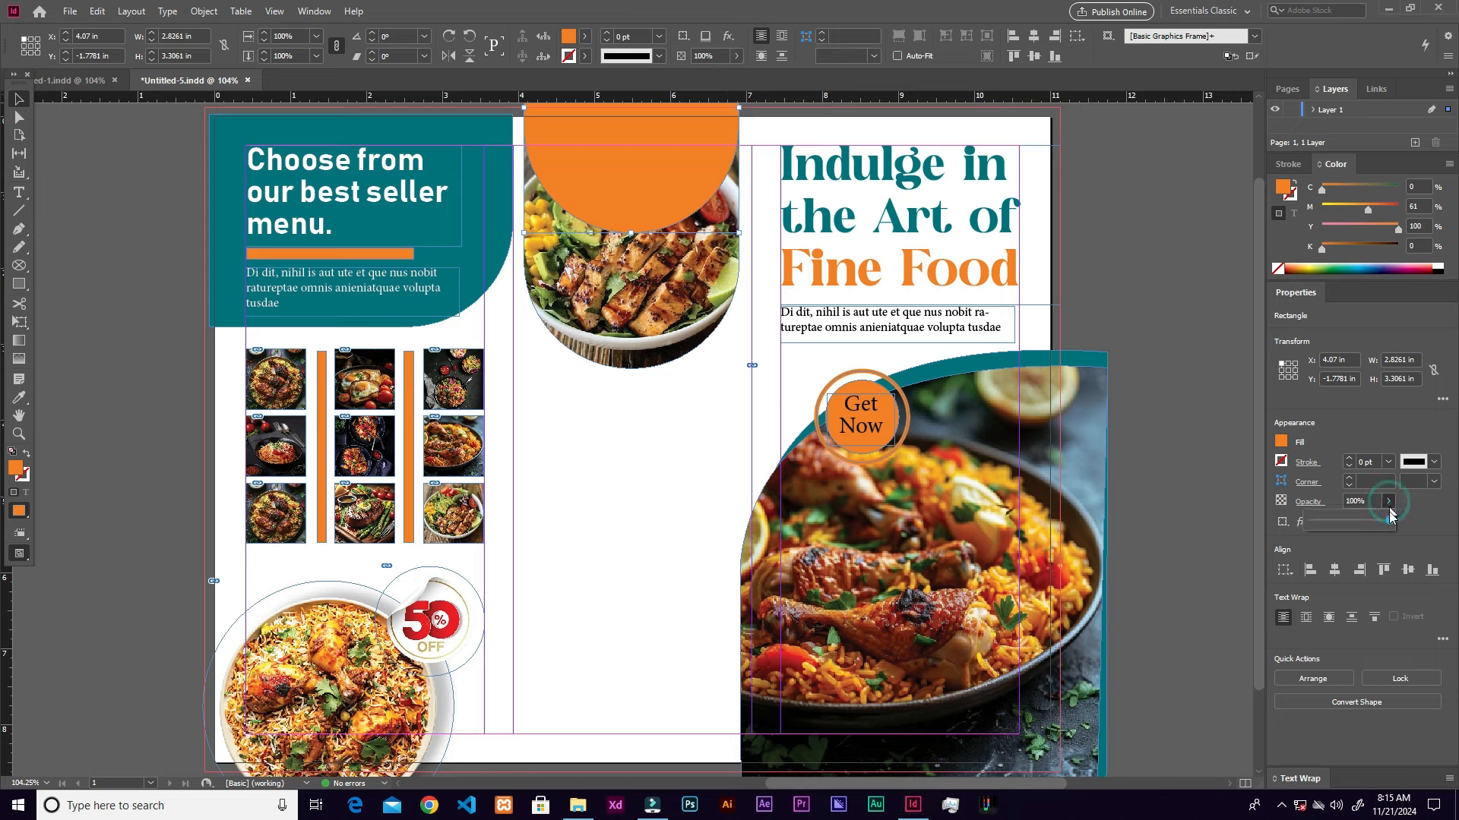
pyautogui.moveTo(1391, 521); pyautogui.dragTo(1338, 525)
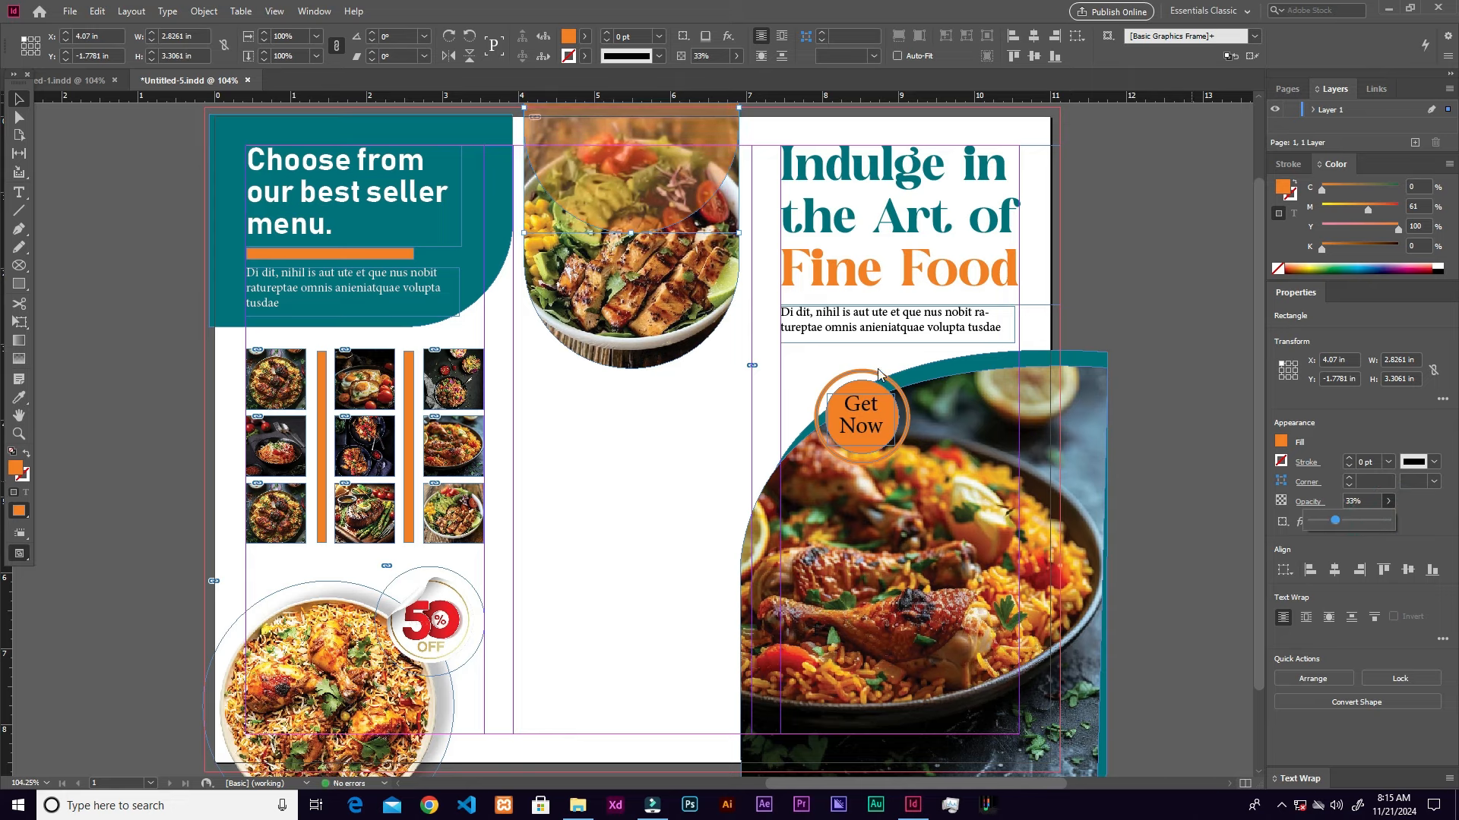
pyautogui.moveTo(661, 194); pyautogui.dragTo(668, 211)
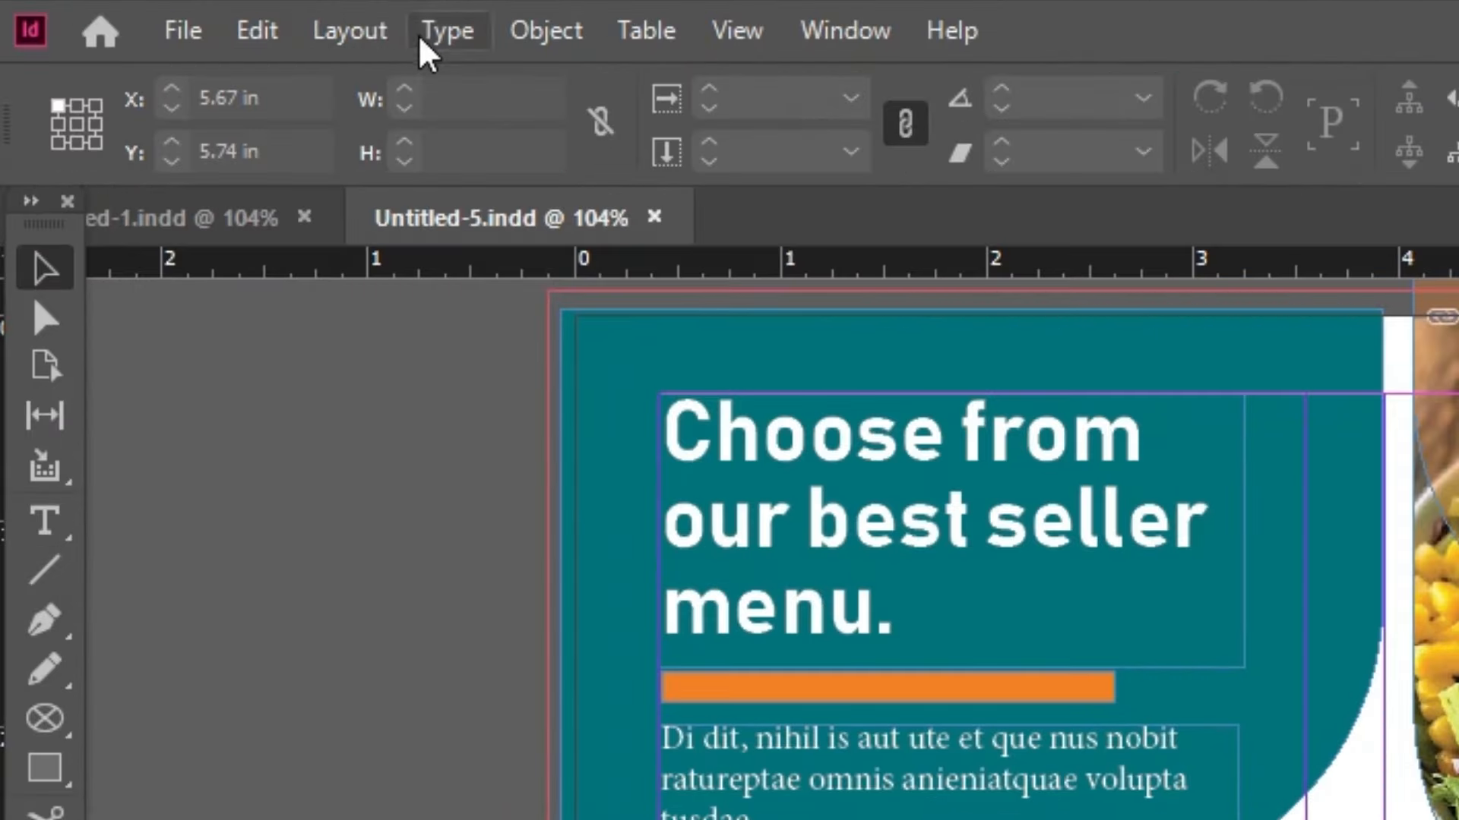
# Step: Start a new QR code from the Object menu and select its existing content text
pyautogui.click(201, 13)
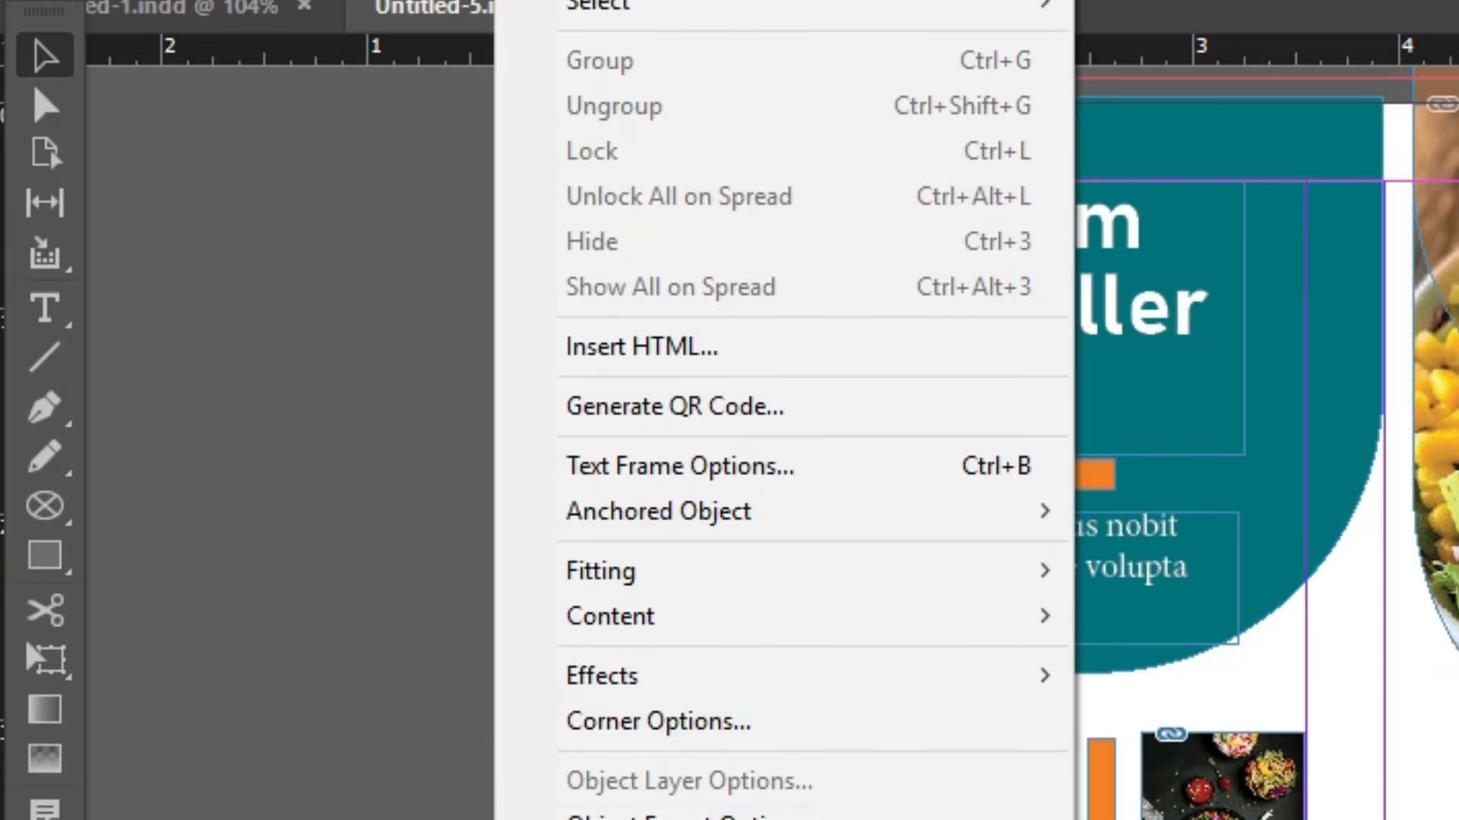
pyautogui.click(738, 414)
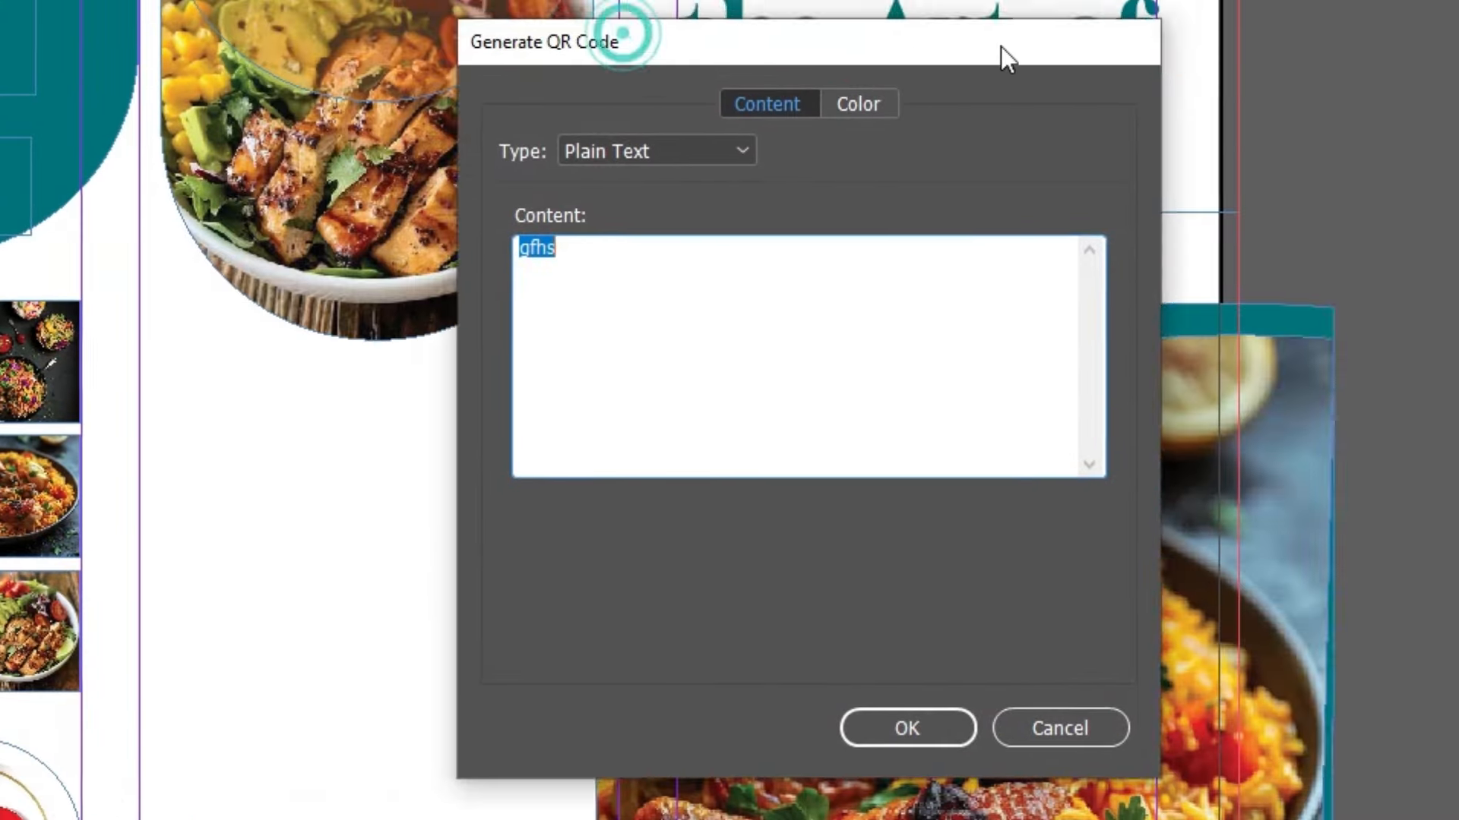
pyautogui.click(683, 242)
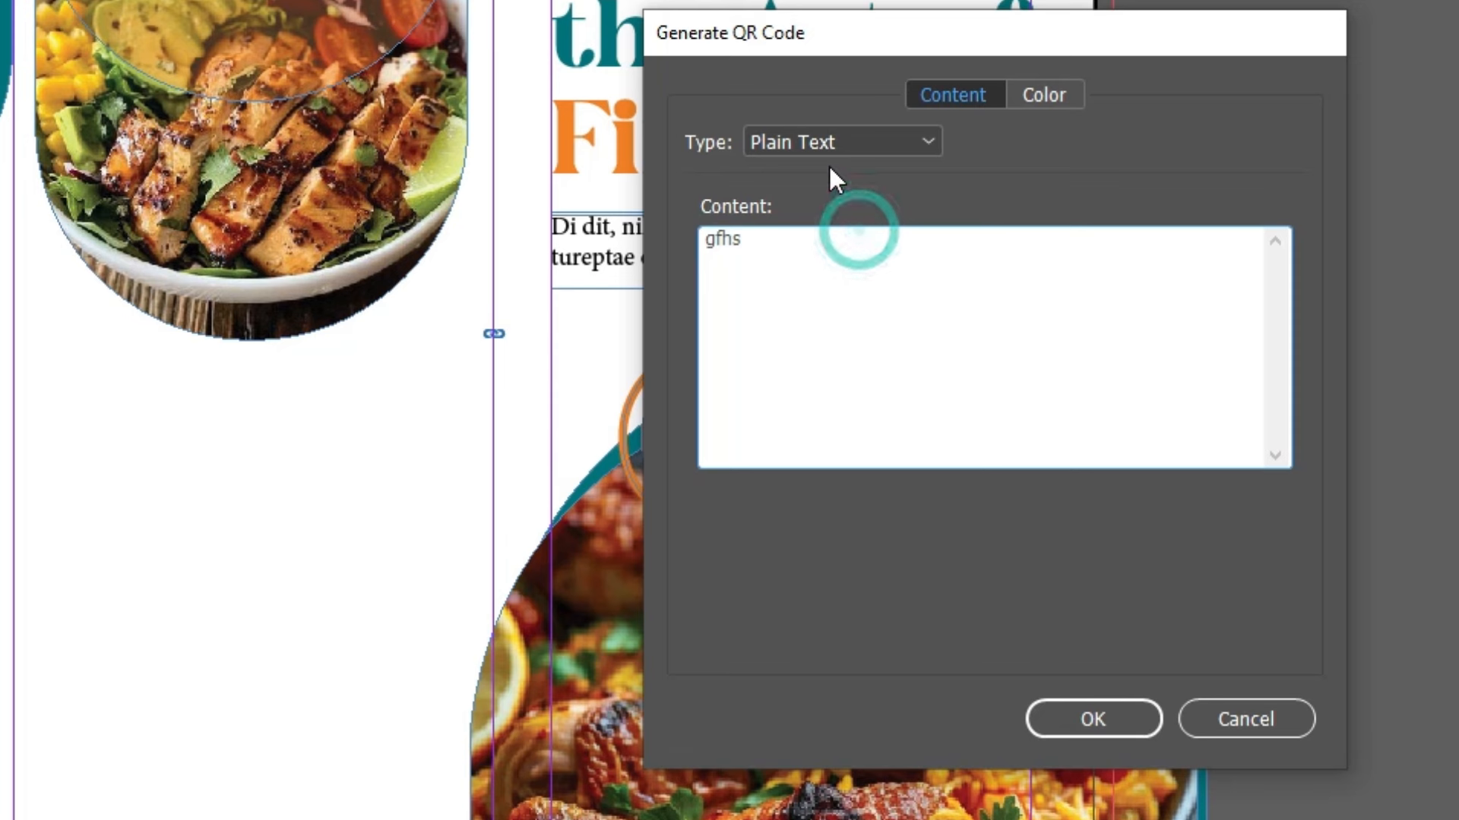
pyautogui.click(828, 279)
pyautogui.doubleClick(797, 260)
pyautogui.click(823, 265)
pyautogui.doubleClick(823, 265)
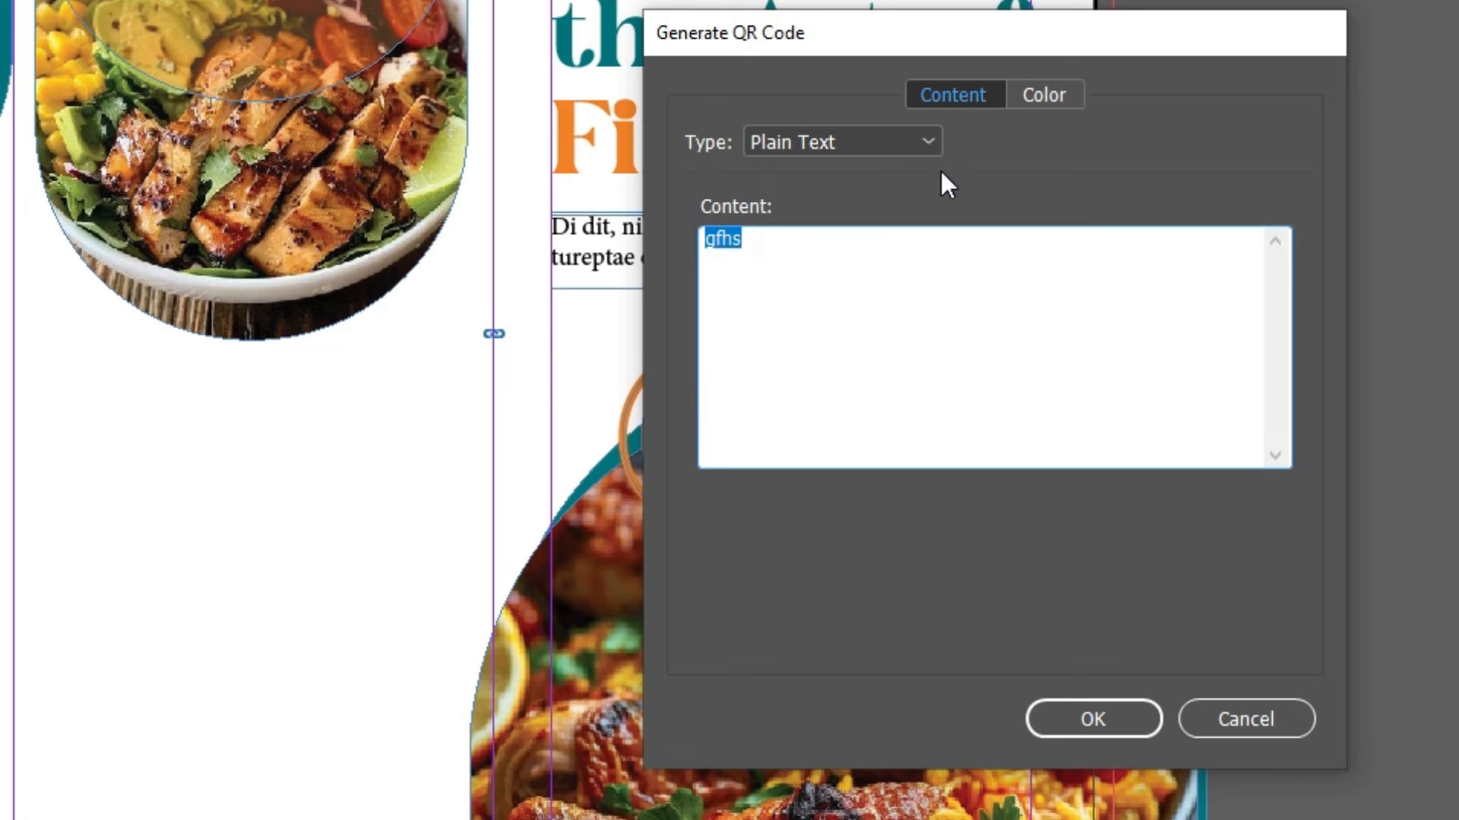
# Step: Try the Plain Text, Web Hyperlink and Text Message QR code types and their fields
pyautogui.click(904, 138)
pyautogui.click(900, 141)
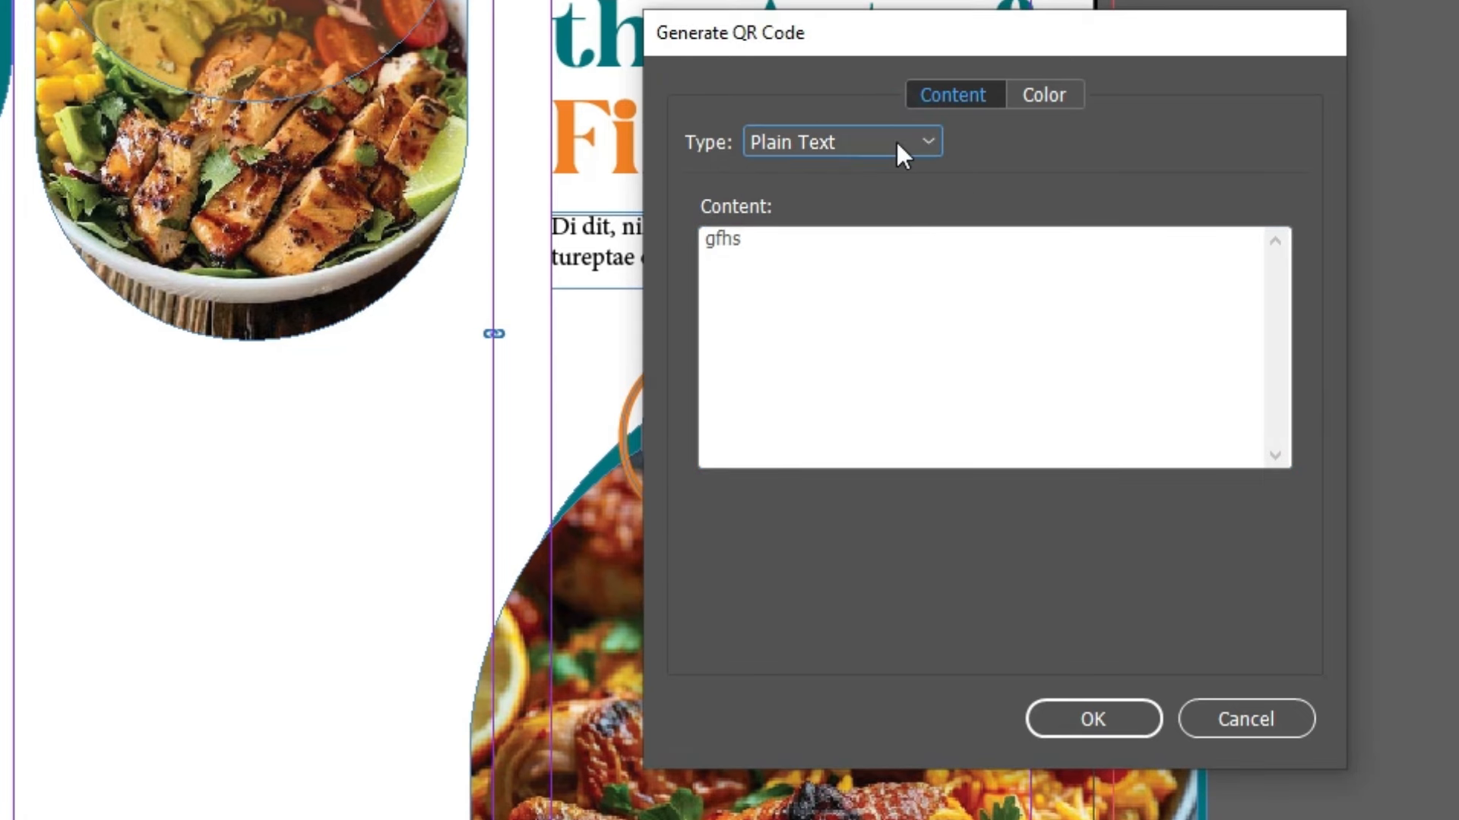
pyautogui.click(897, 146)
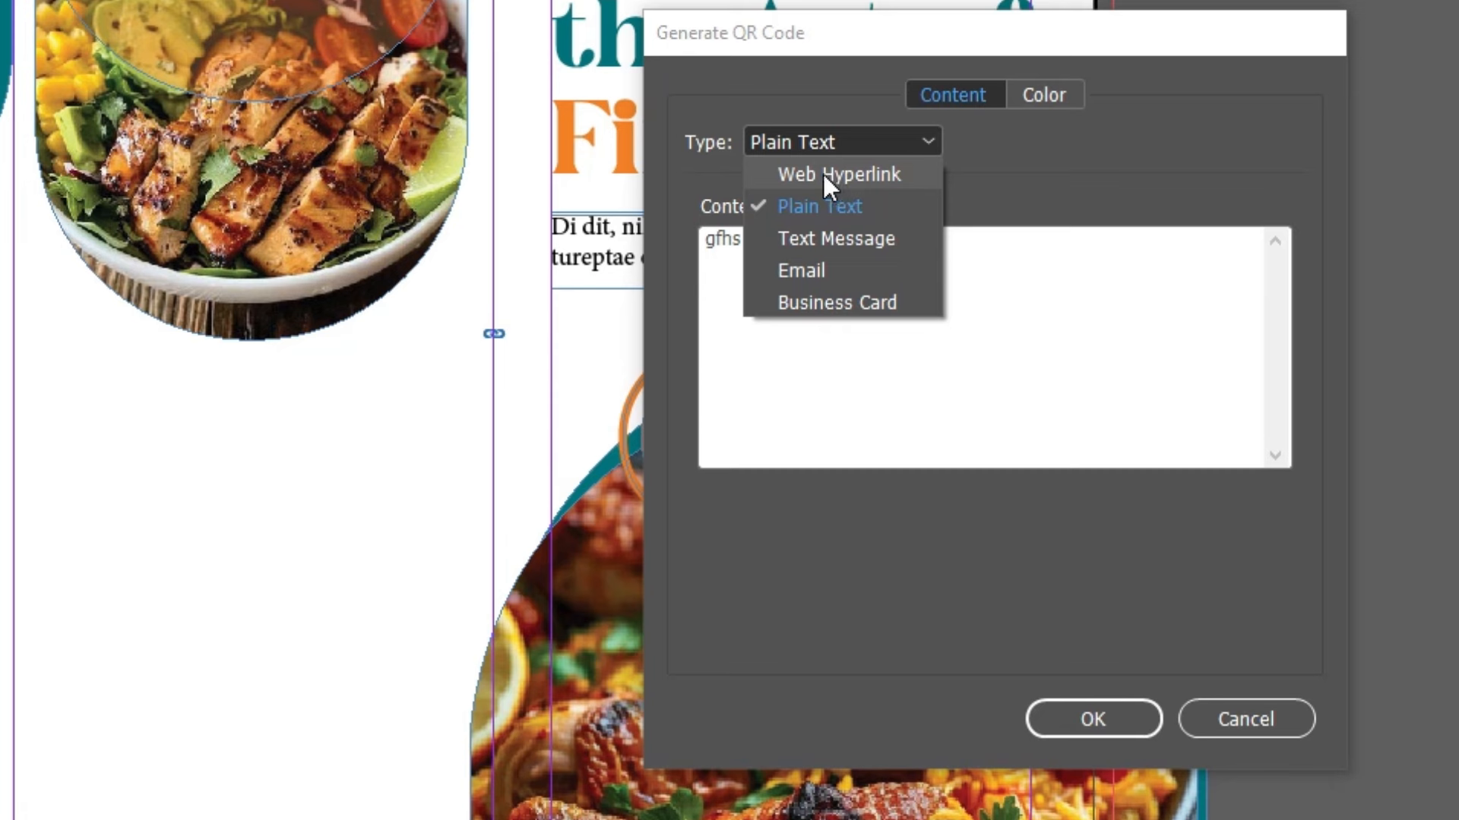
pyautogui.click(854, 177)
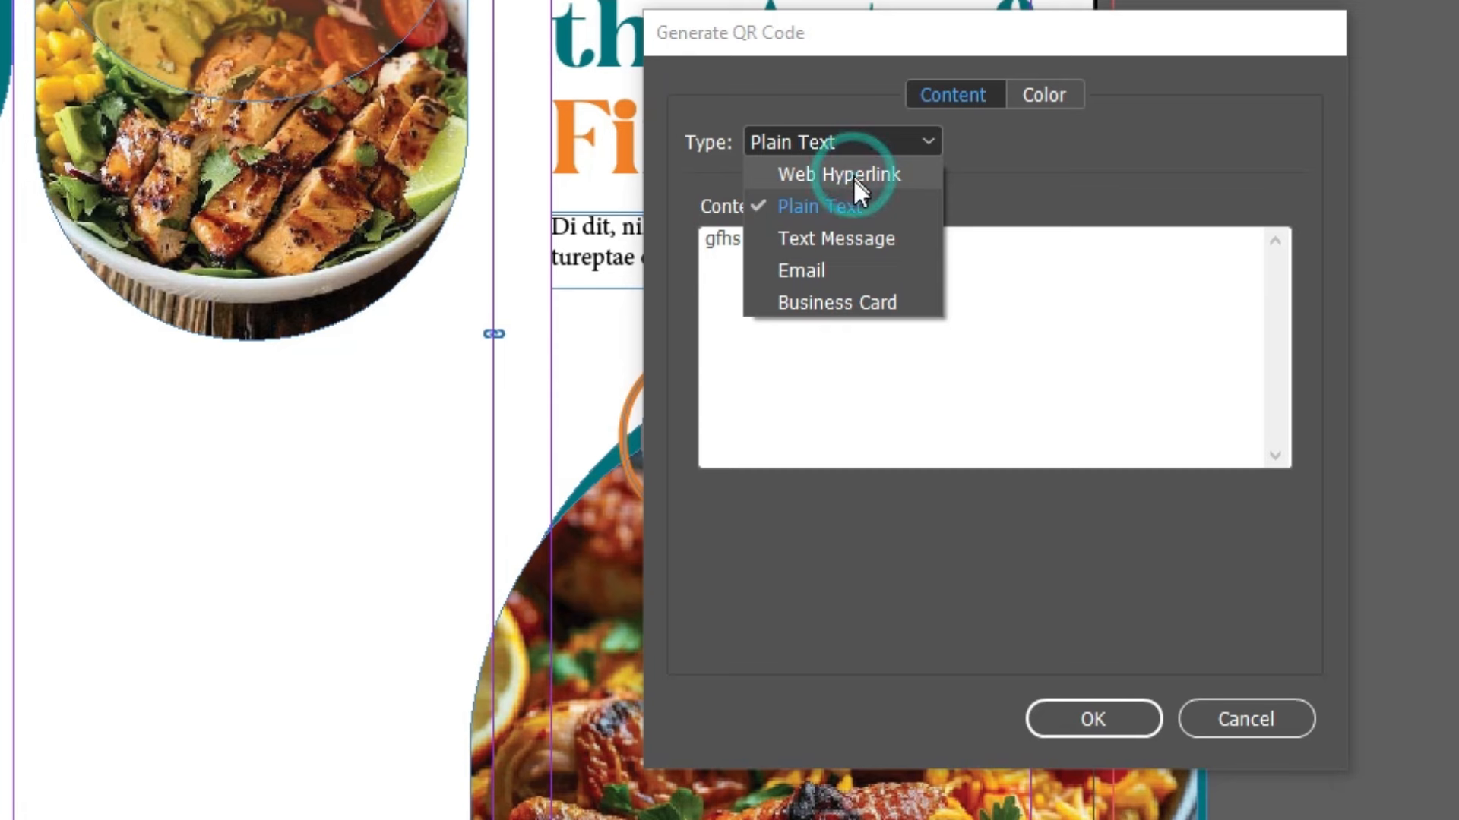
pyautogui.click(786, 271)
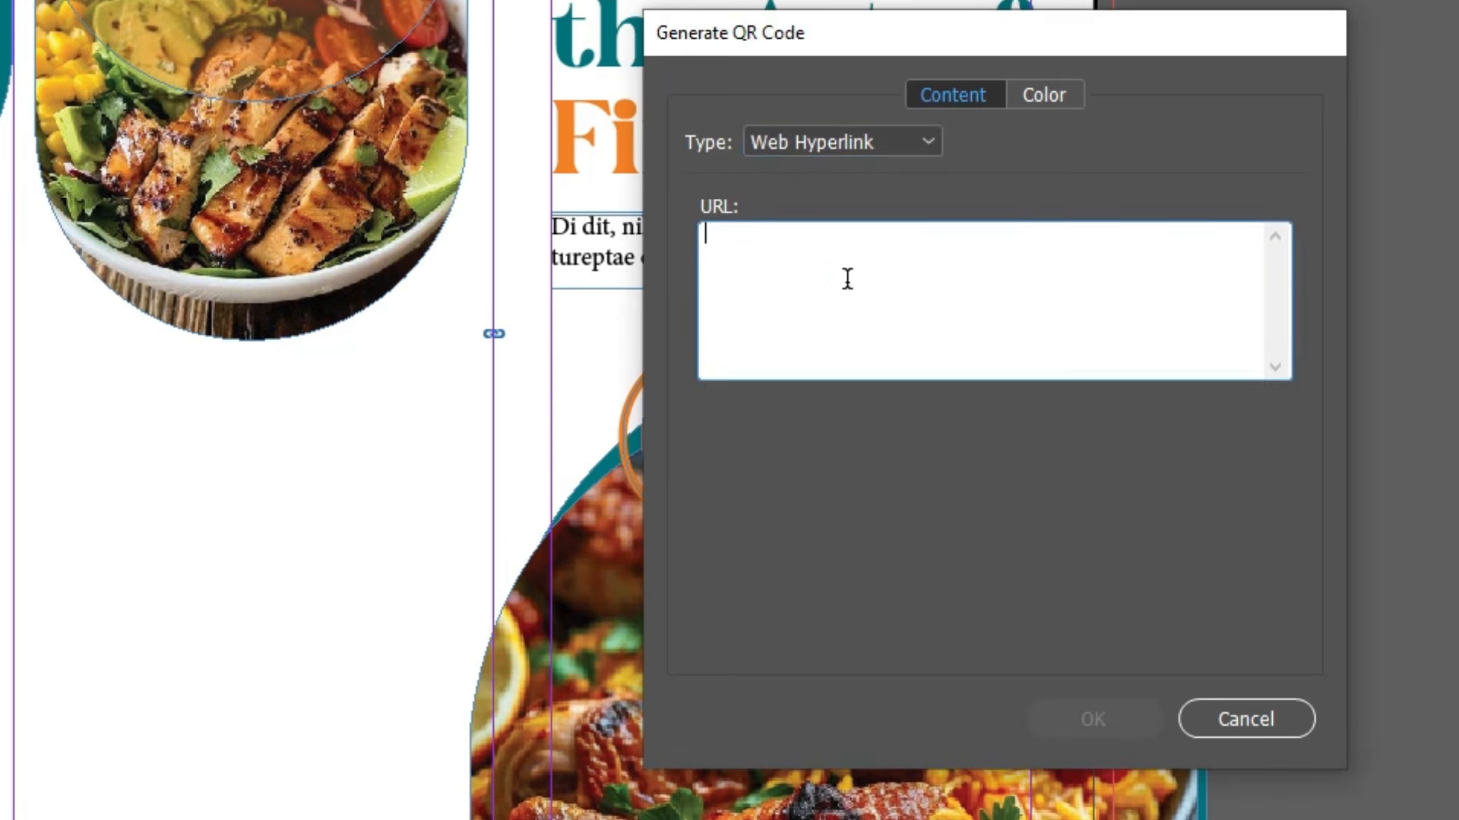
pyautogui.click(927, 145)
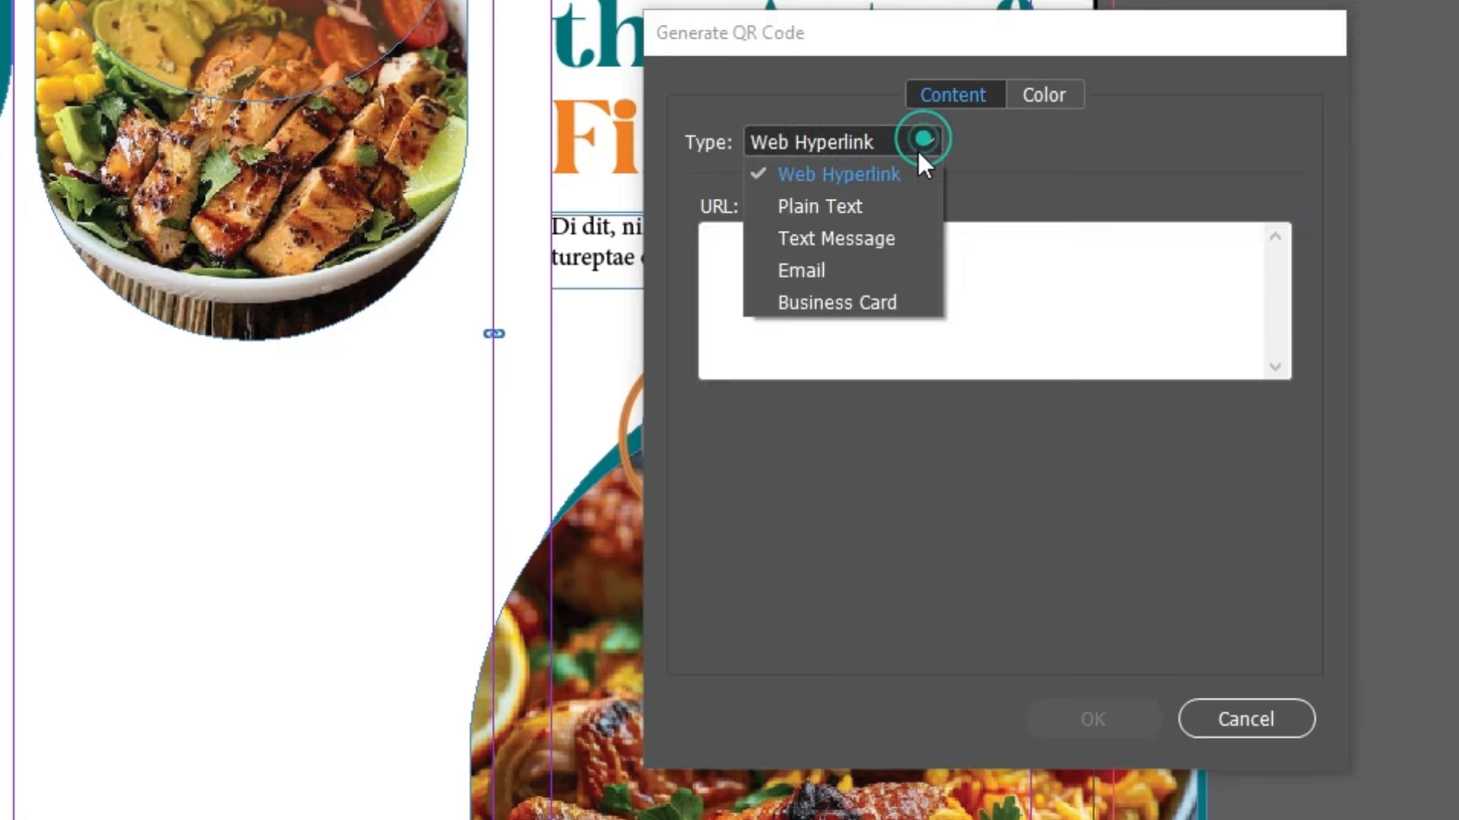
pyautogui.click(842, 248)
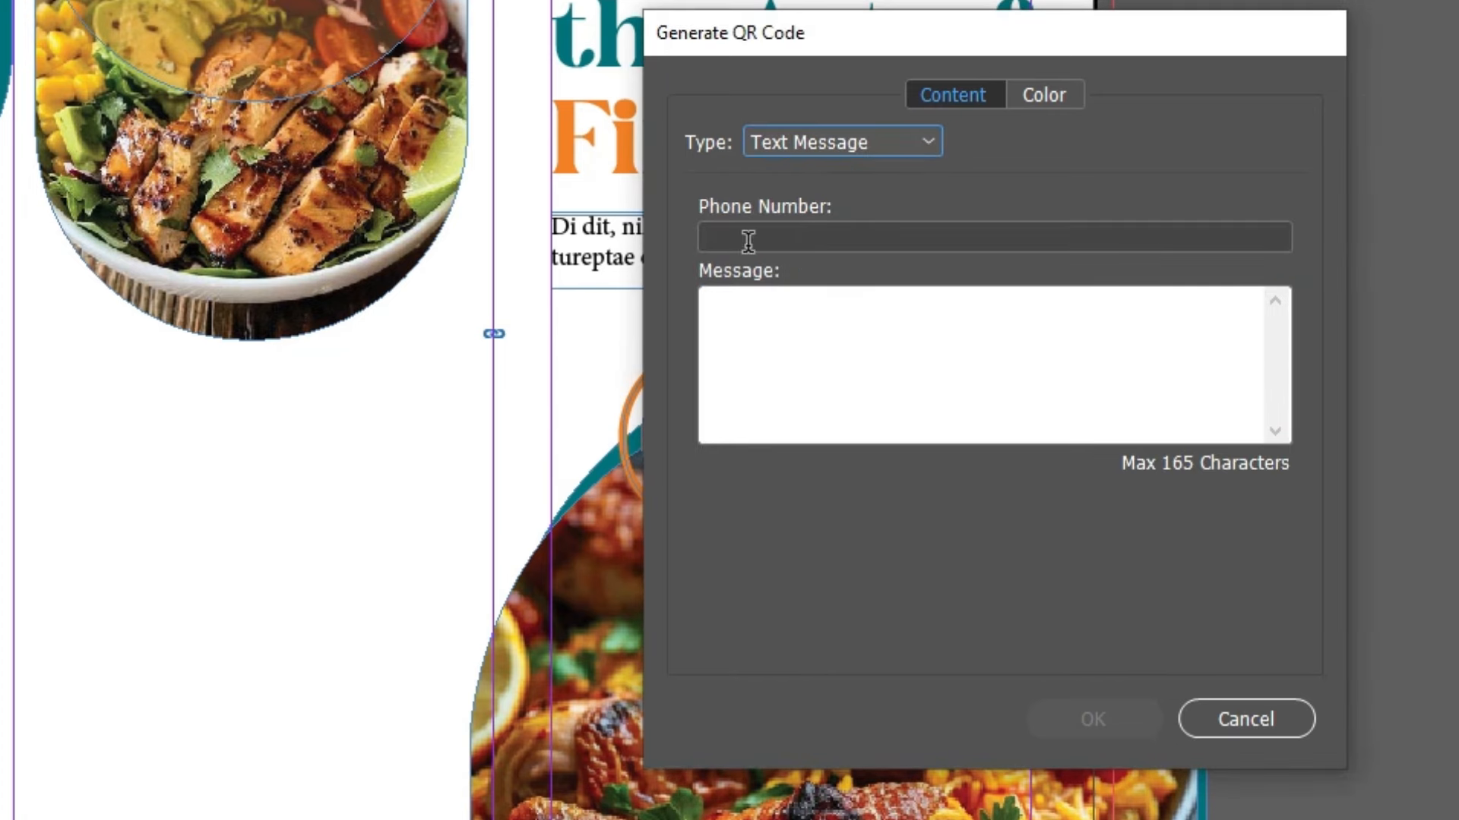
pyautogui.click(790, 236)
pyautogui.click(787, 346)
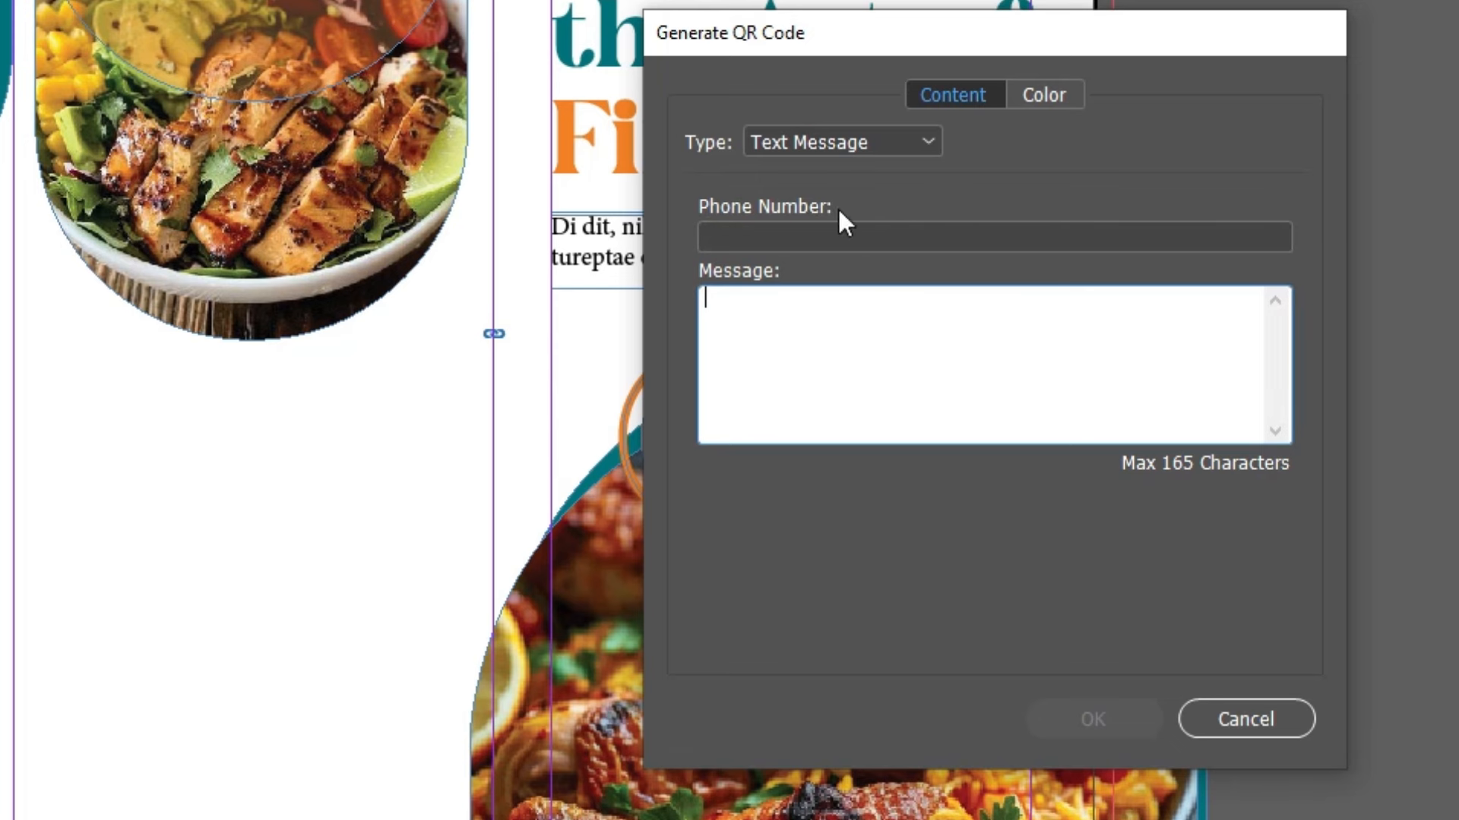
# Step: Try the Email and Business Card QR code types, then return to Plain Text
pyautogui.click(851, 148)
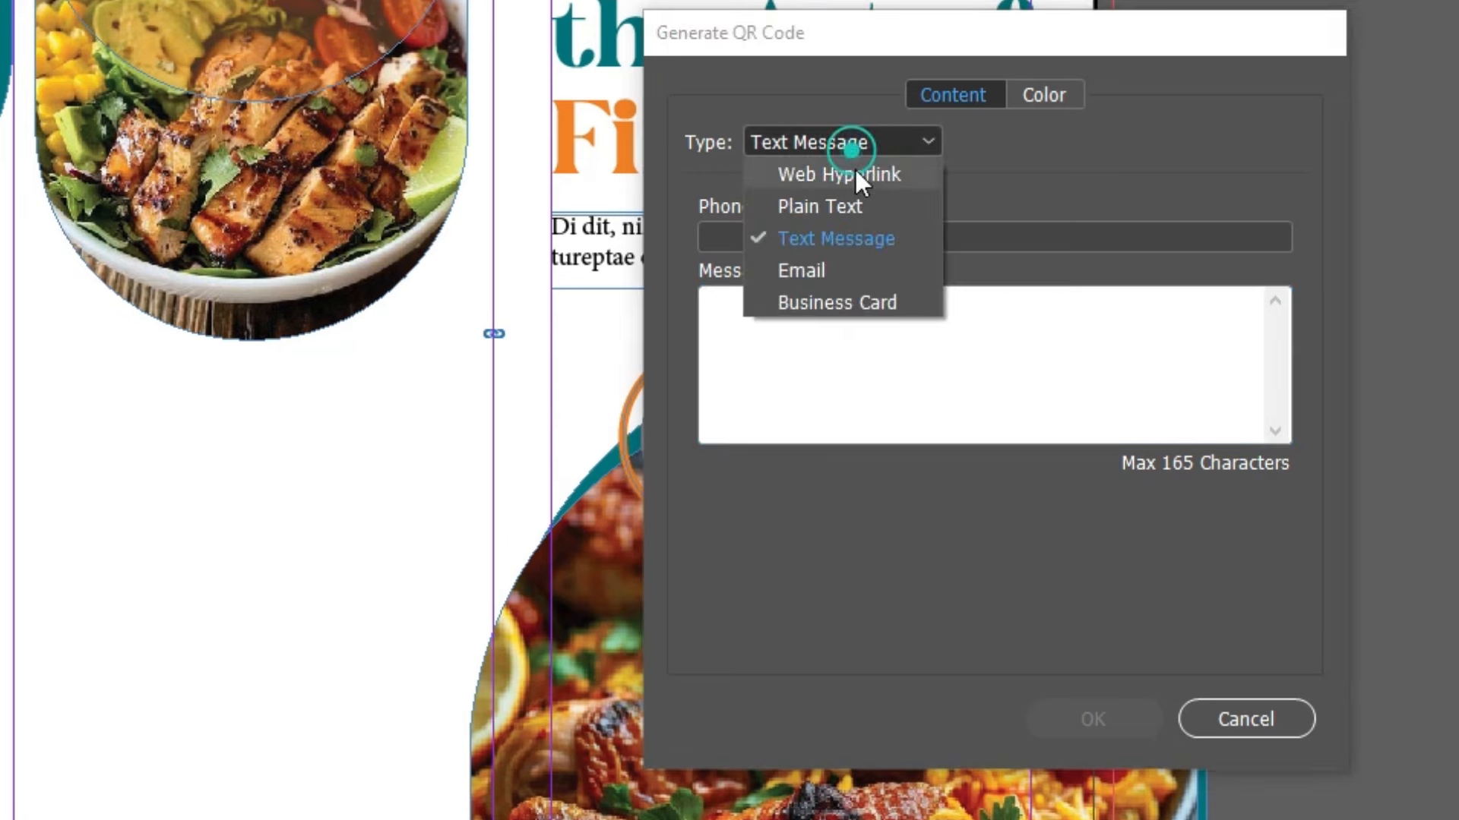
pyautogui.click(834, 271)
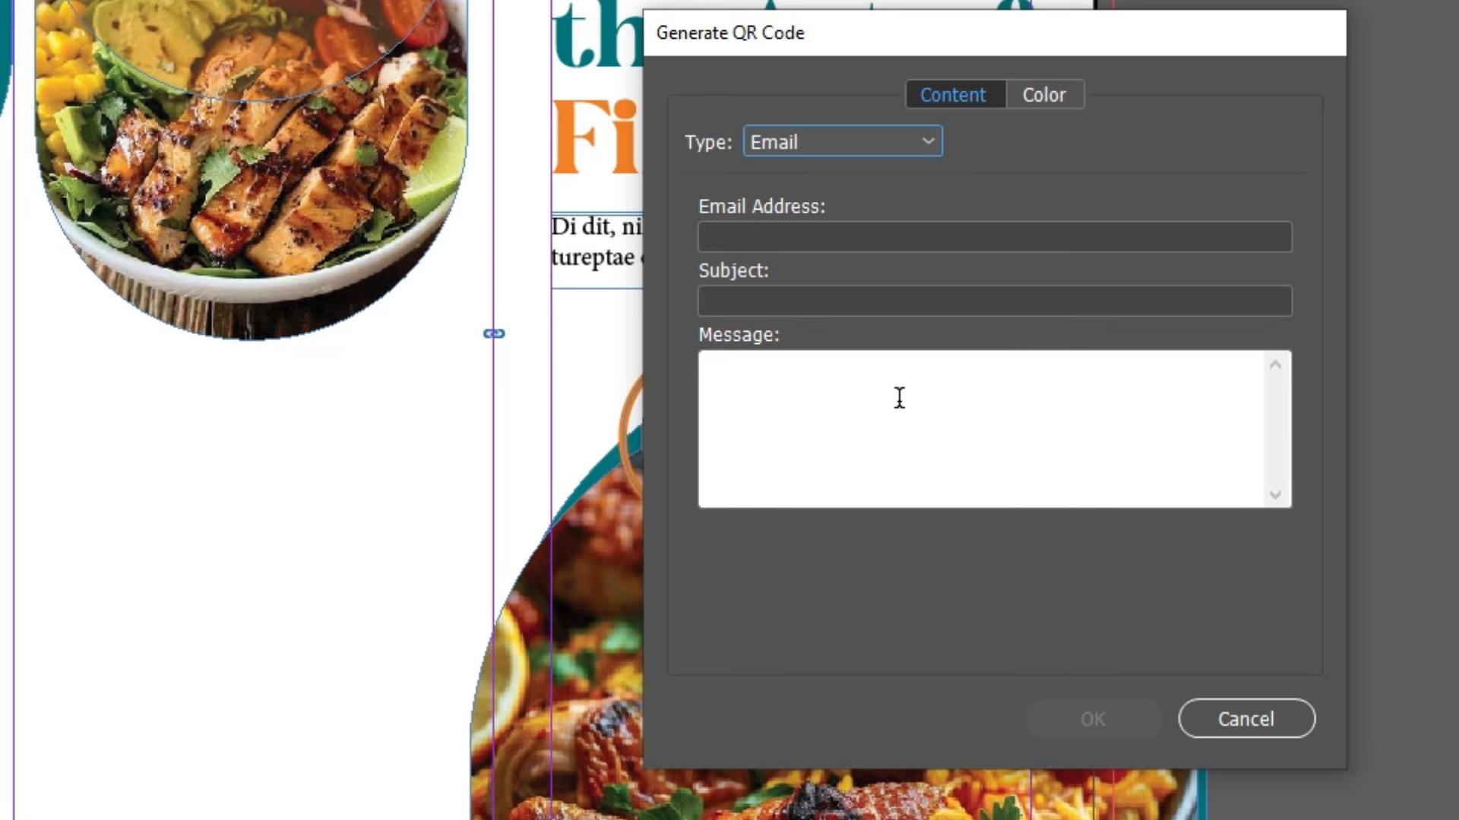
pyautogui.click(910, 144)
pyautogui.click(848, 304)
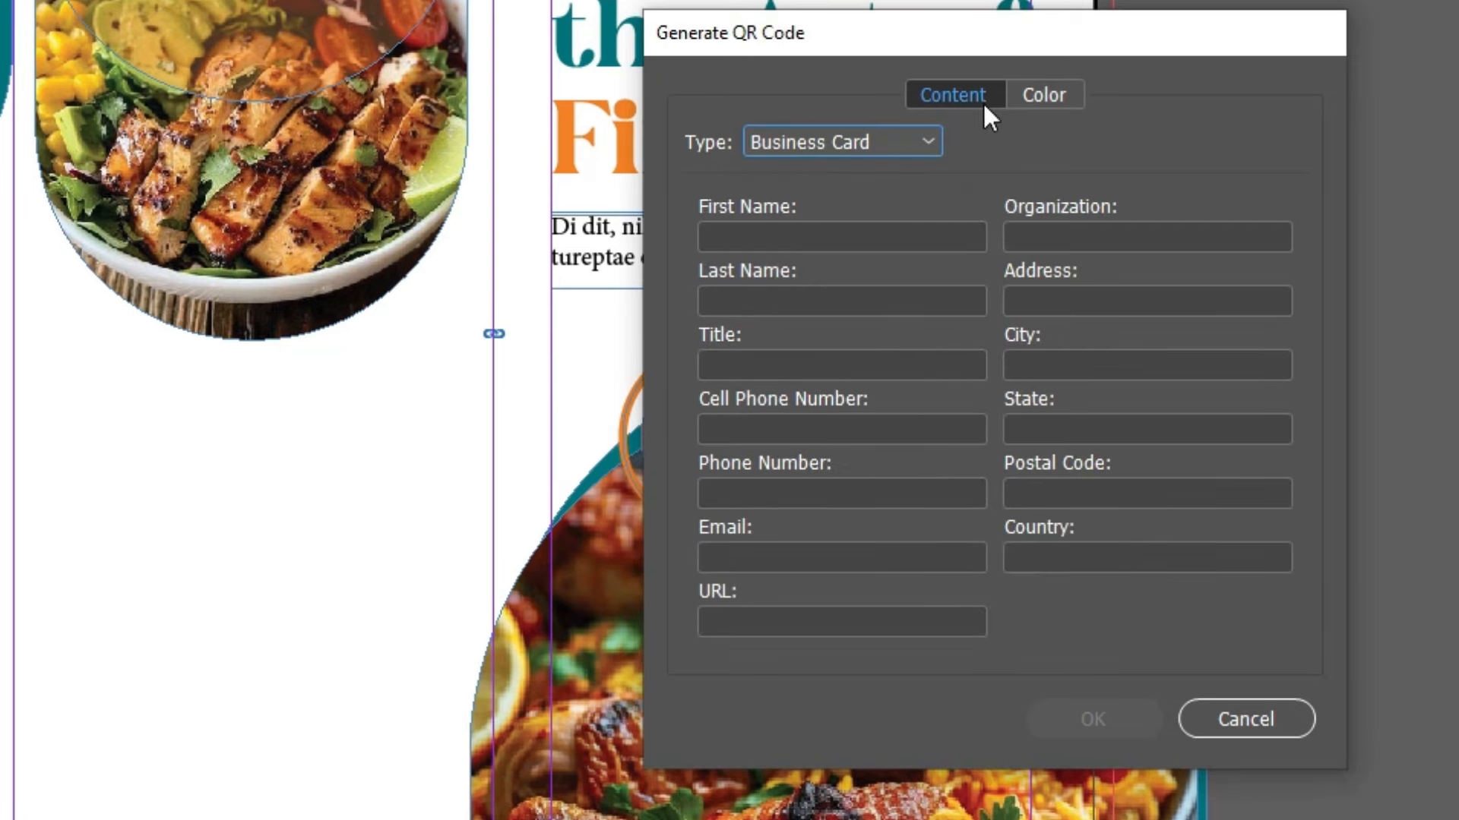
pyautogui.click(793, 152)
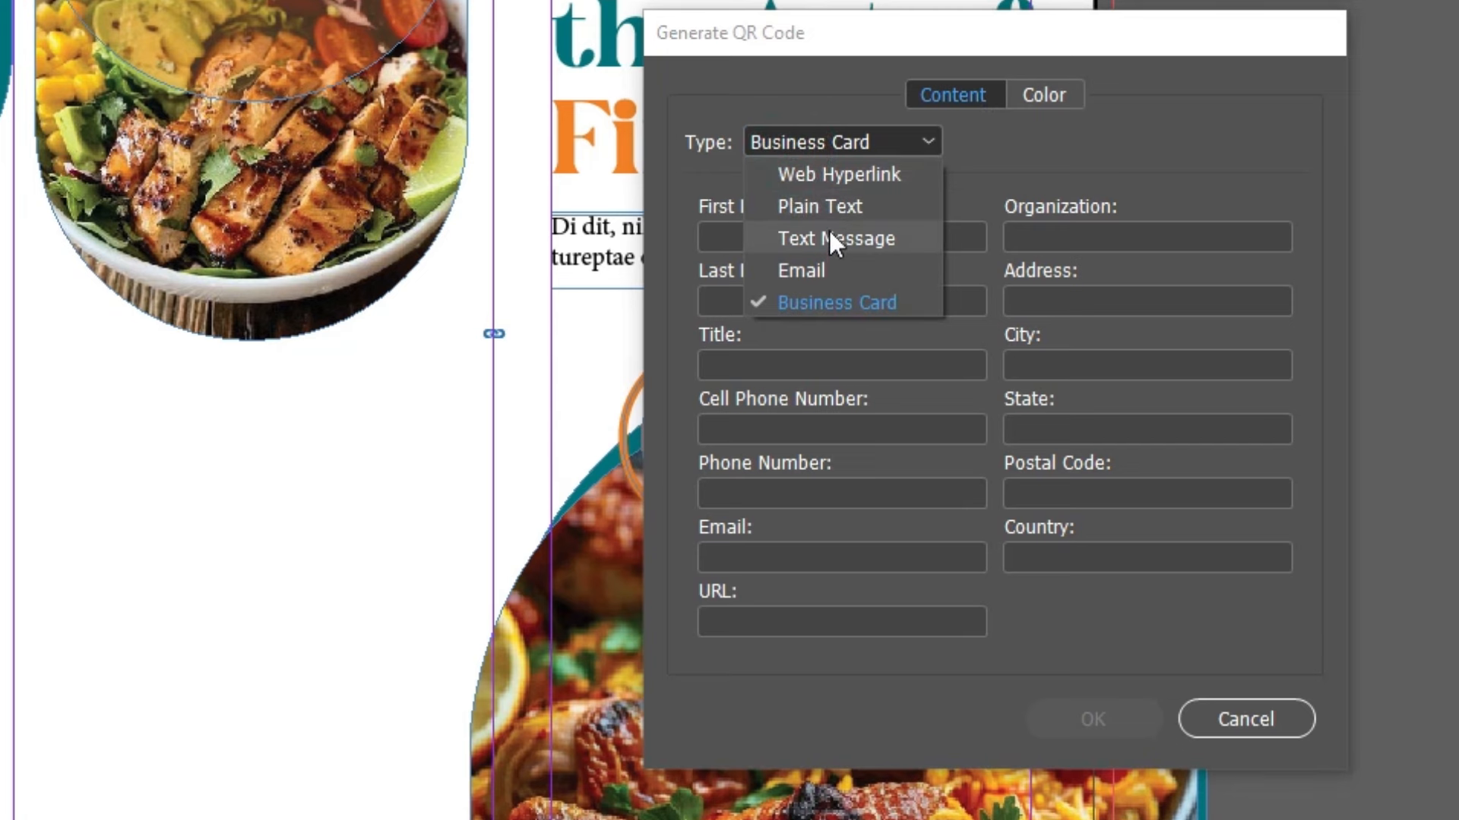
pyautogui.click(836, 207)
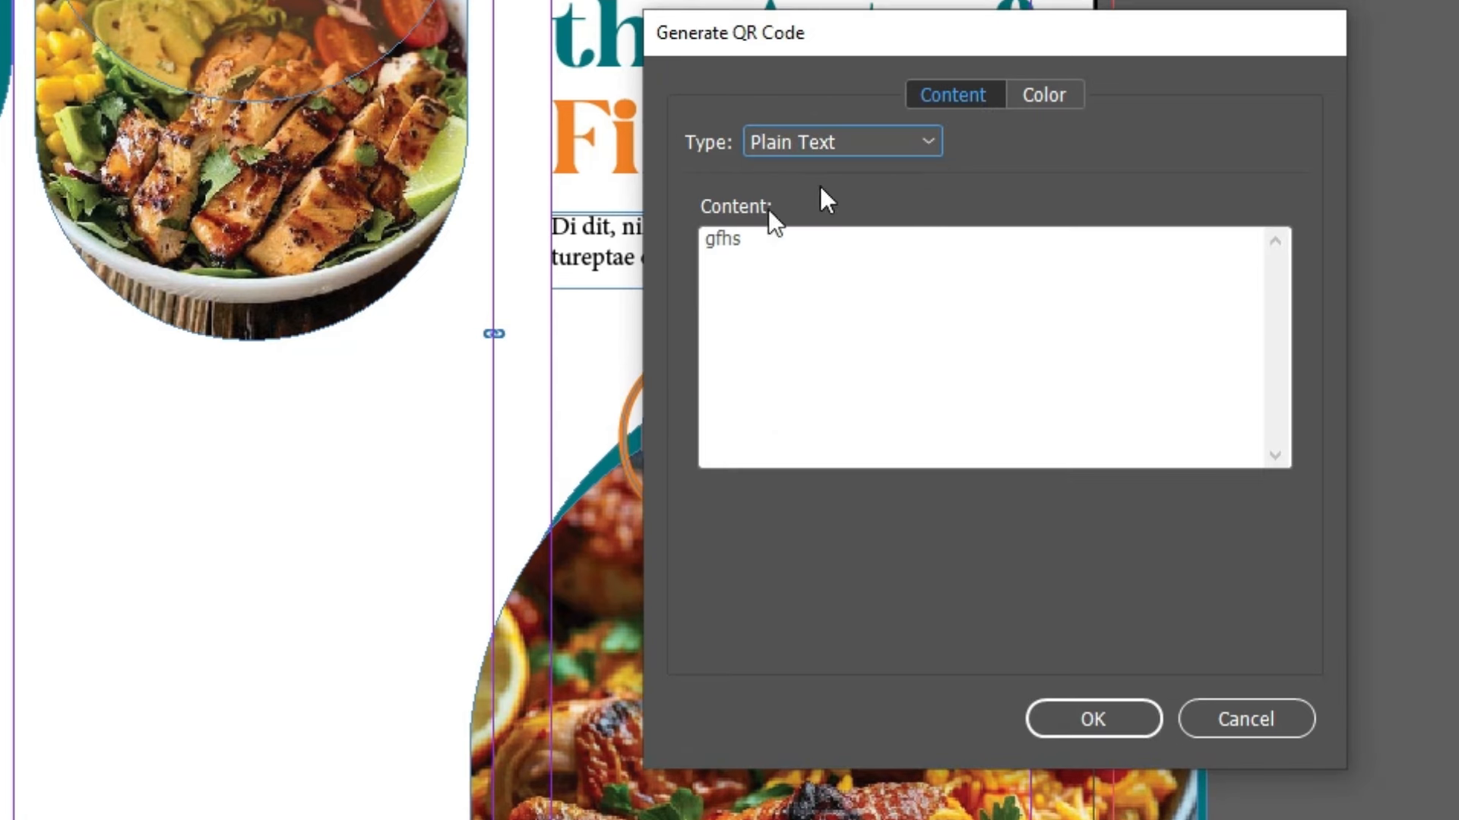
# Step: Replace the QR content with 'gfhfsghhhhhhhhhhhhh' and set the code colour to Black
pyautogui.click(821, 263)
pyautogui.moveTo(852, 255); pyautogui.dragTo(662, 220)
pyautogui.write('gfhfsghhhhhhhhhhhhh')
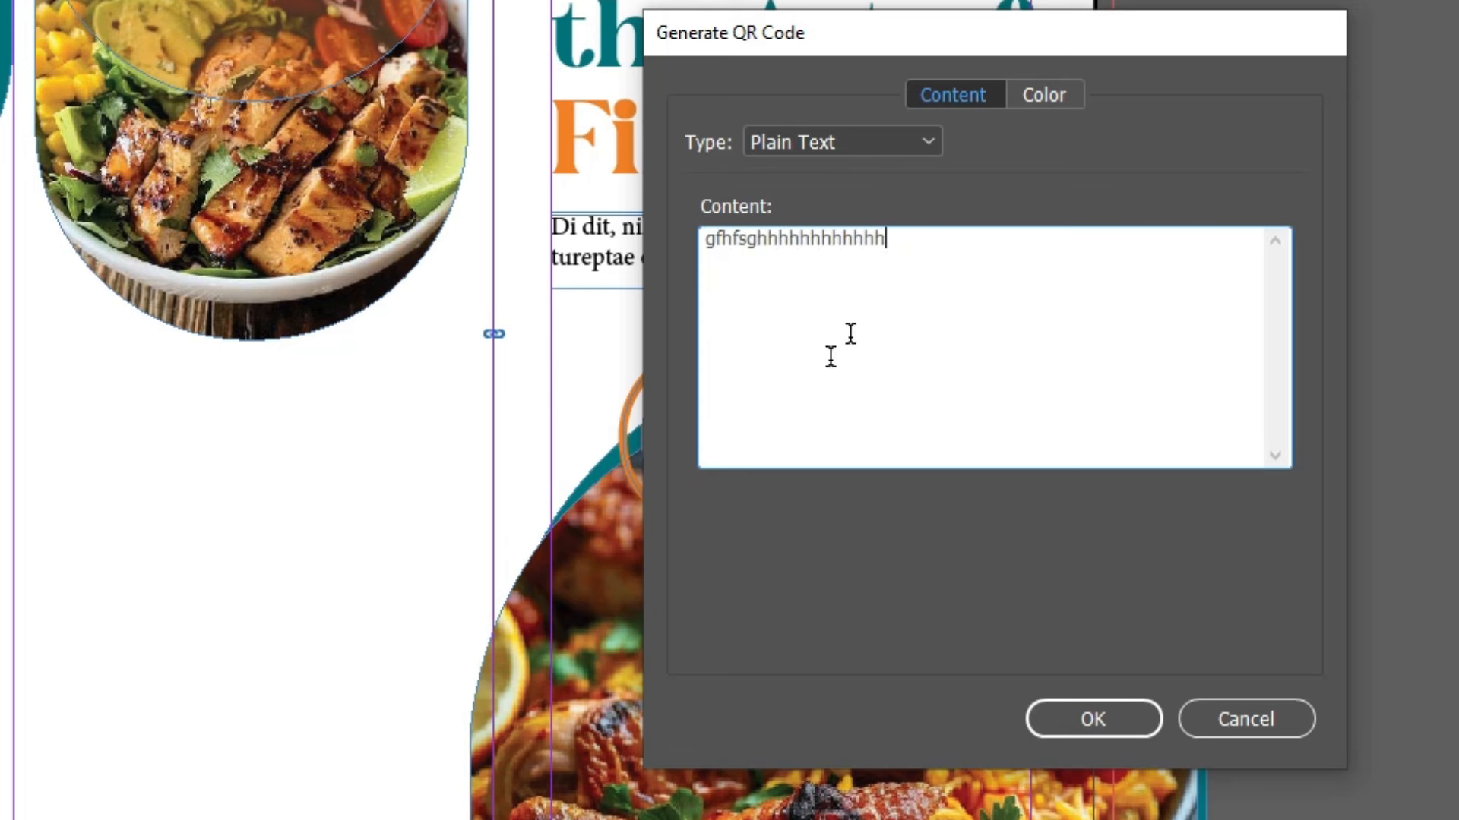
pyautogui.doubleClick(930, 247)
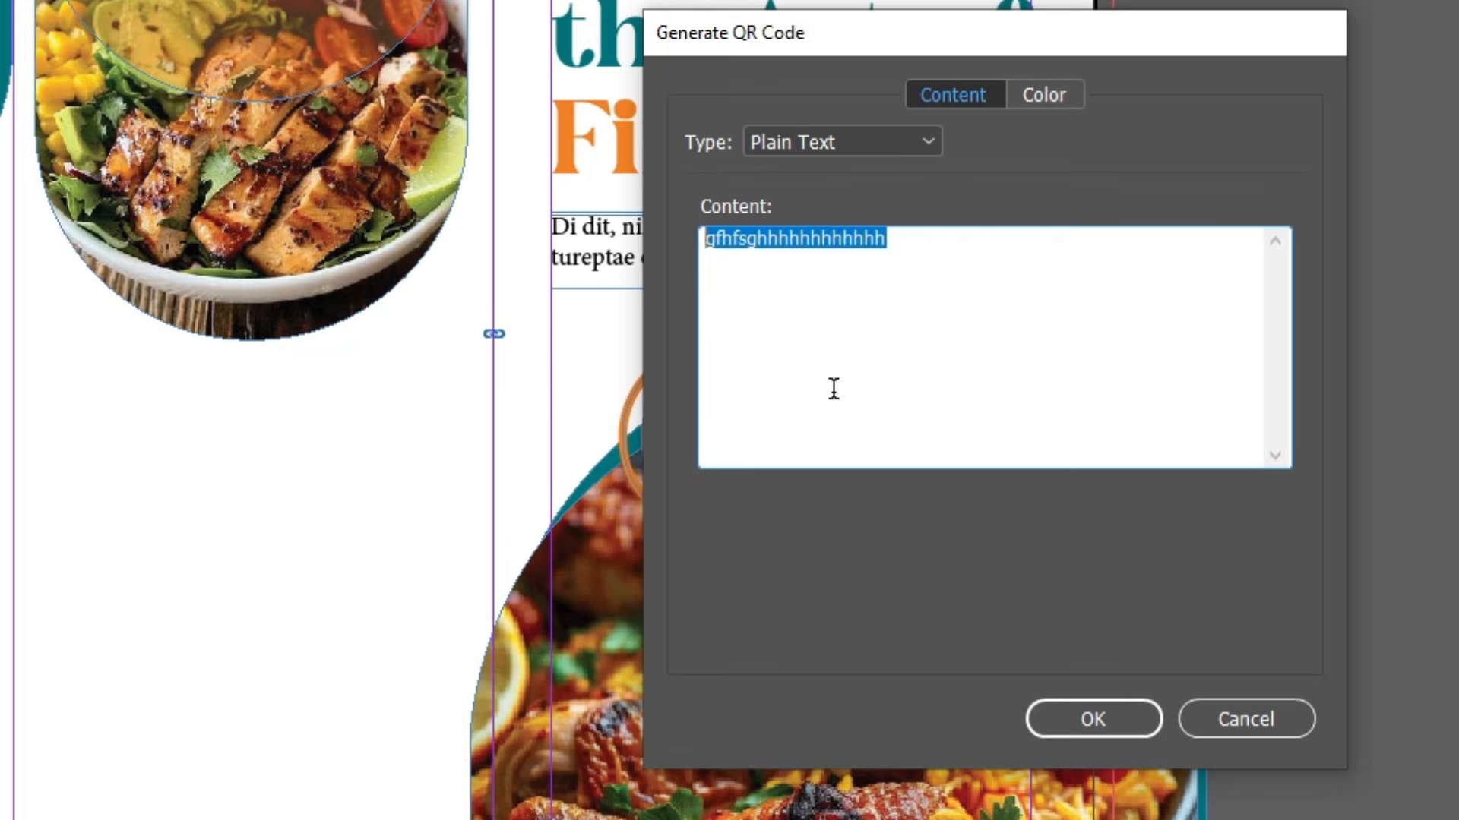
pyautogui.click(1044, 102)
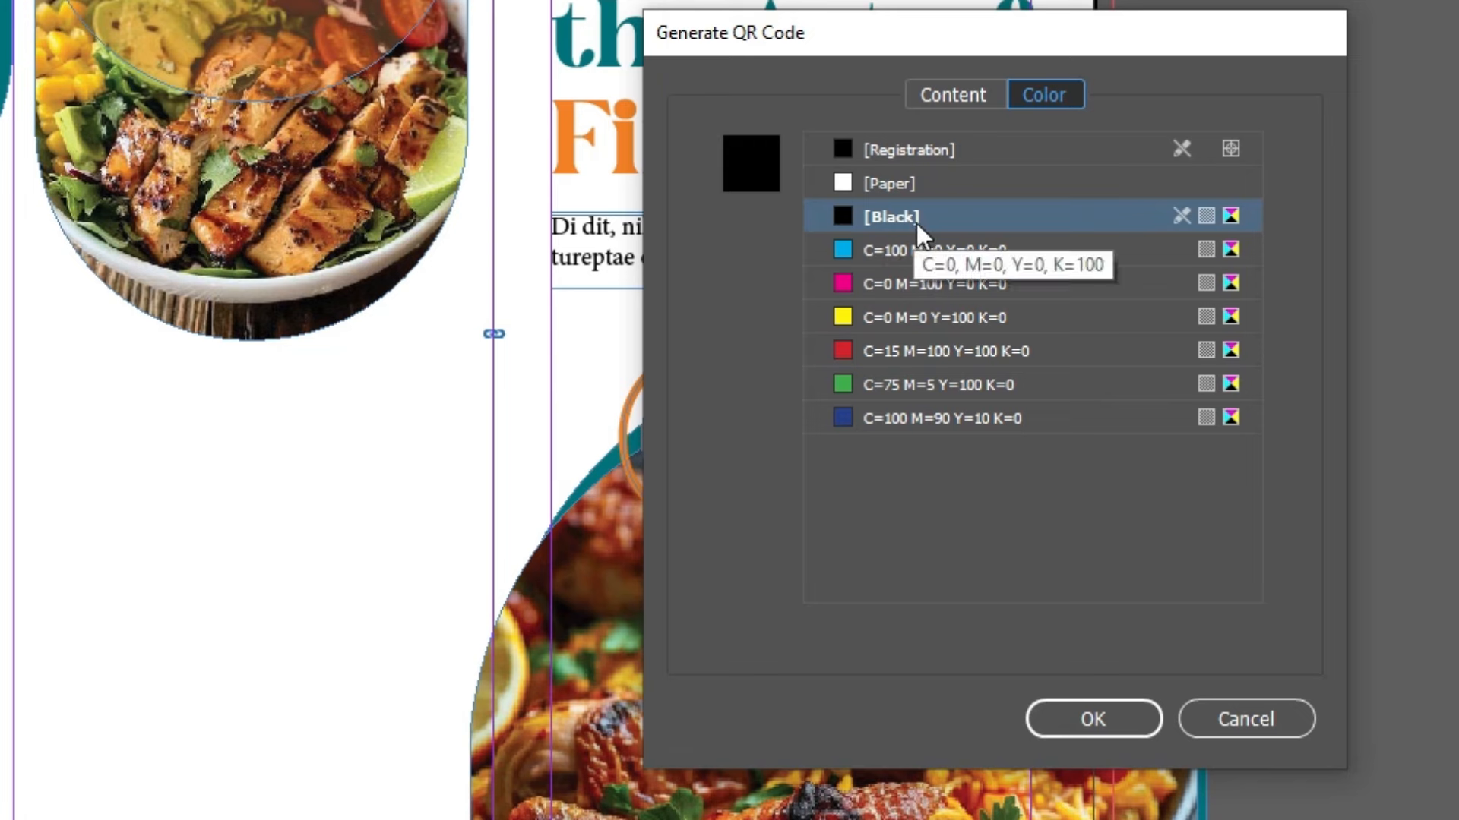
pyautogui.click(933, 184)
pyautogui.click(957, 216)
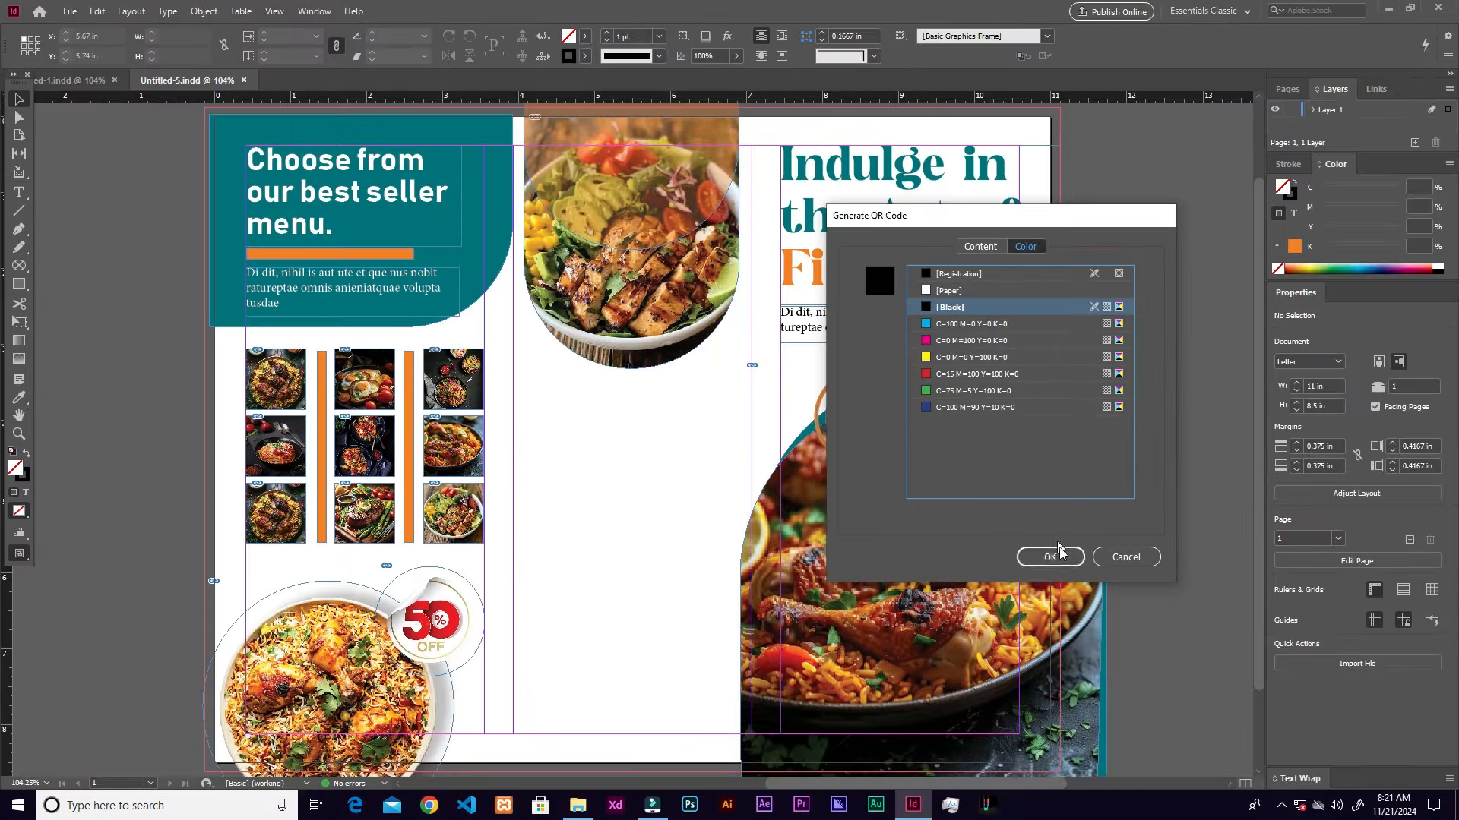
# Step: Place the generated QR code below the salad photo and paste the 'Scan here' caption snugly beside it
pyautogui.click(1112, 721)
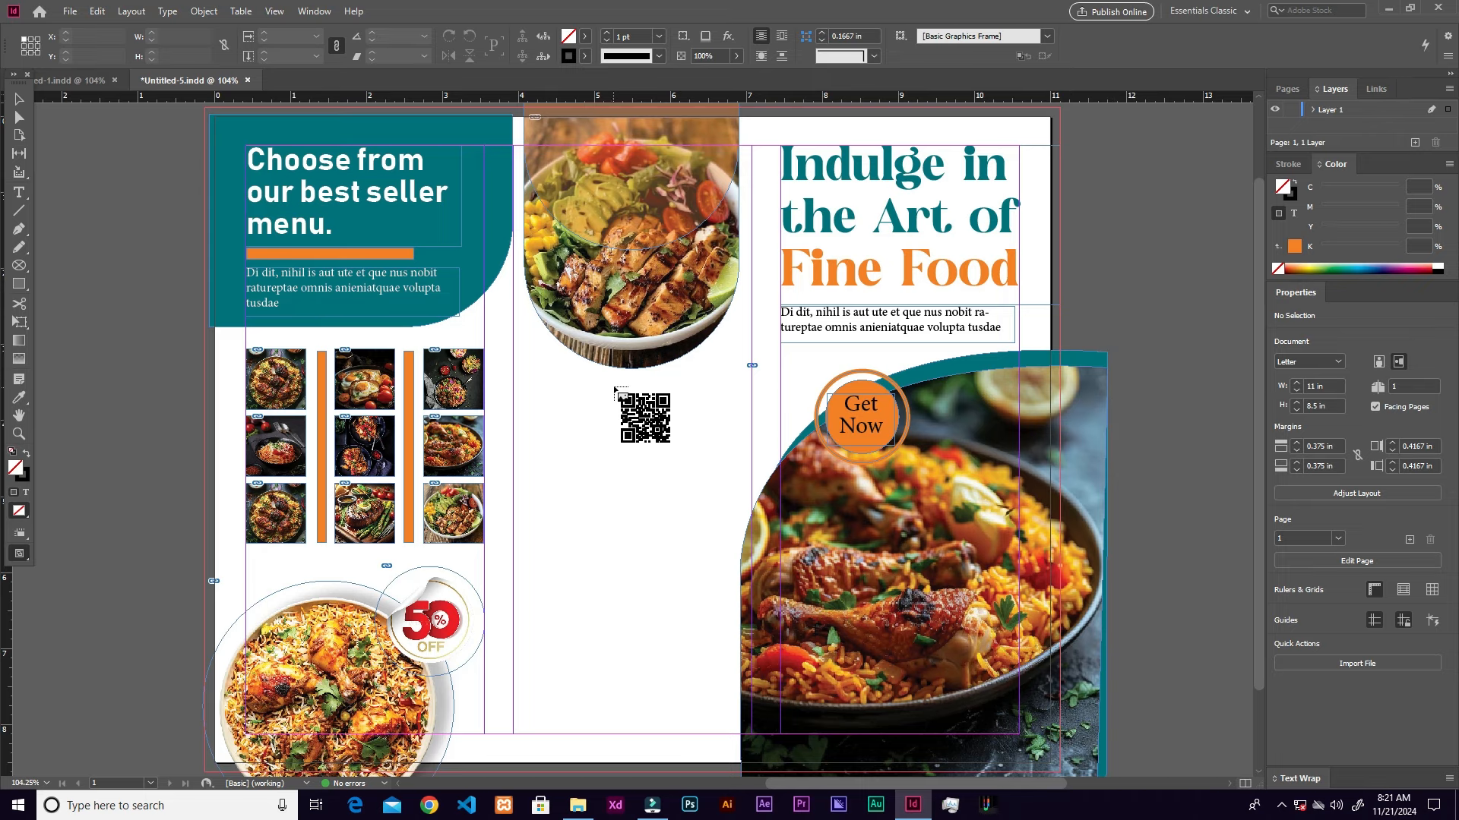
pyautogui.moveTo(605, 385); pyautogui.dragTo(676, 438)
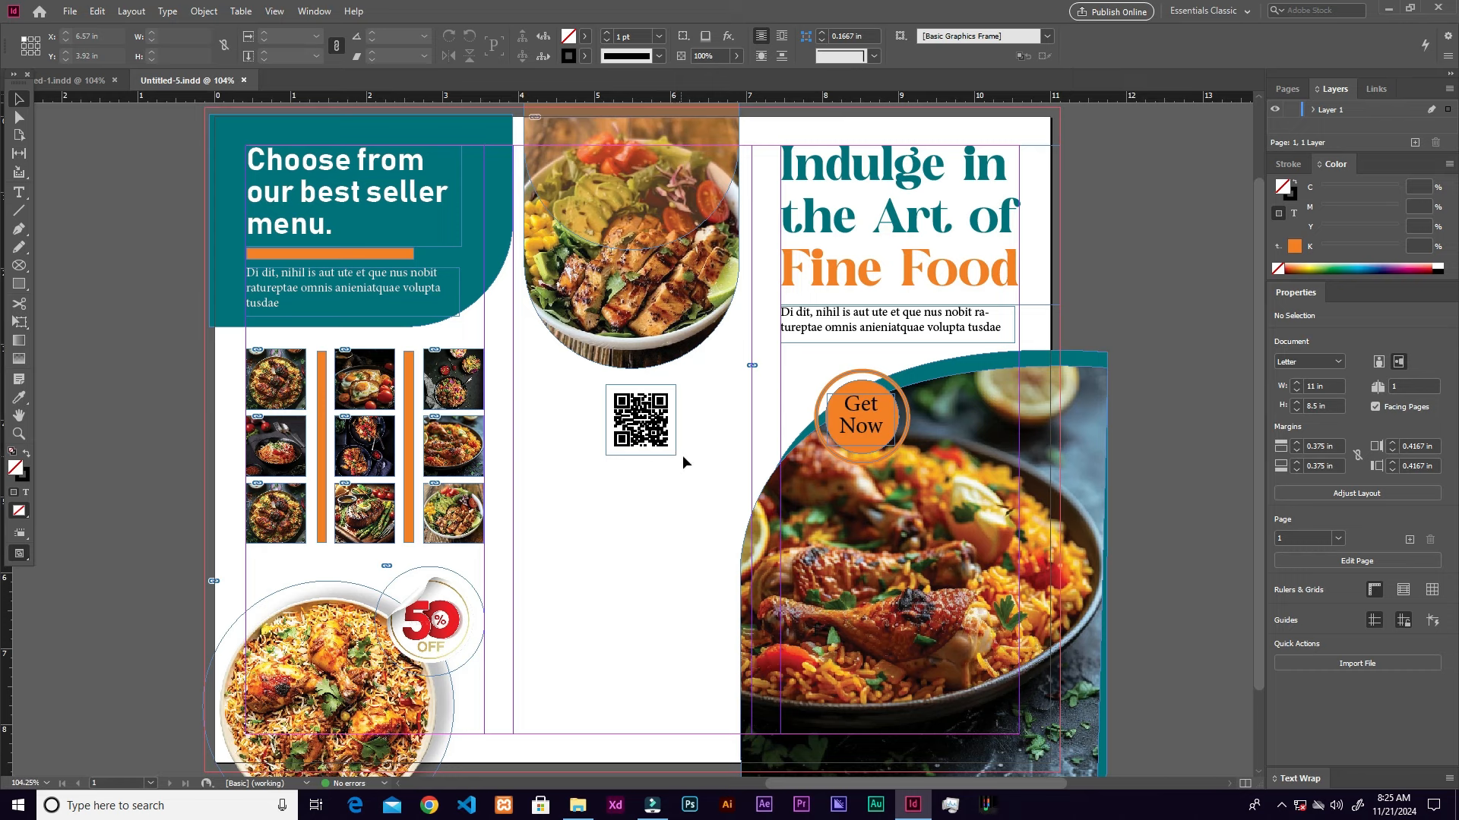
pyautogui.hotkey('ctrl', 'v')
pyautogui.moveTo(598, 404); pyautogui.dragTo(692, 406)
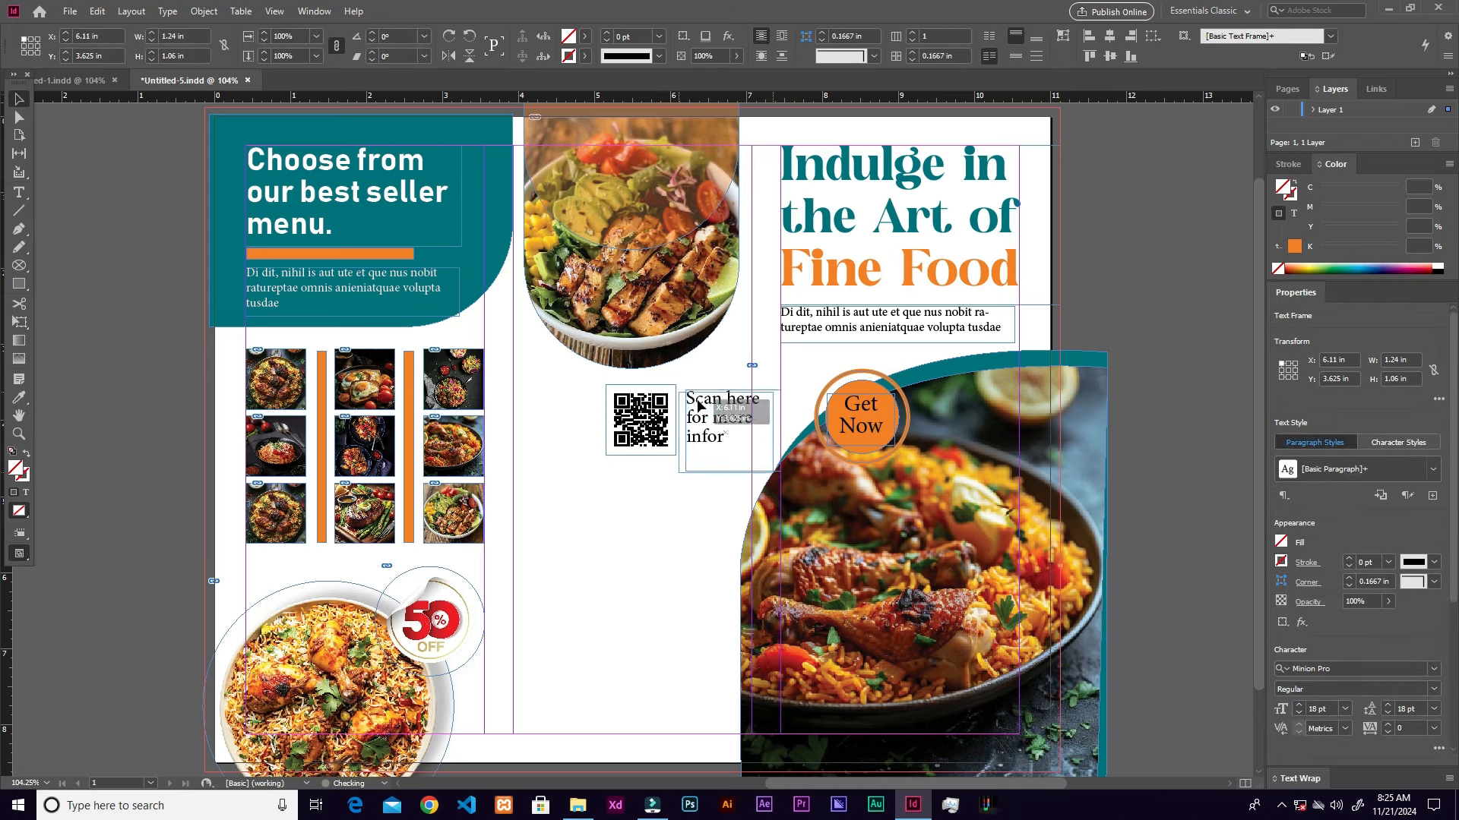
pyautogui.moveTo(700, 411); pyautogui.dragTo(697, 410)
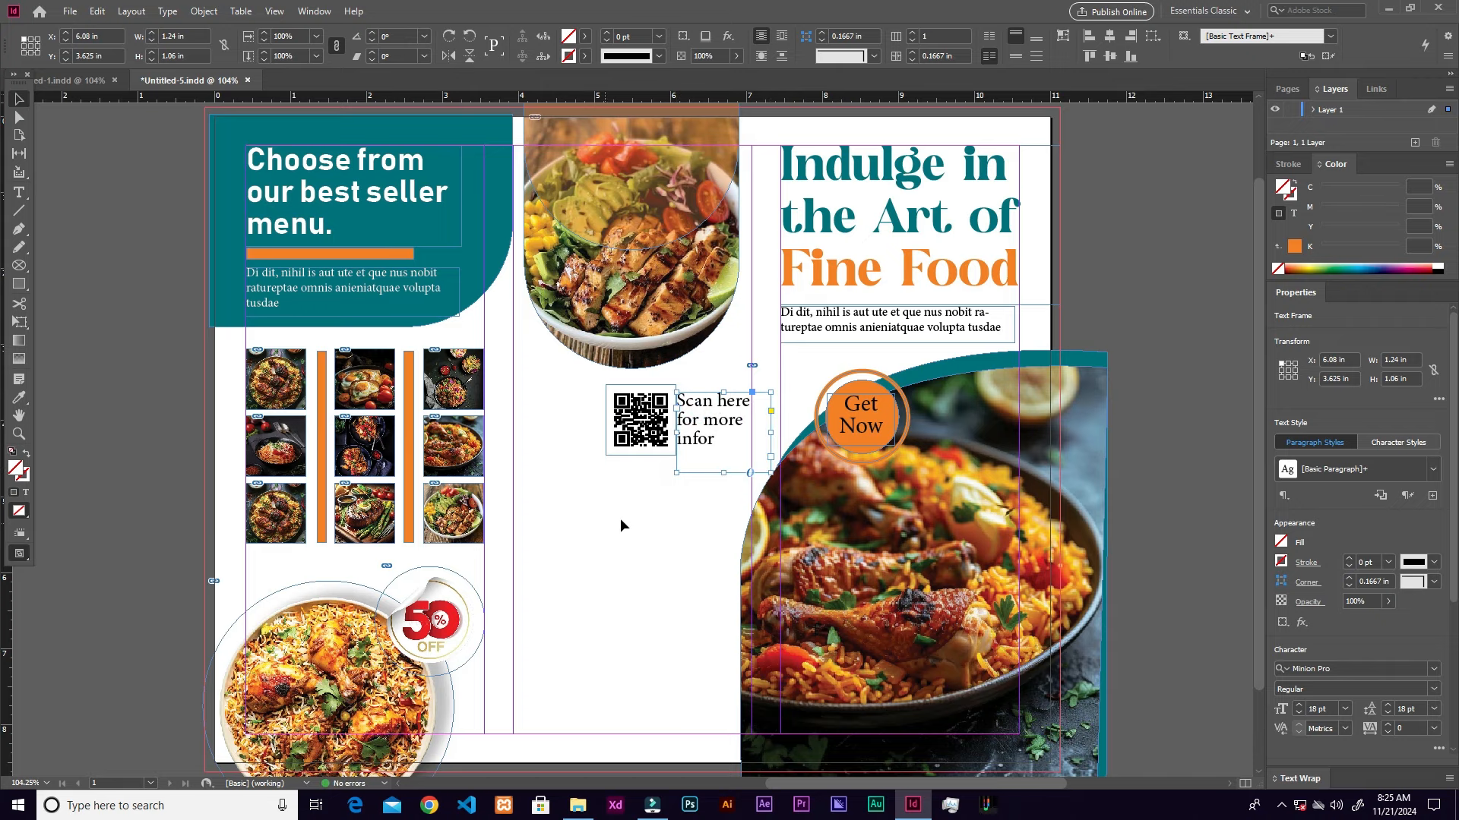
pyautogui.scroll(-1, 688, 505)
pyautogui.hscroll(-1, 688, 505)
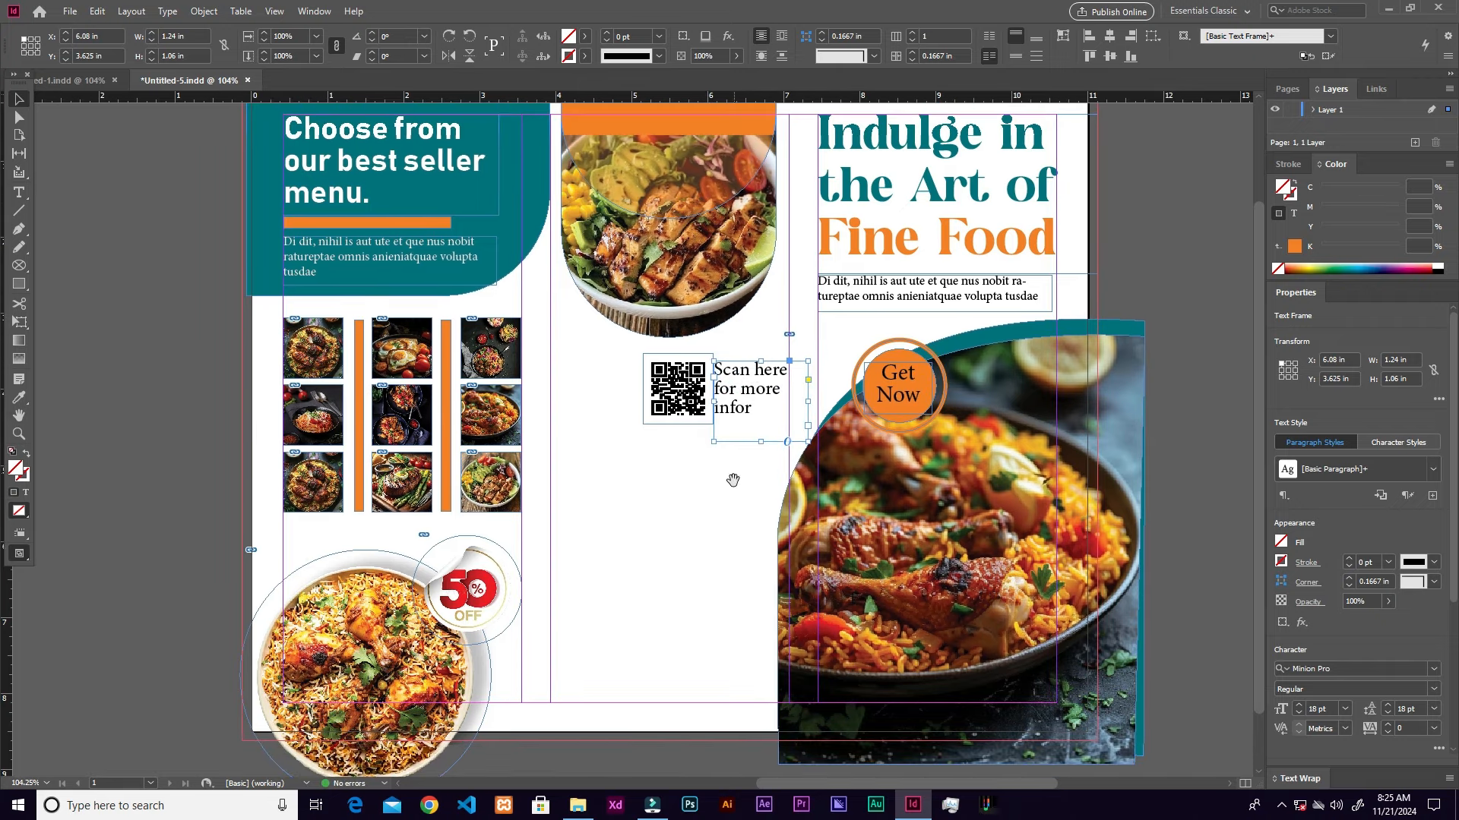
pyautogui.click(695, 523)
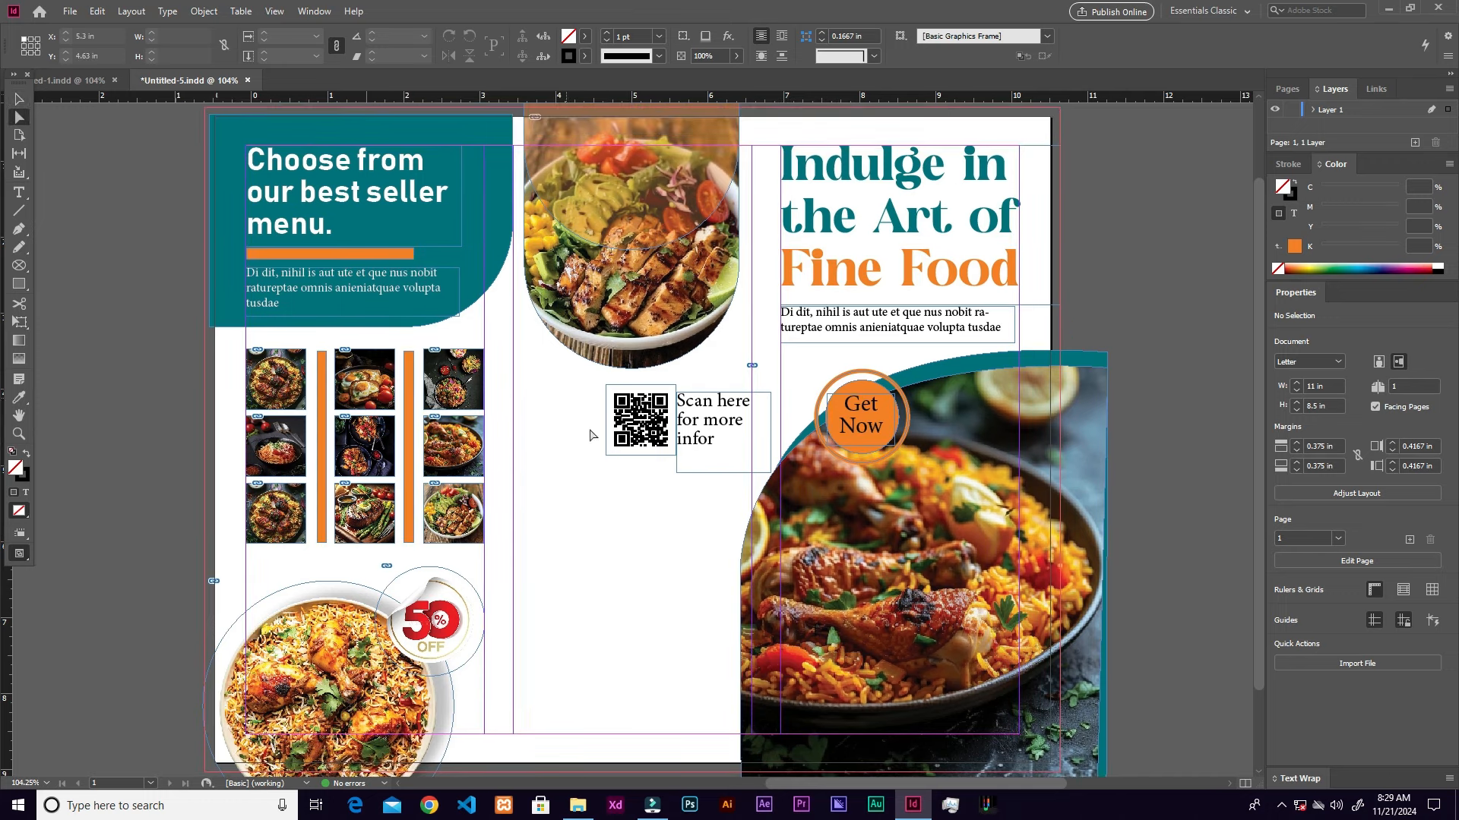
# Step: Pen-draw a closed shape from the middle panel's top-left, curving down past the food photo to the page bottom
pyautogui.press('p')
pyautogui.click(515, 364)
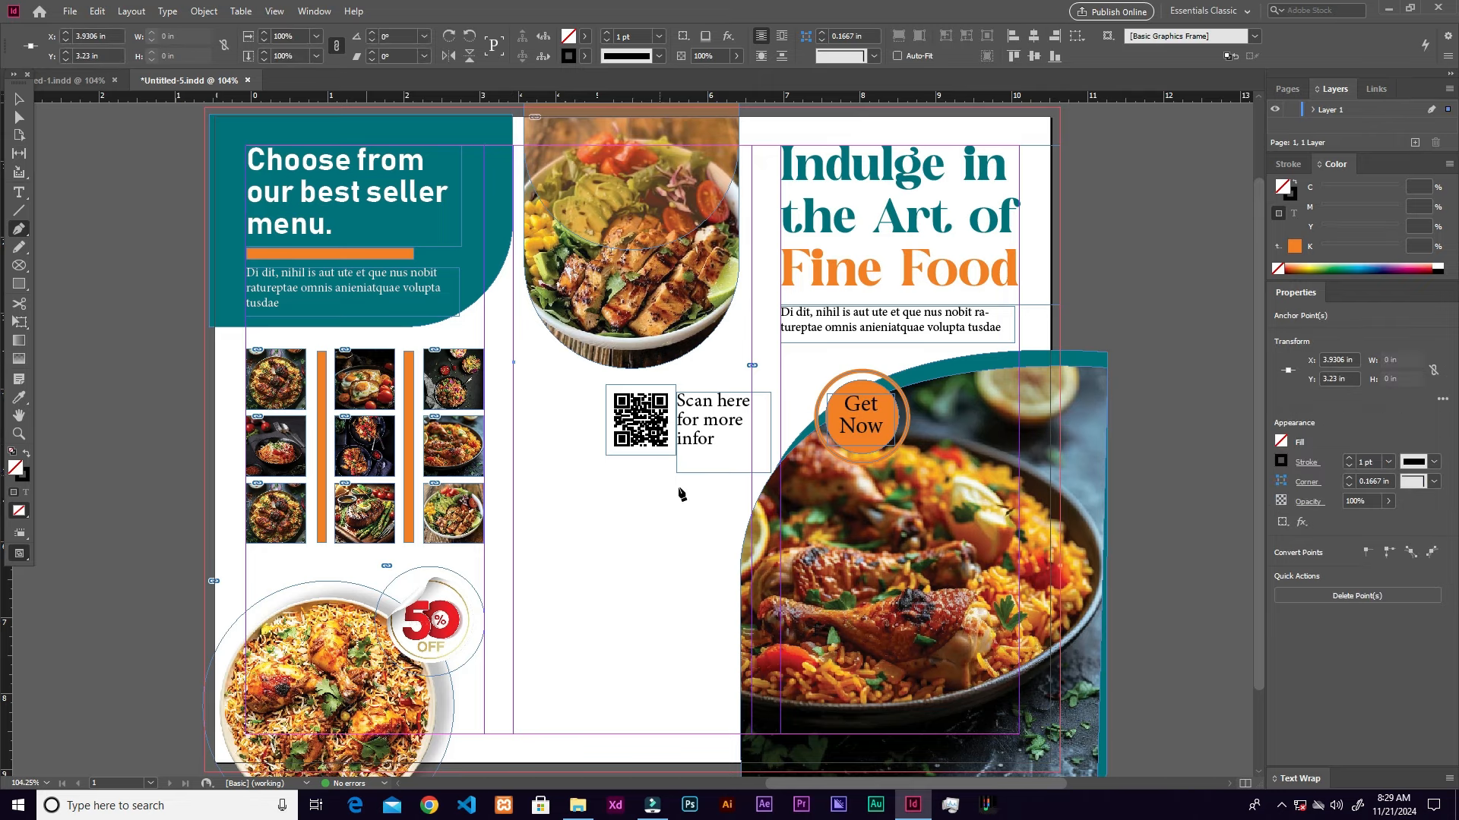
pyautogui.moveTo(646, 473); pyautogui.dragTo(775, 483)
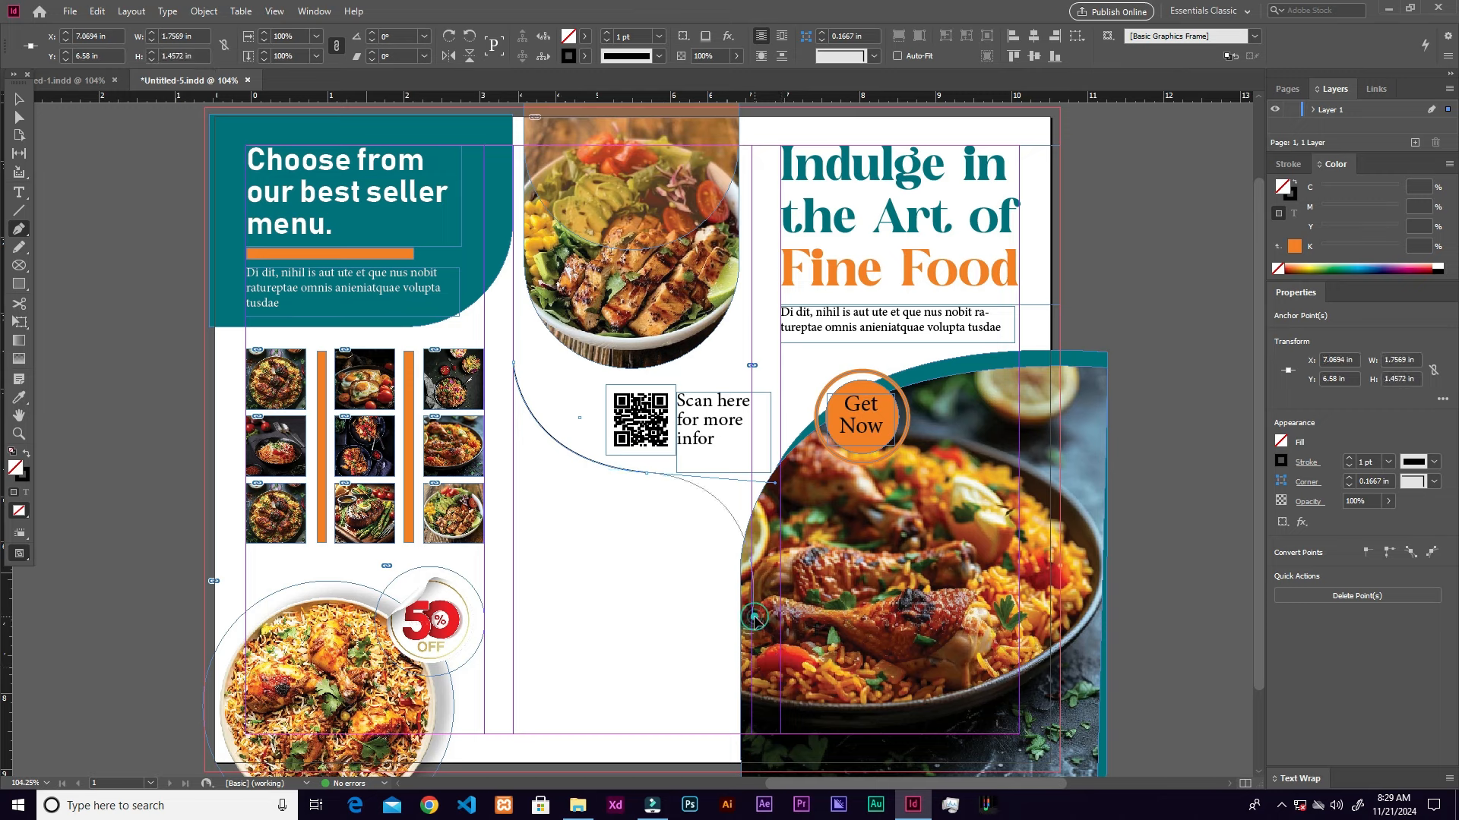
pyautogui.moveTo(757, 624); pyautogui.dragTo(758, 731)
pyautogui.click(752, 743)
pyautogui.click(515, 743)
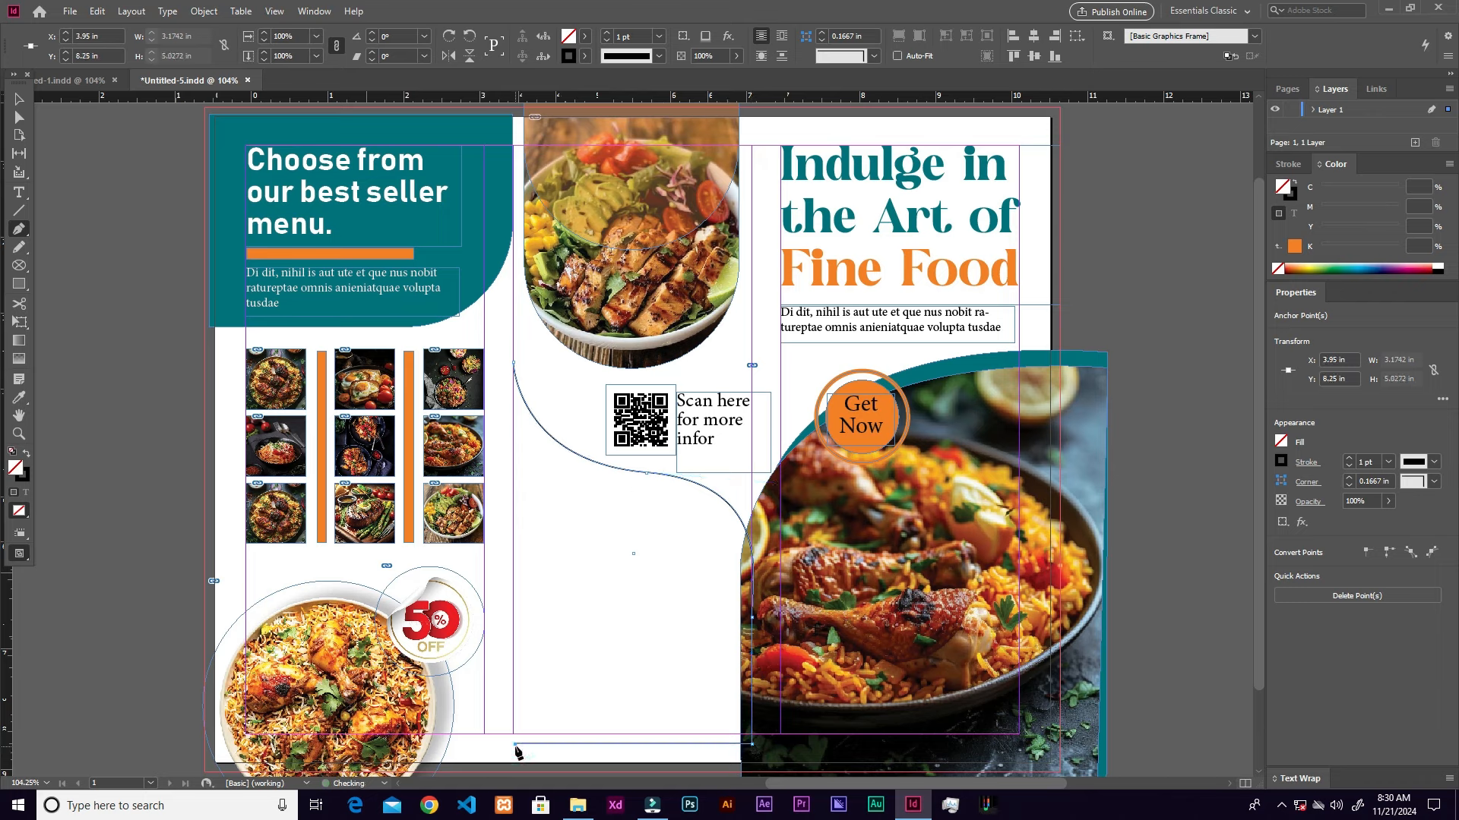
pyautogui.click(514, 365)
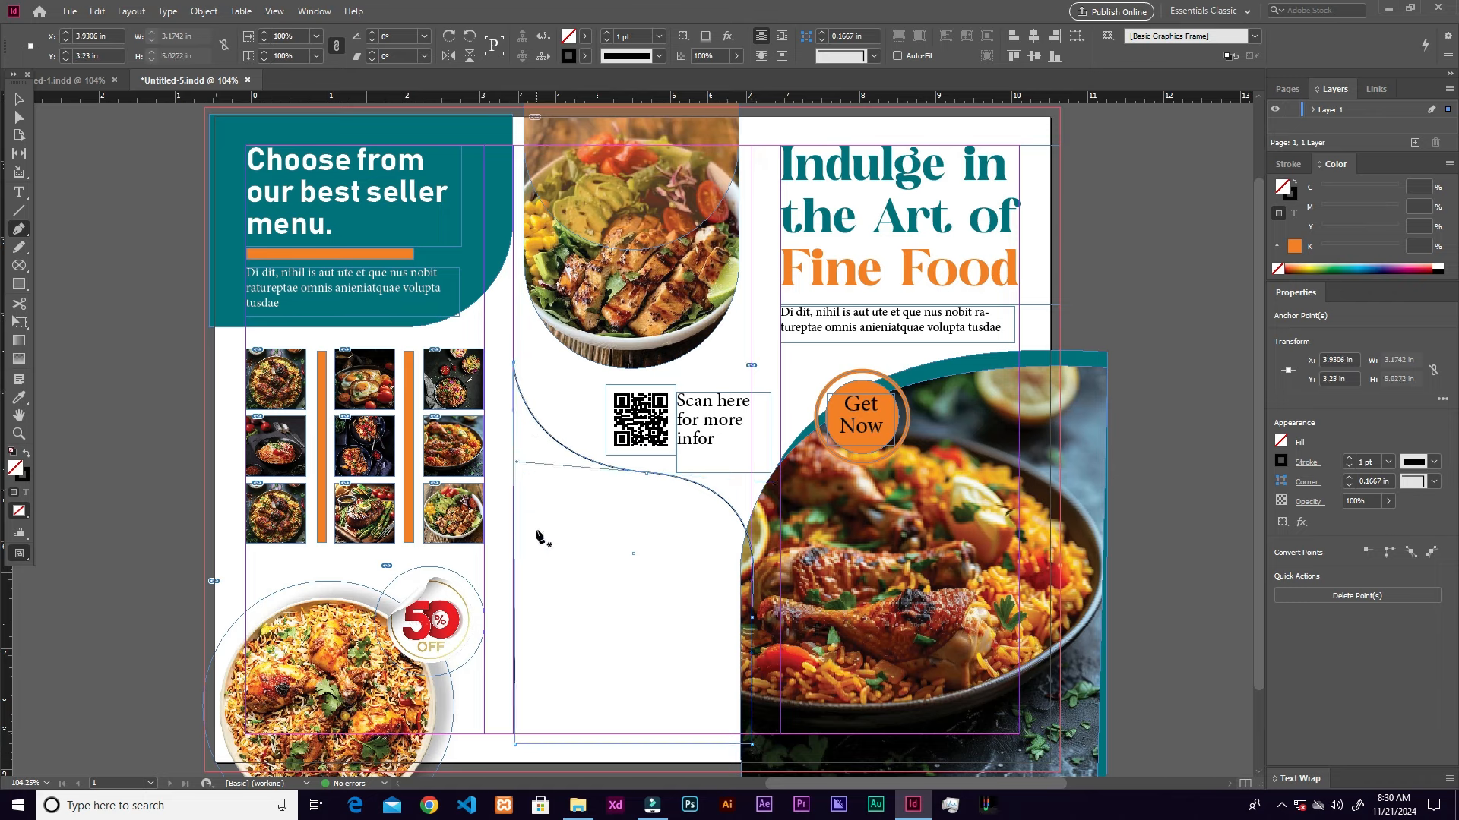
pyautogui.press('v')
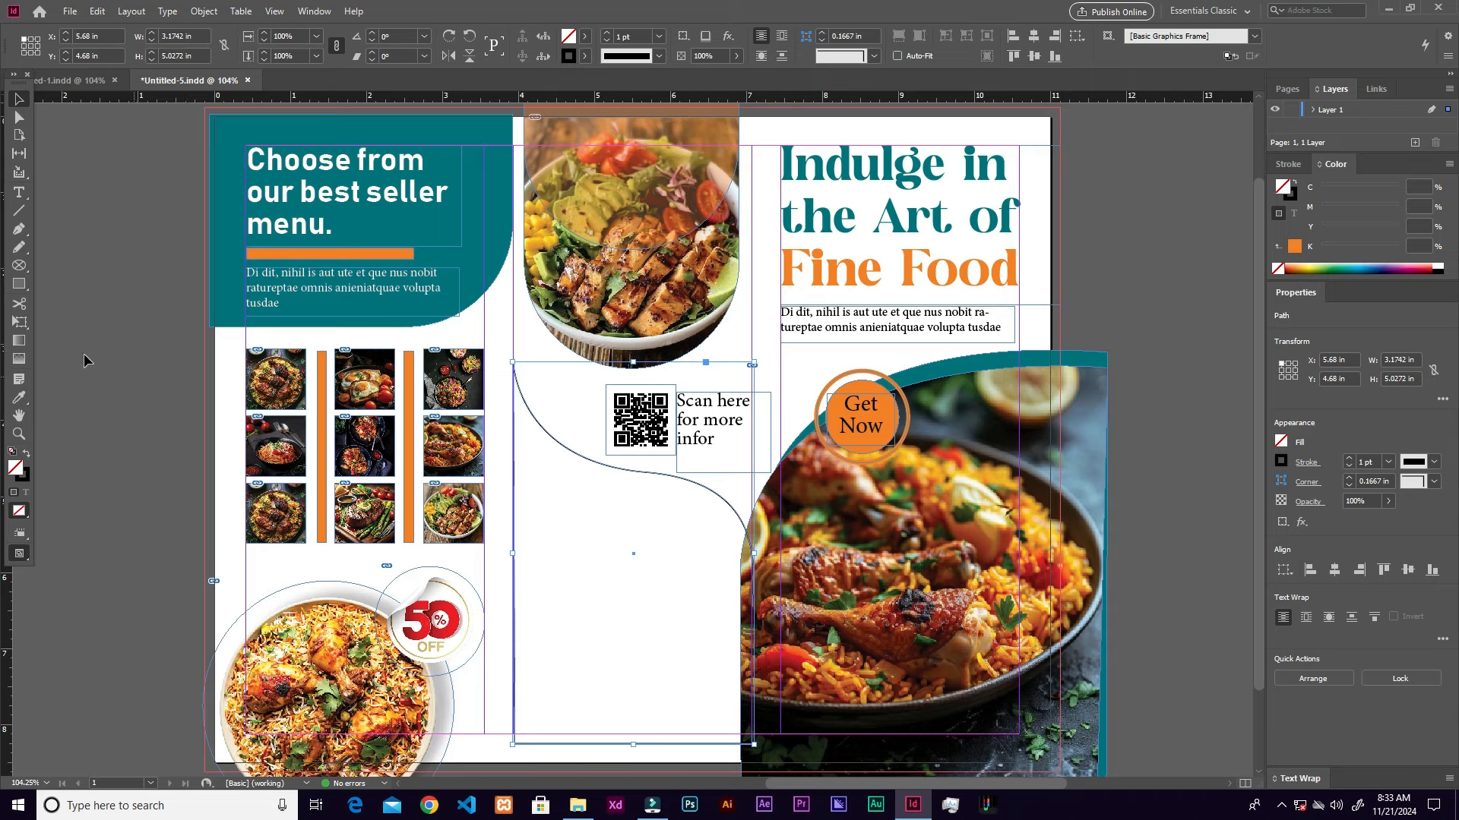
# Step: Fill the shape with the layout's teal and place a Paper-white copy slightly below it
pyautogui.click(19, 397)
pyautogui.click(498, 240)
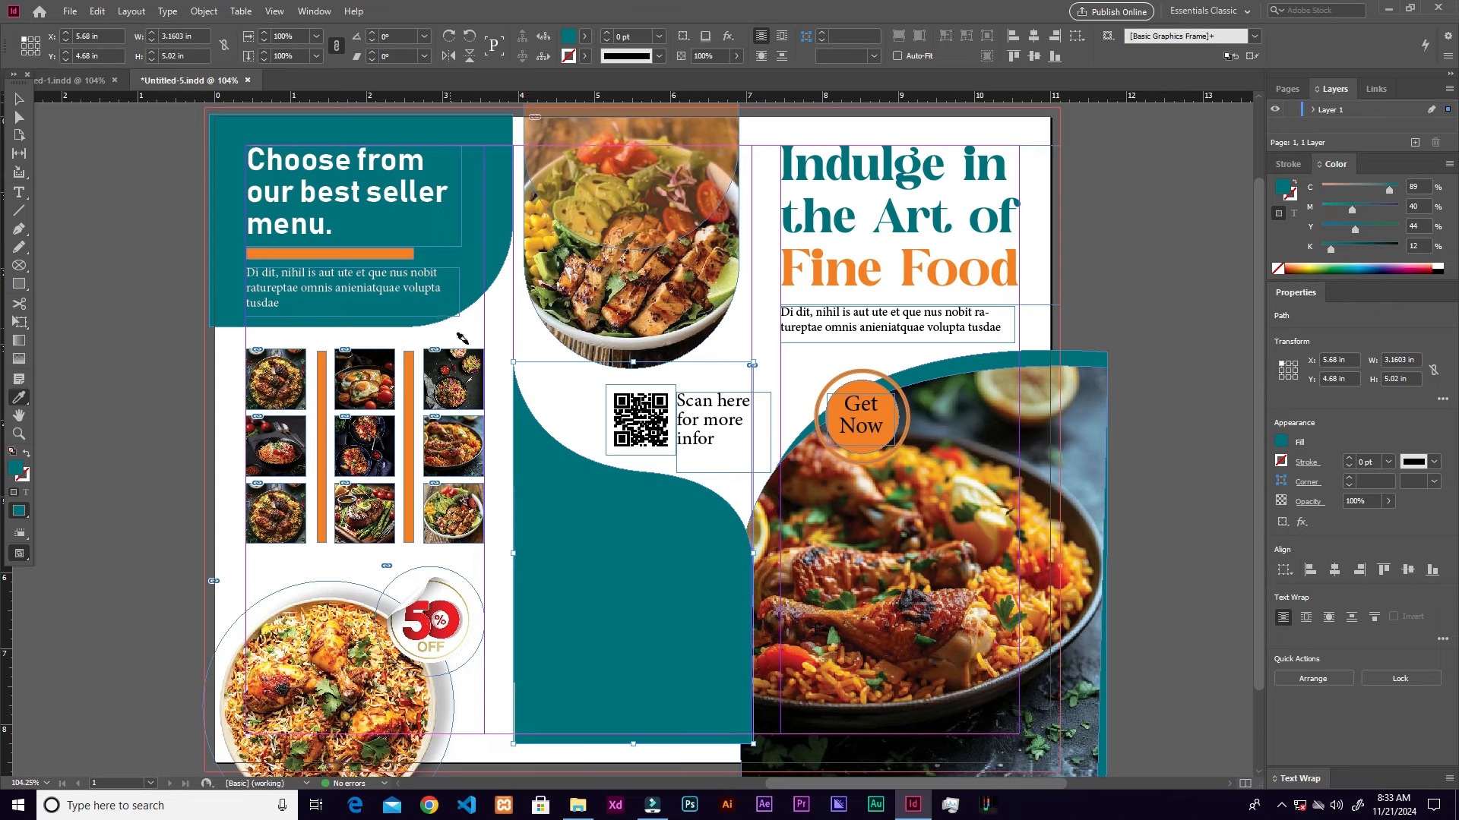
pyautogui.press('v')
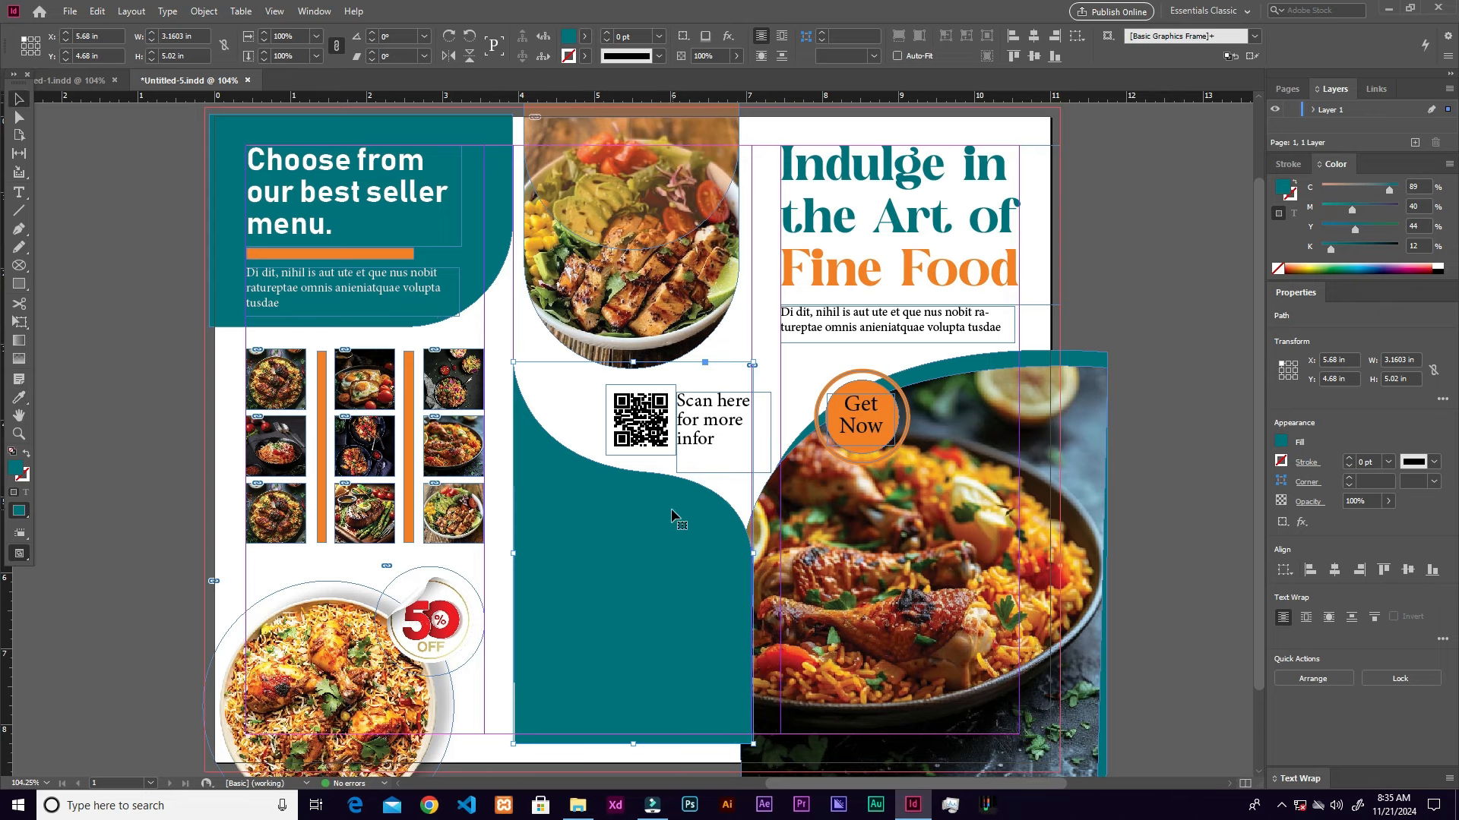
pyautogui.moveTo(672, 502); pyautogui.dragTo(681, 555)
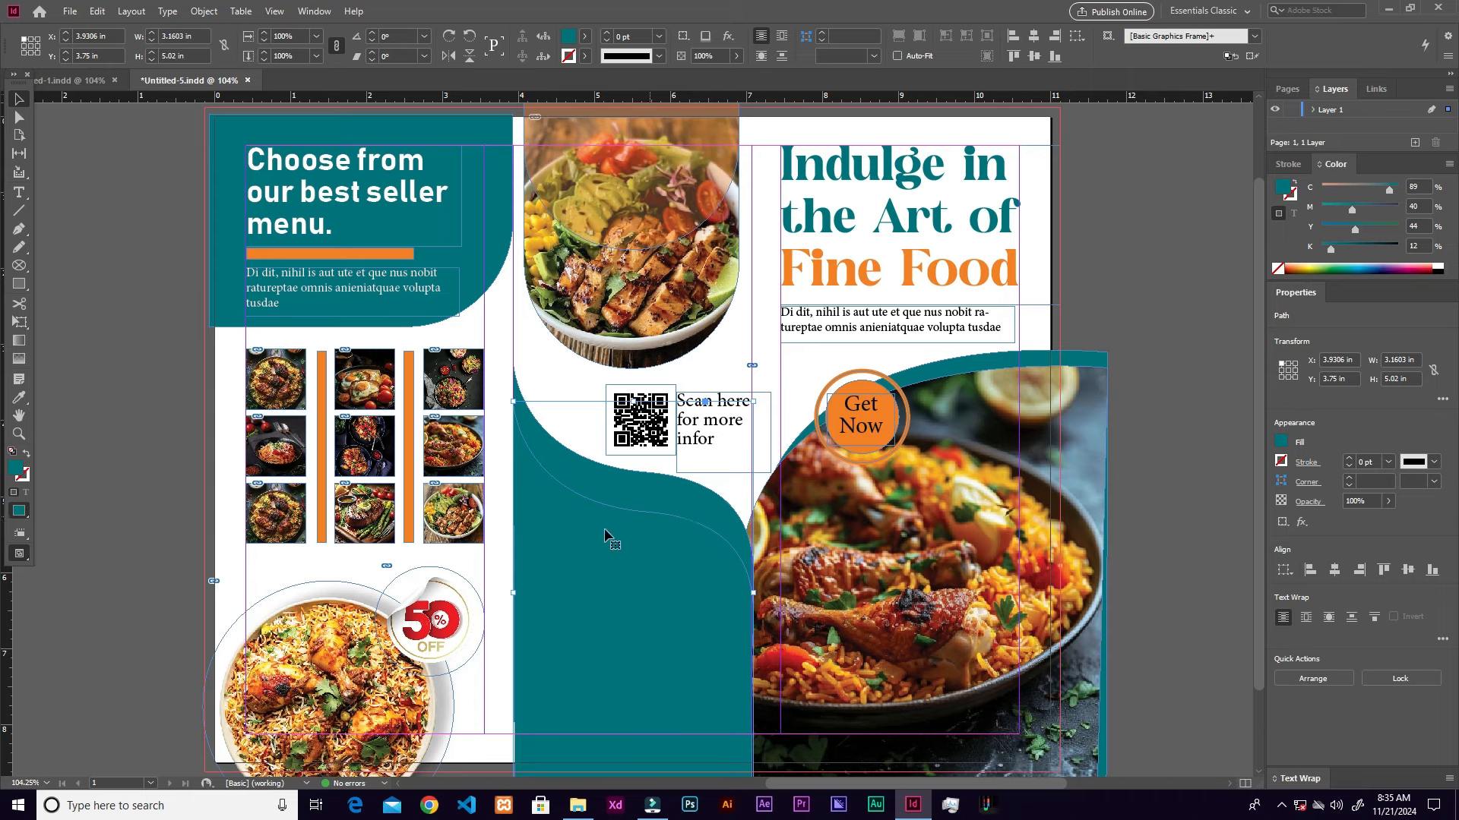
pyautogui.click(584, 36)
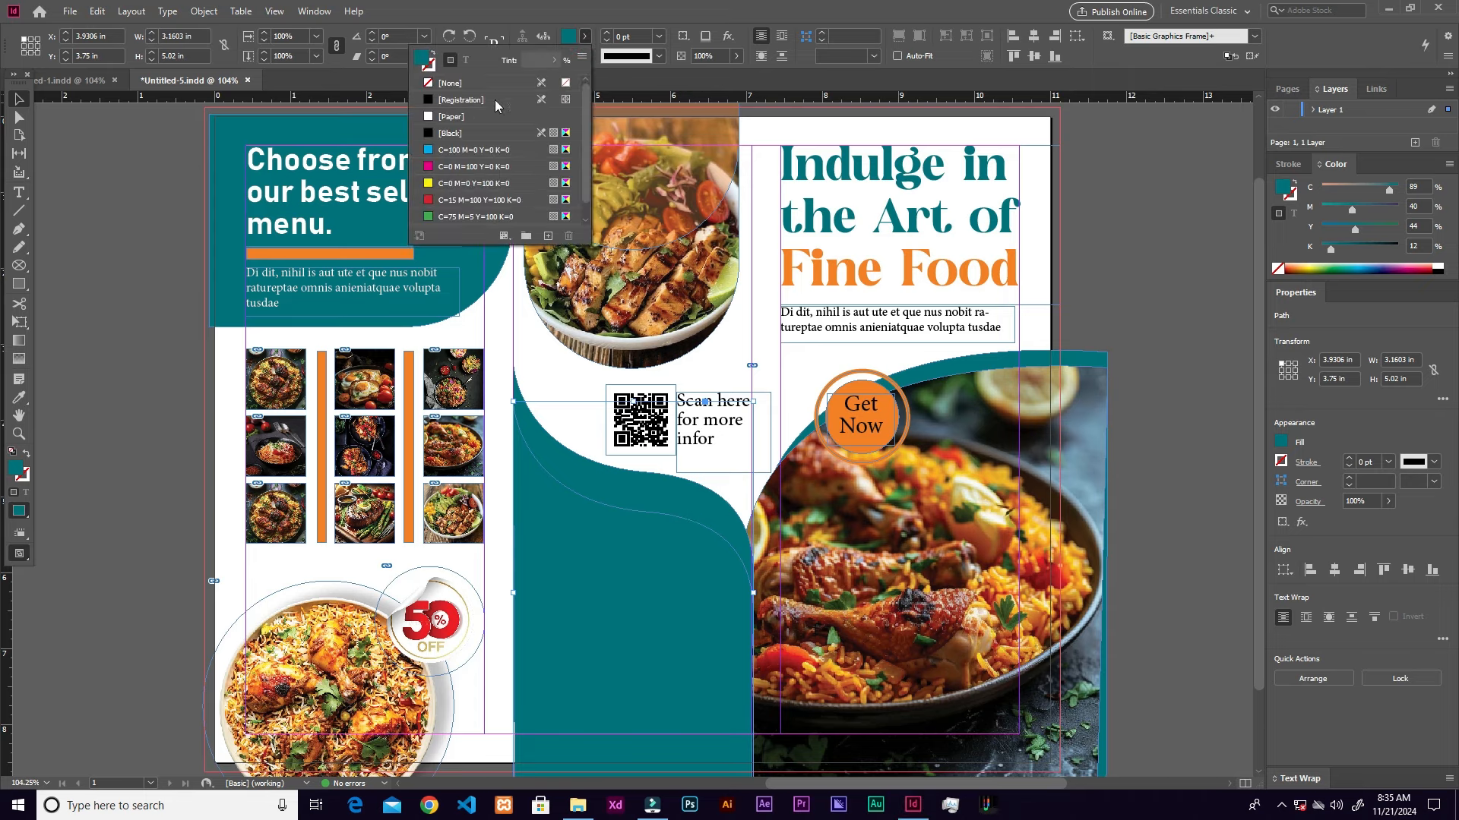
pyautogui.click(455, 118)
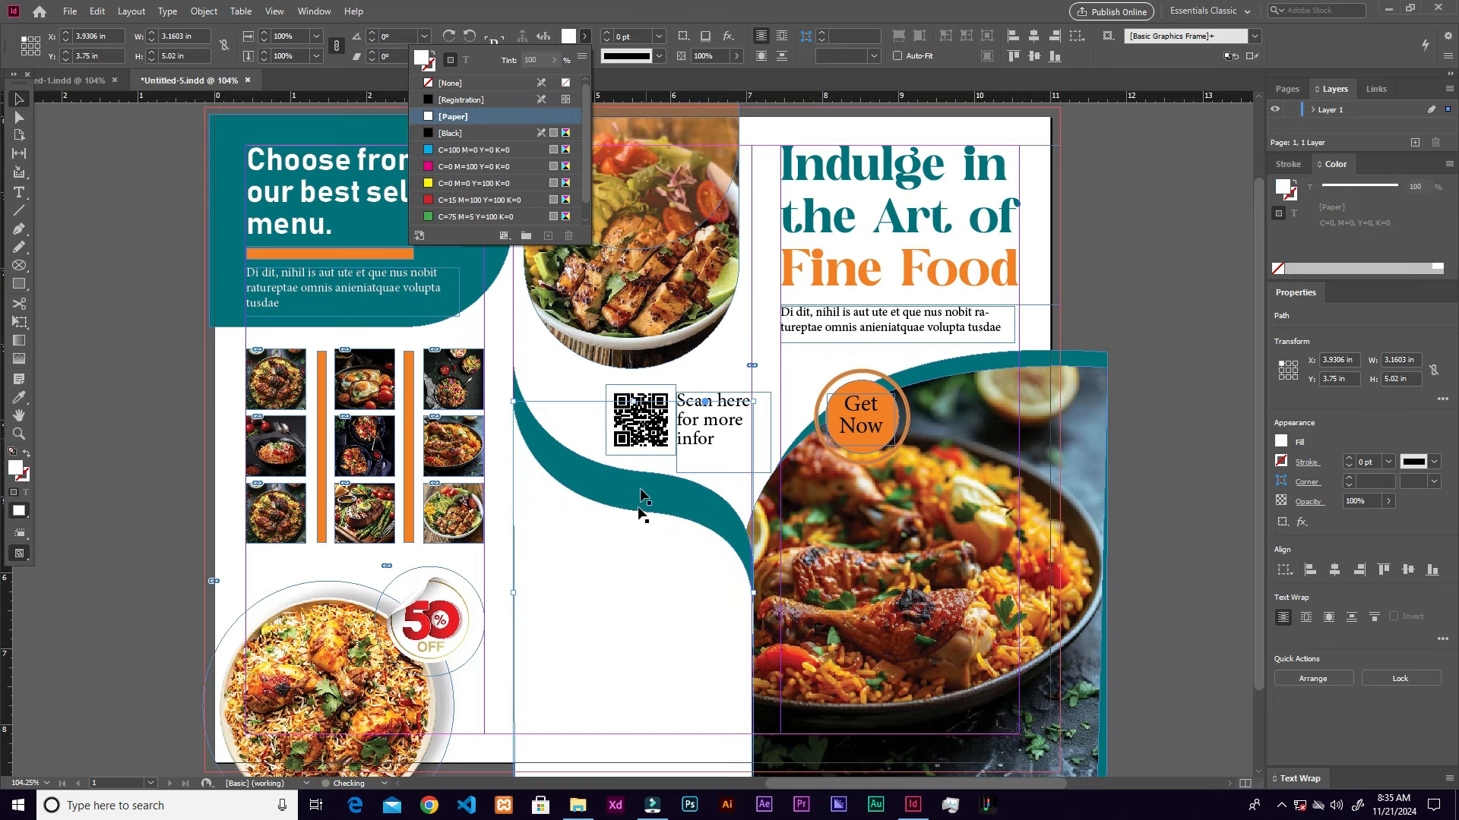
pyautogui.click(639, 554)
pyautogui.moveTo(634, 594); pyautogui.dragTo(632, 580)
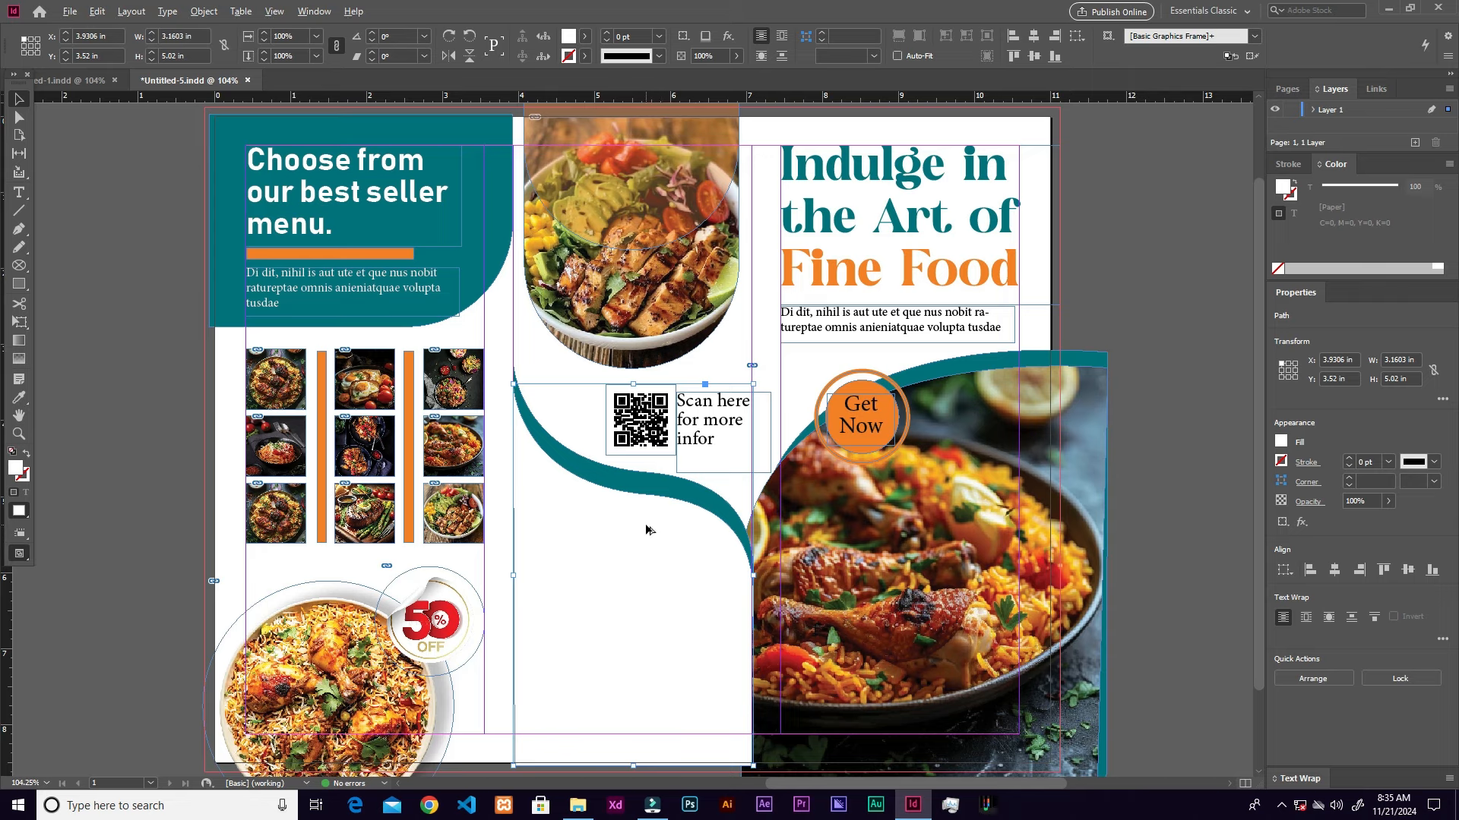
# Step: Add a lower teal copy nudged up to form the swoosh, and shift the QR code slightly left
pyautogui.moveTo(647, 531); pyautogui.dragTo(658, 545)
pyautogui.press('i')
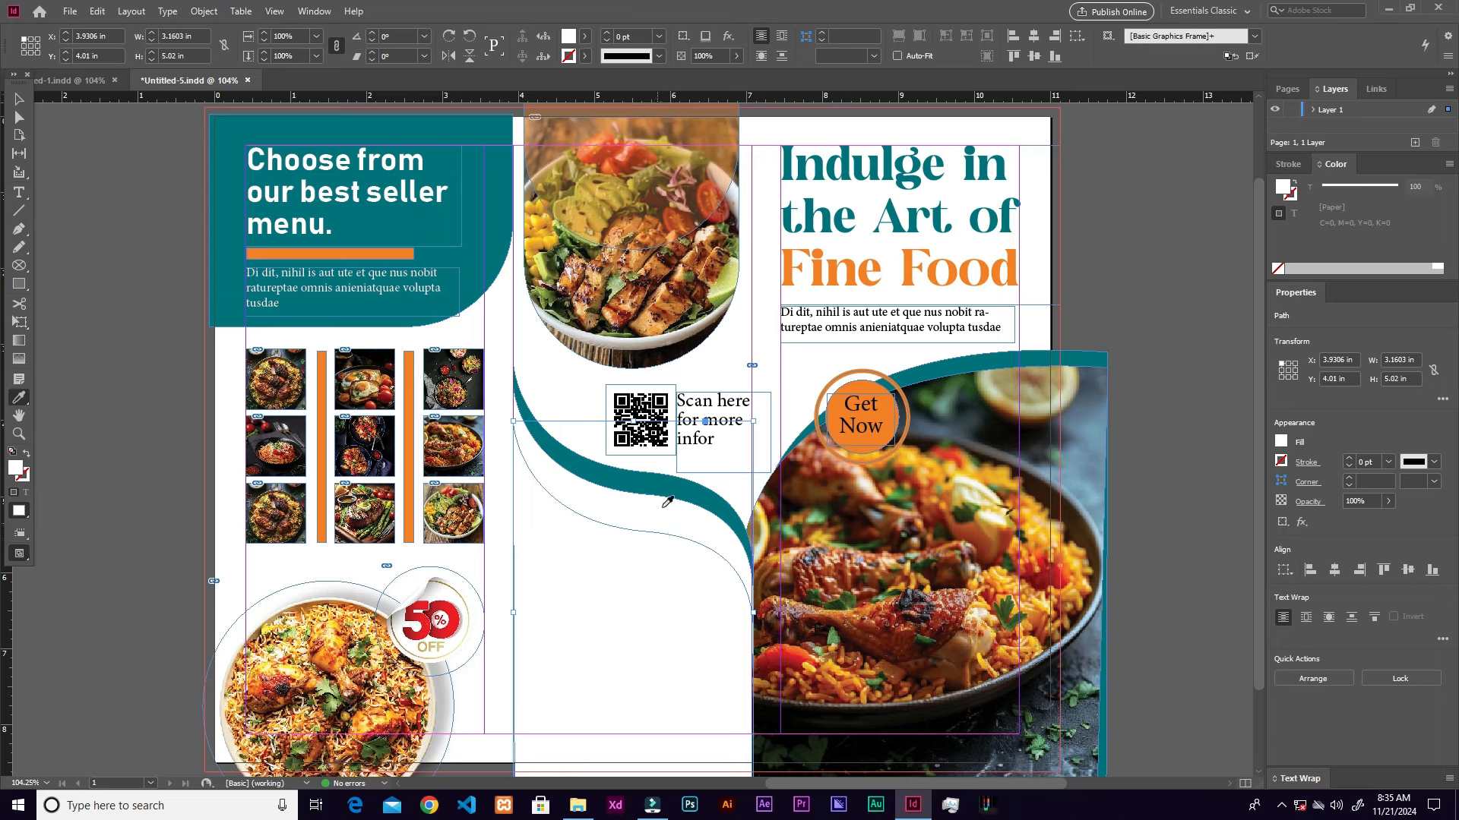
pyautogui.click(659, 480)
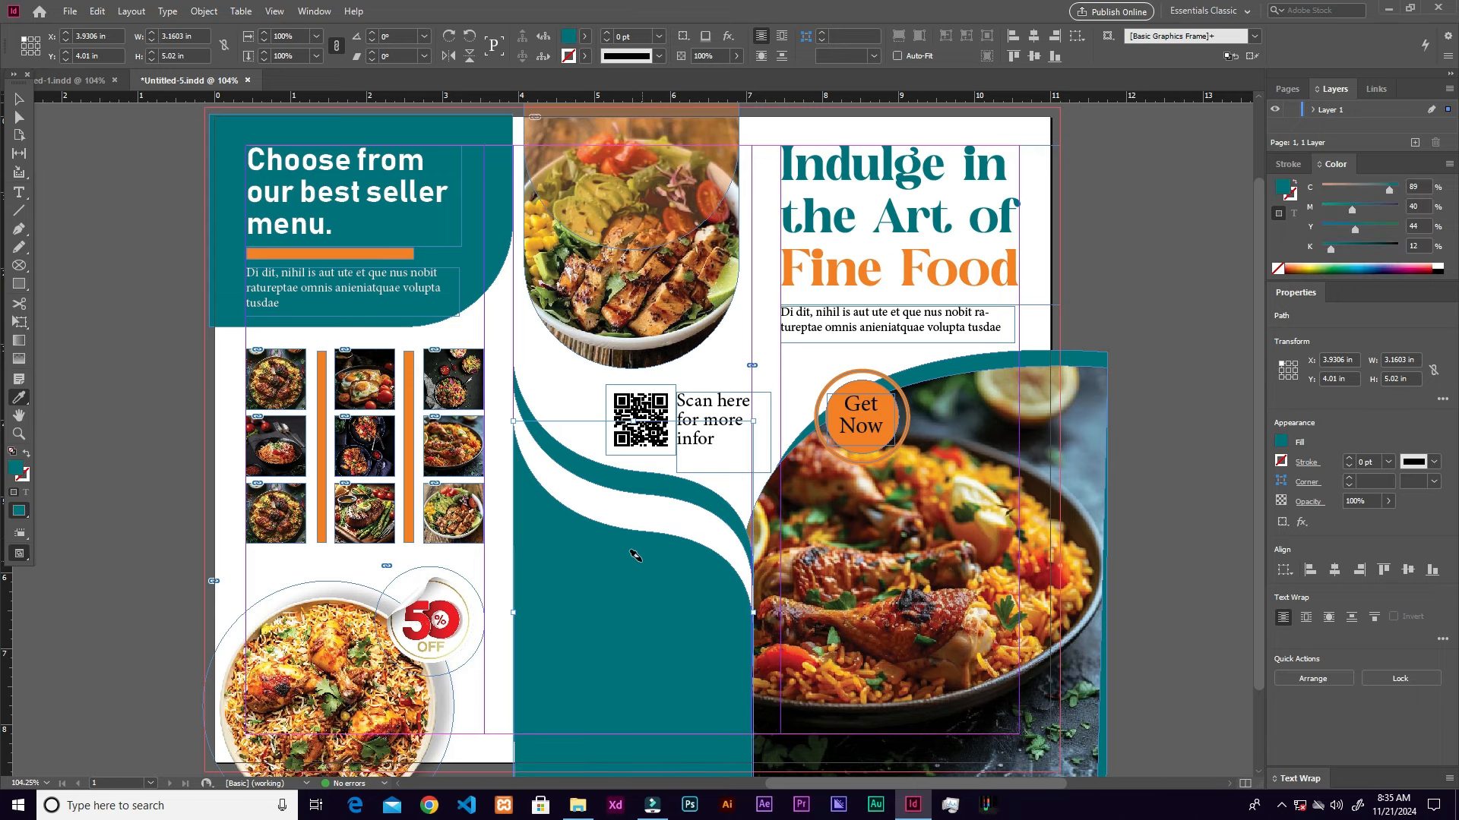
pyautogui.press('v')
pyautogui.press('Up')
pyautogui.press('Up')
pyautogui.press('Up')
pyautogui.press('Up')
pyautogui.press('Up')
pyautogui.press('Up')
pyautogui.press('Up')
pyautogui.press('Up')
pyautogui.press('Up')
pyautogui.press('Up')
pyautogui.press('Up')
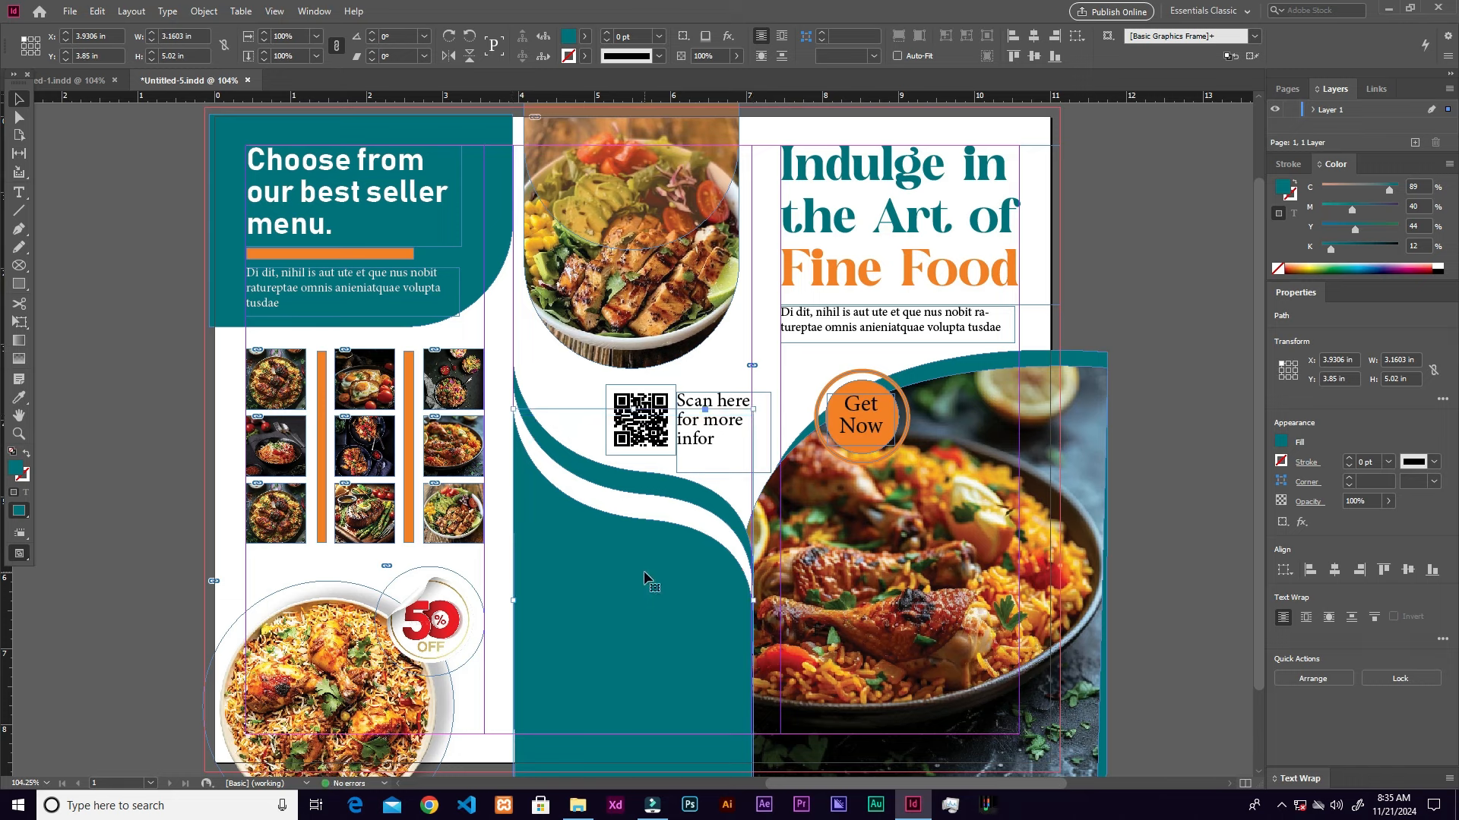
pyautogui.press('Up')
pyautogui.press('Up')
pyautogui.press('Up')
pyautogui.press('Up')
pyautogui.press('Up')
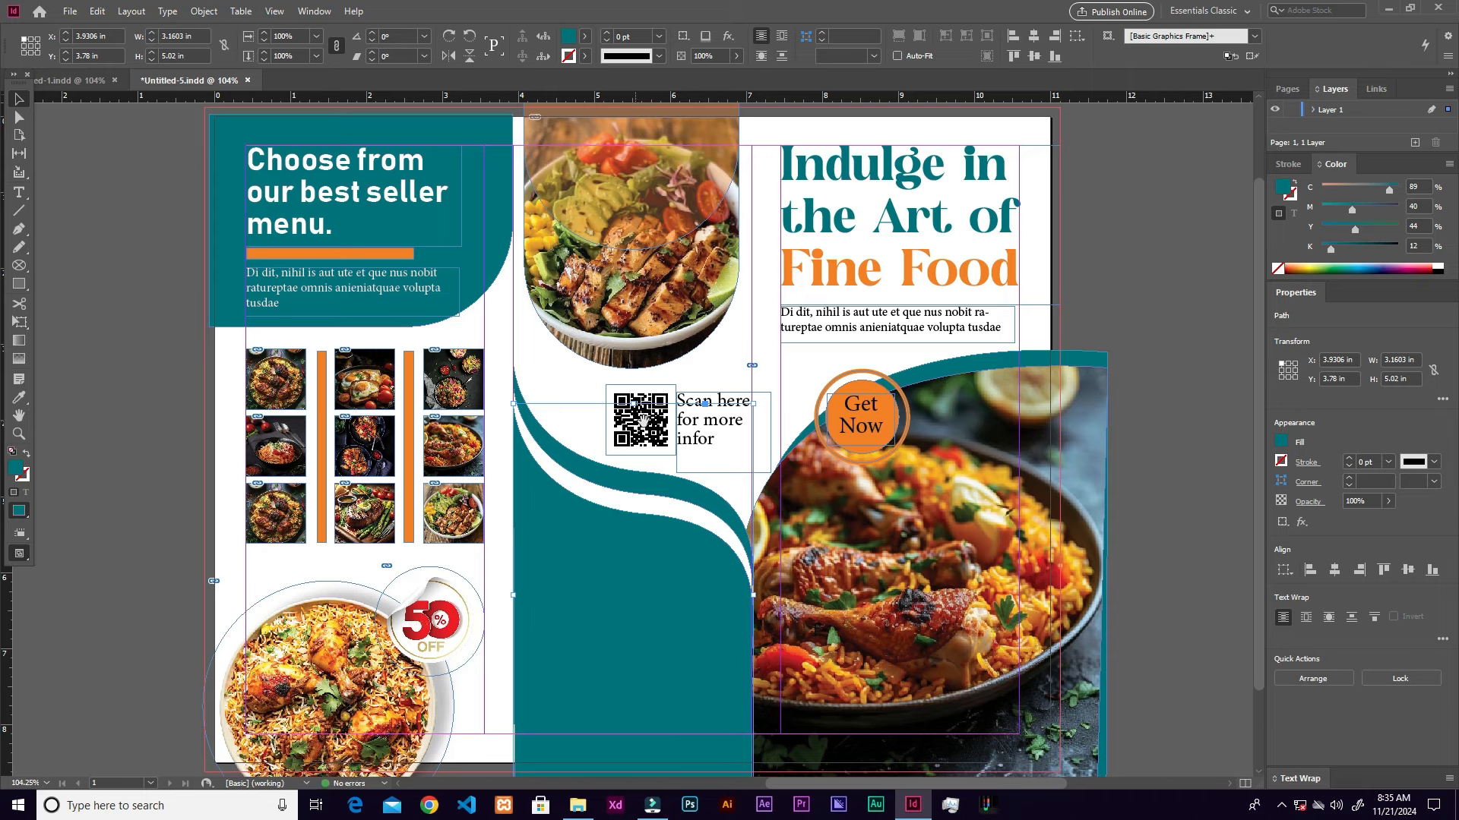
pyautogui.click(657, 444)
pyautogui.moveTo(658, 444); pyautogui.dragTo(686, 430)
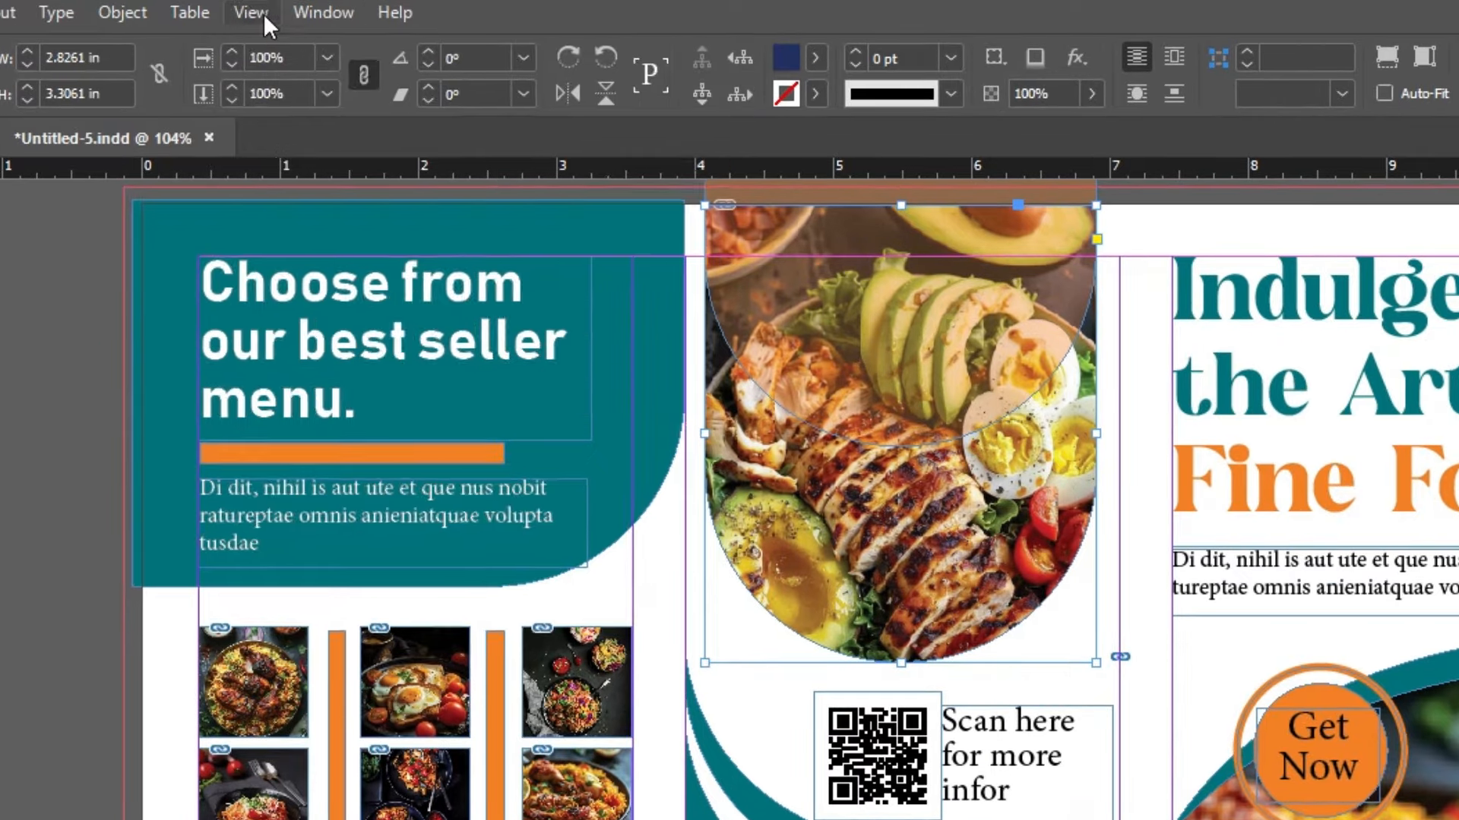
# Step: Open the View menu
pyautogui.click(275, 12)
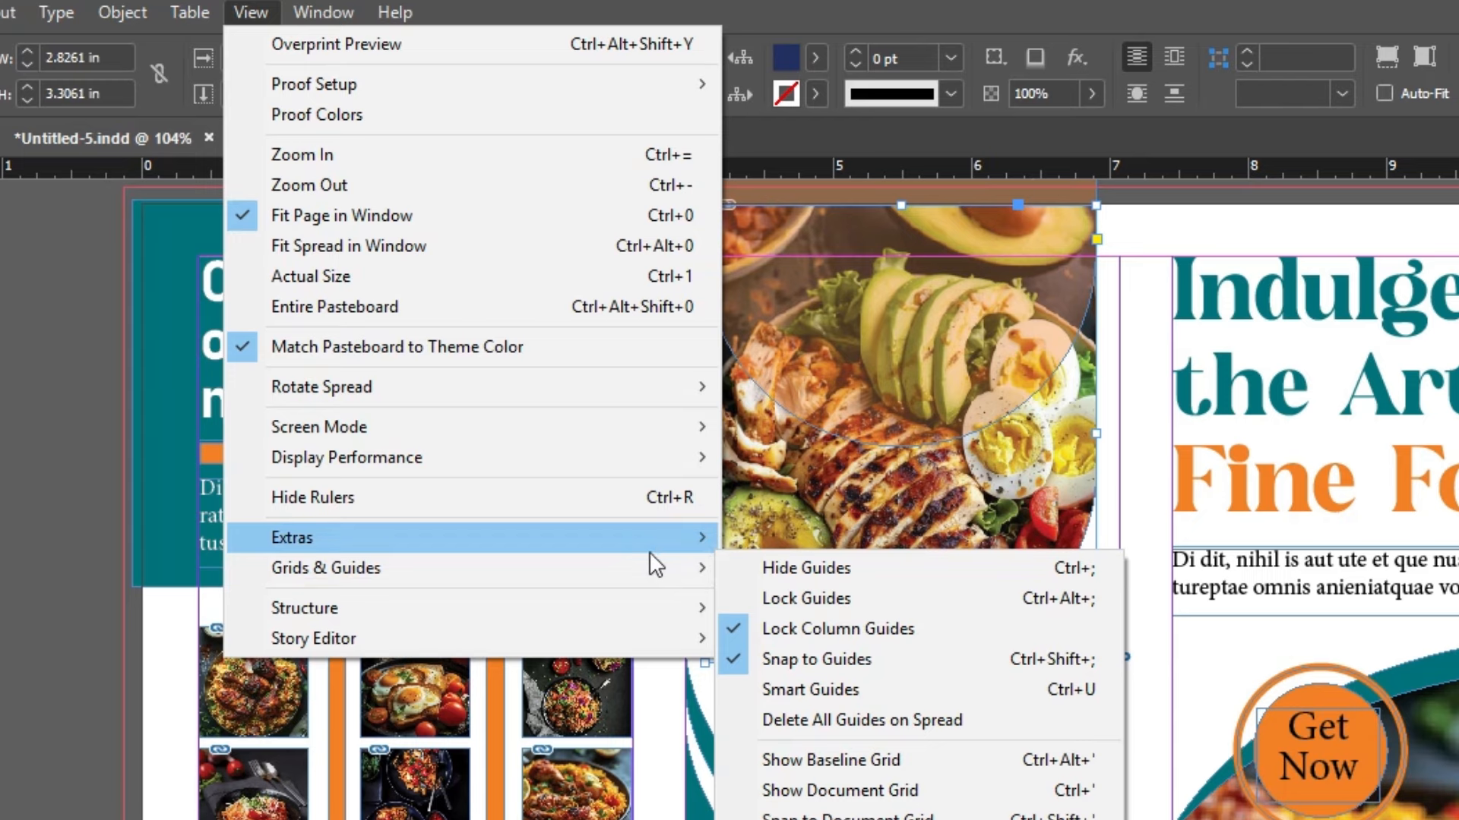
# Step: Hide the layout guides and the frame edges
pyautogui.click(769, 573)
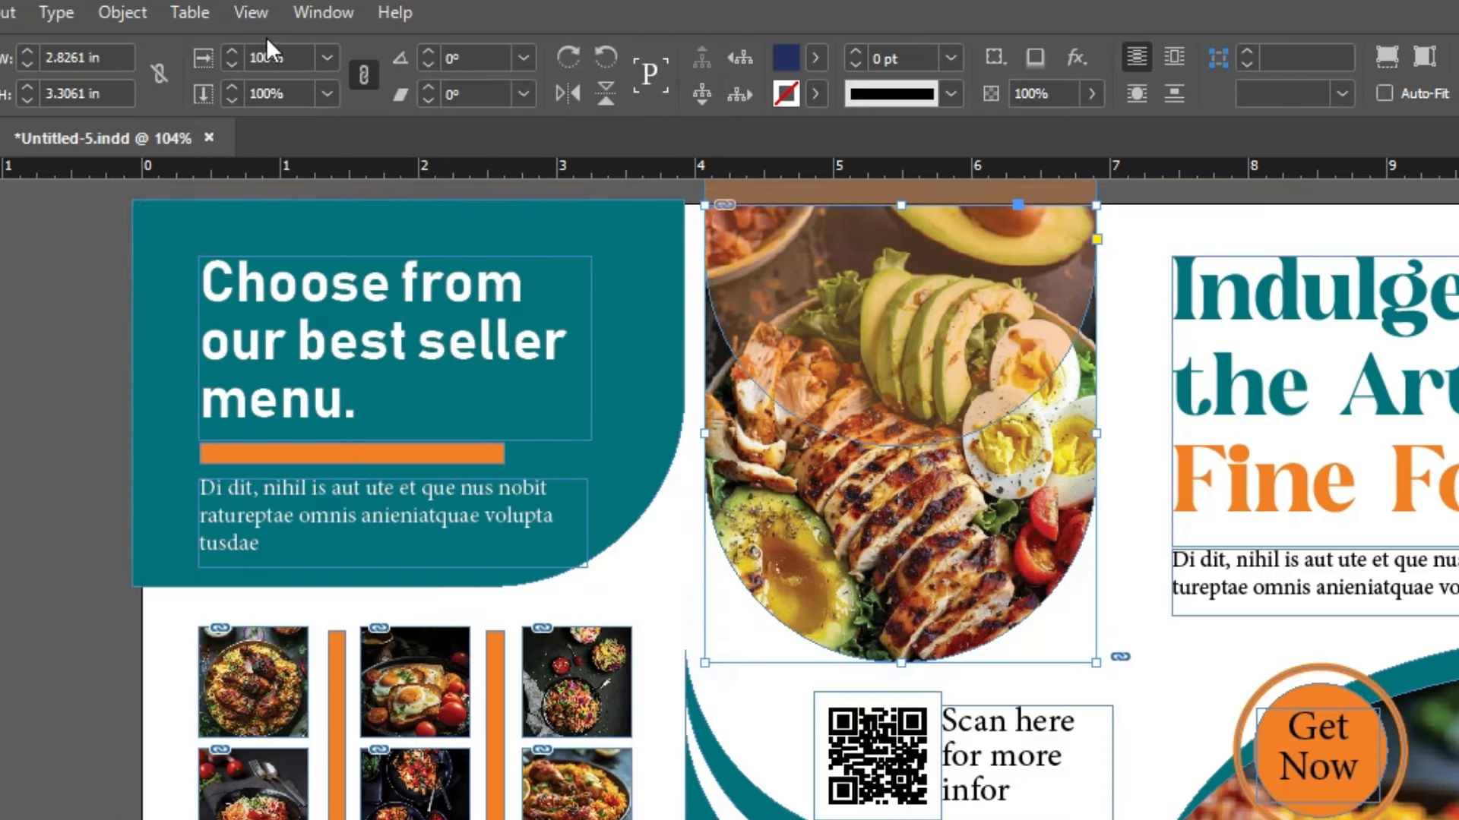
pyautogui.click(253, 14)
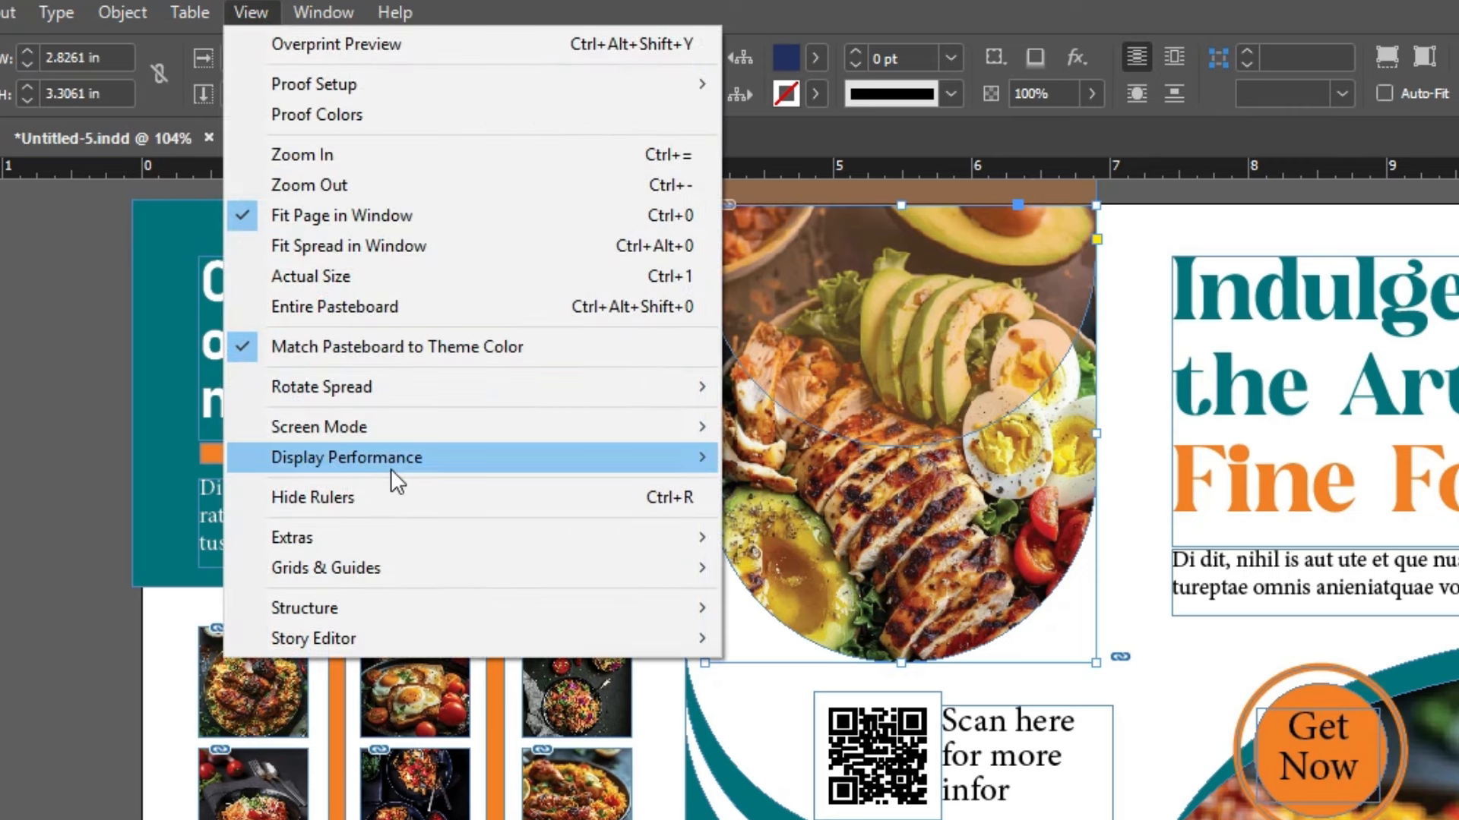
pyautogui.moveTo(370, 557)
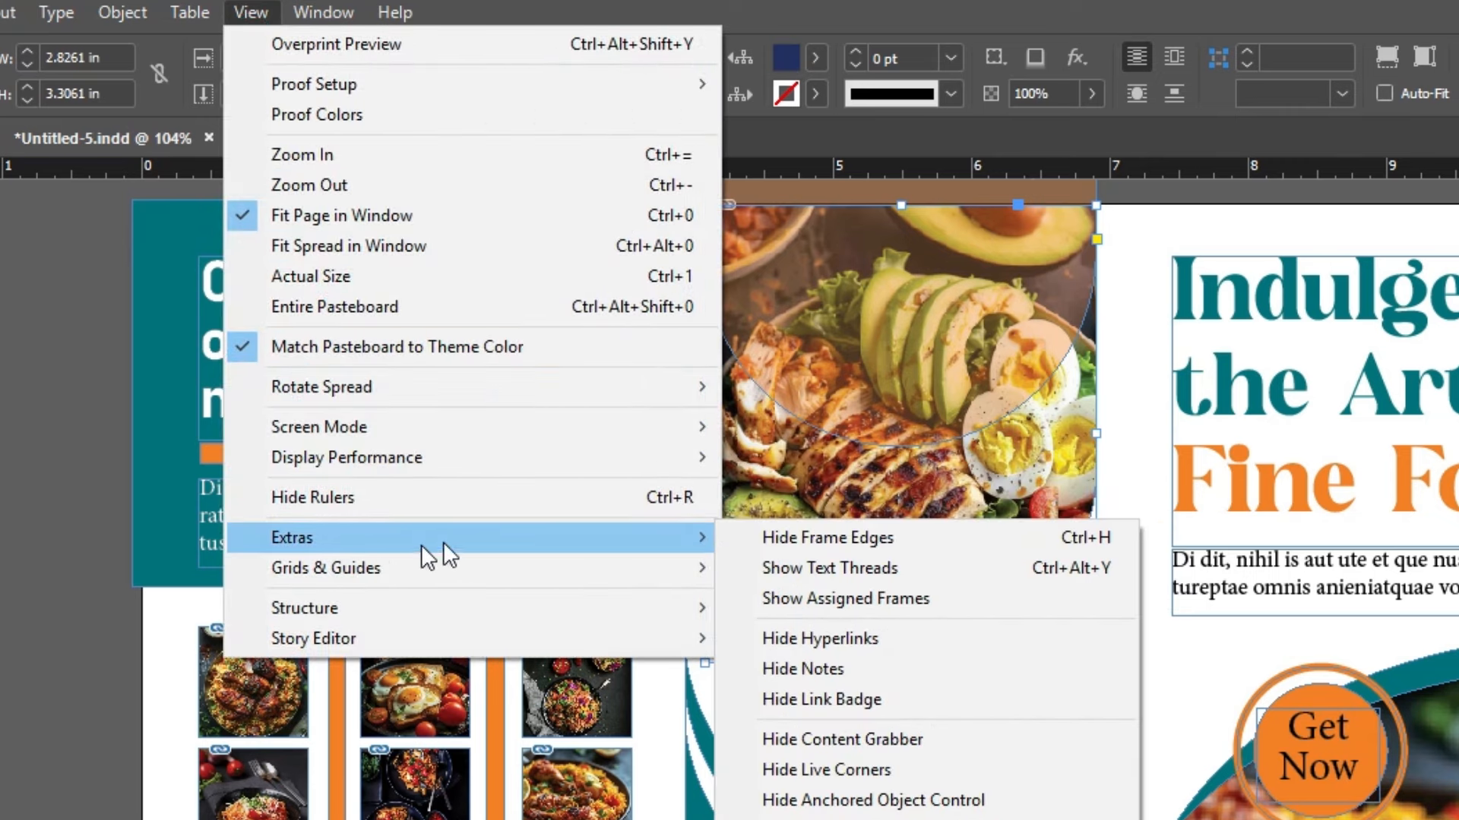
pyautogui.click(807, 541)
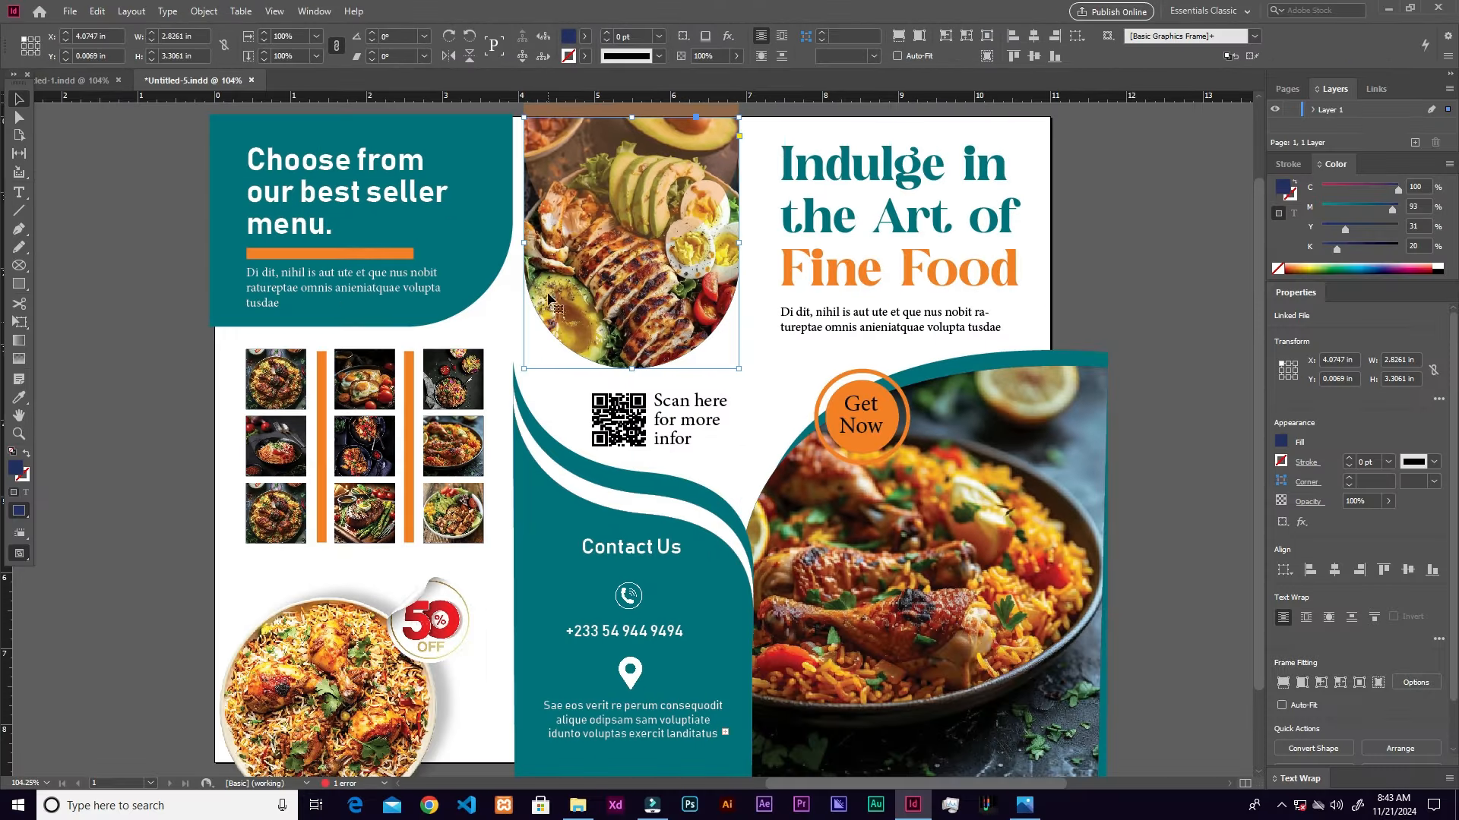
# Step: Deselect the top photo and zoom out from 100% to review the whole brochure
pyautogui.click(1113, 326)
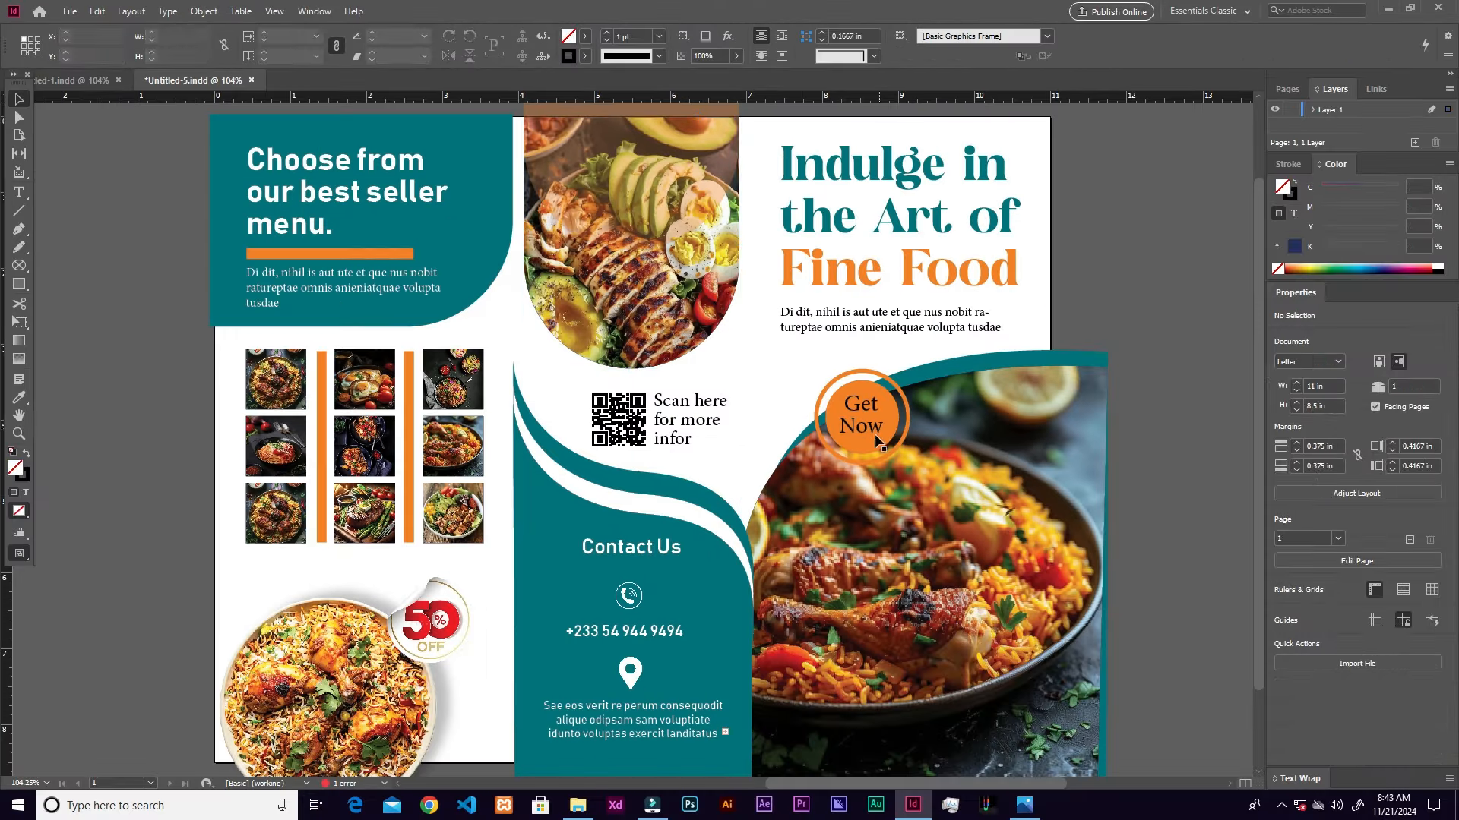
pyautogui.hotkey('ctrl', '1')
pyautogui.hotkey('ctrl', '-')
pyautogui.hotkey('ctrl', '-')
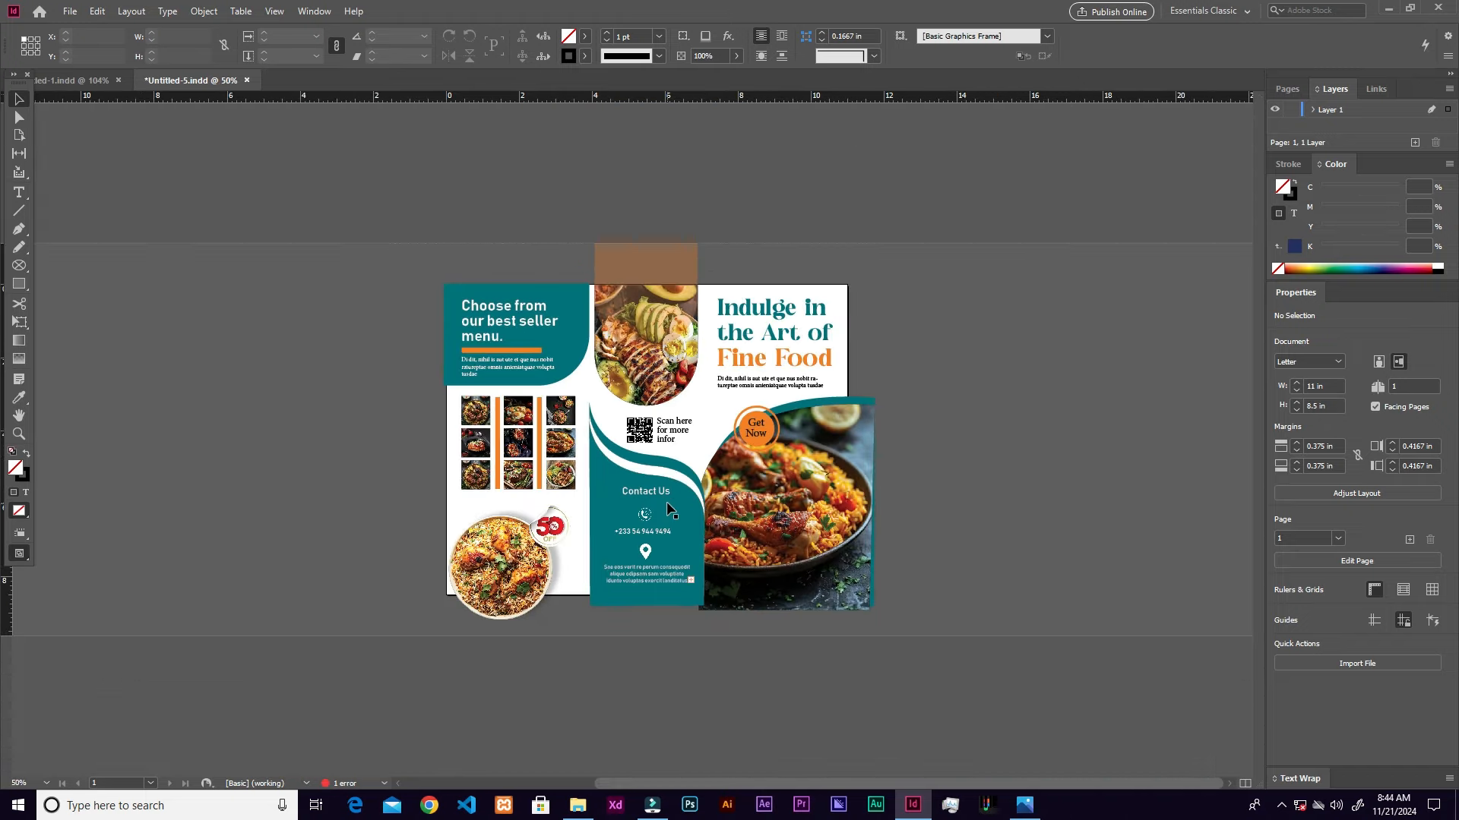
pyautogui.scroll(5, 671, 514)
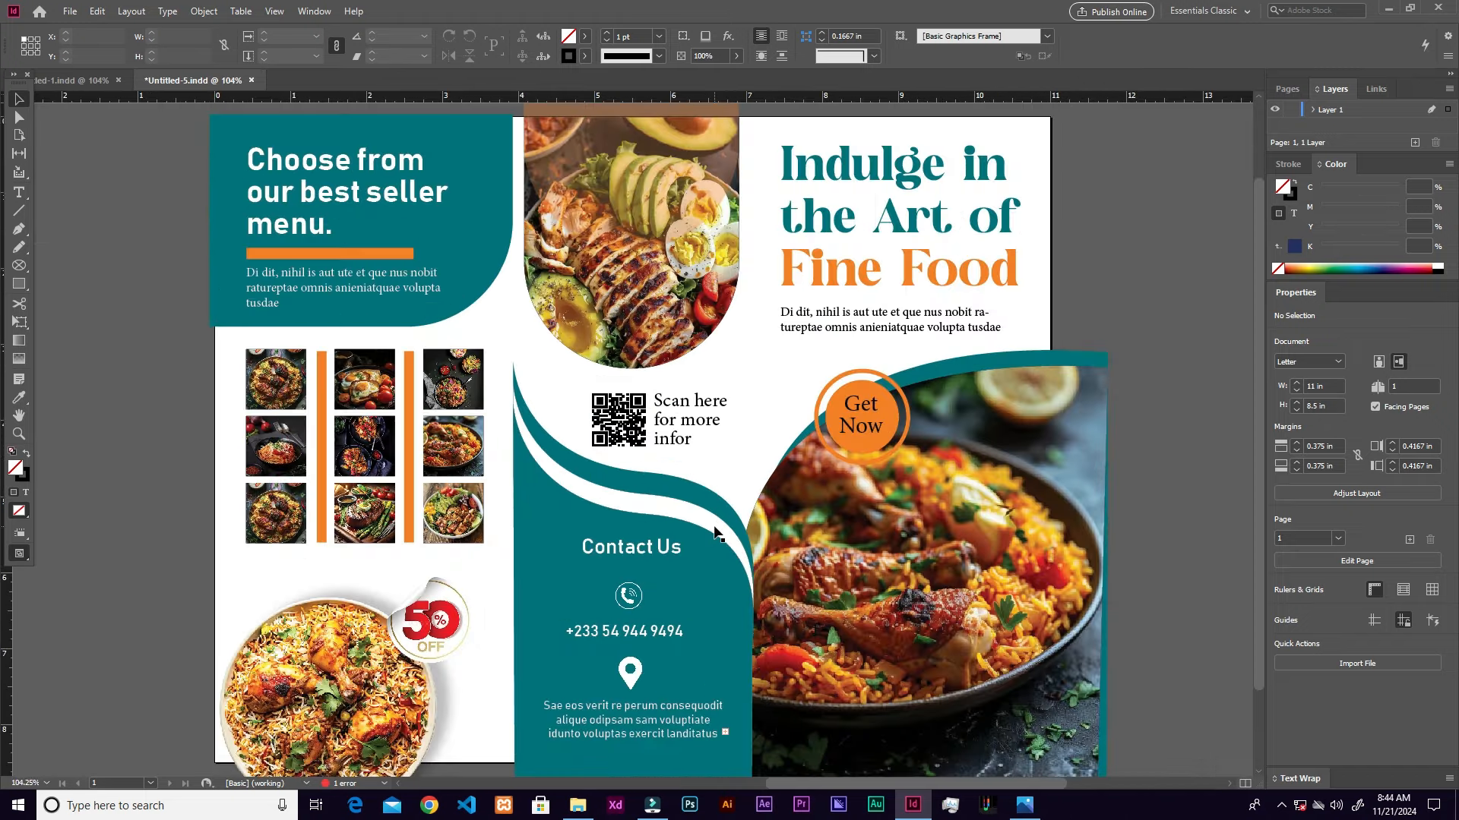